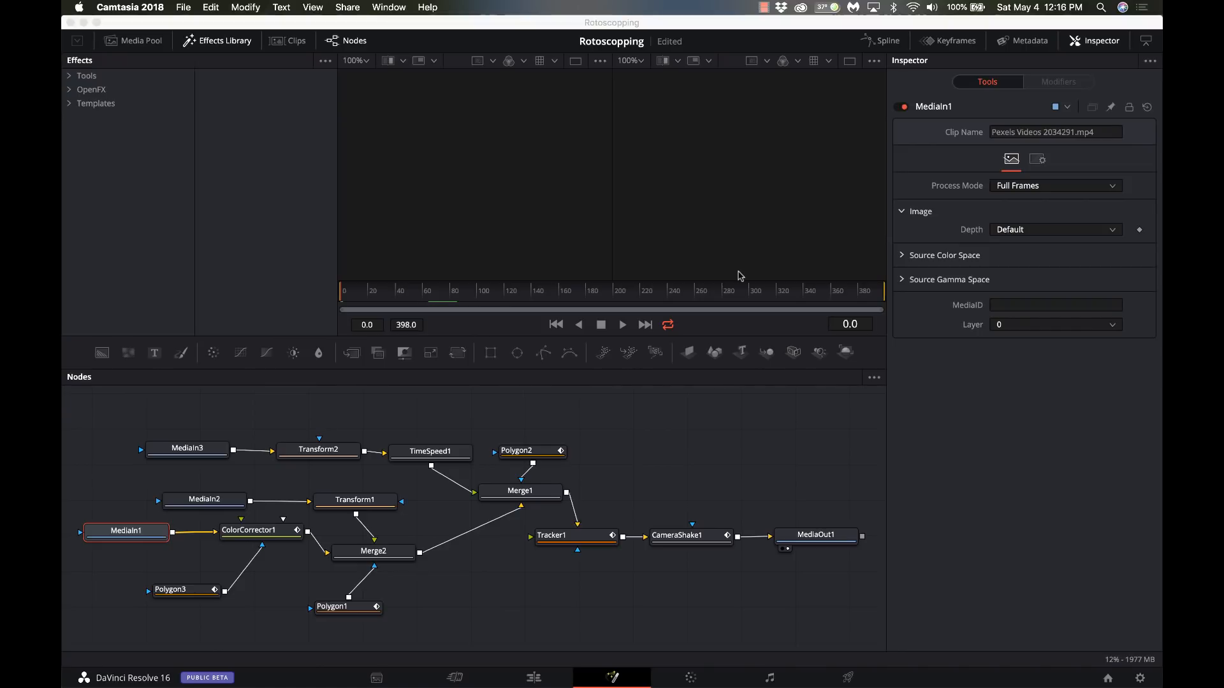
Save the Rotoscopping project, then switch to QuickTime Player and play the Roto video
key("super+s")
key("super+Tab")
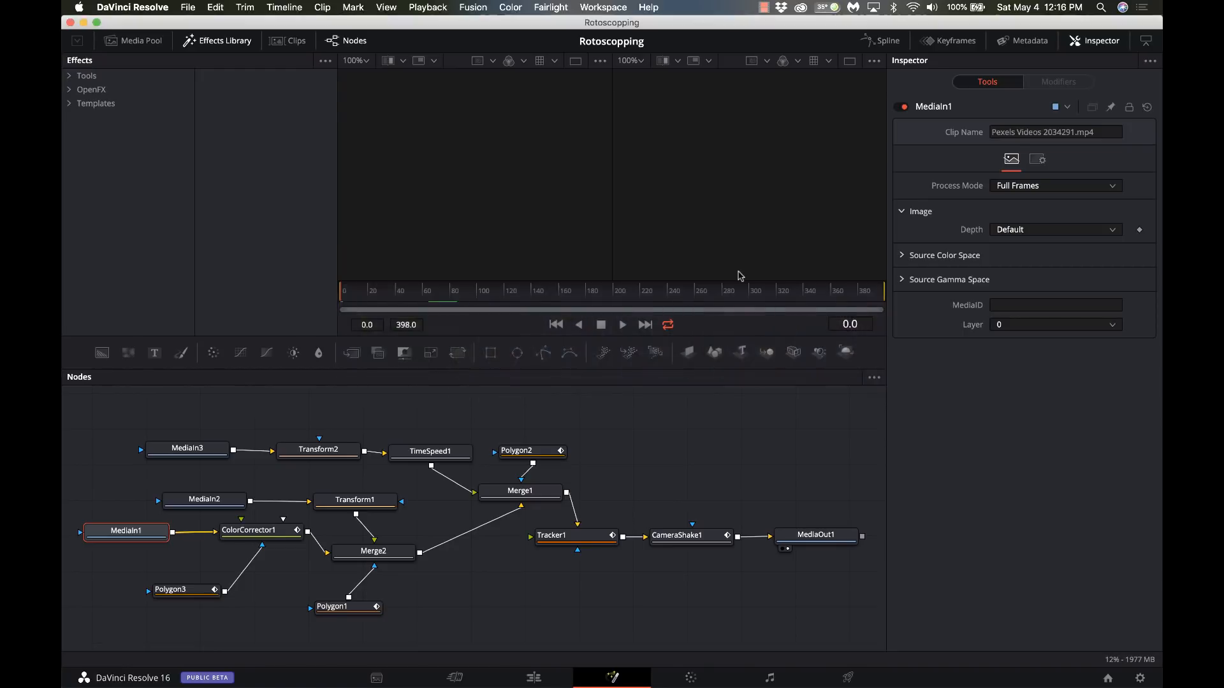
key("super+Tab")
key("super+Tab")
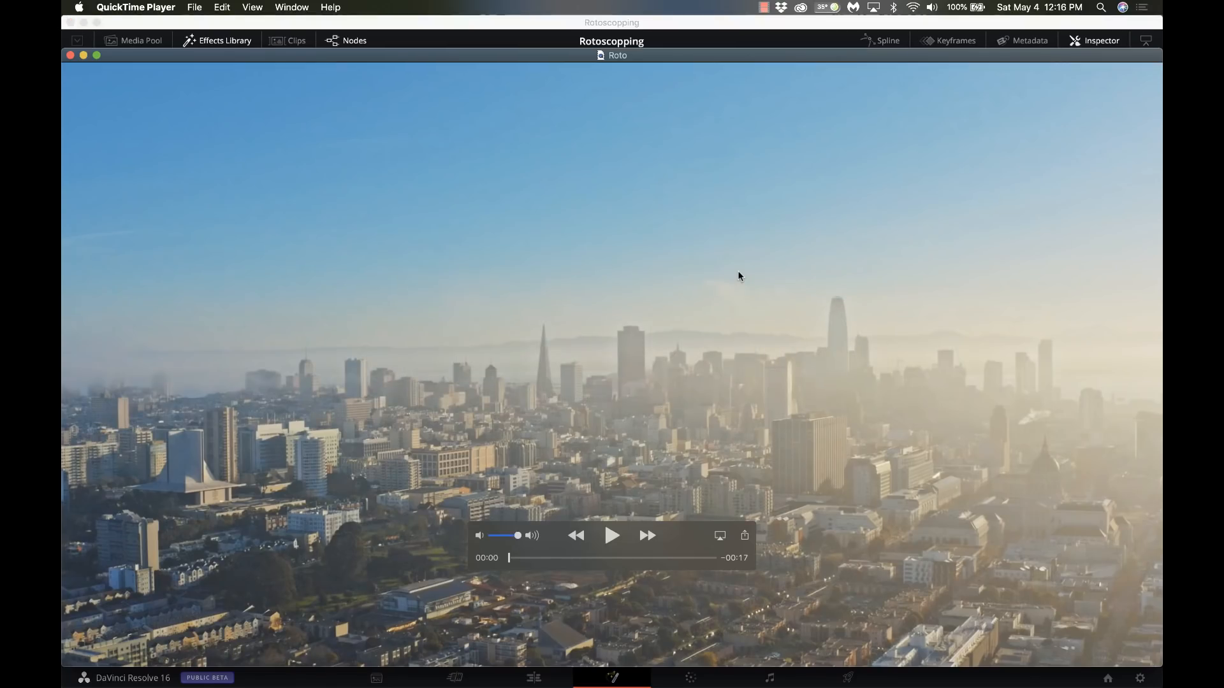
key("space")
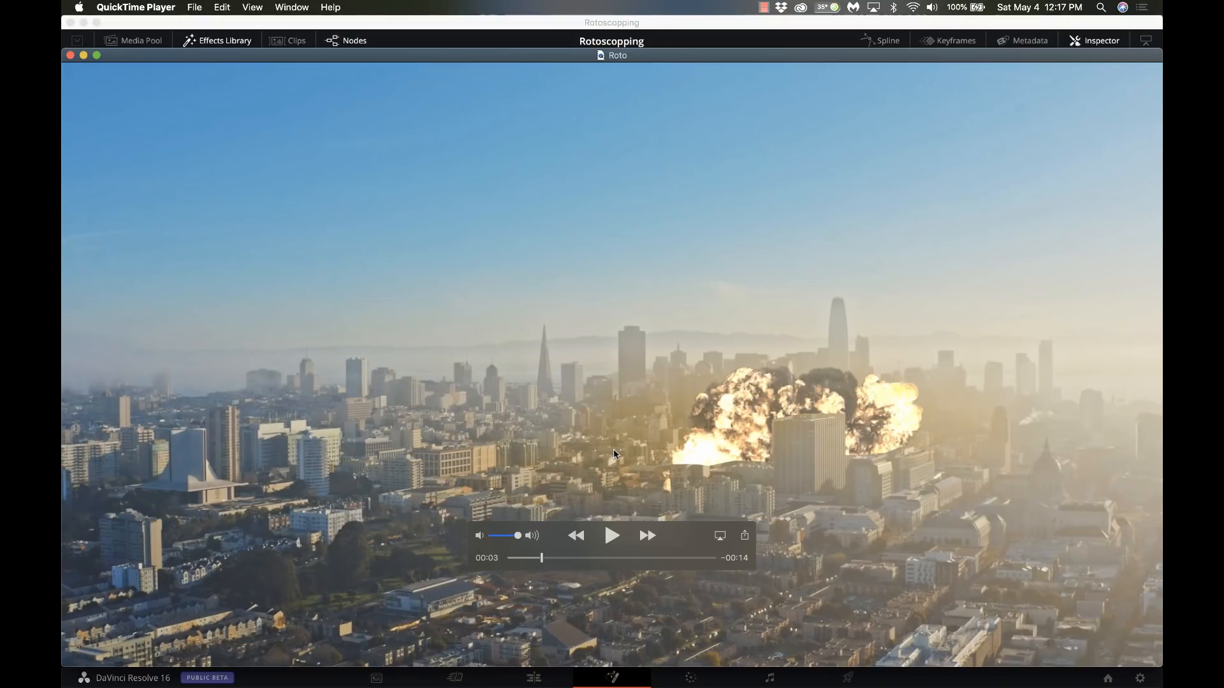
Step frame by frame through the Roto video from the first explosion behind the building to the second explosion
key("space")
key("space")
key("Right")
key("Right")
key("Right")
key("Right")
key("Right")
key("Right")
key("Right")
key("Right")
key("Right")
key("Right")
key("Right")
key("Right")
key("Left")
key("Left")
key("Left")
key("Left")
key("Right")
key("Right")
key("Right")
key("Right")
key("Right")
key("Right")
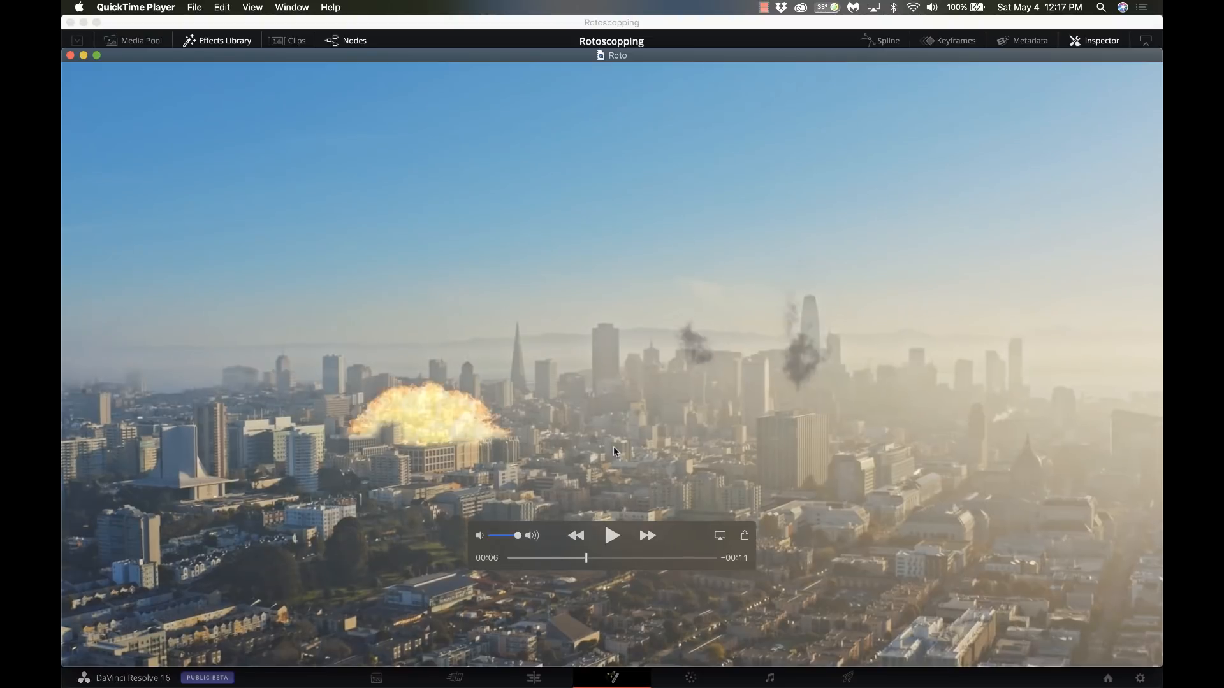
Examine frame by frame how the second explosion rises behind the buildings and turns to smoke, then return to DaVinci Resolve
key("Left")
key("Left")
key("Left")
key("Right")
key("Right")
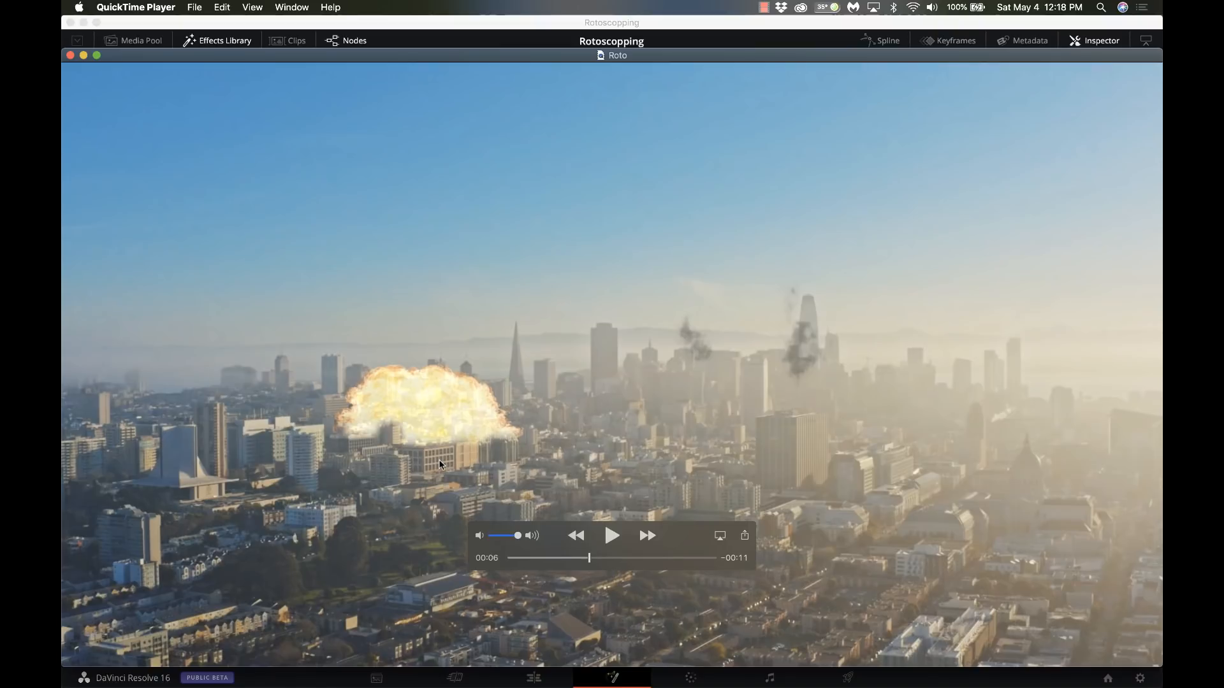
key("Right")
key("Right")
key("Right")
key("Right")
key("Right")
key("Right")
key("Right")
key("Right")
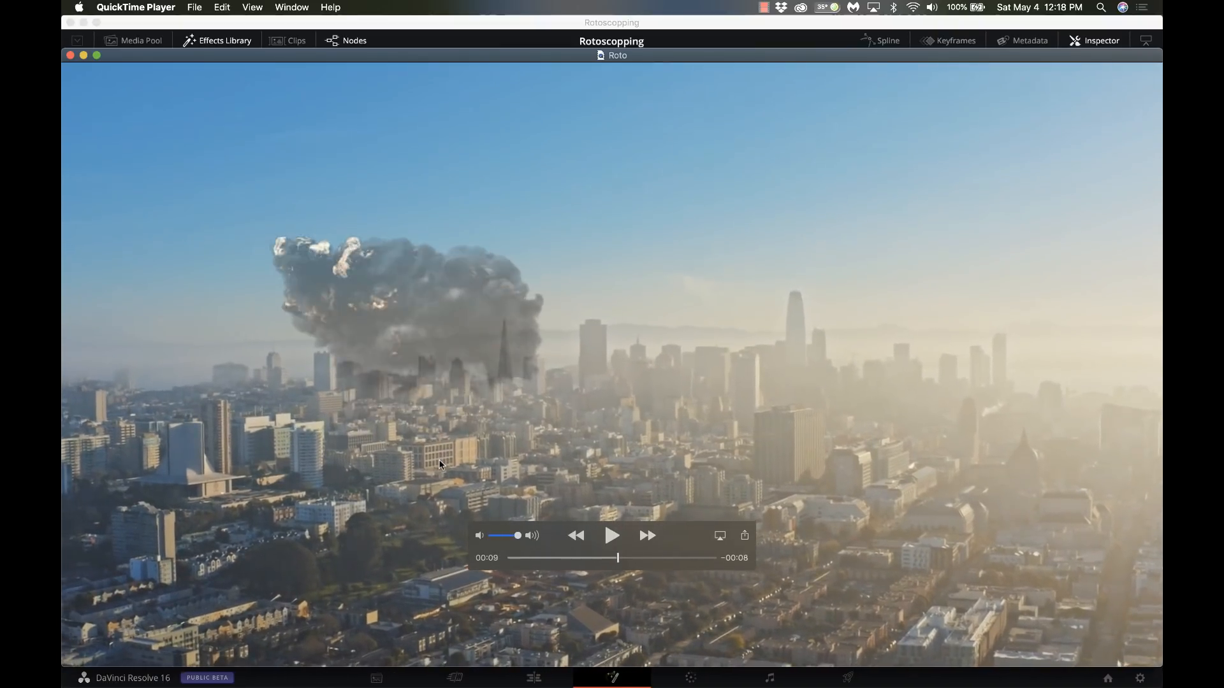
key("Right")
key("Right")
key("Right")
key("Right")
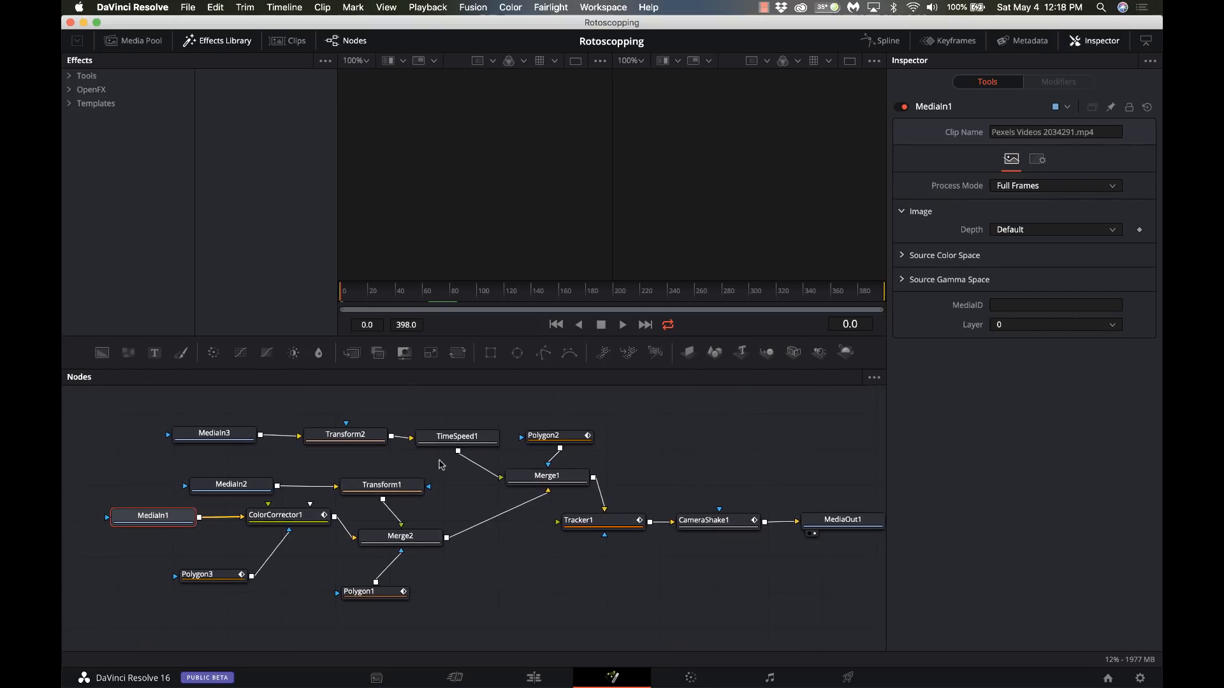
Move the ColorCorrector1, Polygon3 and MediaIn1 nodes slightly lower in the node graph and show MediaIn1 in the first viewer
scroll(440, 464, "right", 2)
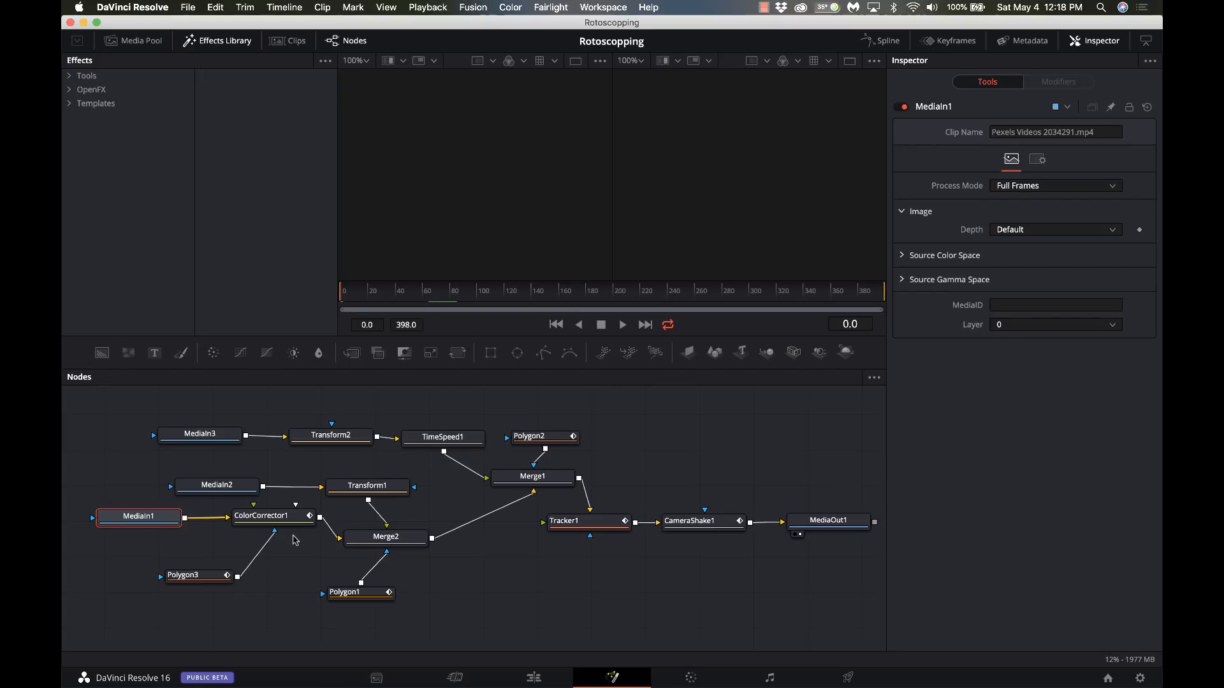
left_click_drag(284, 526, 287, 546)
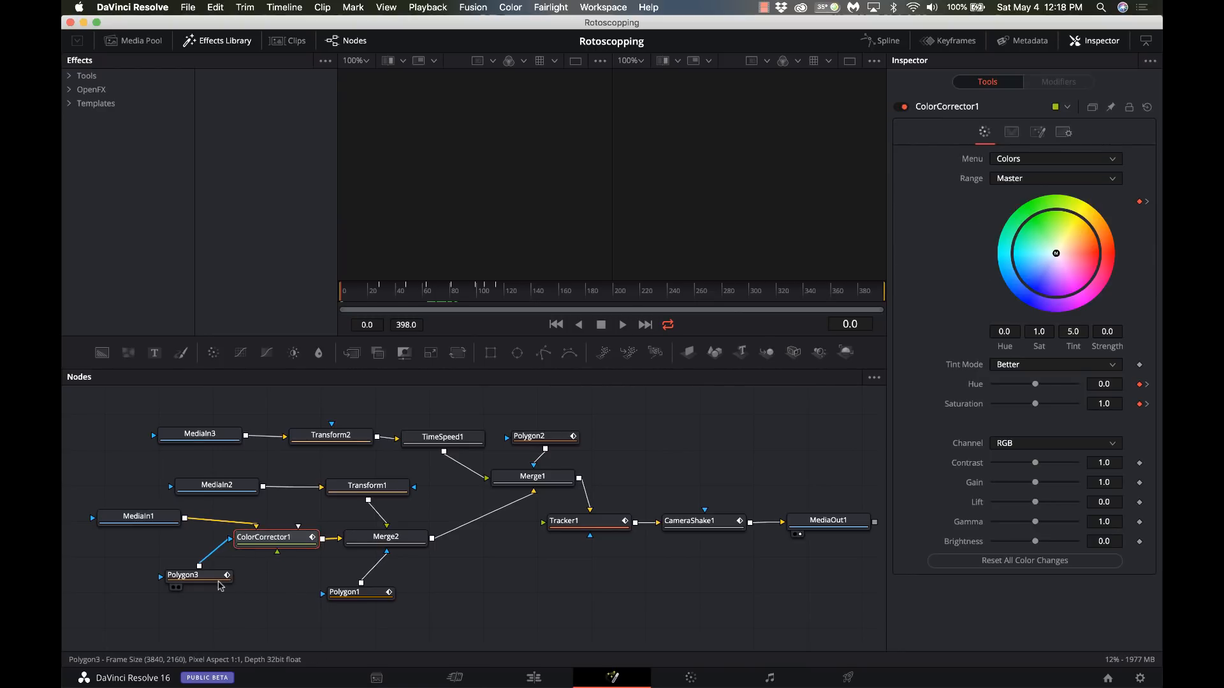
left_click_drag(220, 577, 225, 587)
left_click_drag(153, 519, 153, 526)
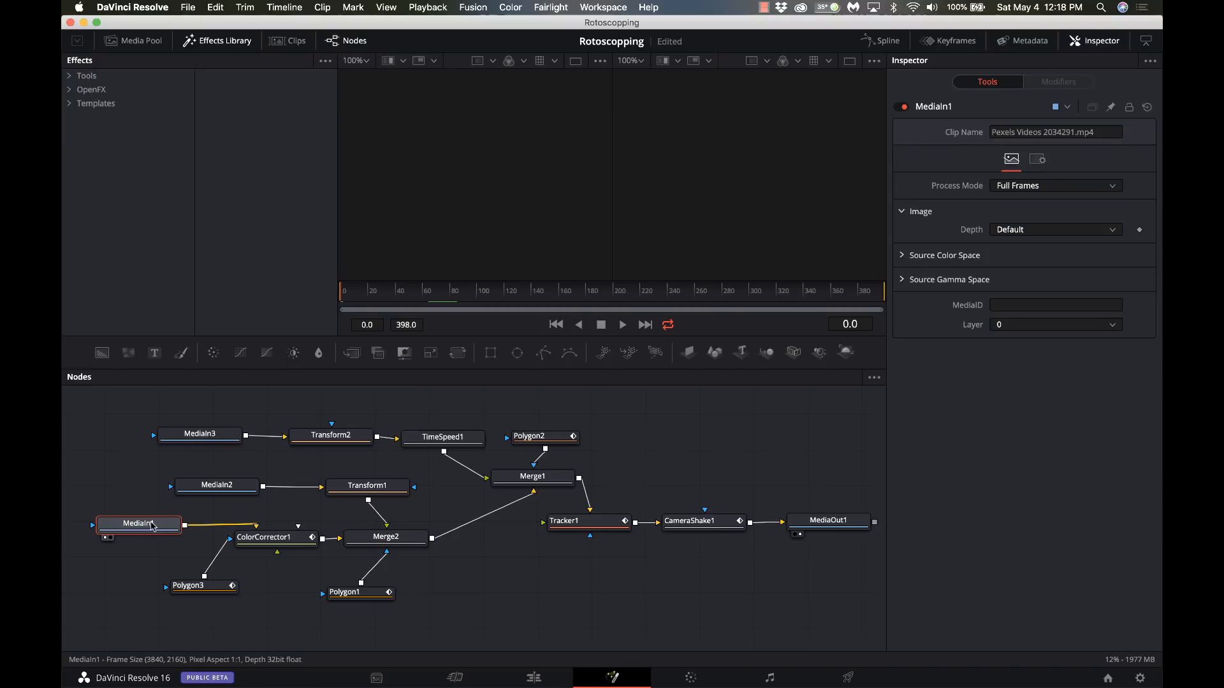
key("1")
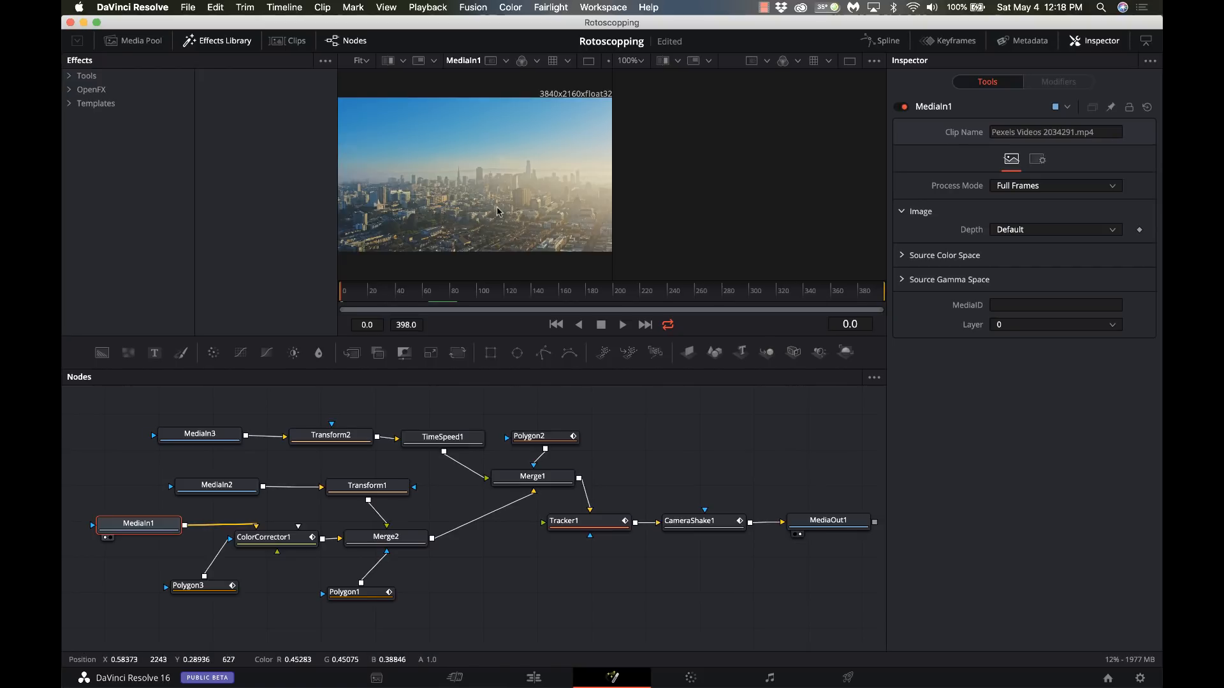
Inspect ColorCorrector1 with MediaOut1 in a single enlarged viewer, scrubbing through the first explosion to frame 66
left_click(257, 542)
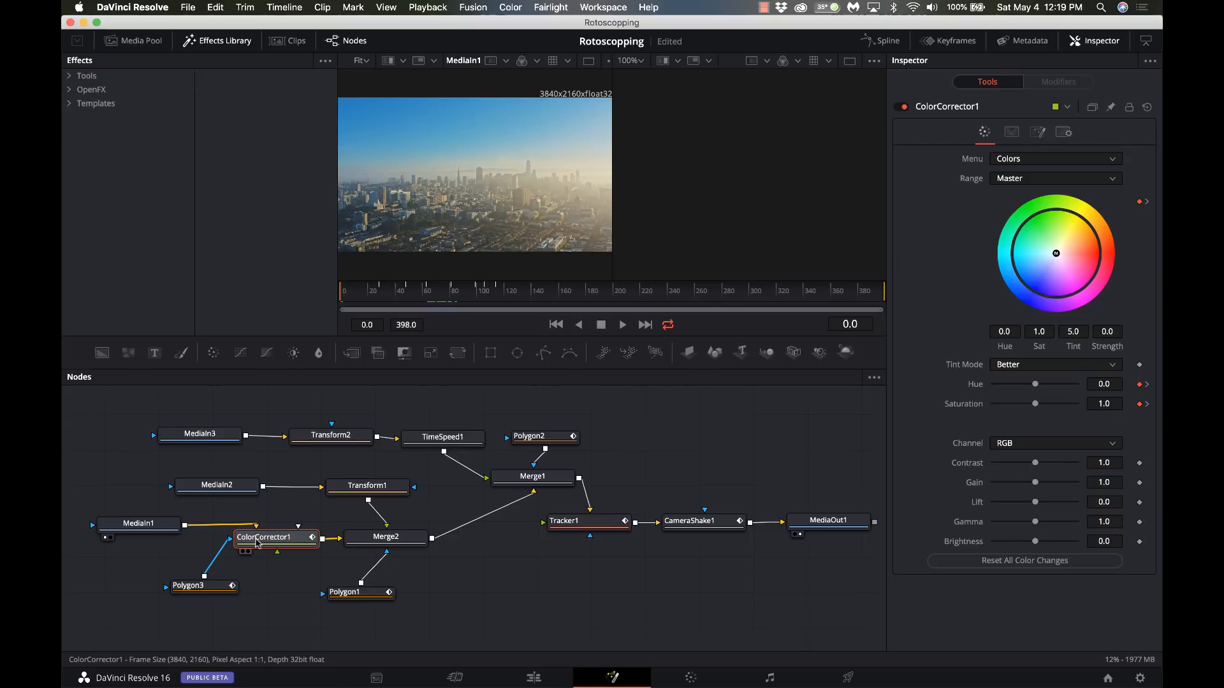
left_click(380, 293)
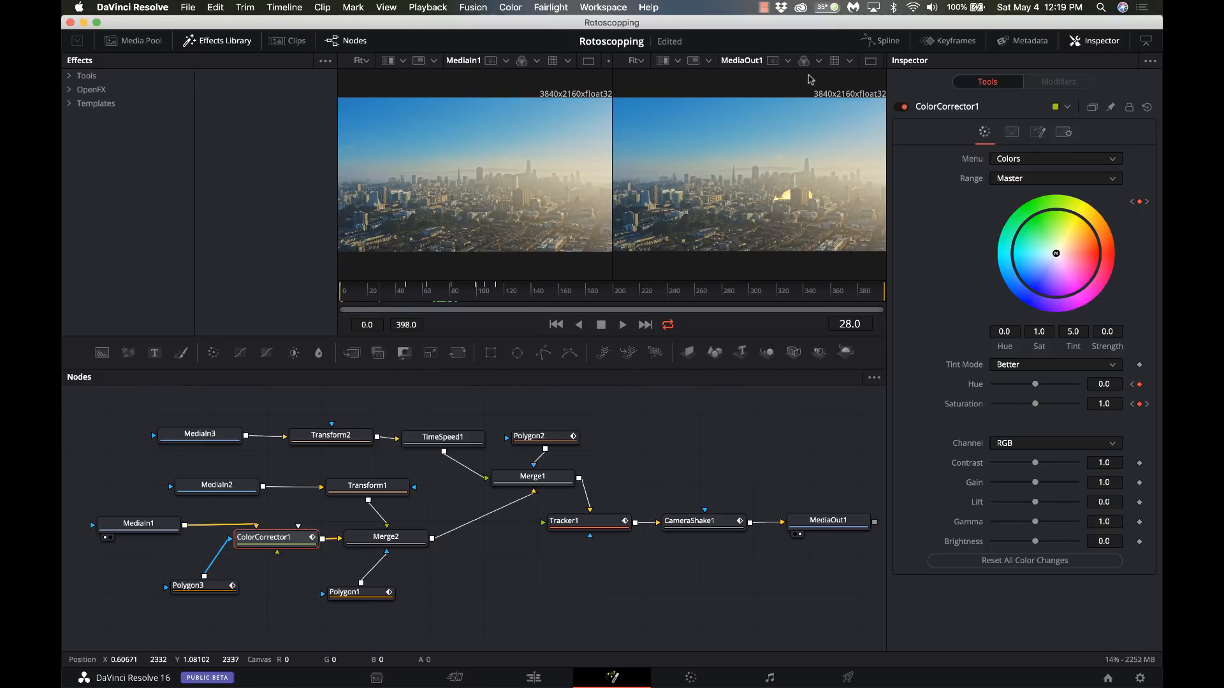
left_click(870, 62)
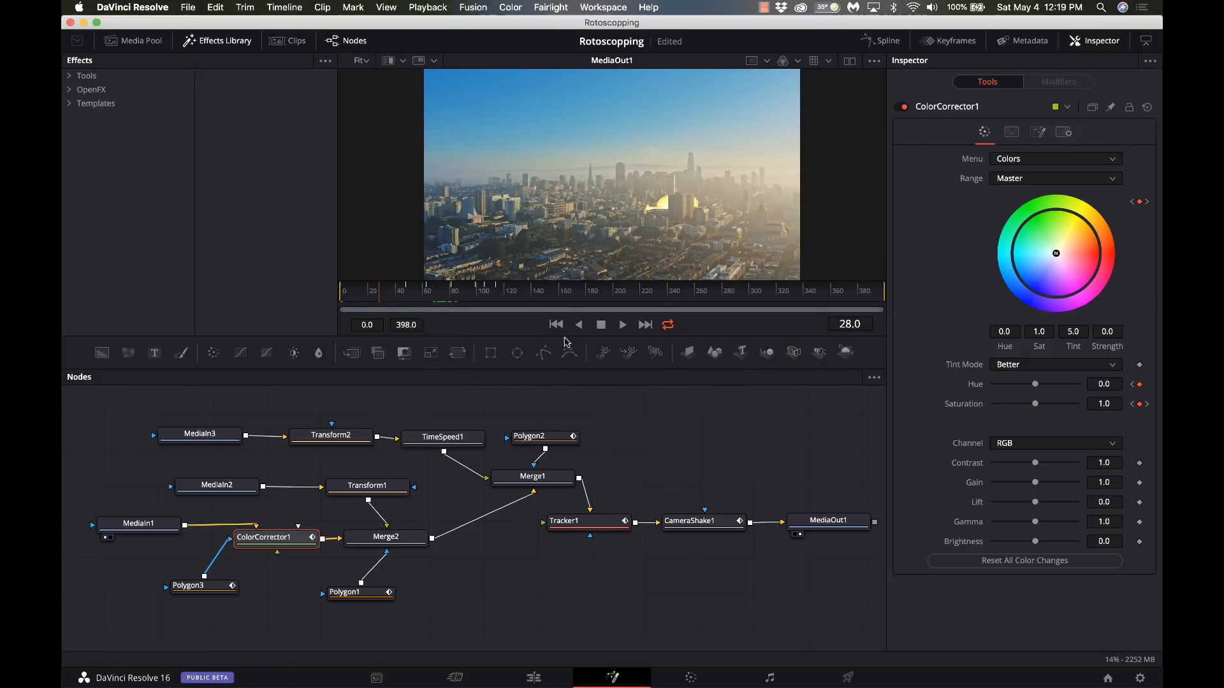
left_click_drag(543, 336, 542, 393)
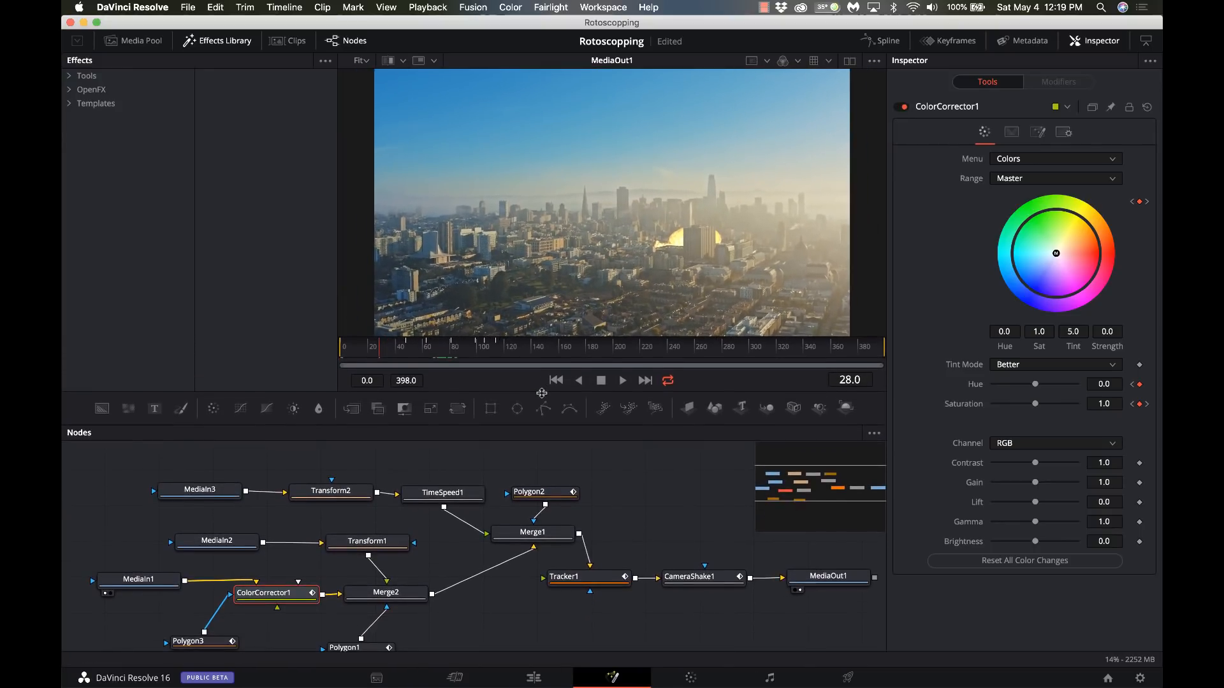
left_click(409, 348)
left_click_drag(409, 350, 430, 350)
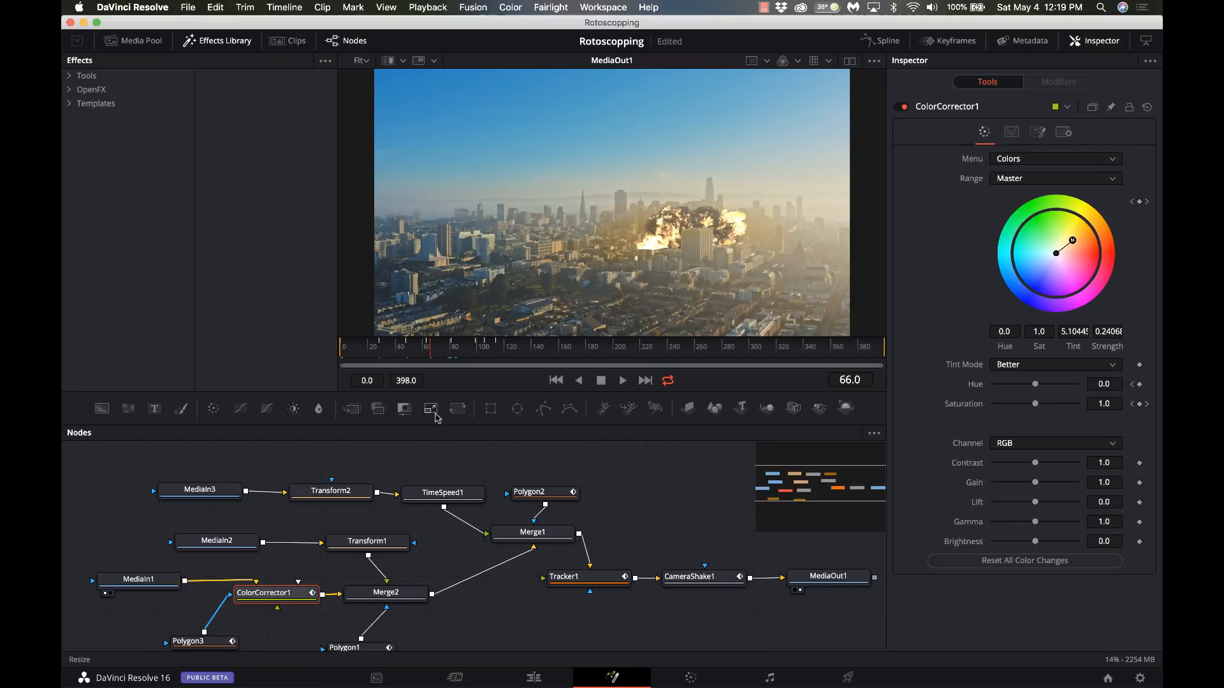
Select the Polygon3 mask and examine its outline over the composite while scrubbing to frame 272
scroll(437, 508, "down", 1)
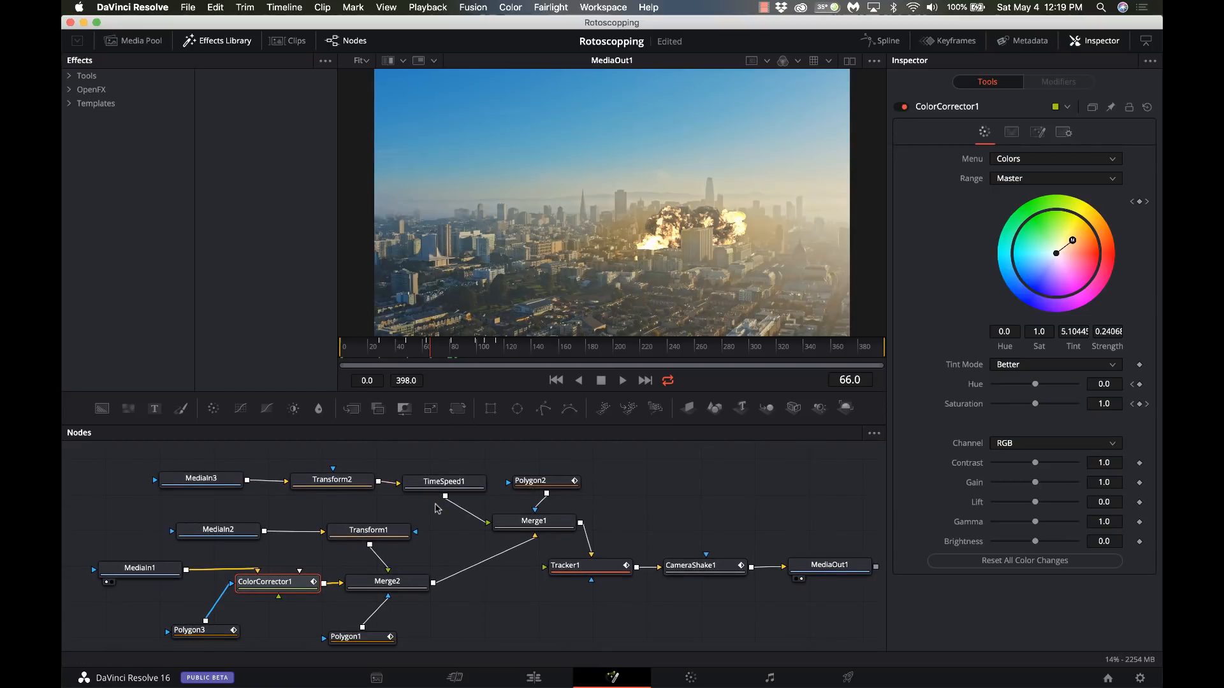
scroll(437, 508, "down", 1)
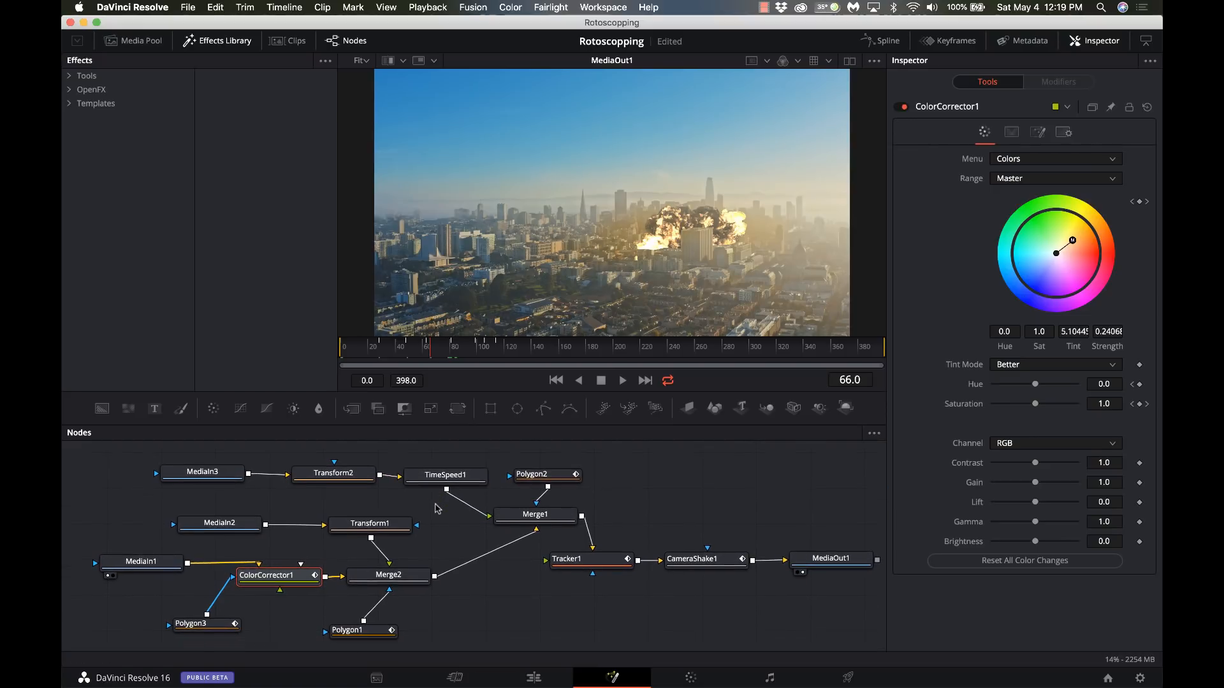
left_click(198, 625)
scroll(199, 626, "down", 1)
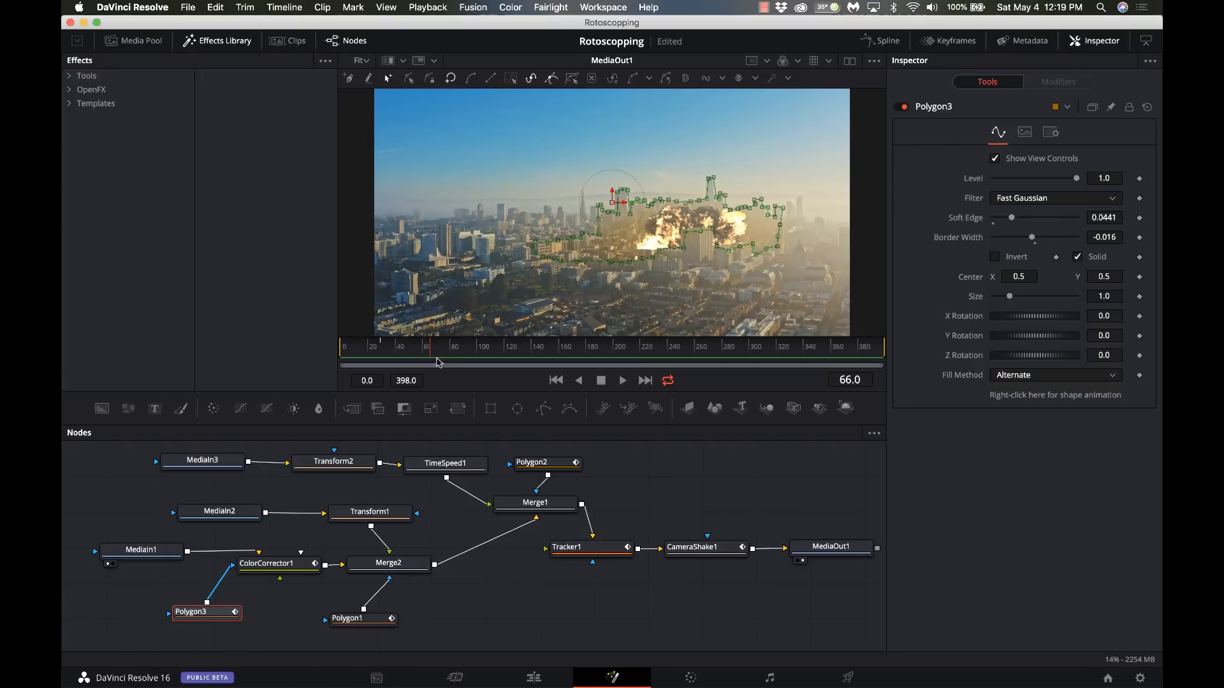
left_click_drag(440, 357, 552, 351)
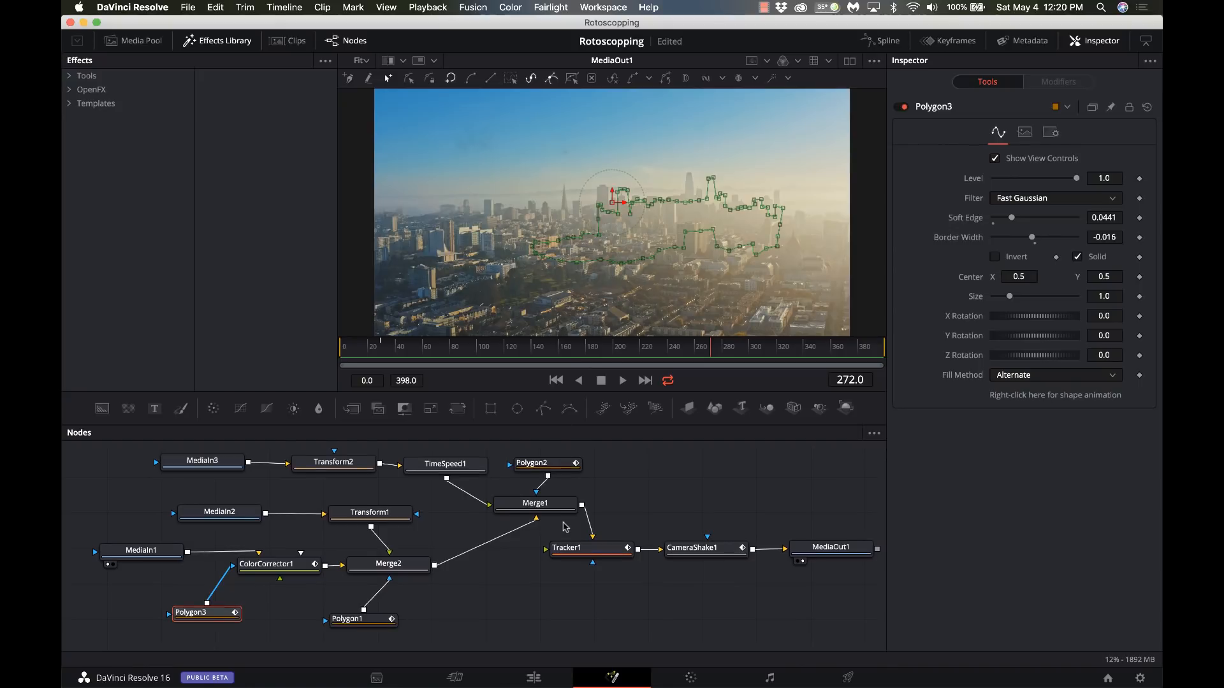
Show the MediaIn3 fire plume clip beside MediaOut1 in dual viewers and scrub to frame 55
scroll(564, 524, "up", 1)
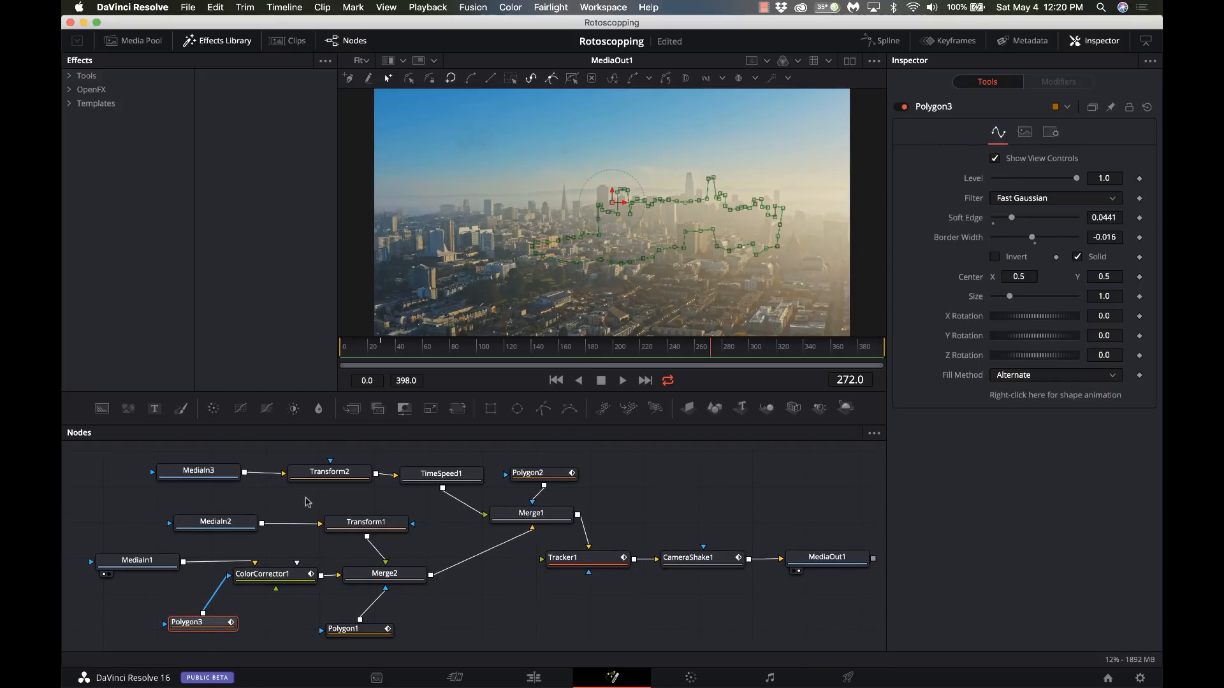
left_click(217, 474)
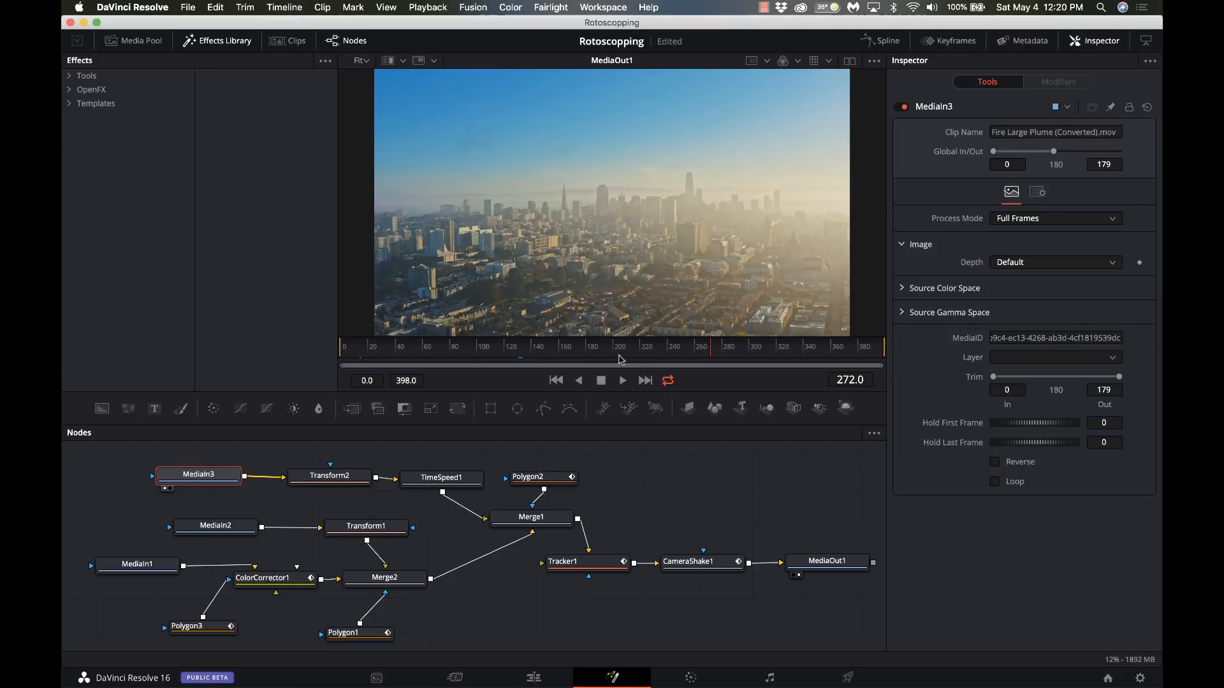
left_click_drag(596, 356, 543, 354)
key("1")
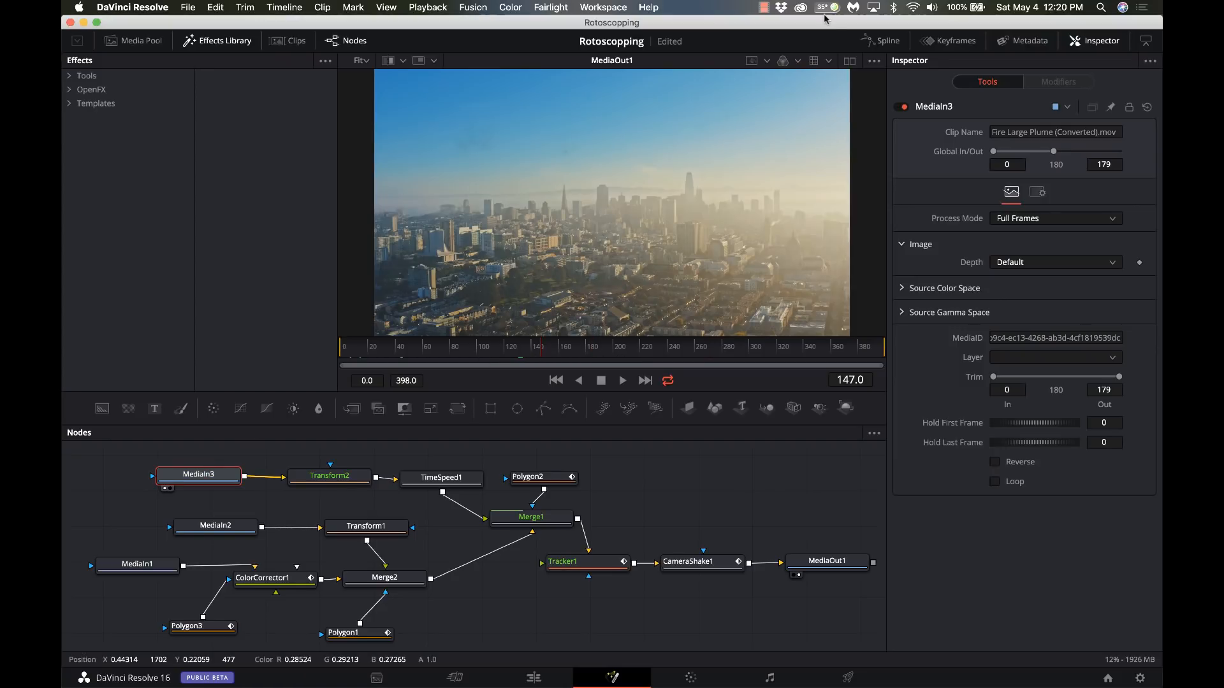
left_click(851, 62)
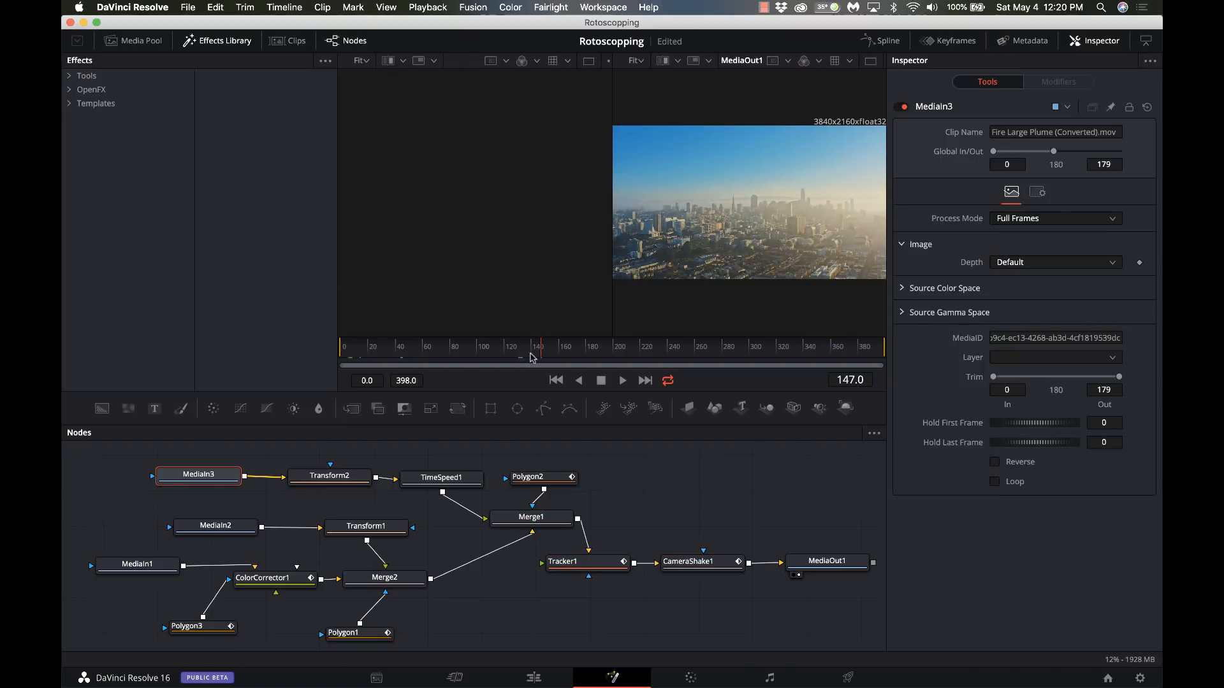
left_click_drag(551, 347, 417, 350)
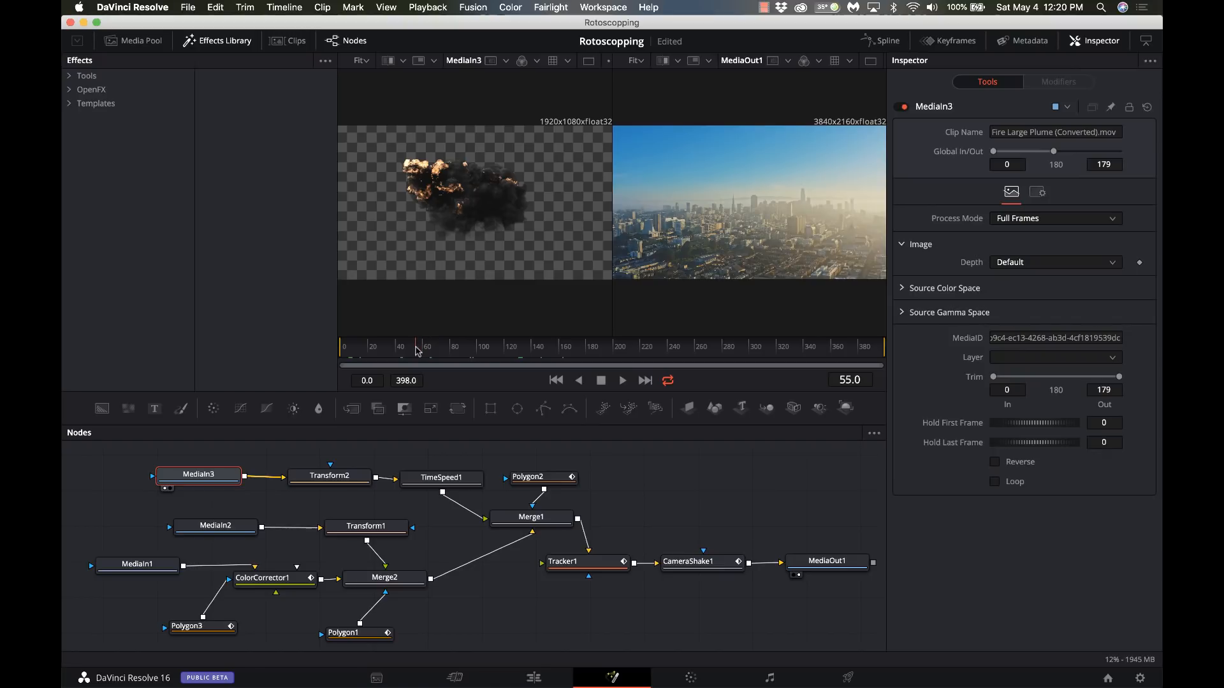
Show the MediaIn2 explosion clip in the first viewer and scrub to frame 180
left_click(229, 531)
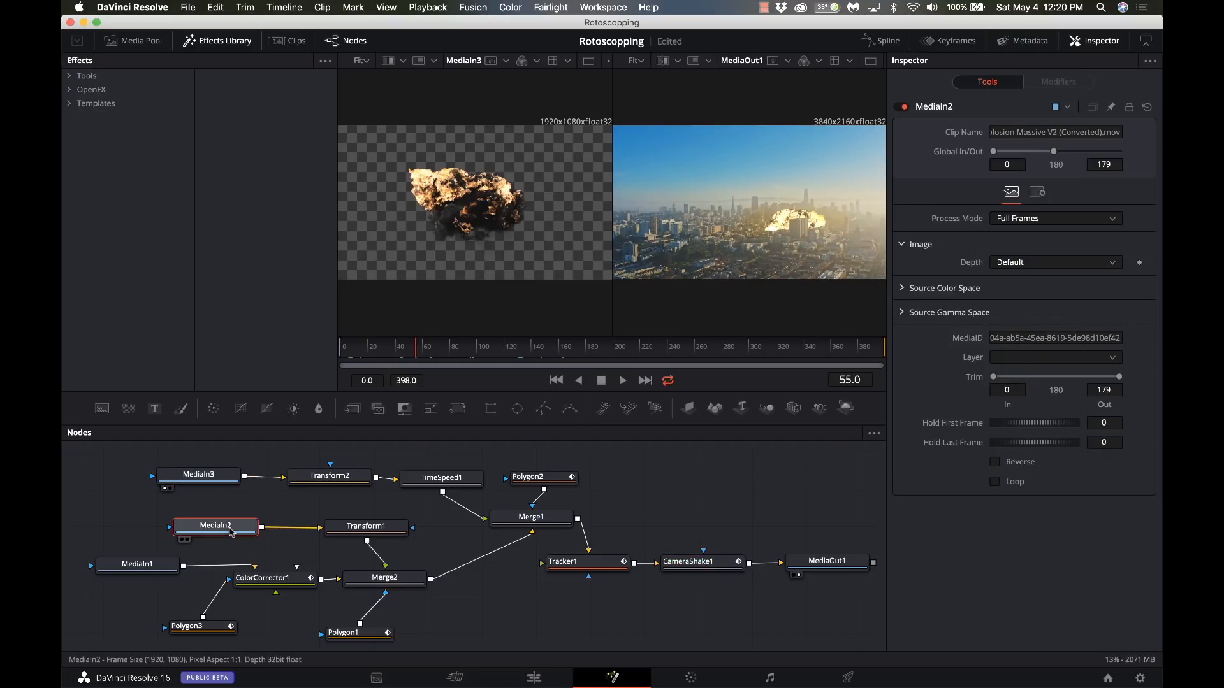
key("1")
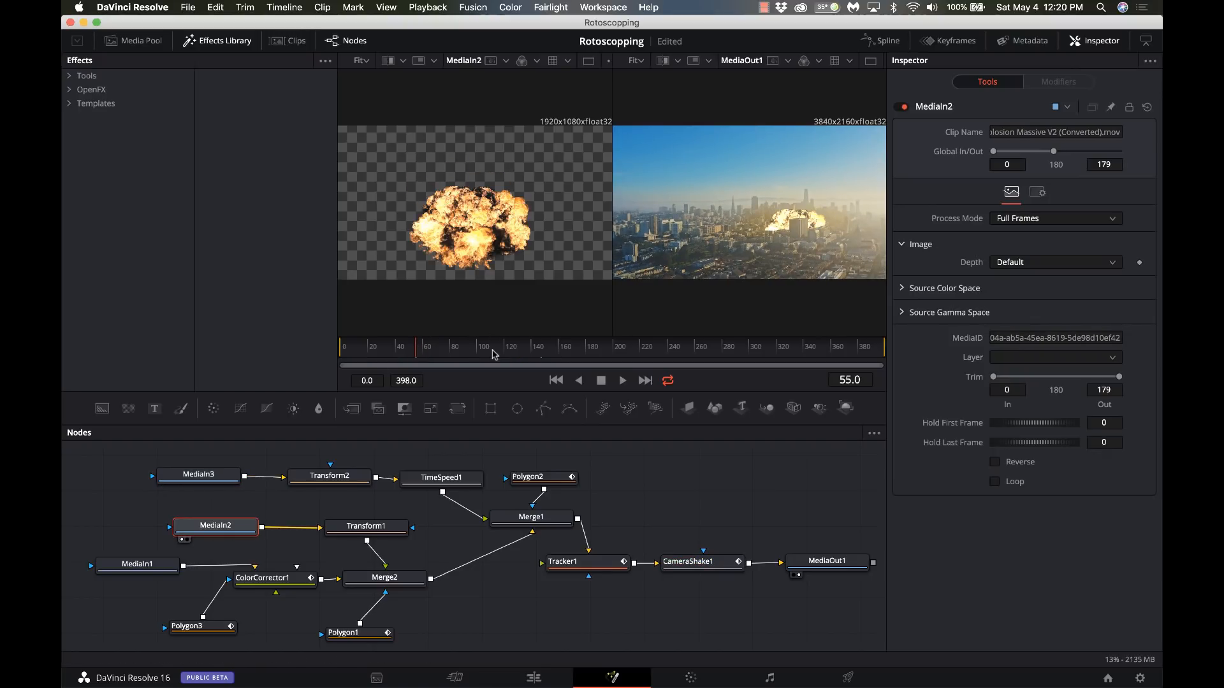
left_click_drag(489, 355, 587, 352)
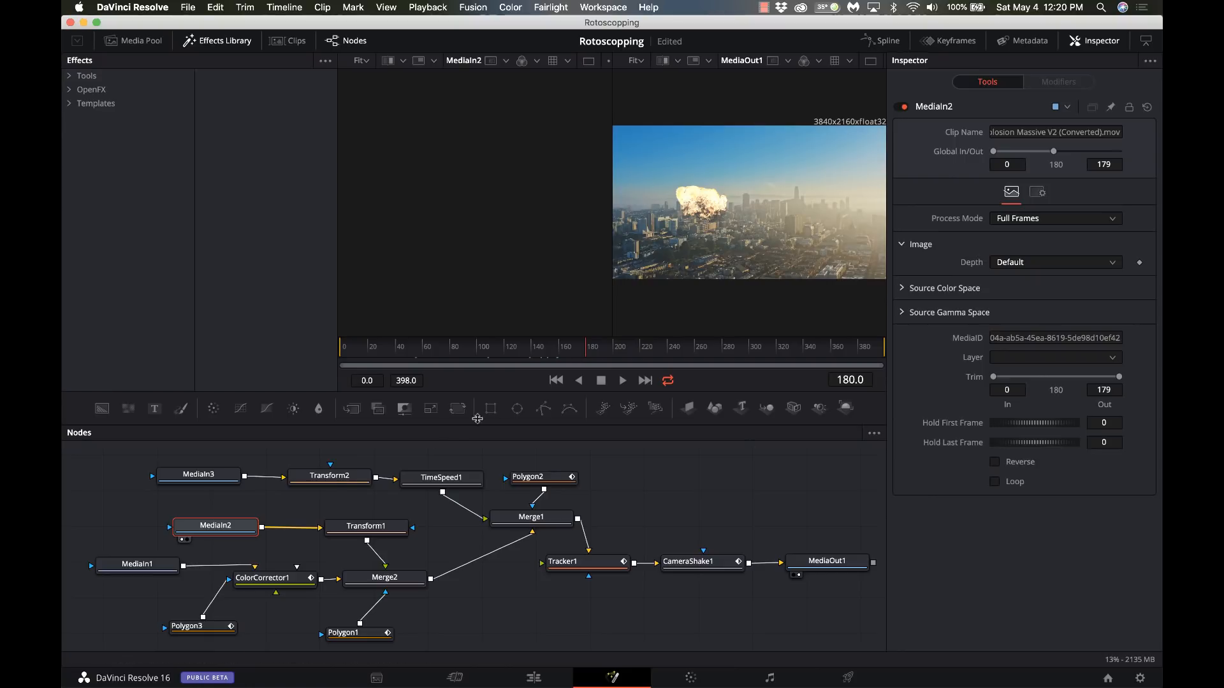
Inspect the Transform1 settings, then examine the Polygon2 mask over MediaOut1 in a single viewer up to frame 285
left_click(379, 529)
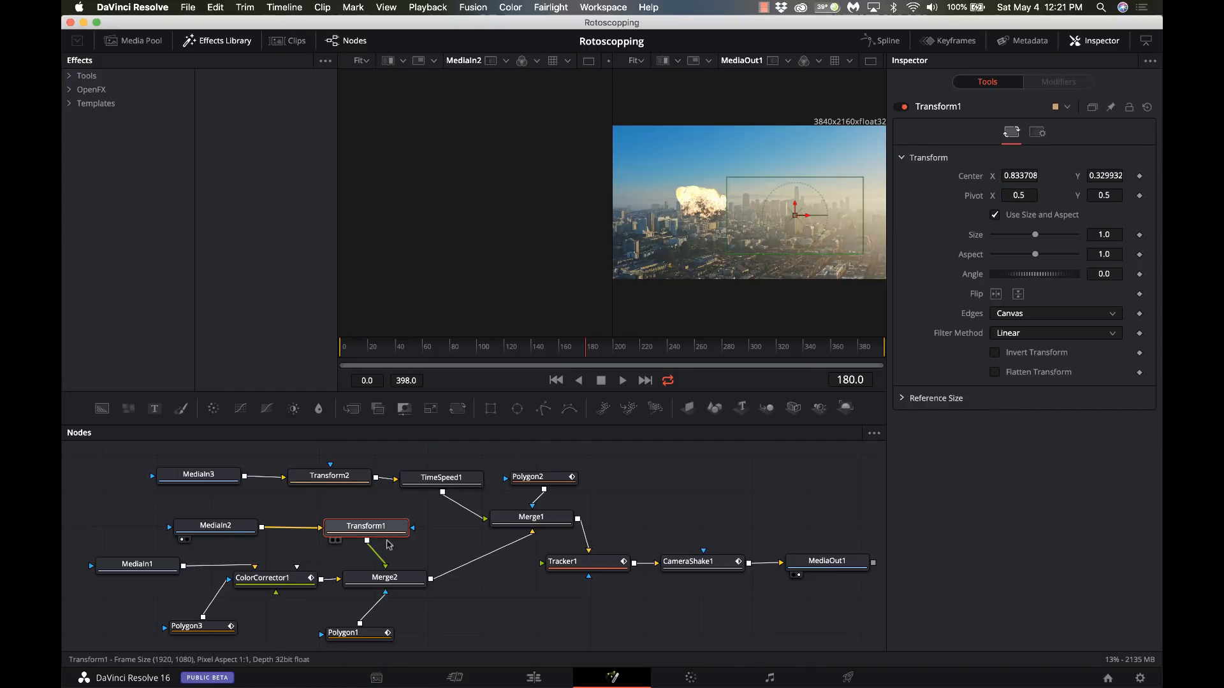
left_click(546, 482)
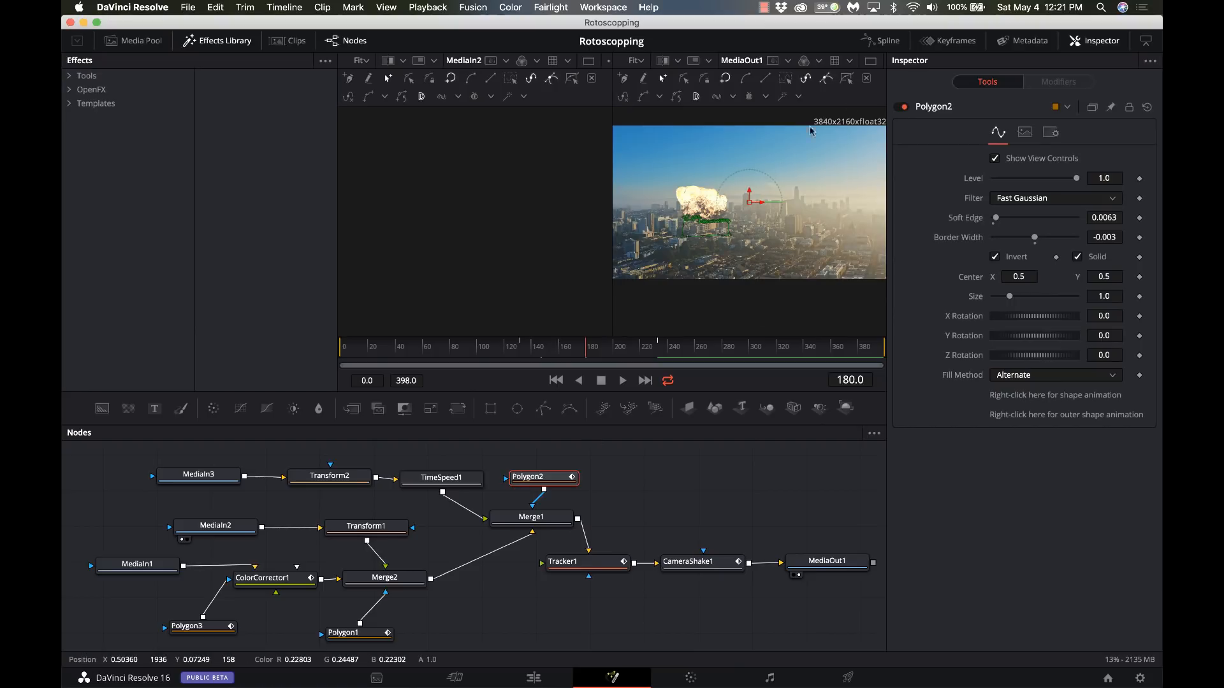
left_click(871, 61)
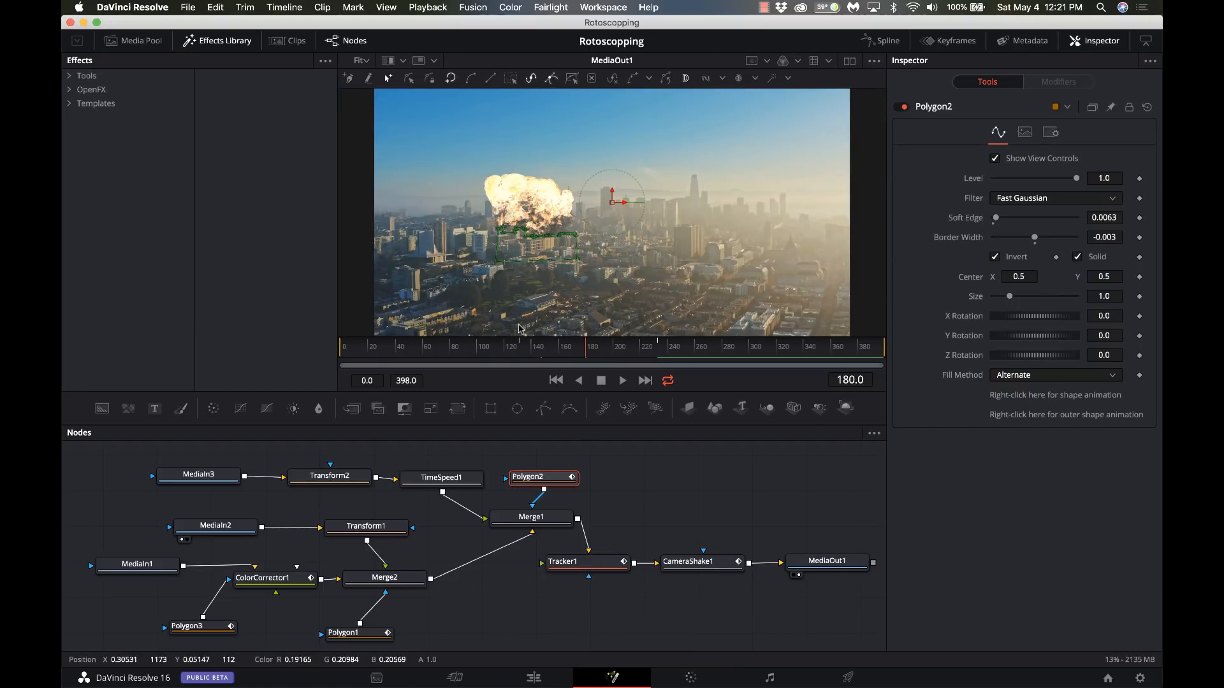
left_click(660, 350)
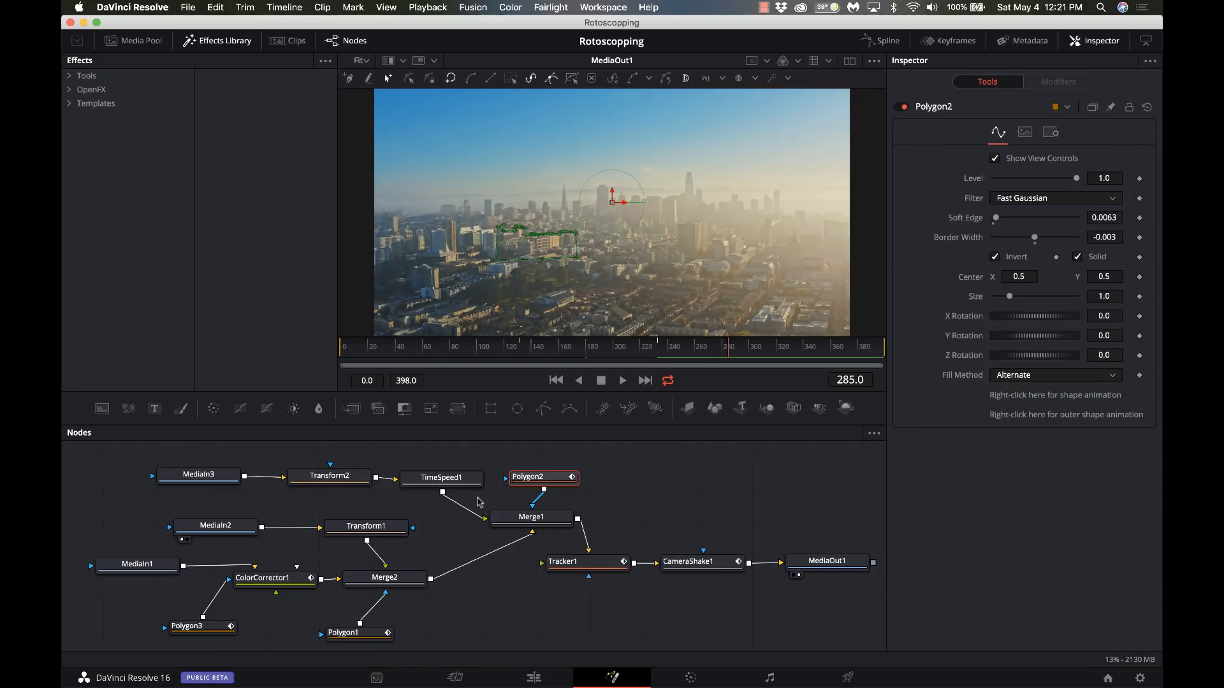
Switch to the Edit page and look over the video clip and explosion sound clips on Timeline 1
left_click(525, 682)
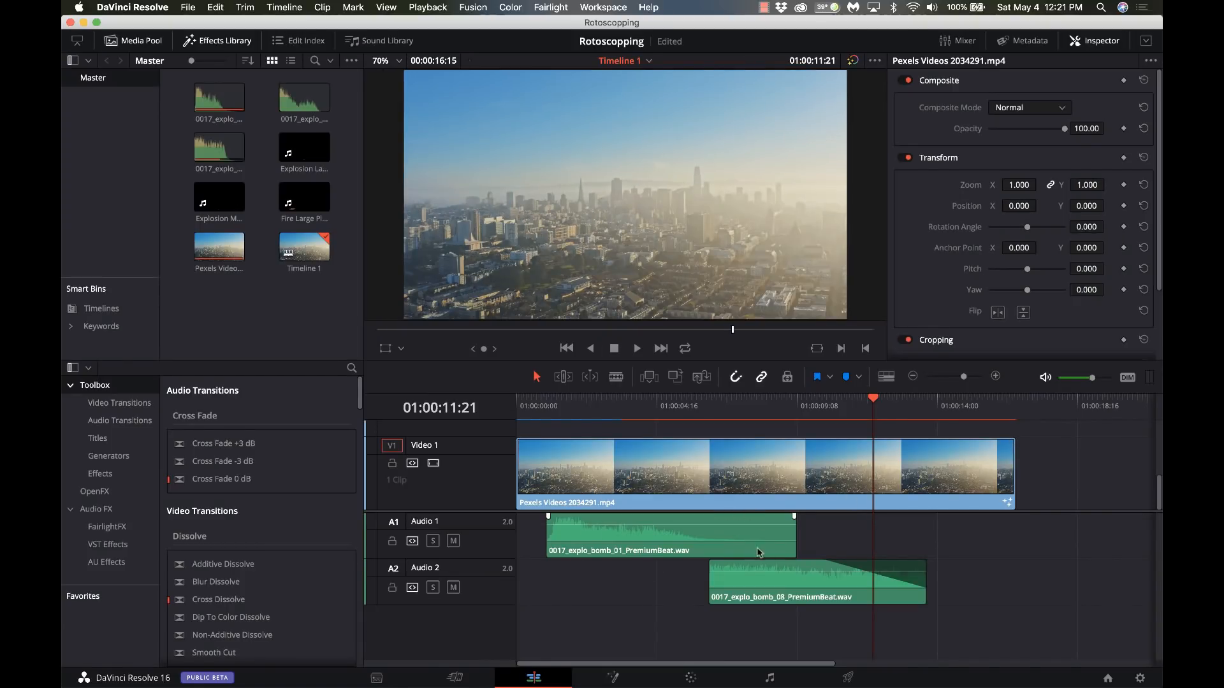
scroll(719, 540, "right", 10)
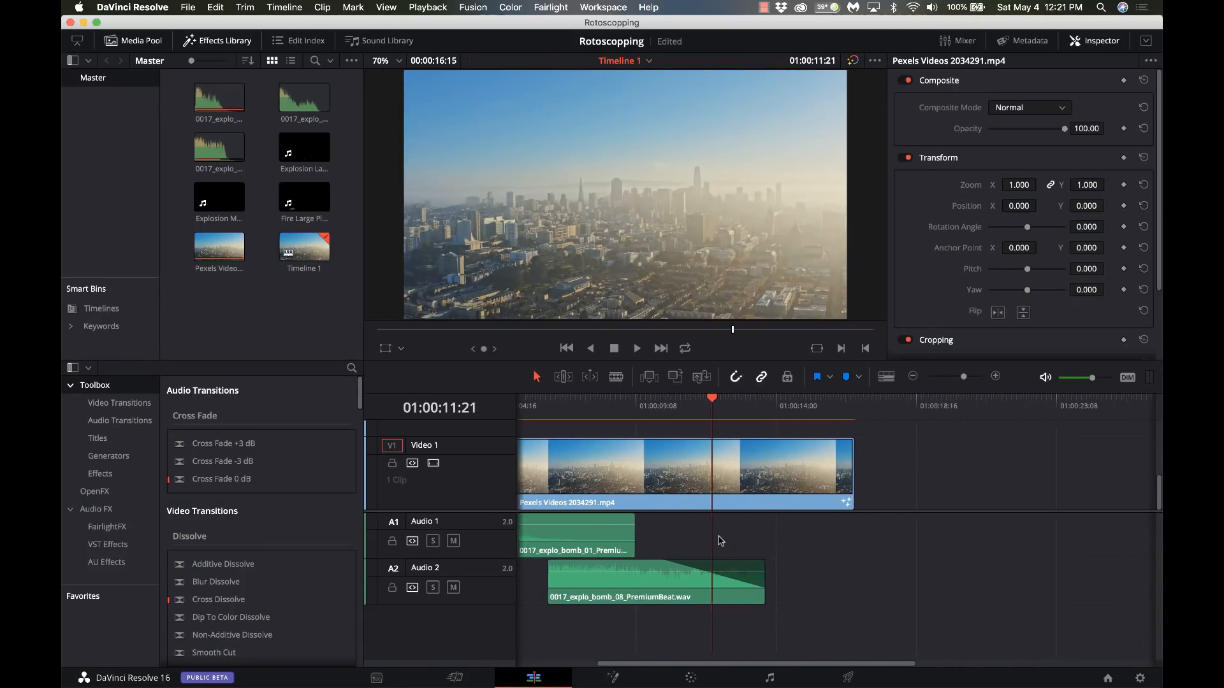
scroll(719, 540, "right", 1)
scroll(719, 541, "left", 6)
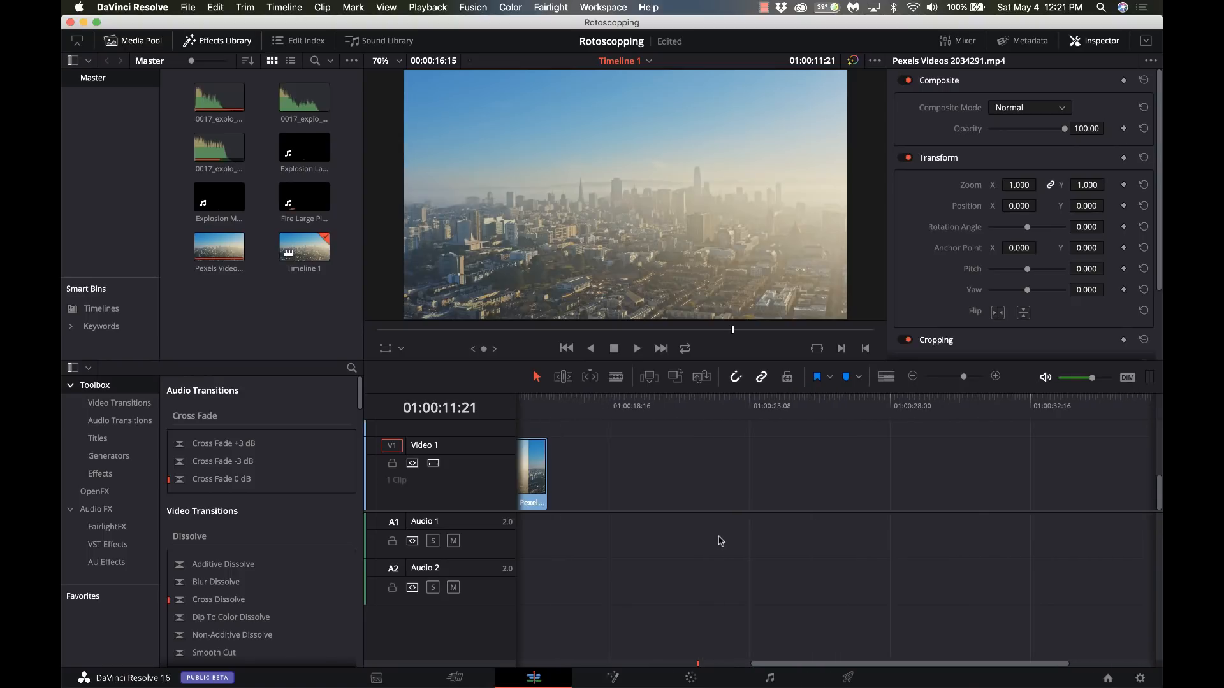
Place another copy of Pexels Videos 2034291.mp4 on Video 1 after the existing clip and play through it
left_click(228, 250)
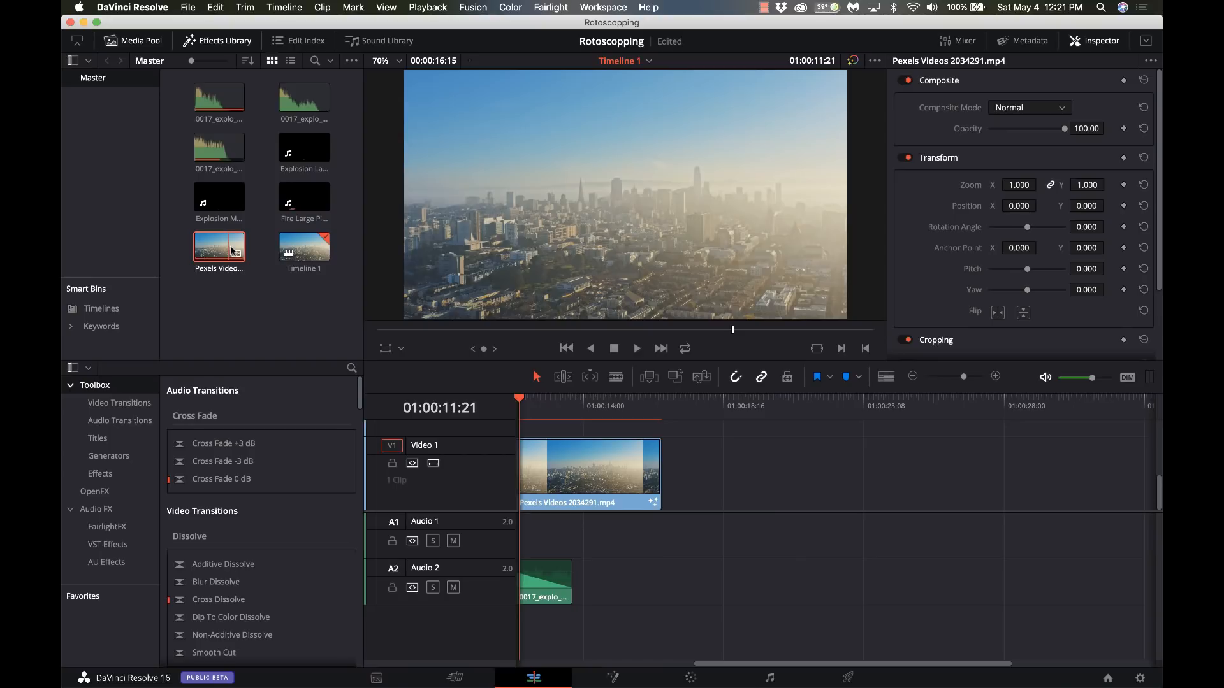
double_click(233, 248)
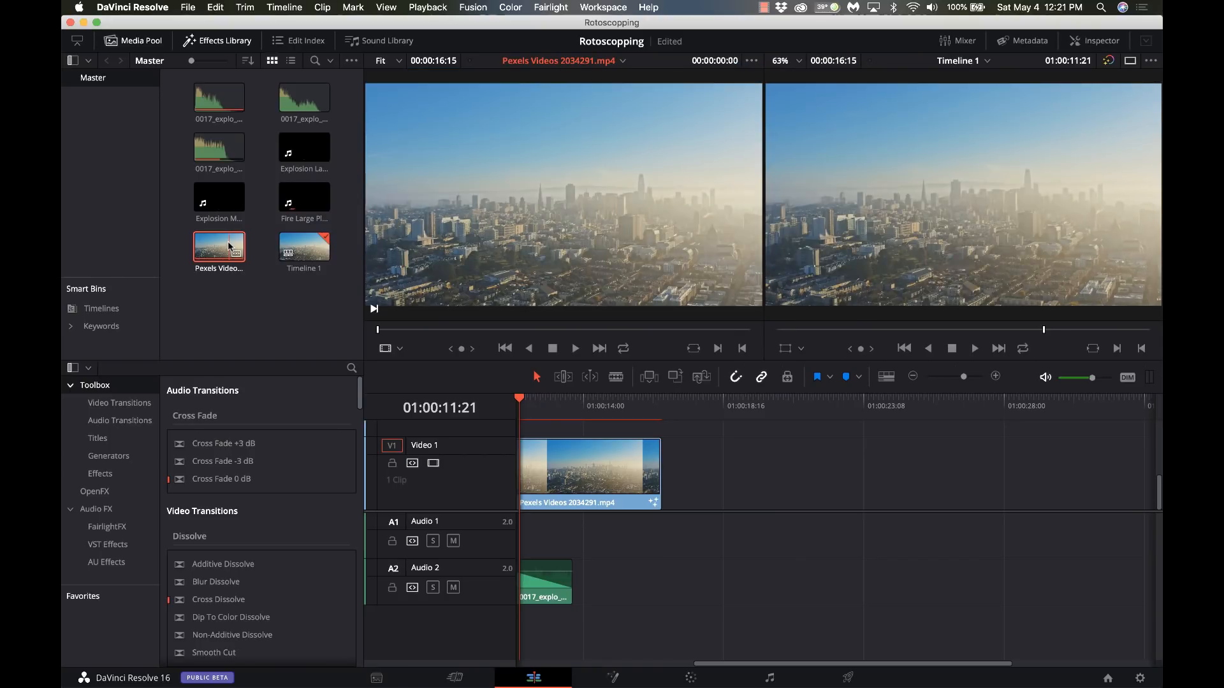
left_click_drag(228, 245, 711, 483)
left_click(744, 411)
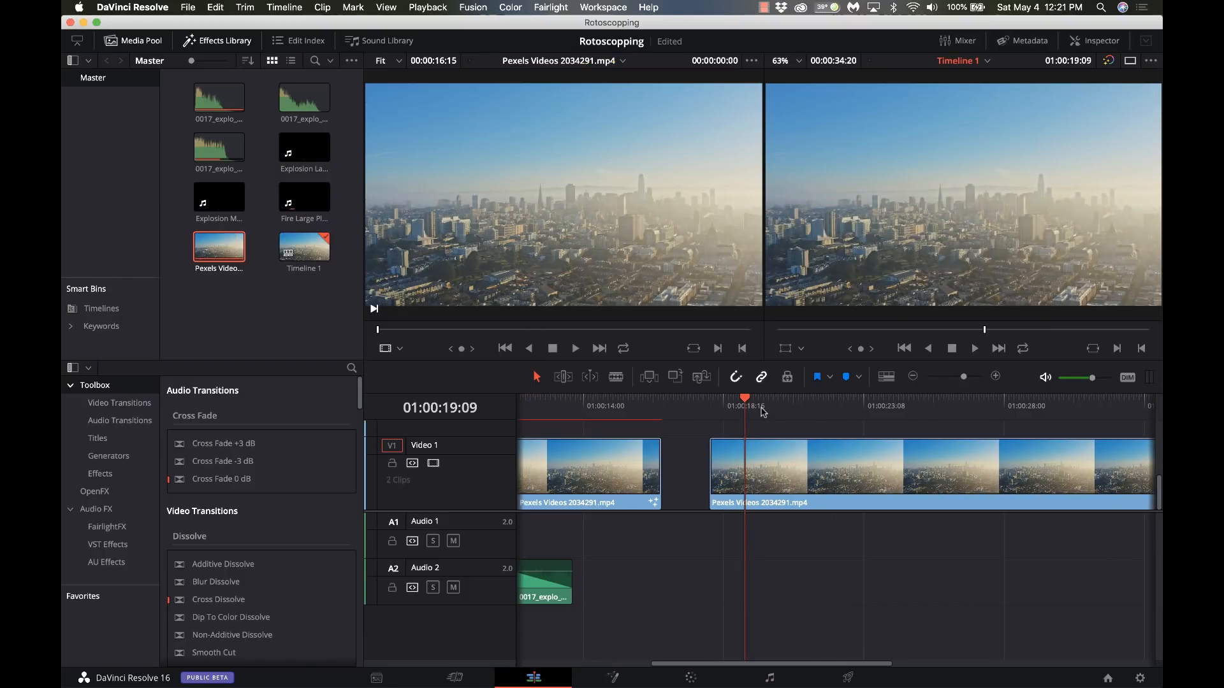
key("space")
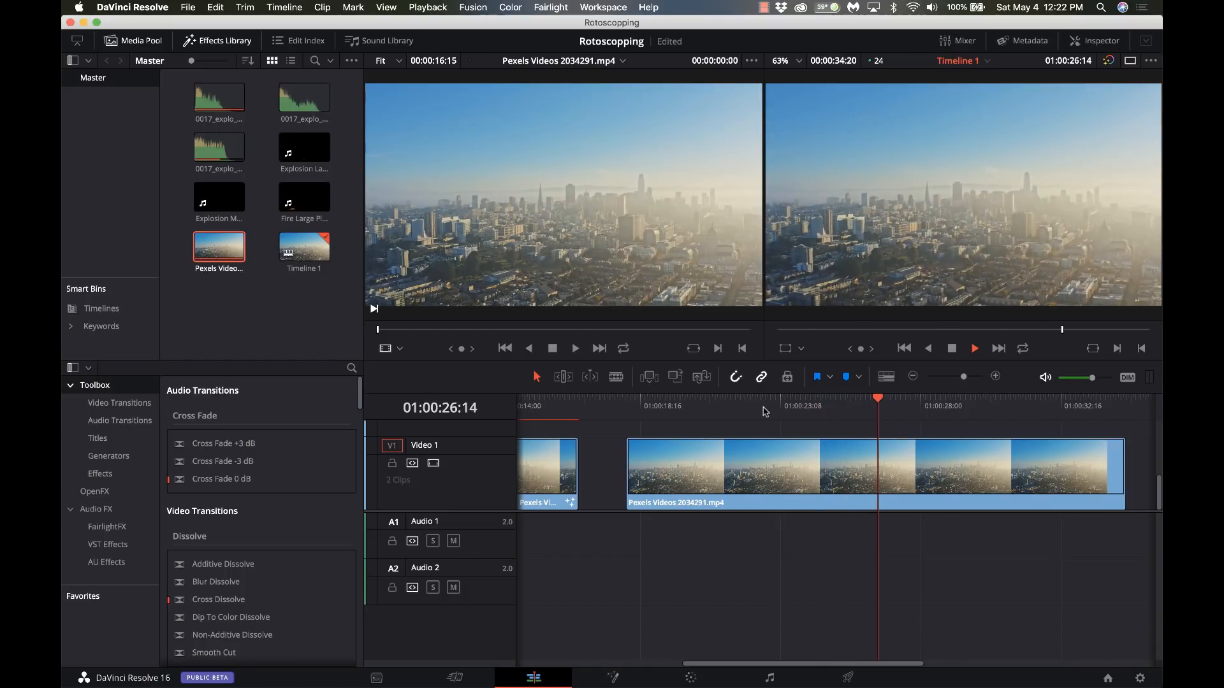
key("space")
Open the new clip on the Fusion page at timecode 01:00:21:08 and move MediaIn1 and MediaOut1 lower in the node area
left_click(720, 411)
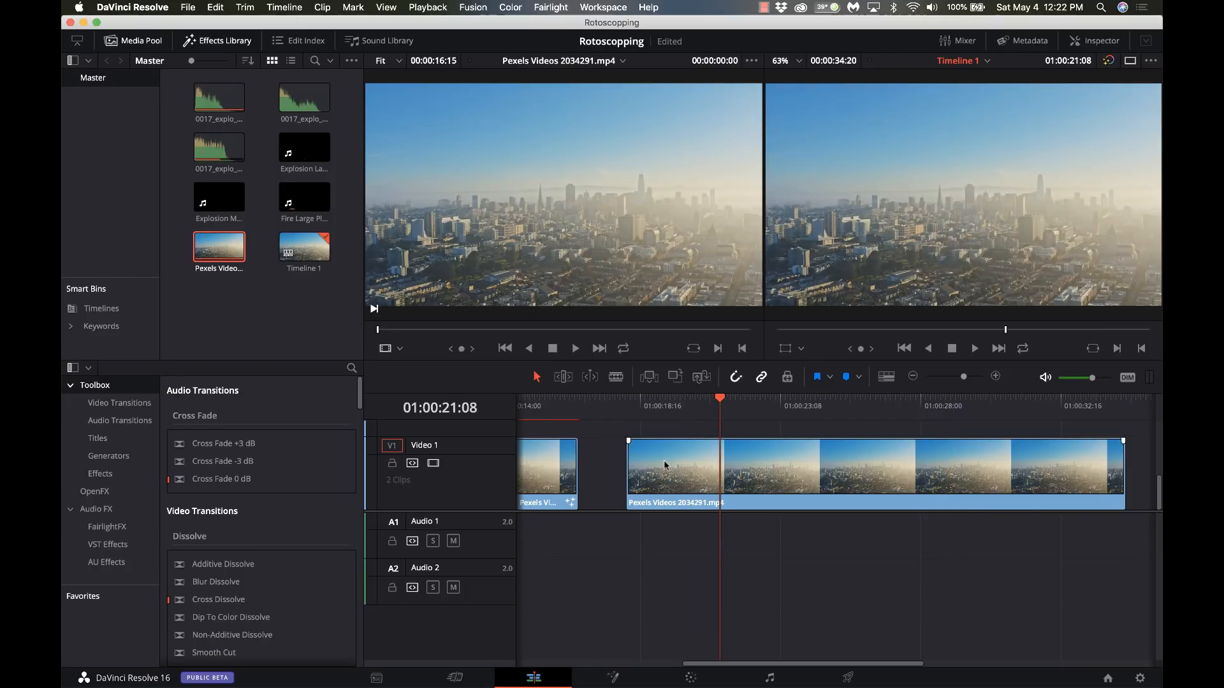
left_click(614, 679)
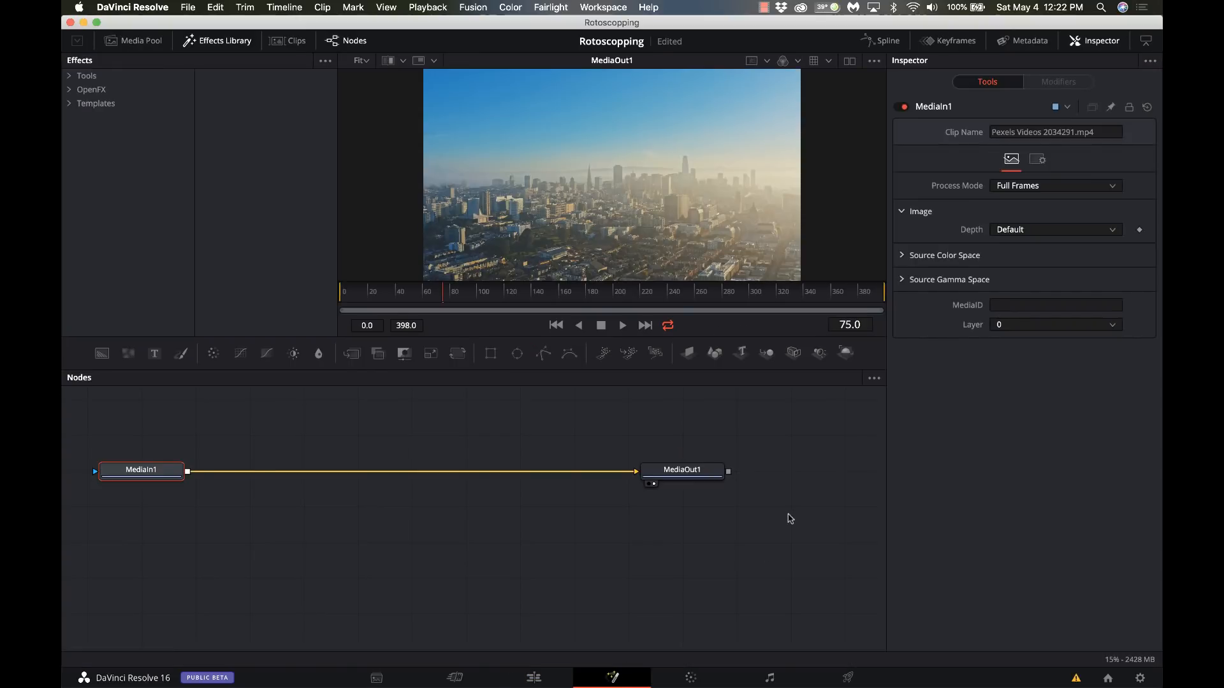
left_click_drag(747, 518, 263, 573)
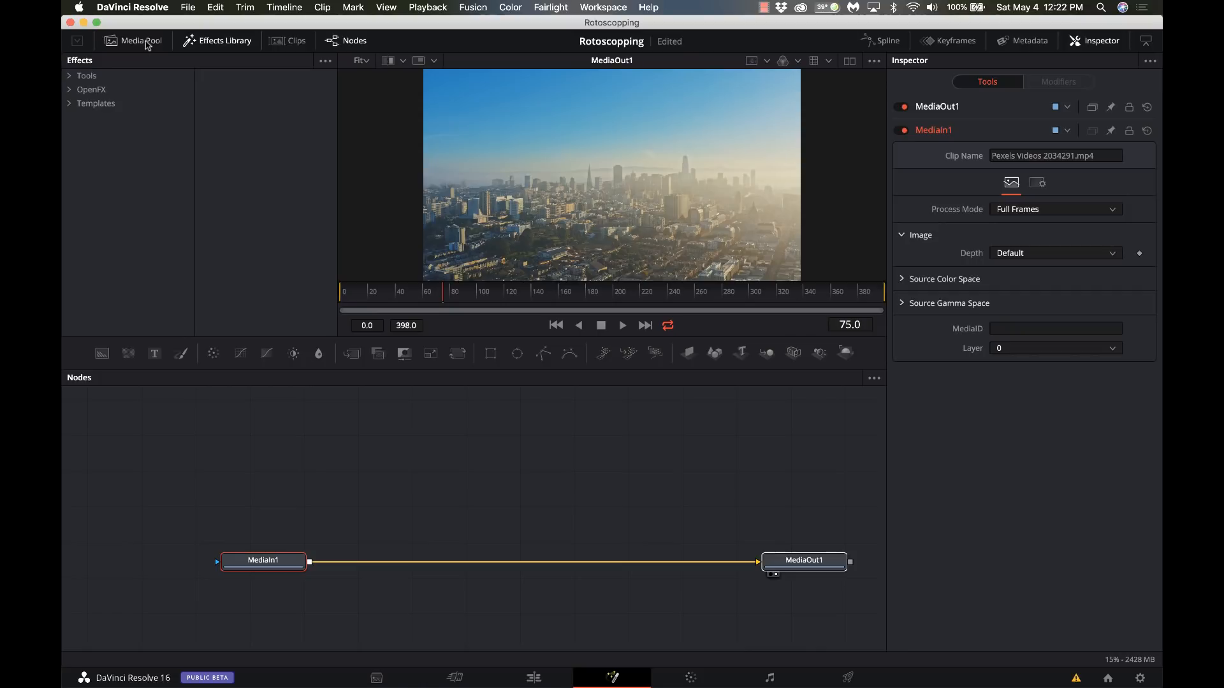
Show the Media Pool instead of the Effects Library and switch to dual viewers
left_click(210, 42)
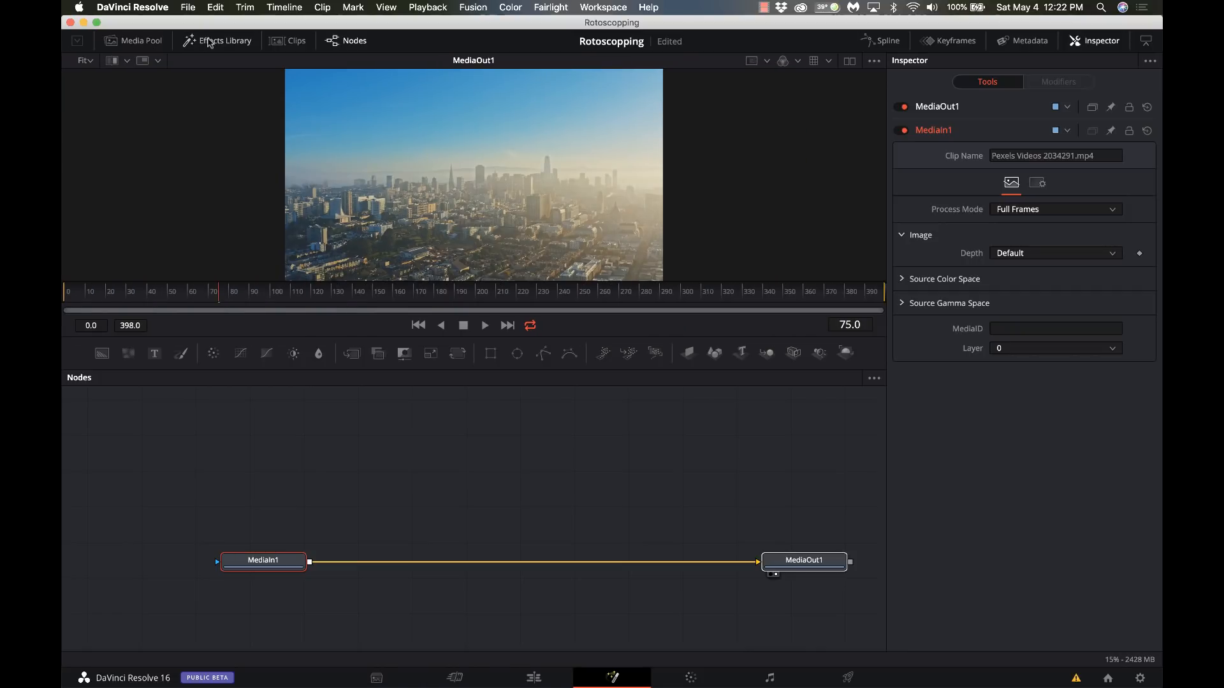
left_click(140, 41)
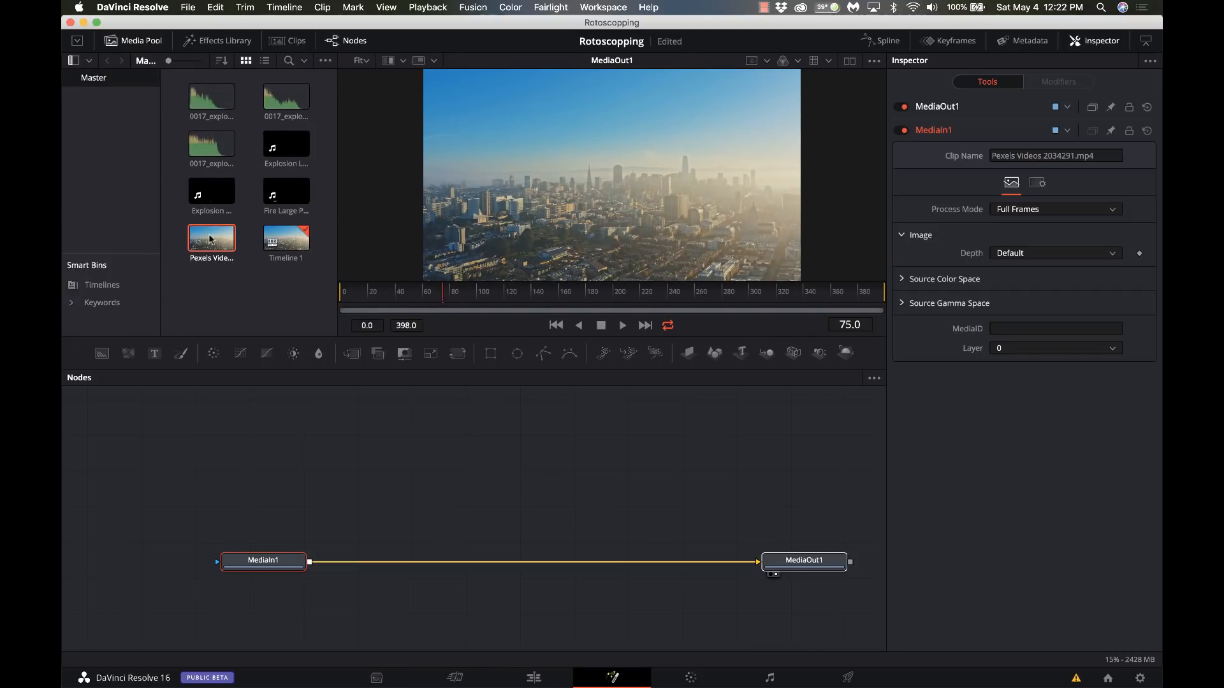
left_click(213, 197)
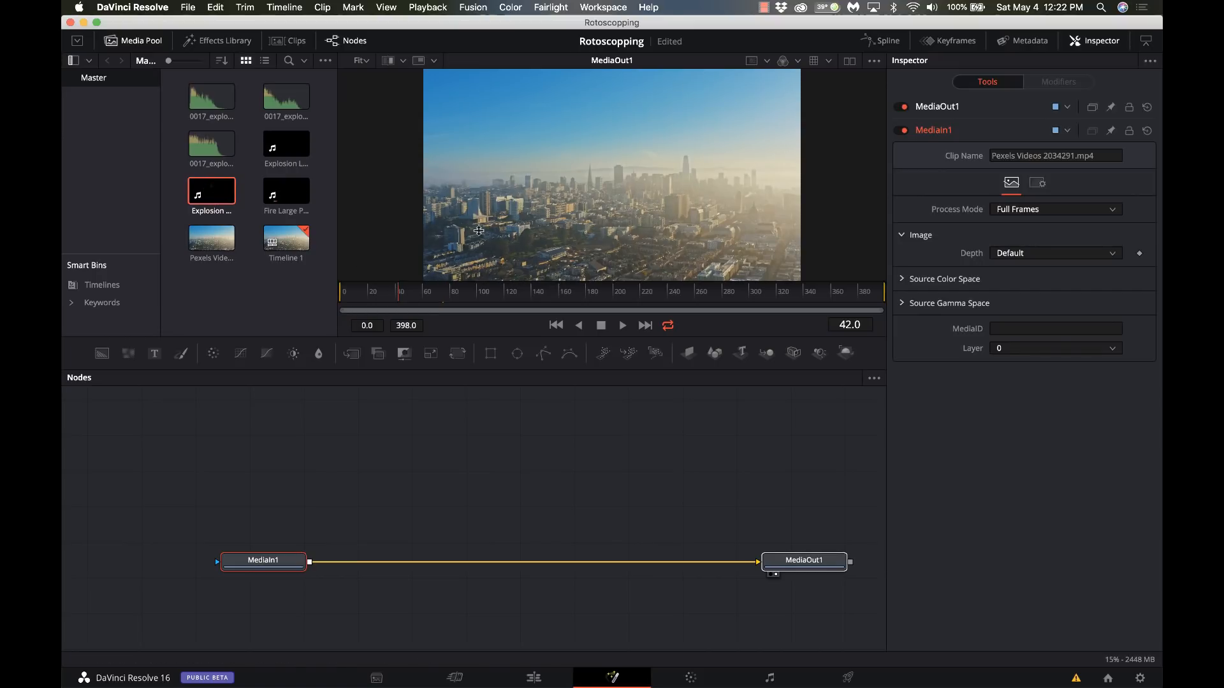
left_click(851, 62)
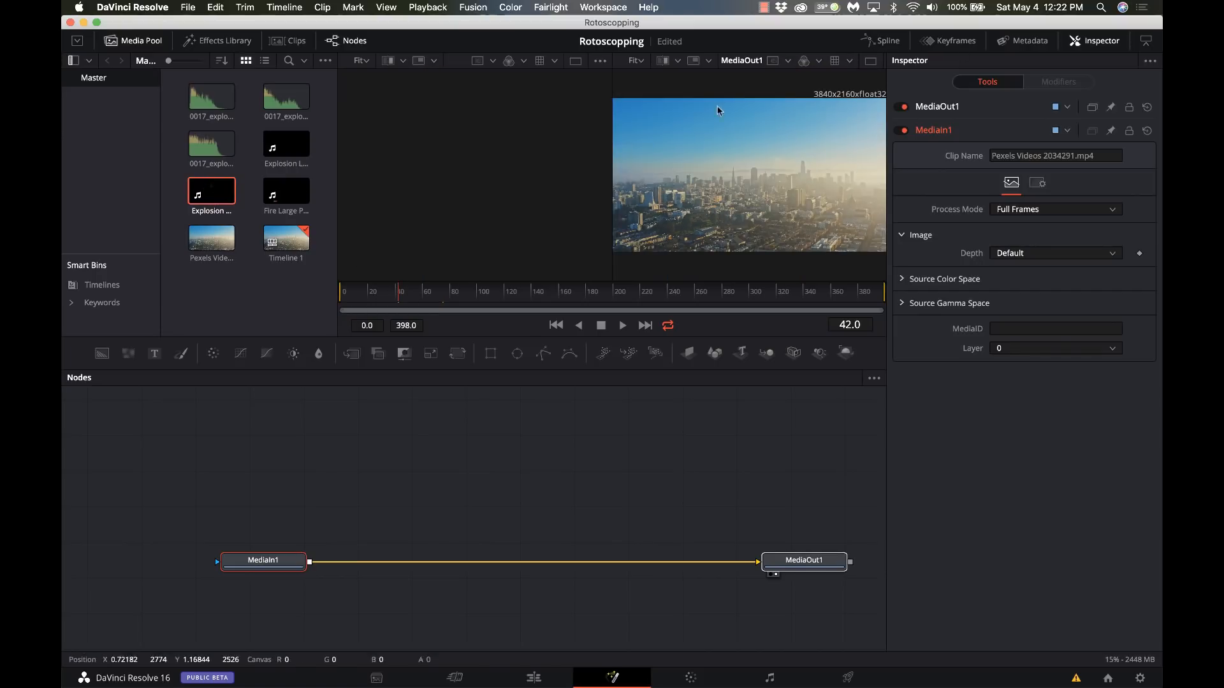
Add the Explosion Massive V2 clip as a node above MediaIn1 and rename it Explosion1
left_click_drag(213, 194, 258, 463)
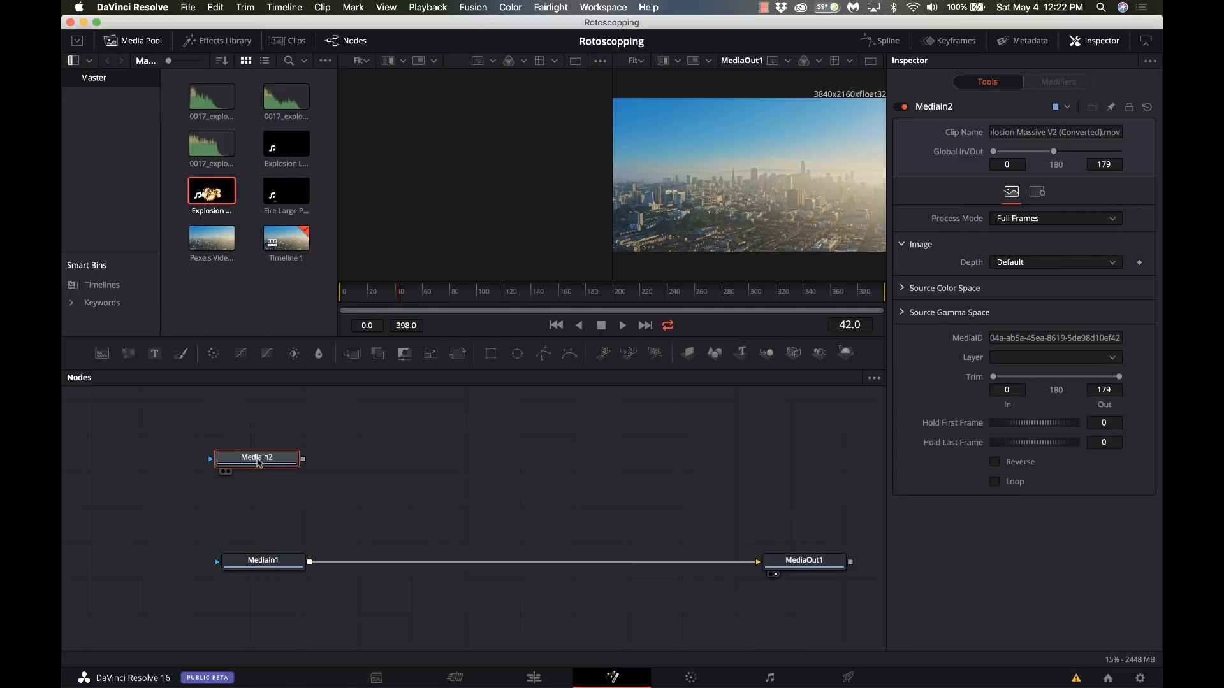
key("F2")
type("Explosion1")
key("Return")
left_click_drag(258, 462, 265, 503)
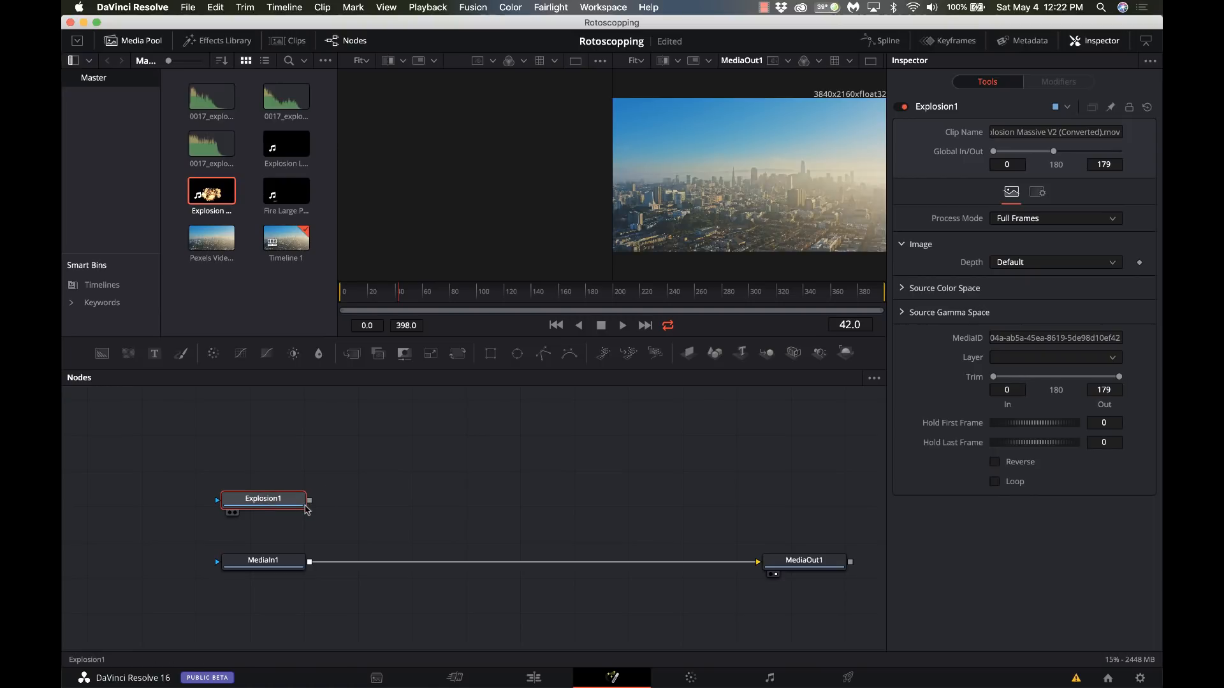
left_click_drag(297, 500, 304, 499)
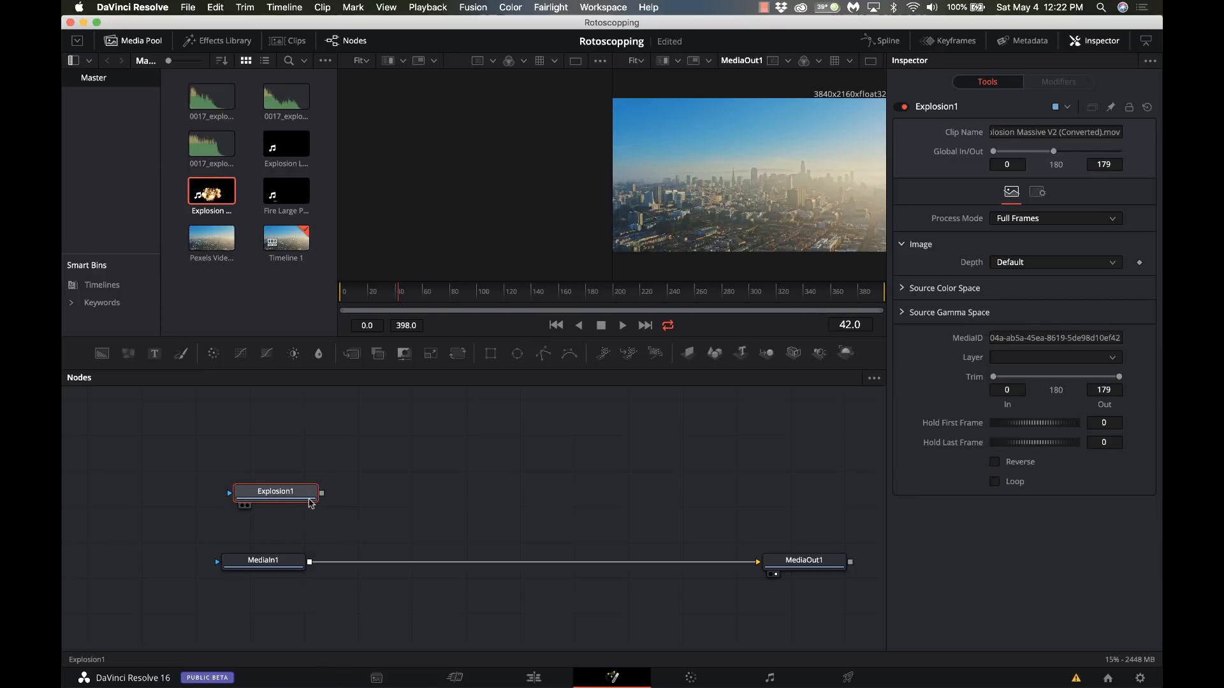
Add a Merge node after Explosion1, connect MediaIn1 into it, and feed its output to MediaOut1
key("shift+space")
type("merge")
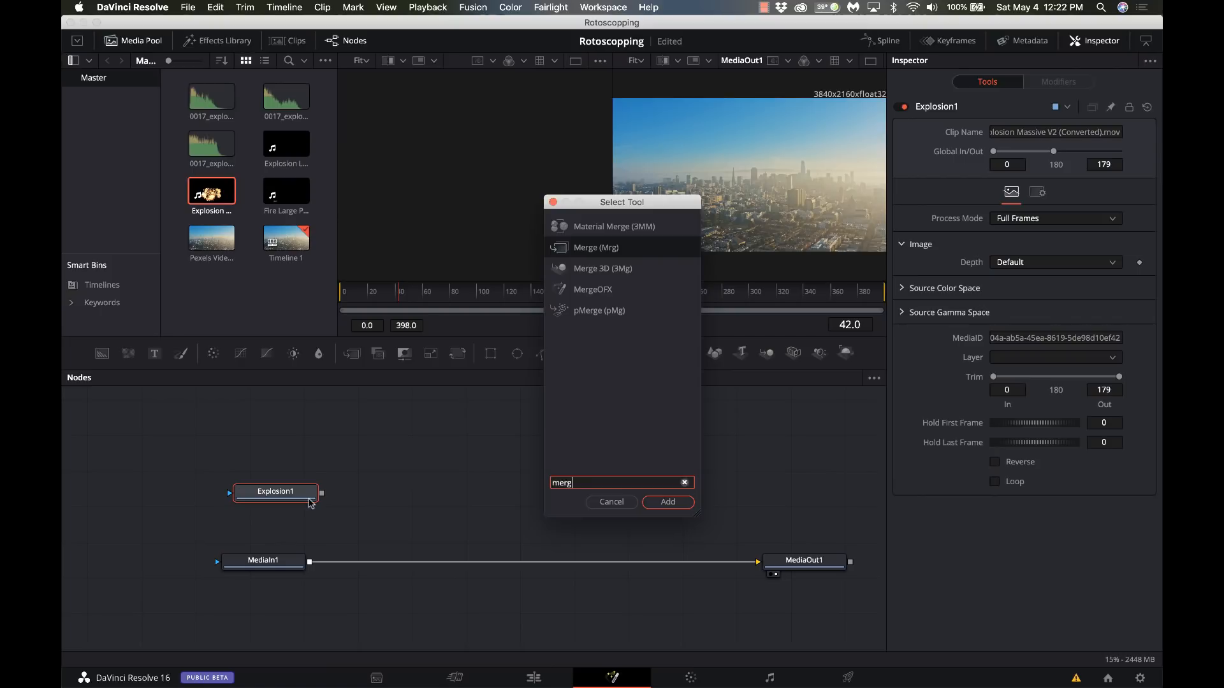
key("Return")
left_click(678, 562)
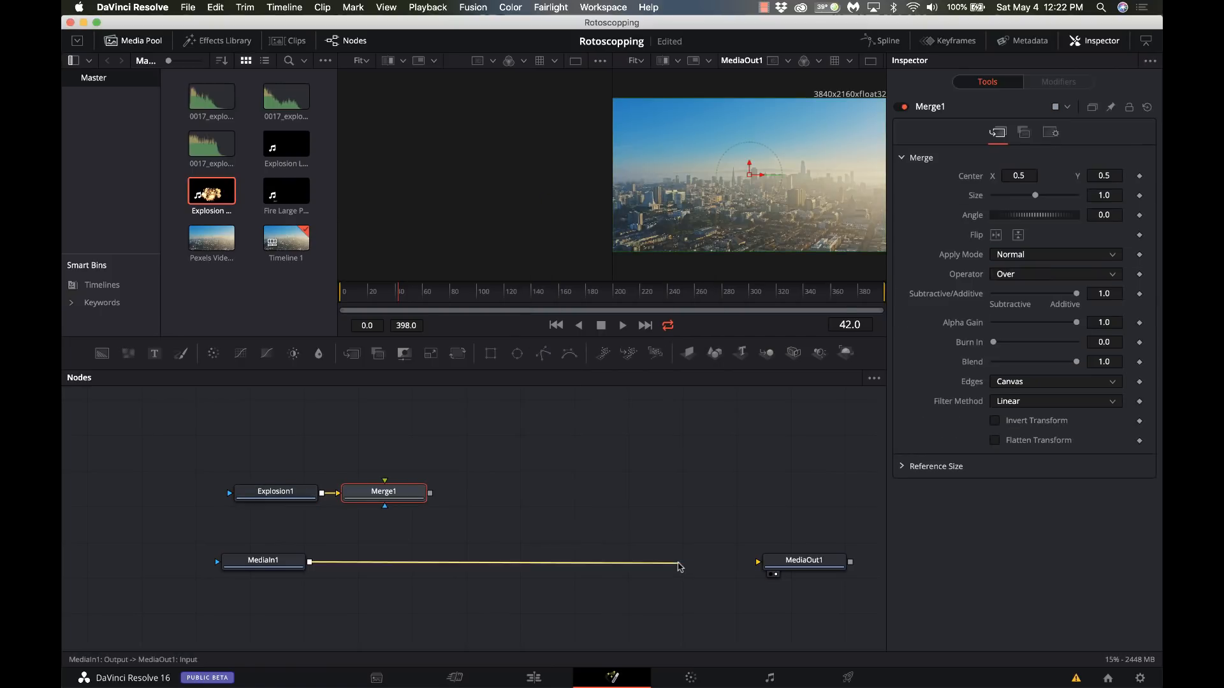
left_click_drag(309, 563, 788, 567)
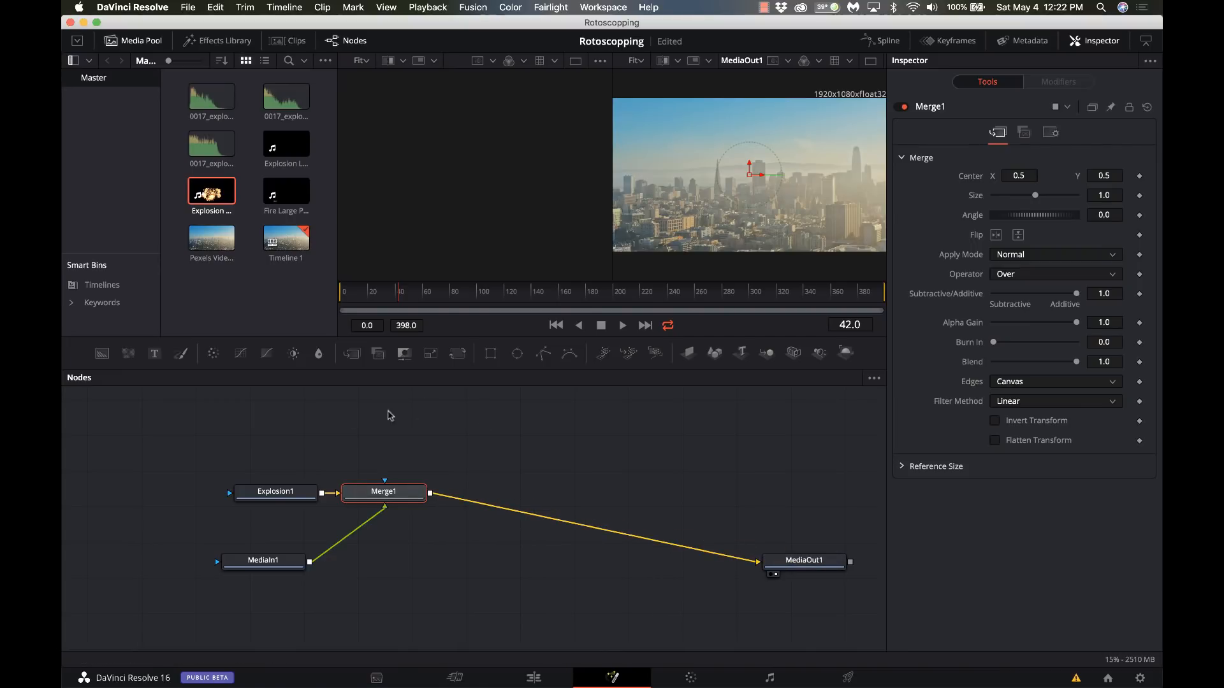
Space Explosion1 away from Merge1 and swap the merge inputs so the explosion is foreground over the MediaIn1 background
left_click_drag(297, 495, 272, 495)
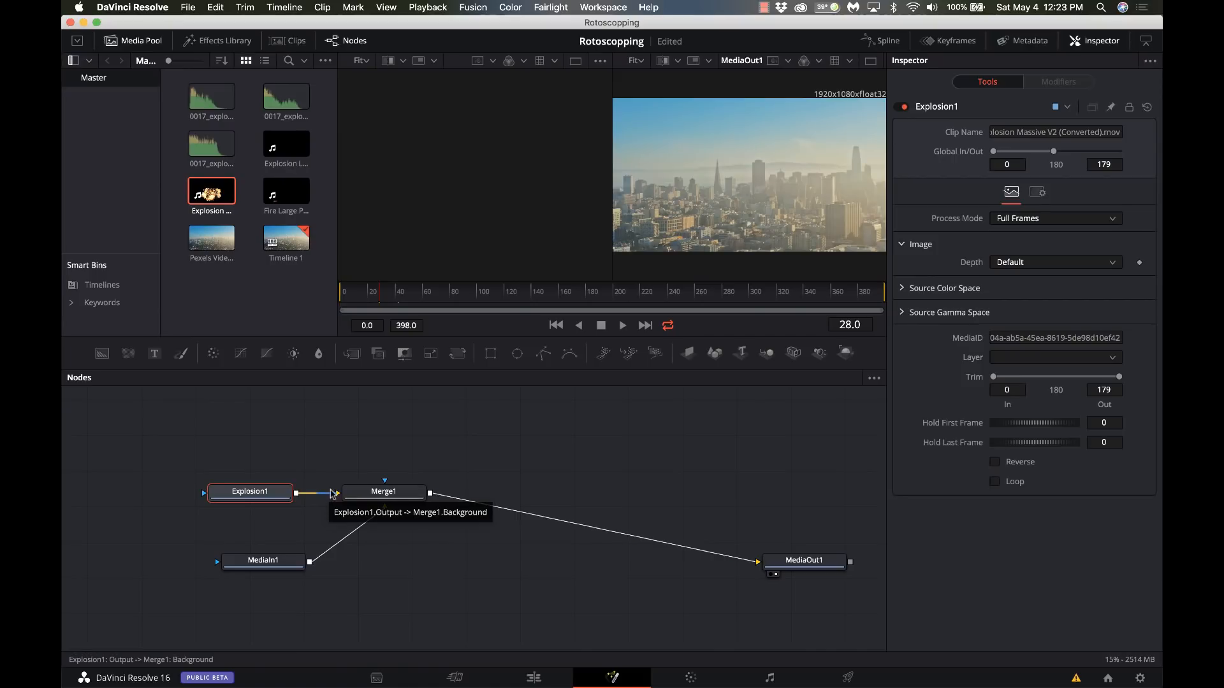
left_click(402, 500)
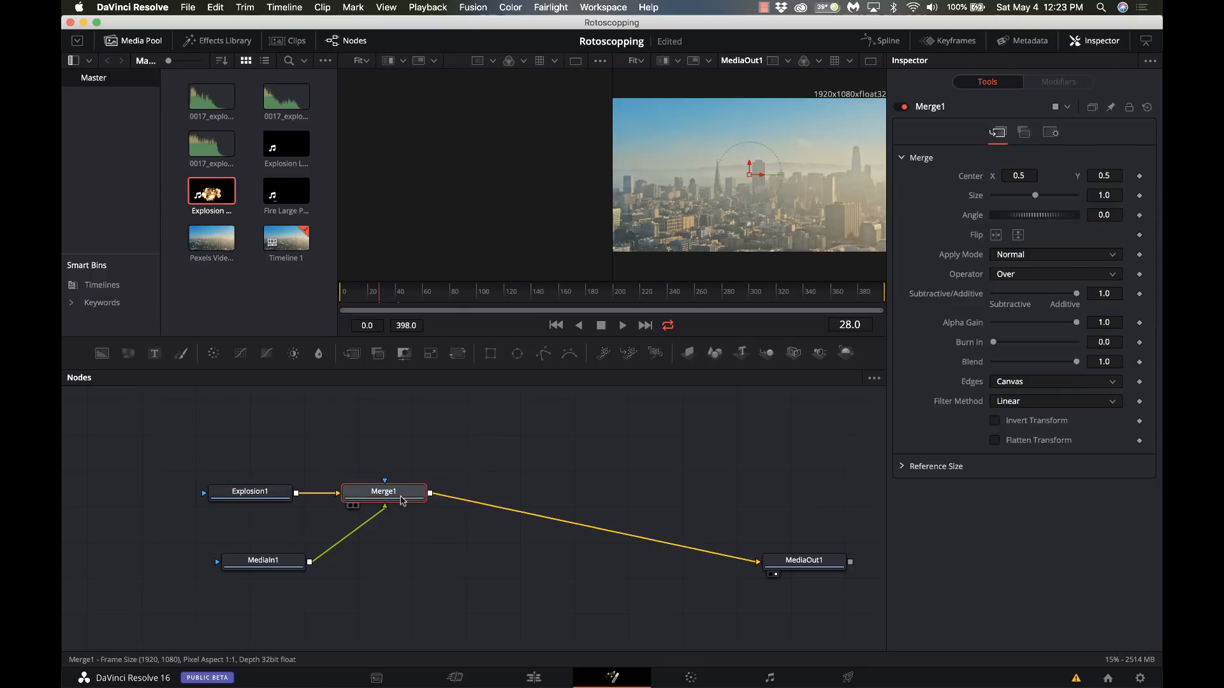
key("super+t")
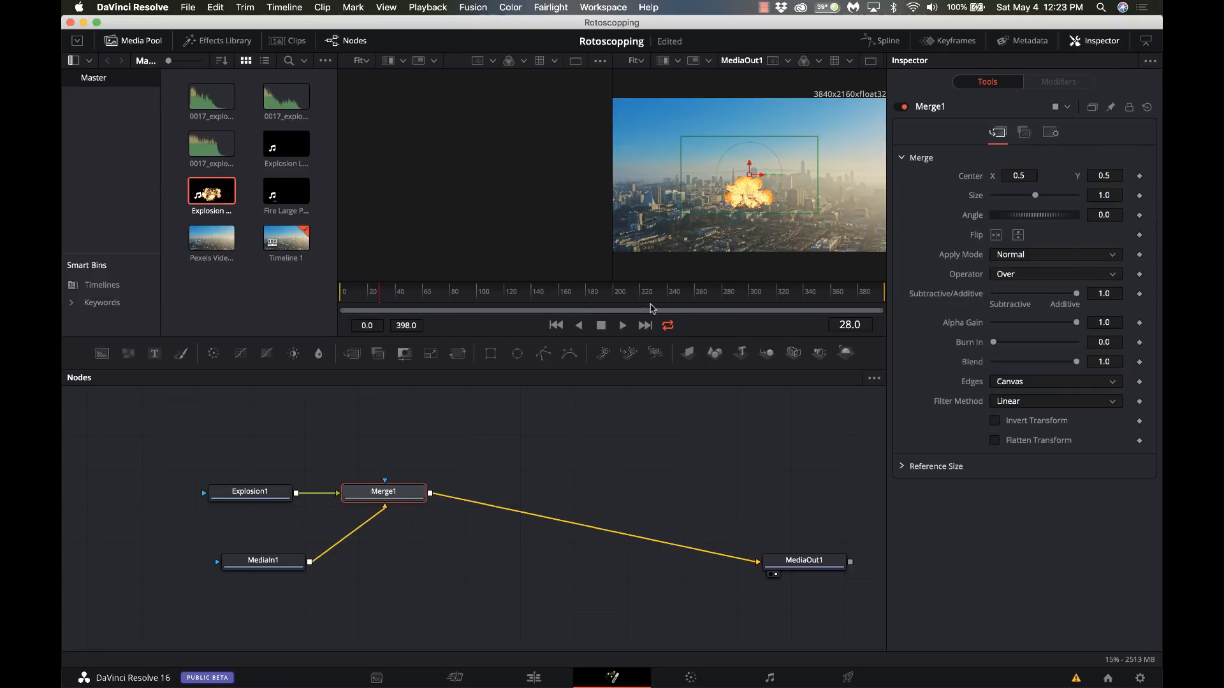
Show MediaOut1 in an enlarged single viewer and shift the explosion horizontally to Merge1 Center X of about 0.658
left_click(870, 61)
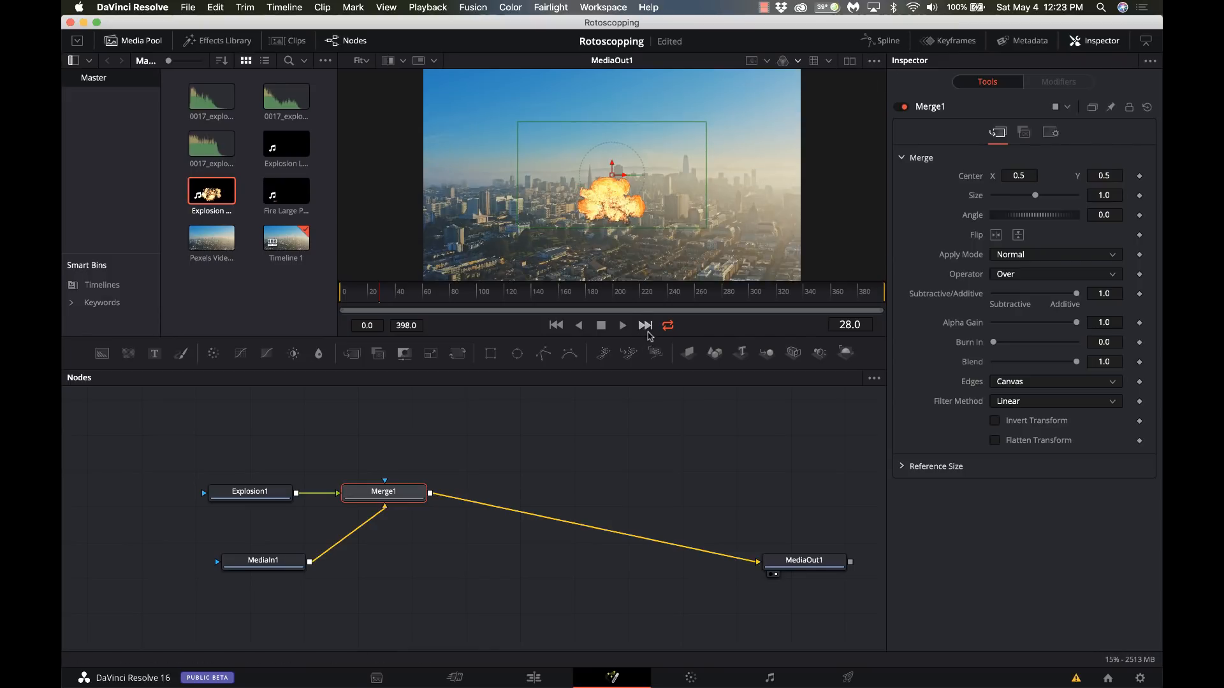
left_click_drag(650, 338, 644, 433)
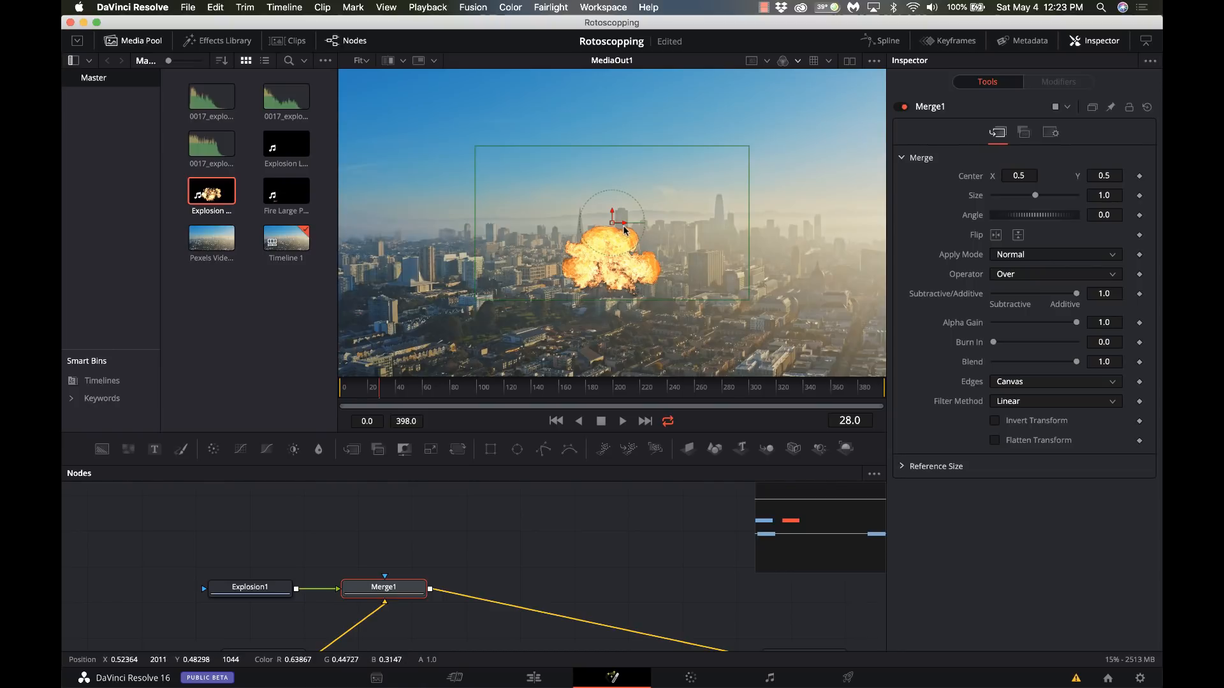
left_click_drag(624, 223, 710, 238)
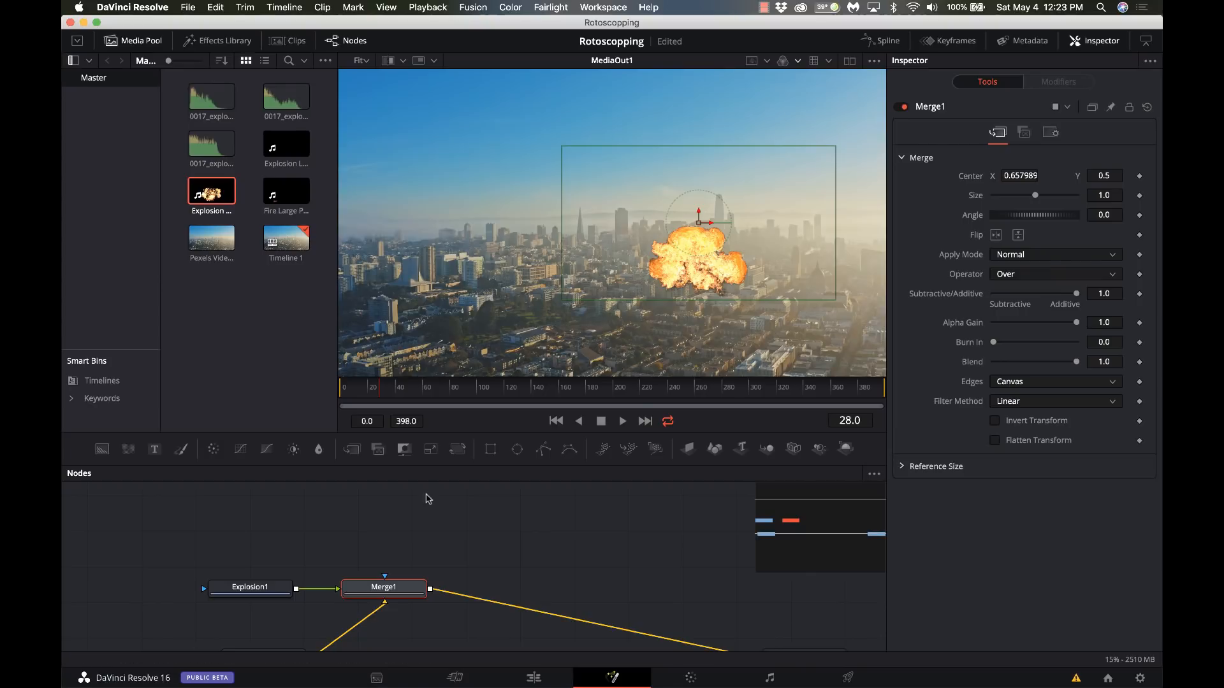
Display the MediaIn1 city footage without the explosion in the viewer
scroll(327, 522, "down", 3)
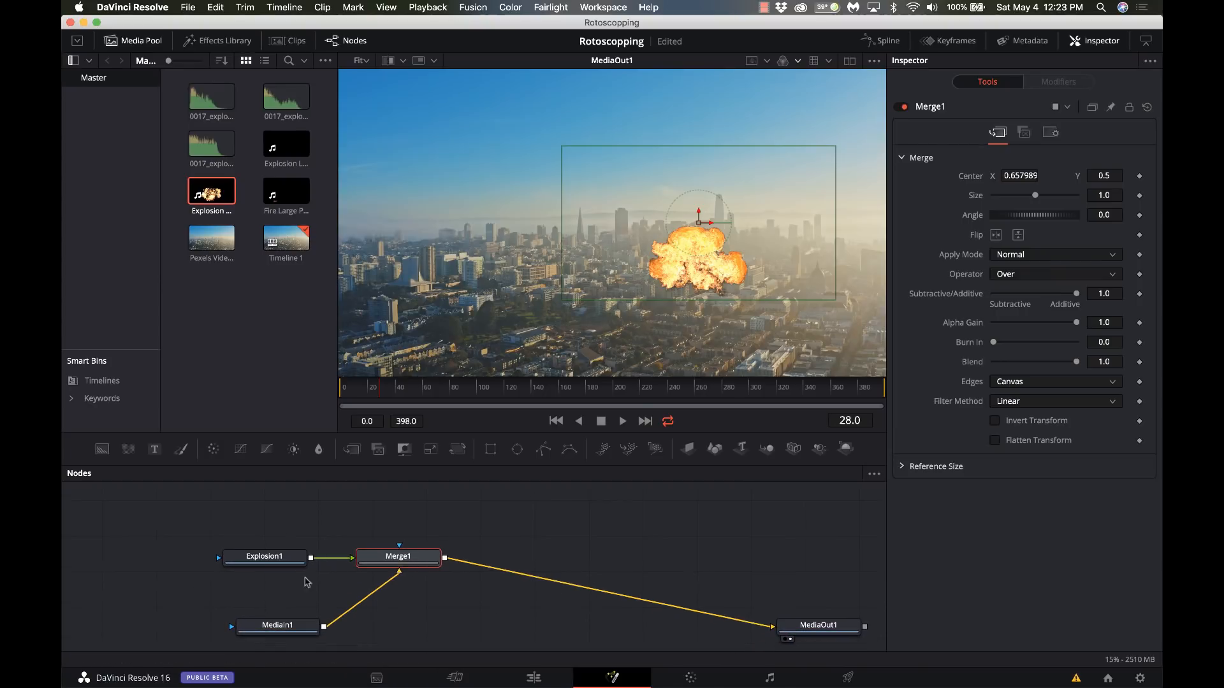
left_click(272, 621)
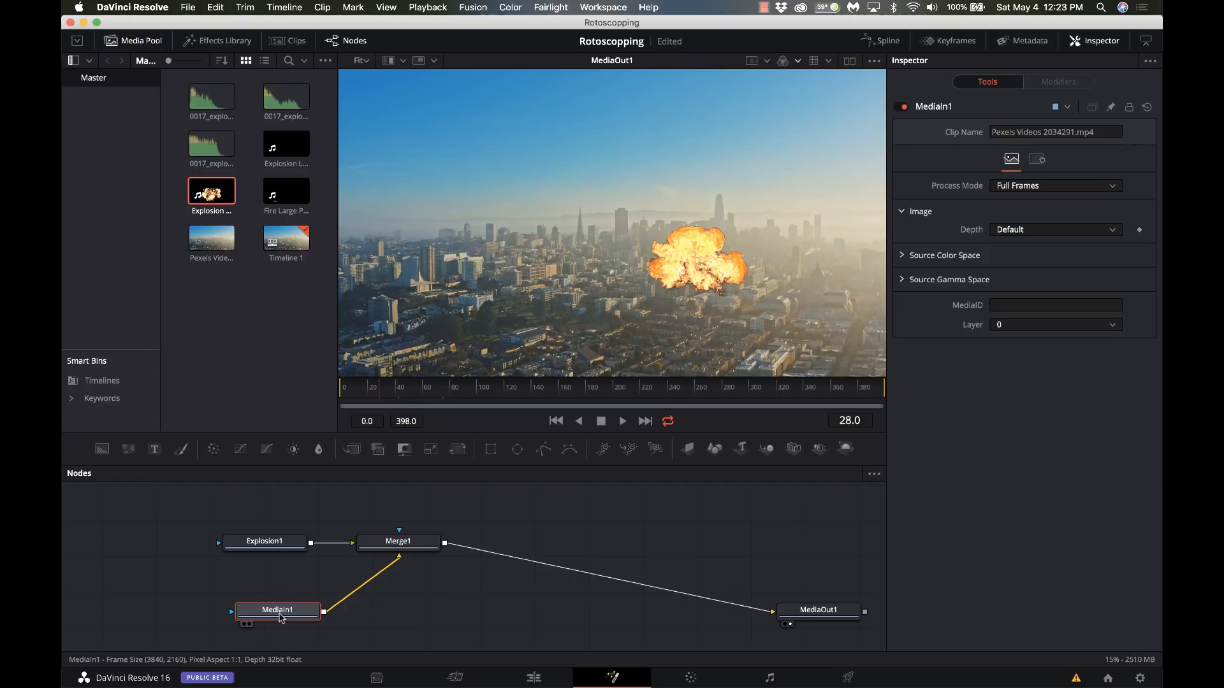
key("1")
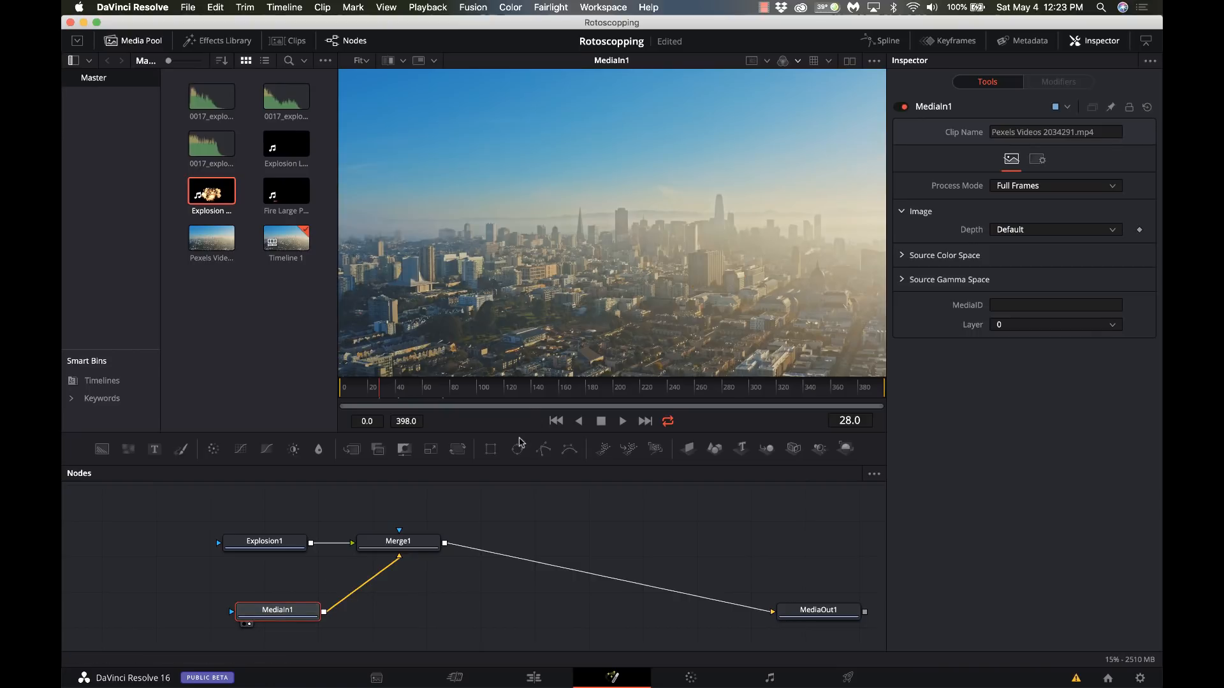
Make room around Merge1 and add an unconnected Polygon node beside it
left_click_drag(424, 550, 476, 556)
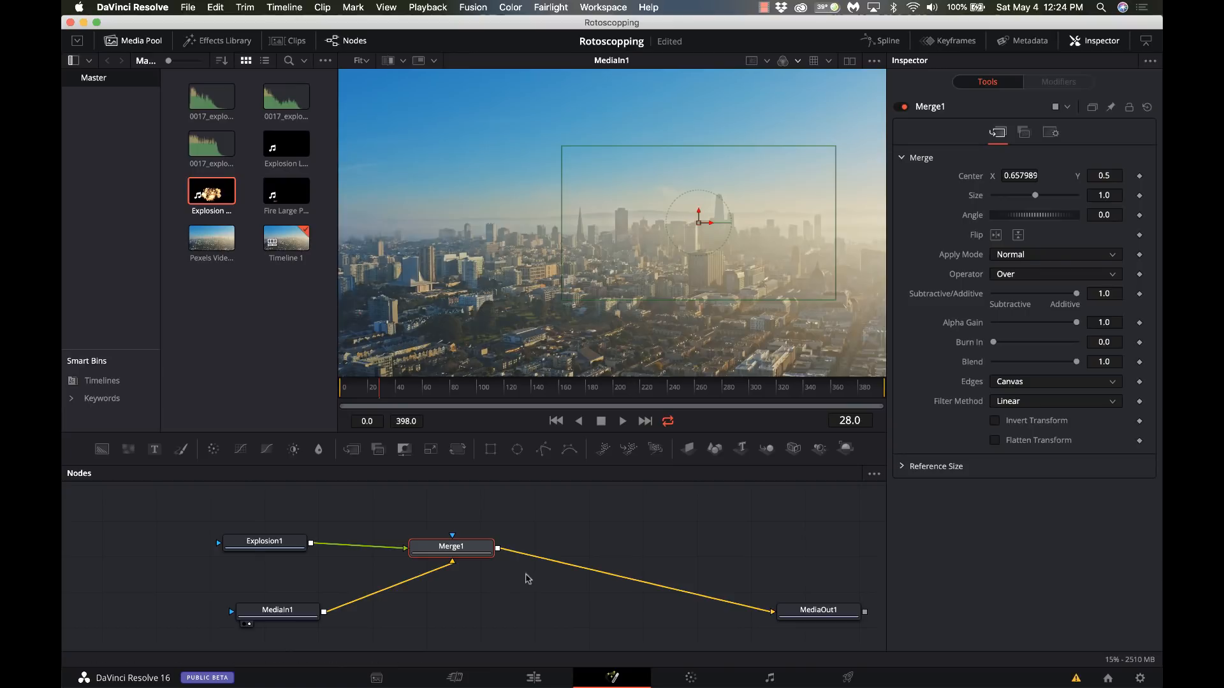
left_click(565, 540)
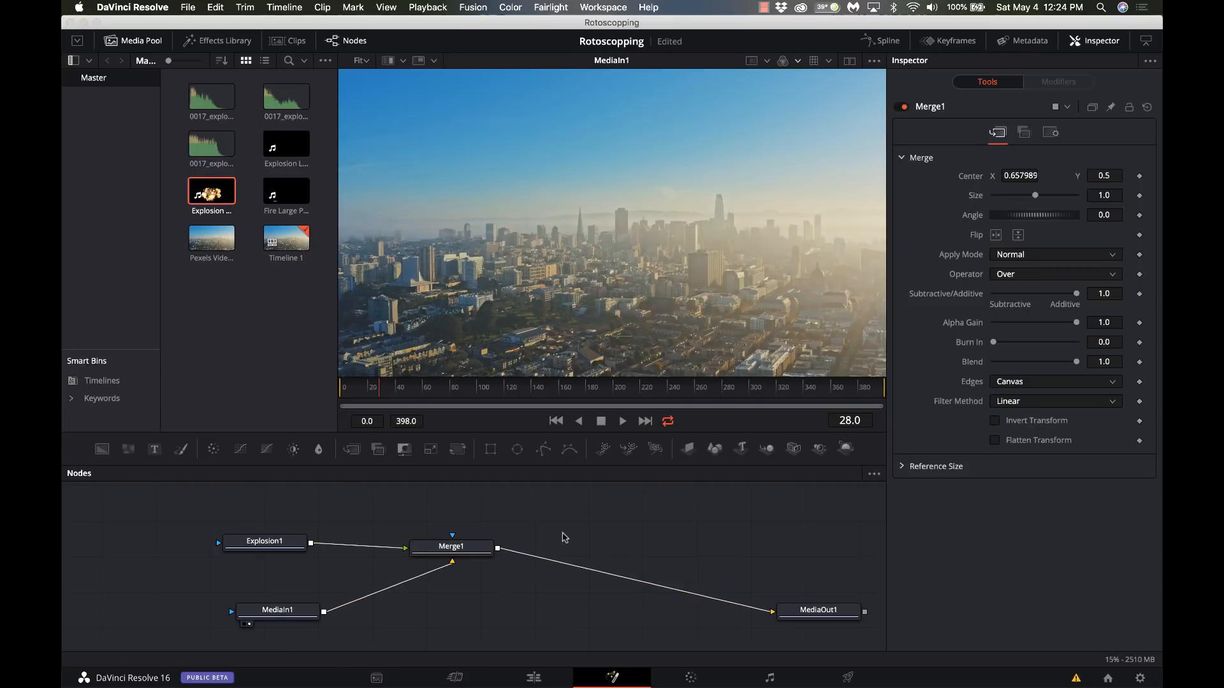
key("shift+space")
type("merg")
key("BackSpace")
key("BackSpace")
key("BackSpace")
key("BackSpace")
type("poly")
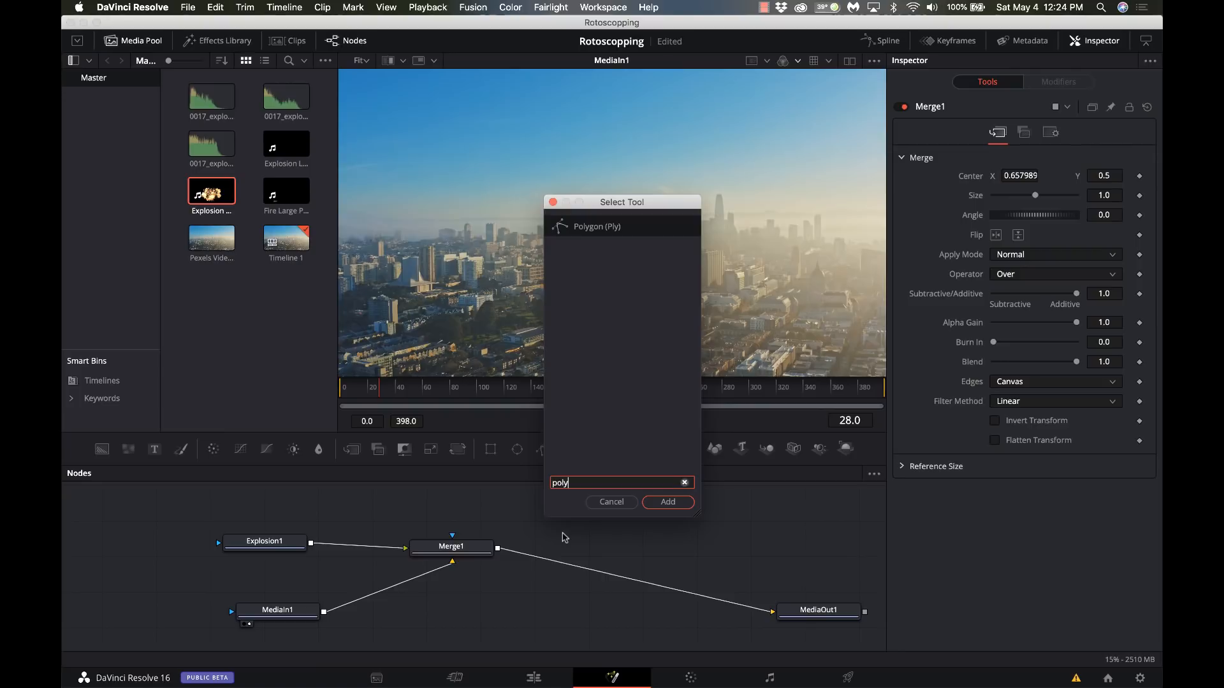
key("Return")
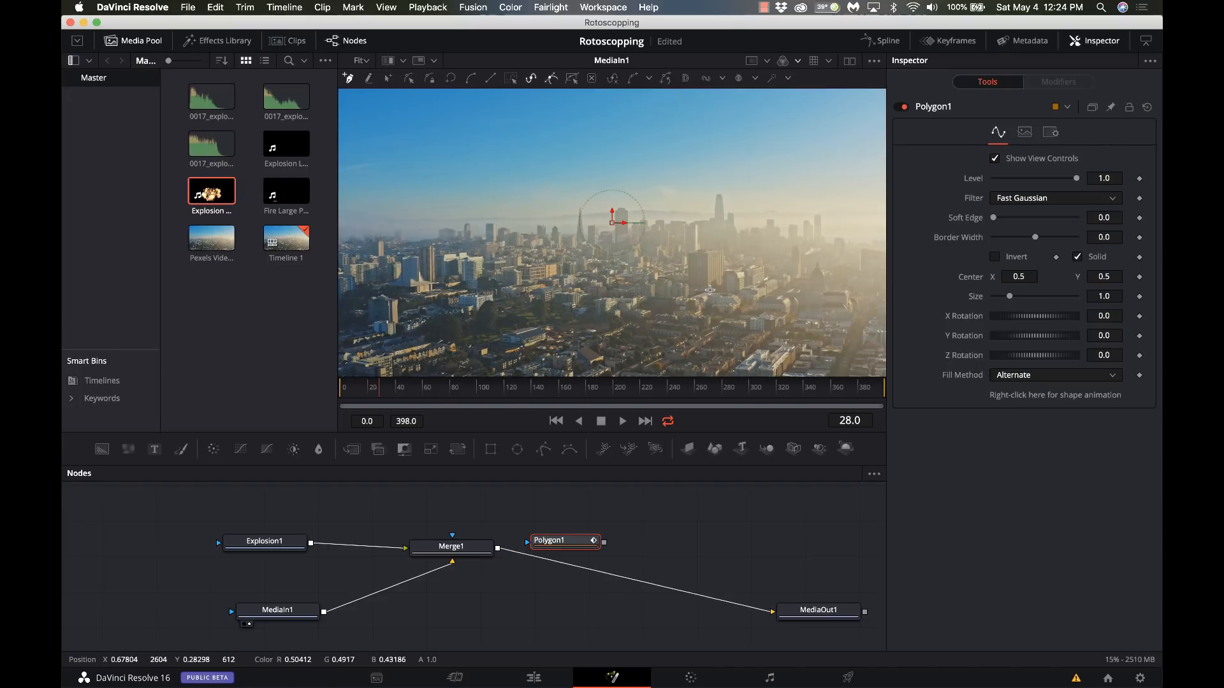
Draw a closed Polygon1 mask along the rooftops of the tall building and its neighbours, enclosing the area below them
left_click(767, 274)
left_click(764, 257)
left_click(726, 264)
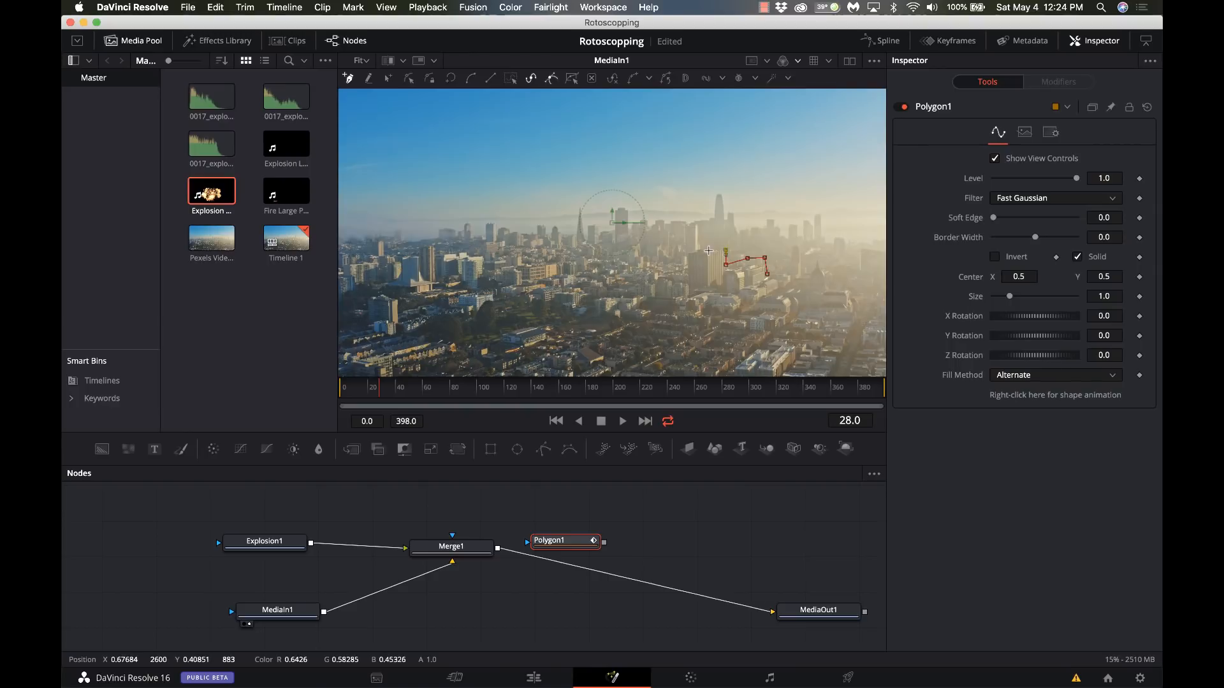
left_click(690, 251)
left_click(687, 277)
left_click(648, 275)
left_click(636, 276)
left_click(630, 332)
left_click(767, 329)
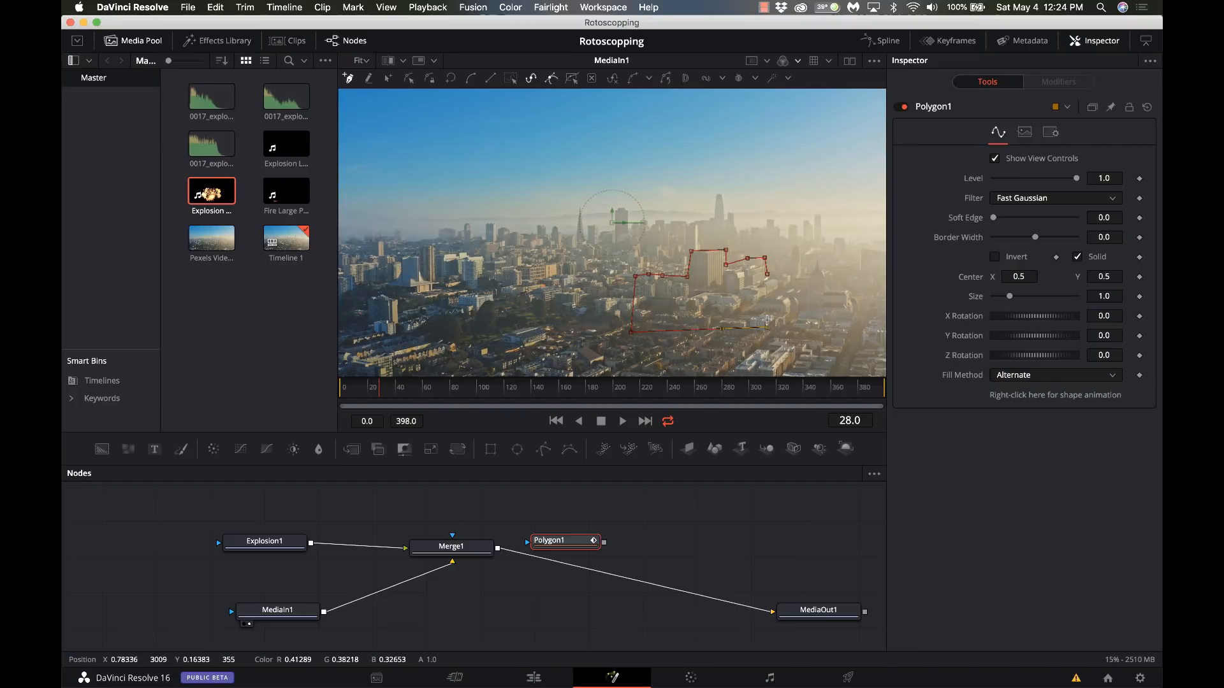
left_click(767, 275)
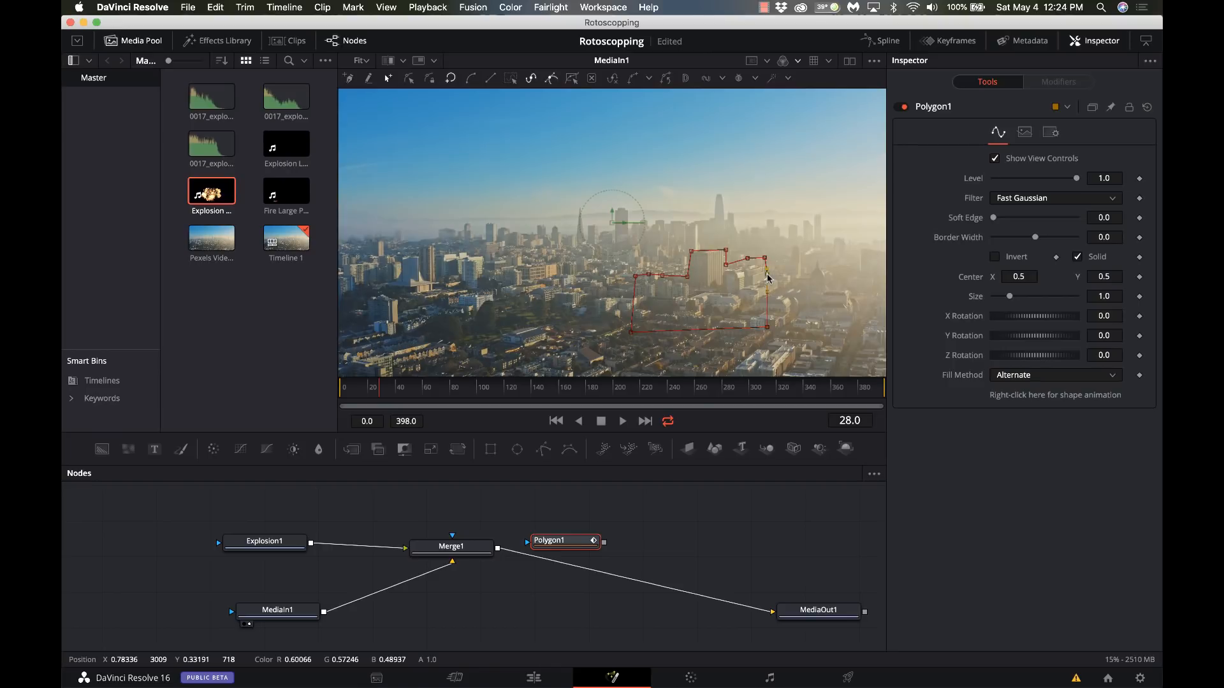
Place Polygon1 above Merge1 and display Merge1 in the viewer
left_click_drag(559, 540, 410, 503)
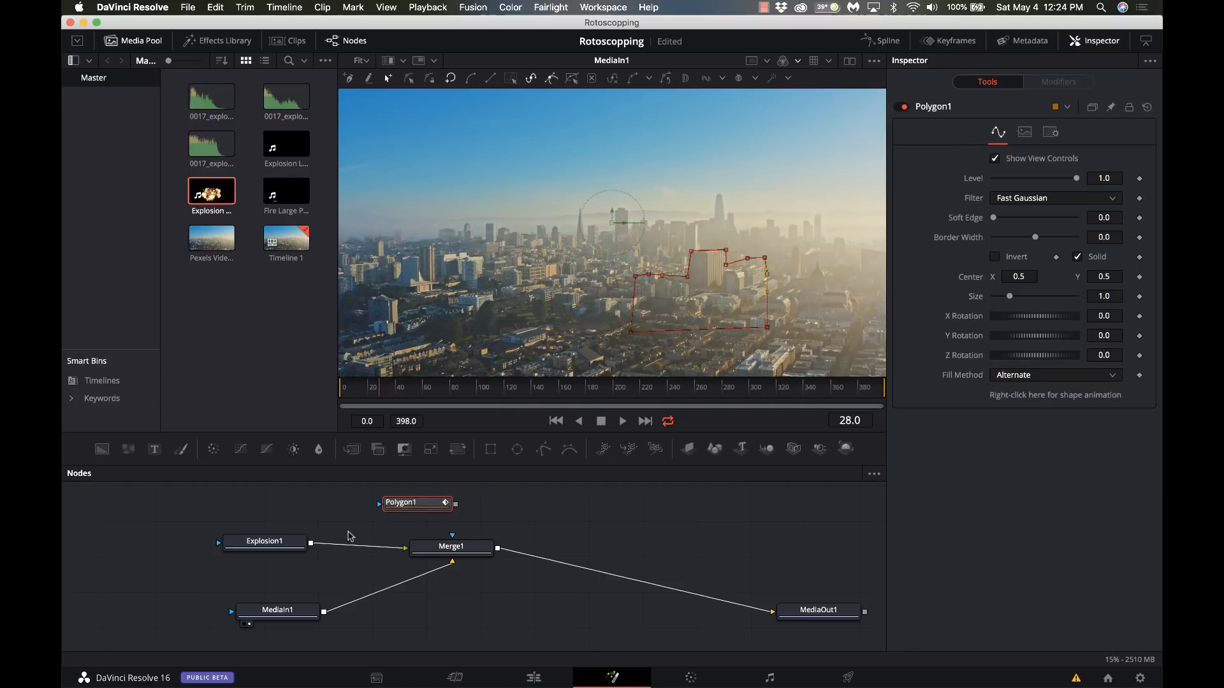
left_click(448, 552)
key("1")
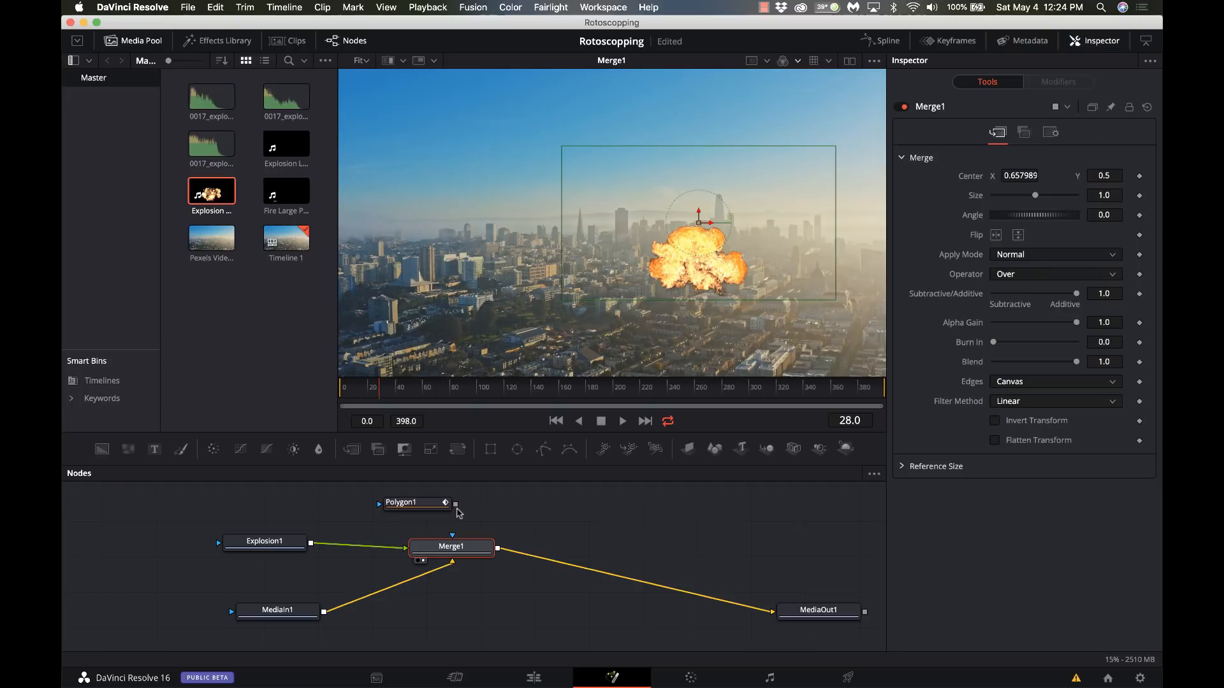
Mask Merge1 with Polygon1, inverting the mask and giving it a Soft Edge of 0.0236 and a Border Width of 0.016
left_click_drag(455, 504, 454, 545)
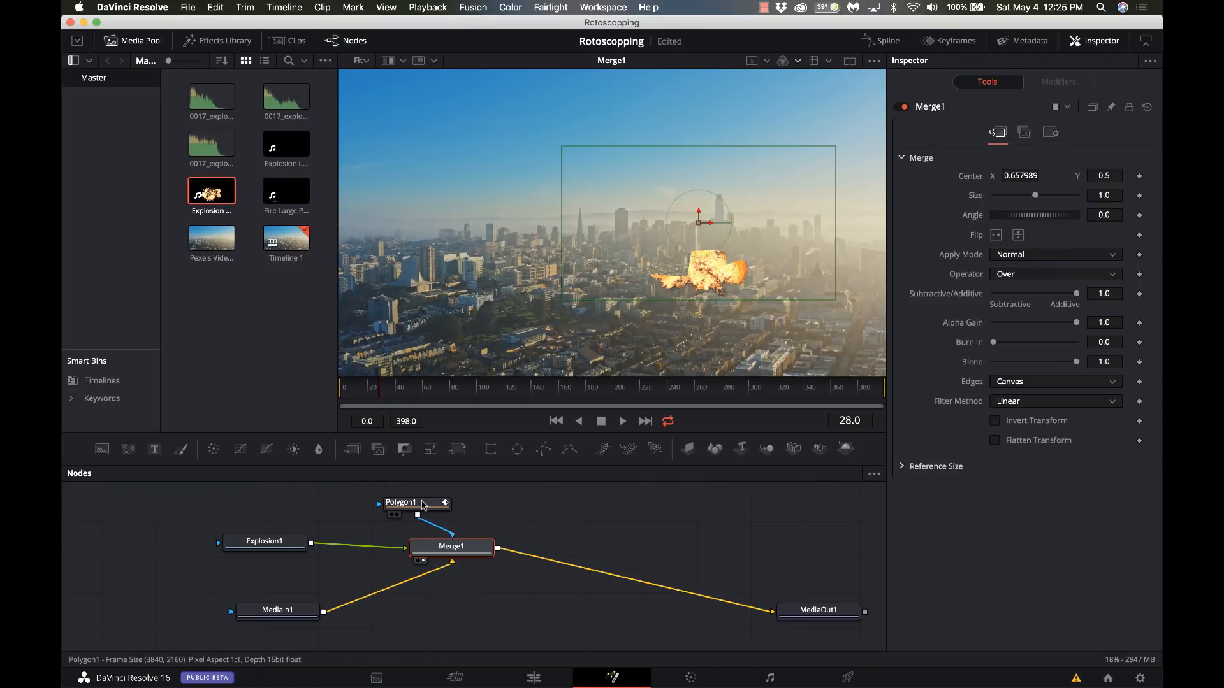
left_click(411, 502)
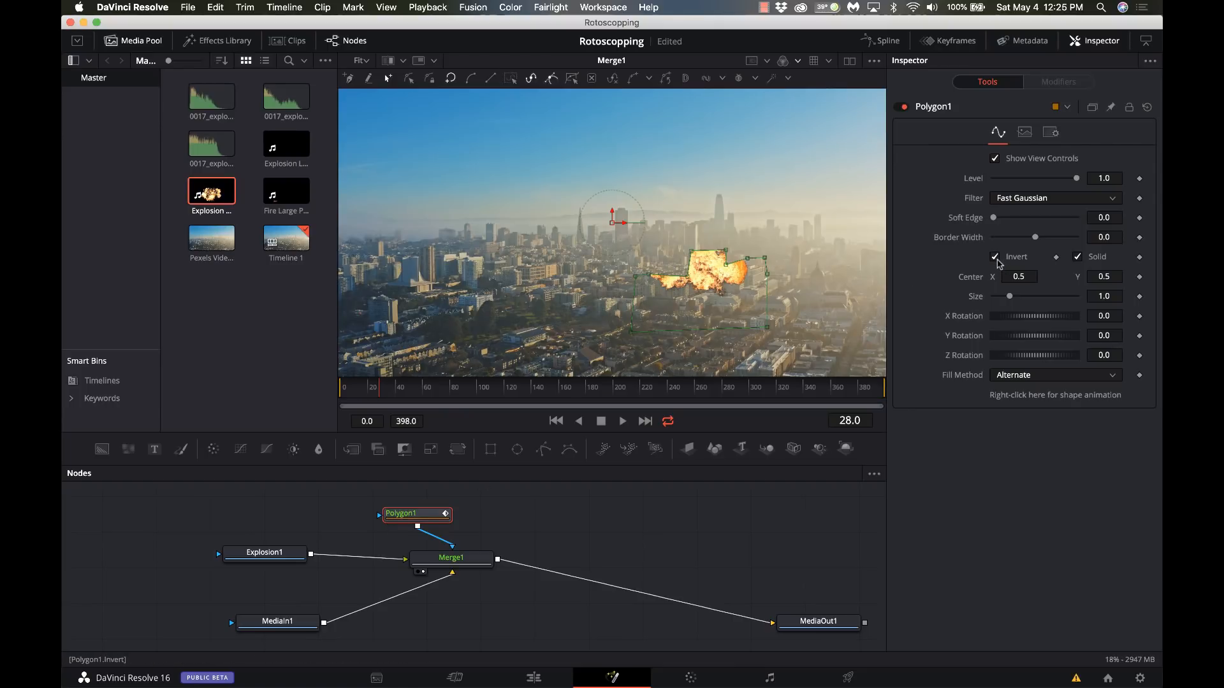
left_click(996, 259)
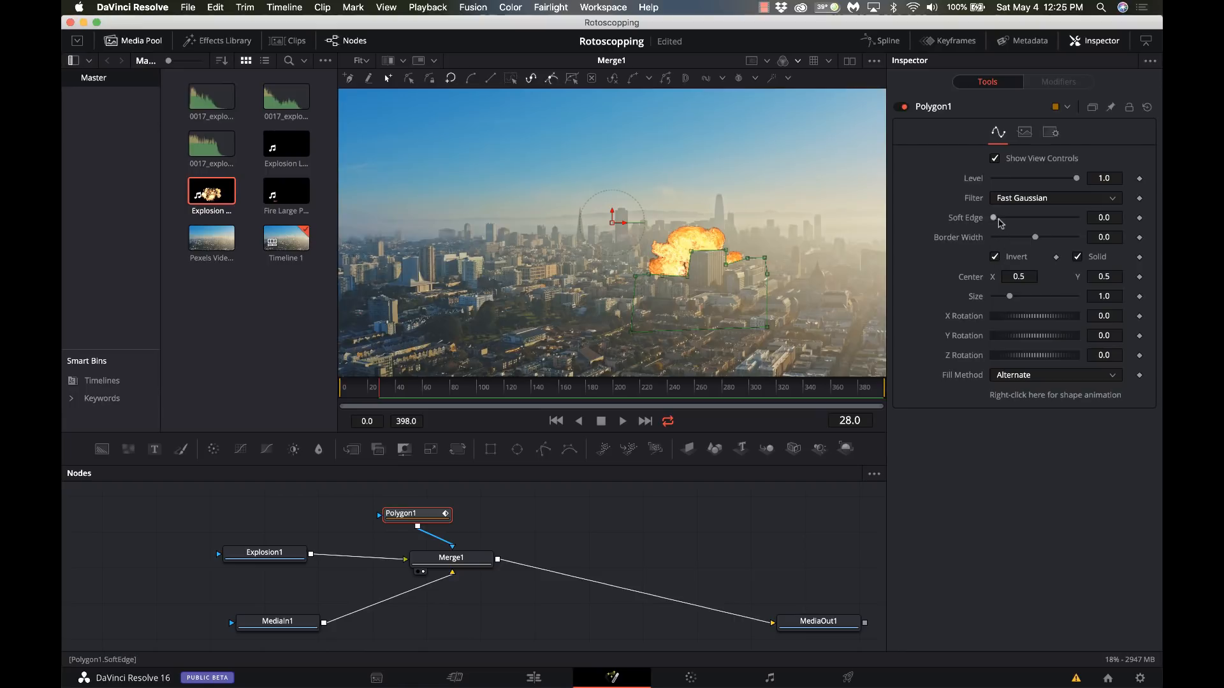
left_click_drag(995, 218, 1036, 241)
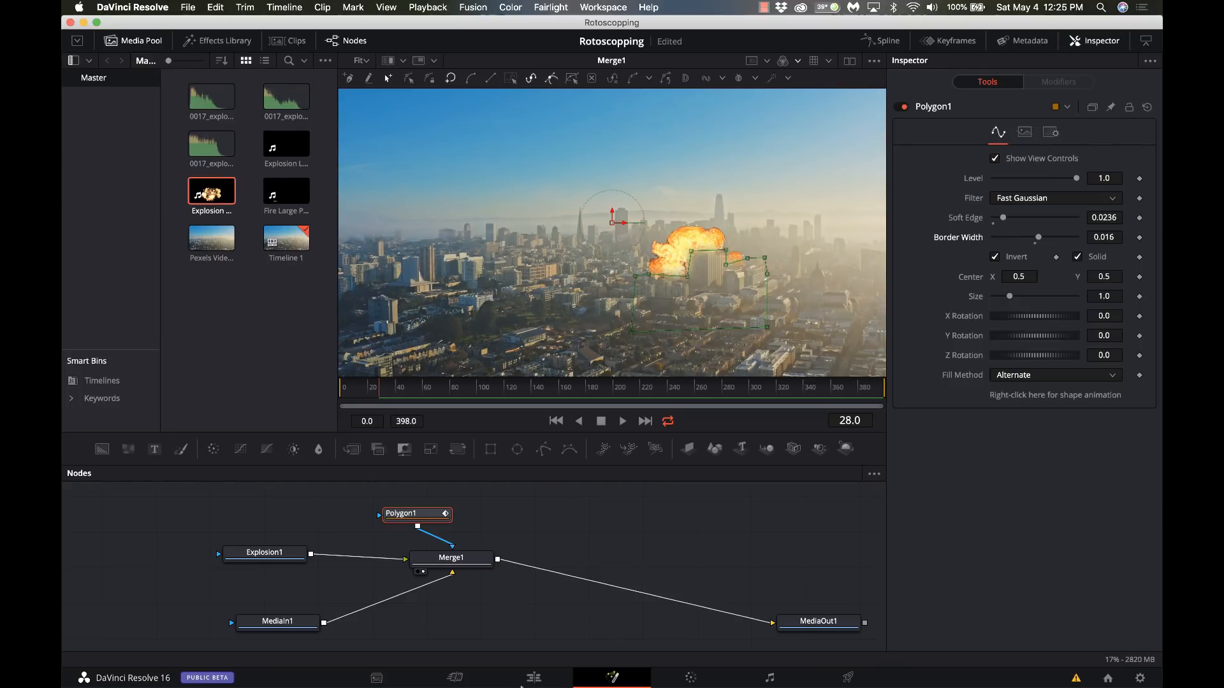
Switch to the Edit page and move the earlier Pexels clip on the timeline from Video 1 up to Video 2
left_click(534, 680)
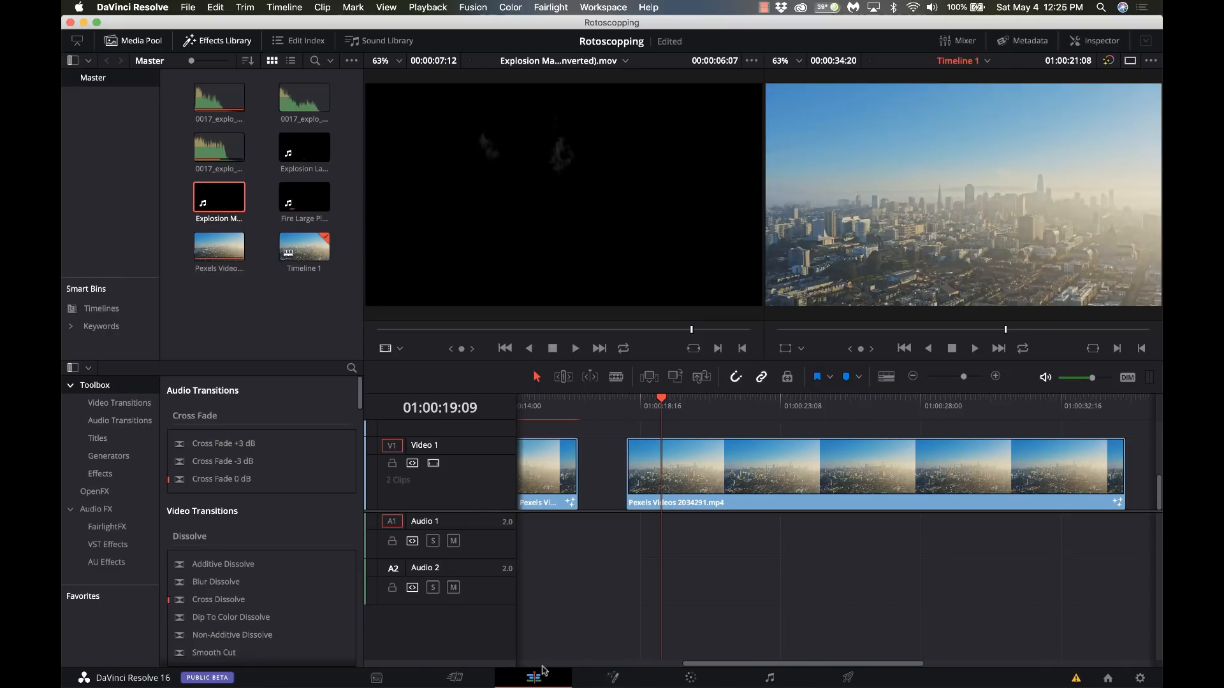
left_click(545, 477)
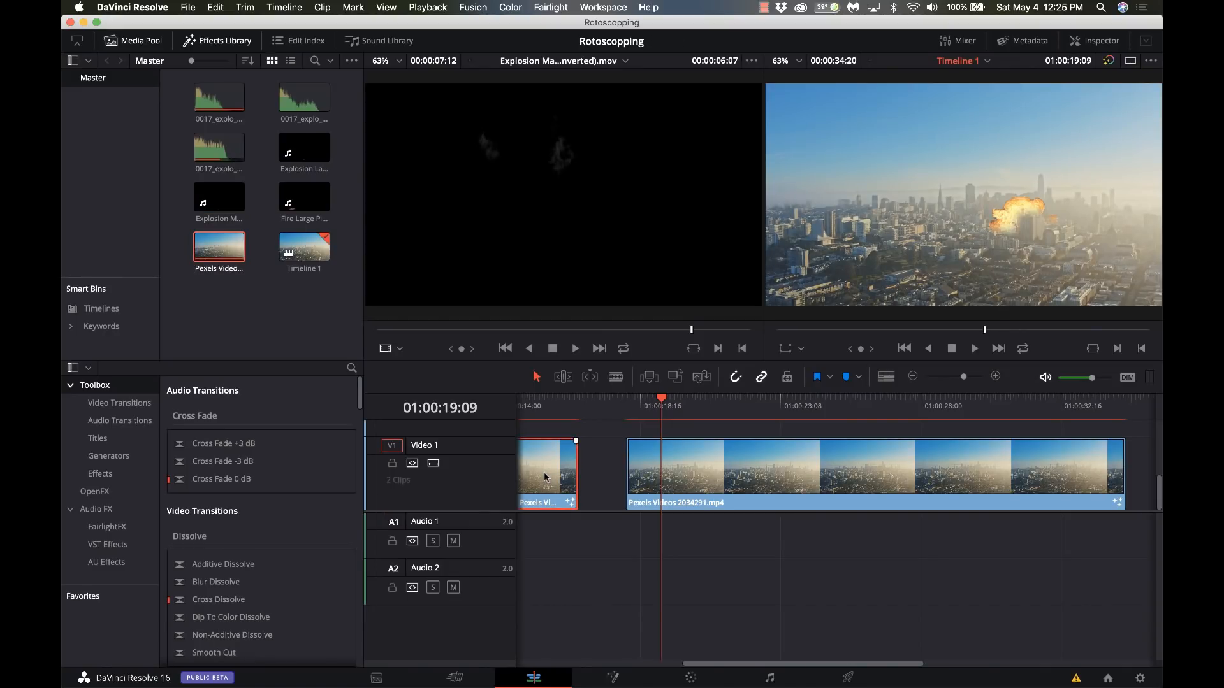
key("alt+Up")
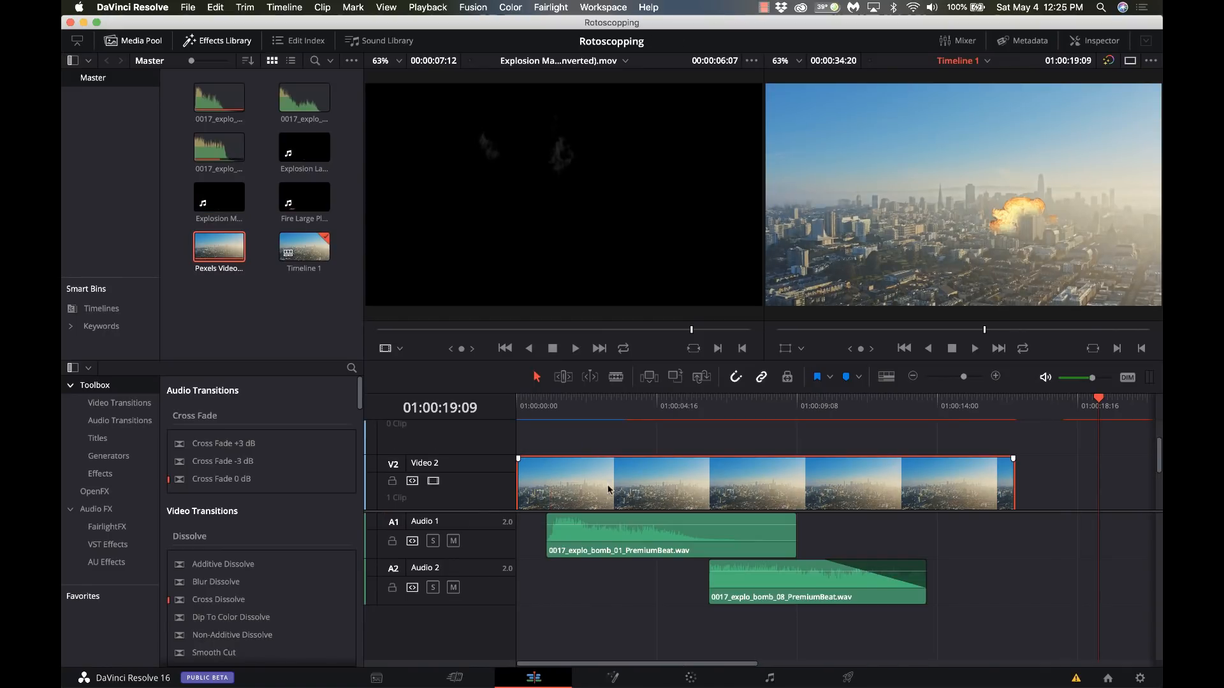
Disable the Video 2 track and bring the composited clip on Video 1 into view
scroll(660, 478, "down", 3)
scroll(660, 478, "up", 2)
scroll(660, 478, "right", 2)
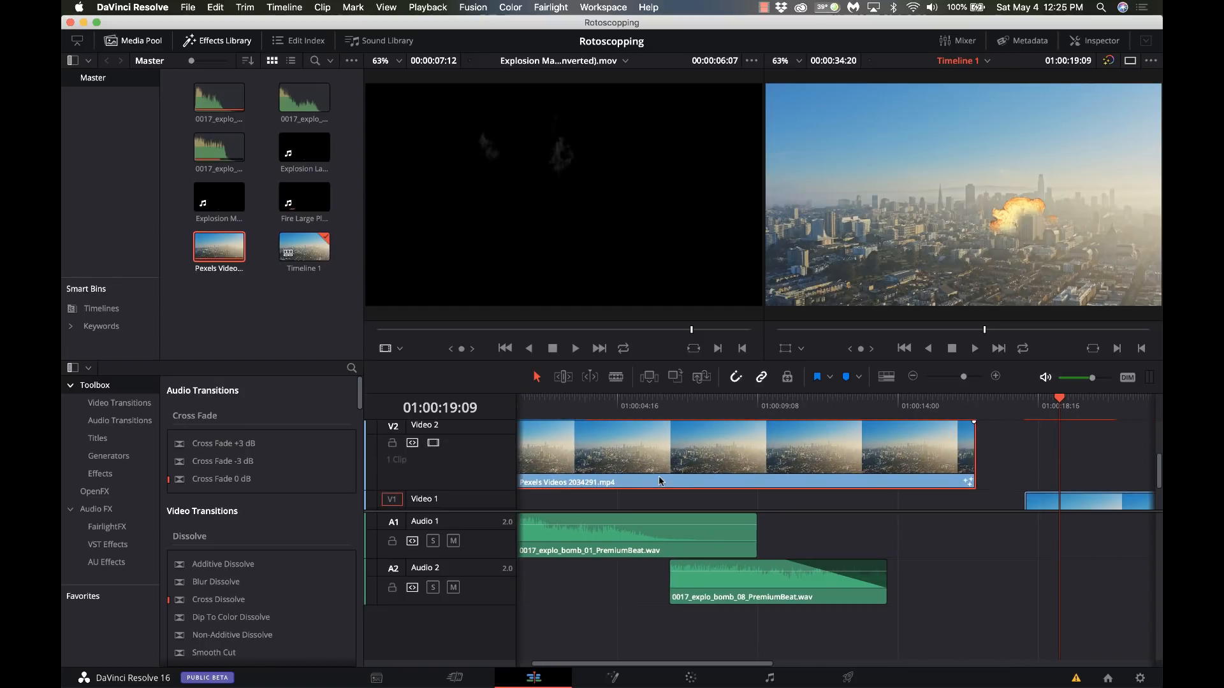
left_click(434, 445)
left_click(435, 445)
scroll(749, 504, "right", 5)
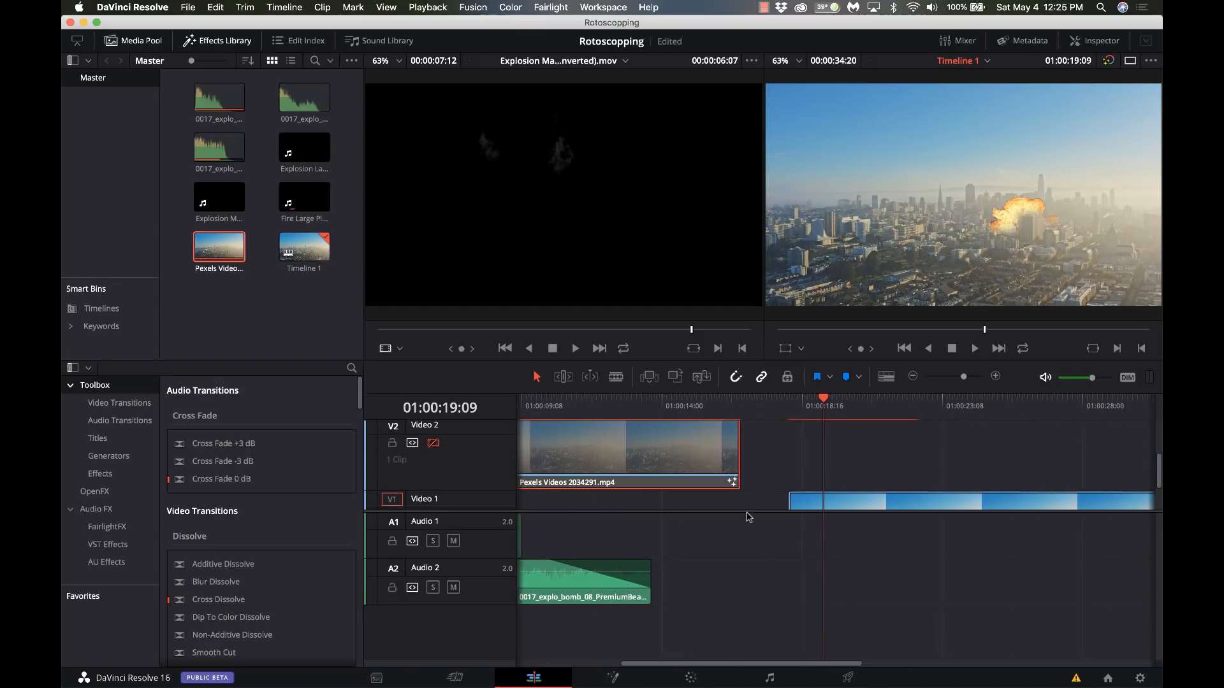
scroll(784, 491, "down", 2)
scroll(784, 491, "left", 5)
scroll(784, 491, "right", 3)
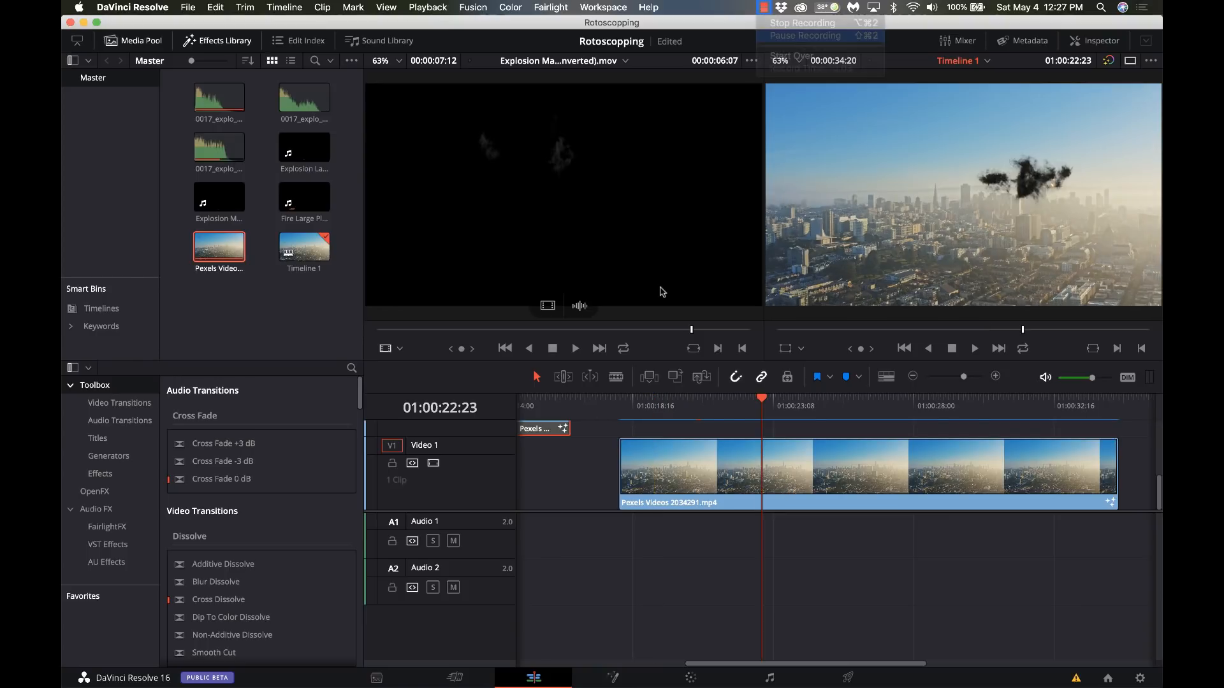
Play the composited clip from its start, then scrub through the explosion to 01:00:22:19
left_click(619, 406)
key("space")
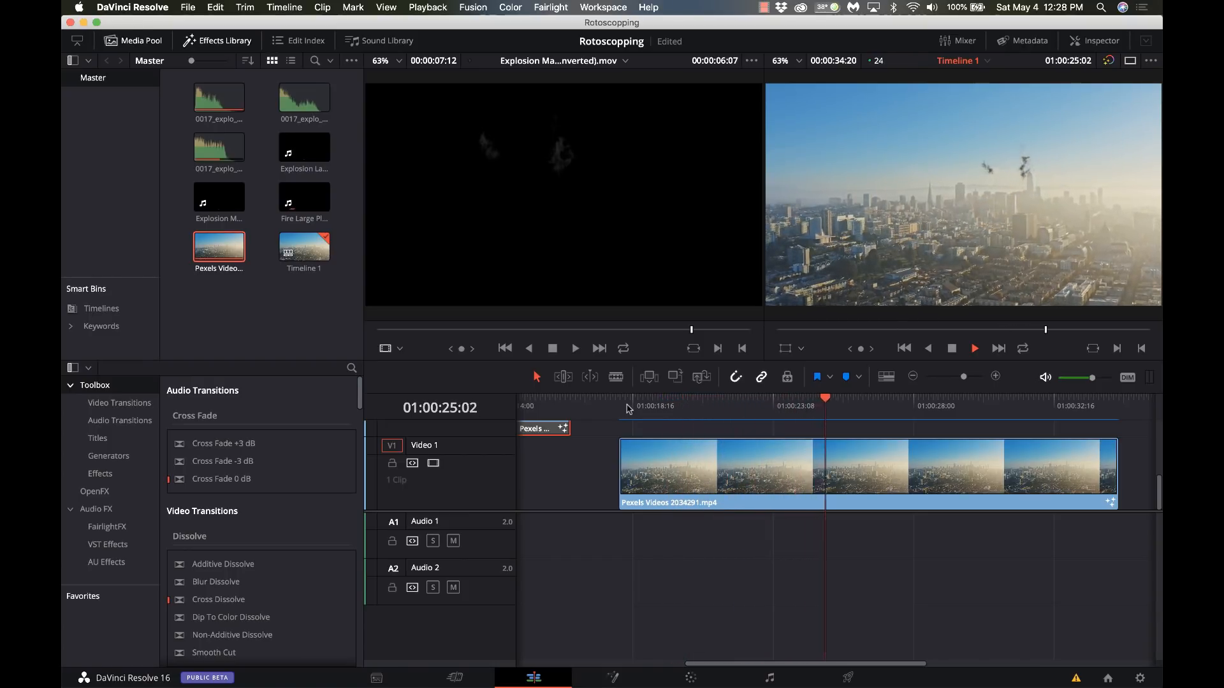
key("space")
left_click_drag(672, 409, 758, 440)
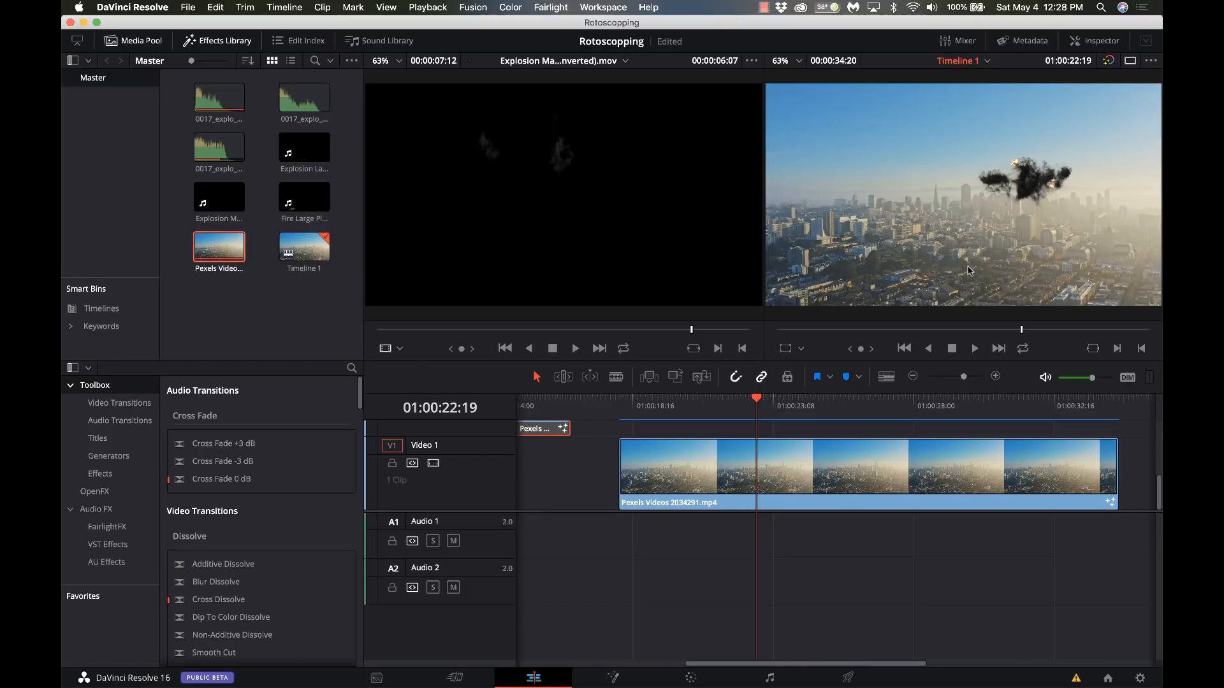
Return to the Fusion page, make room after Explosion1, and insert a Time Speed node between it and Merge1
left_click(614, 681)
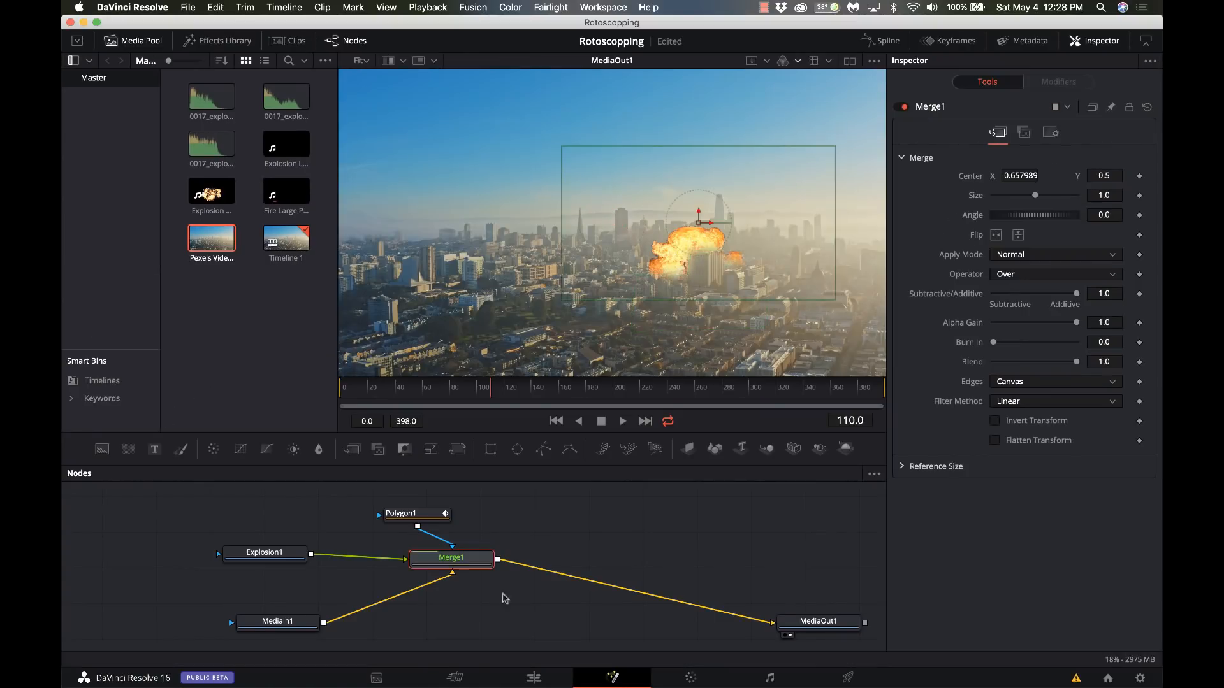
left_click_drag(286, 564, 246, 554)
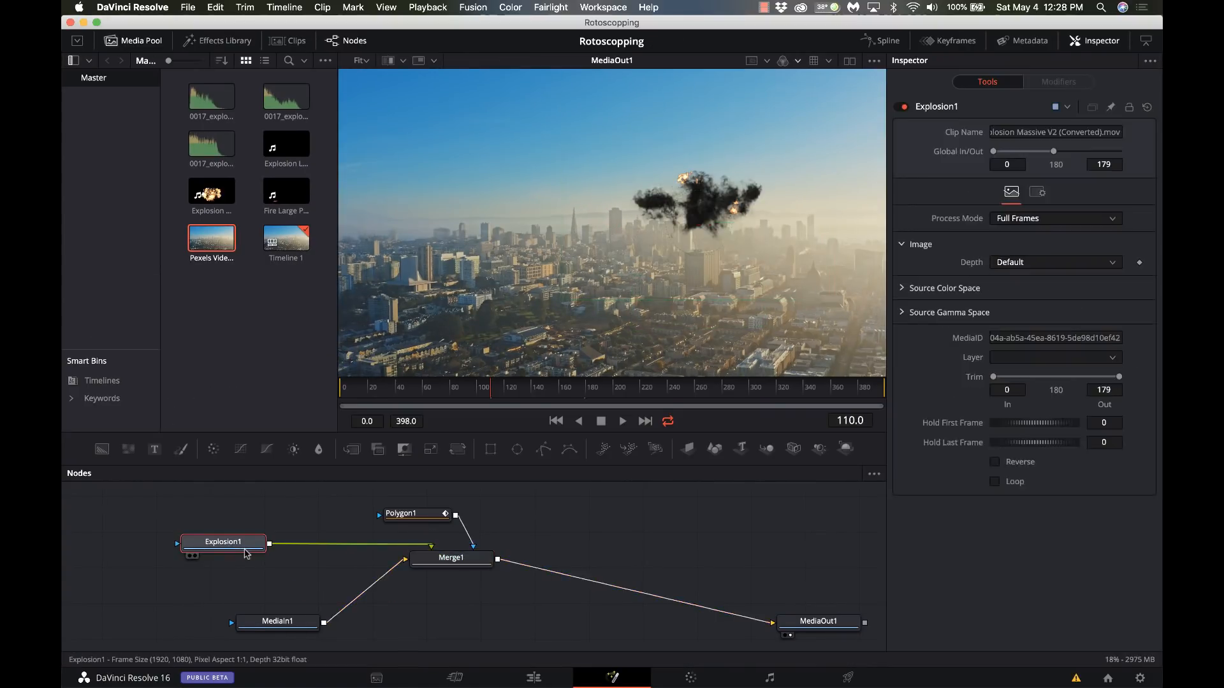
key("shift+space")
type("poly")
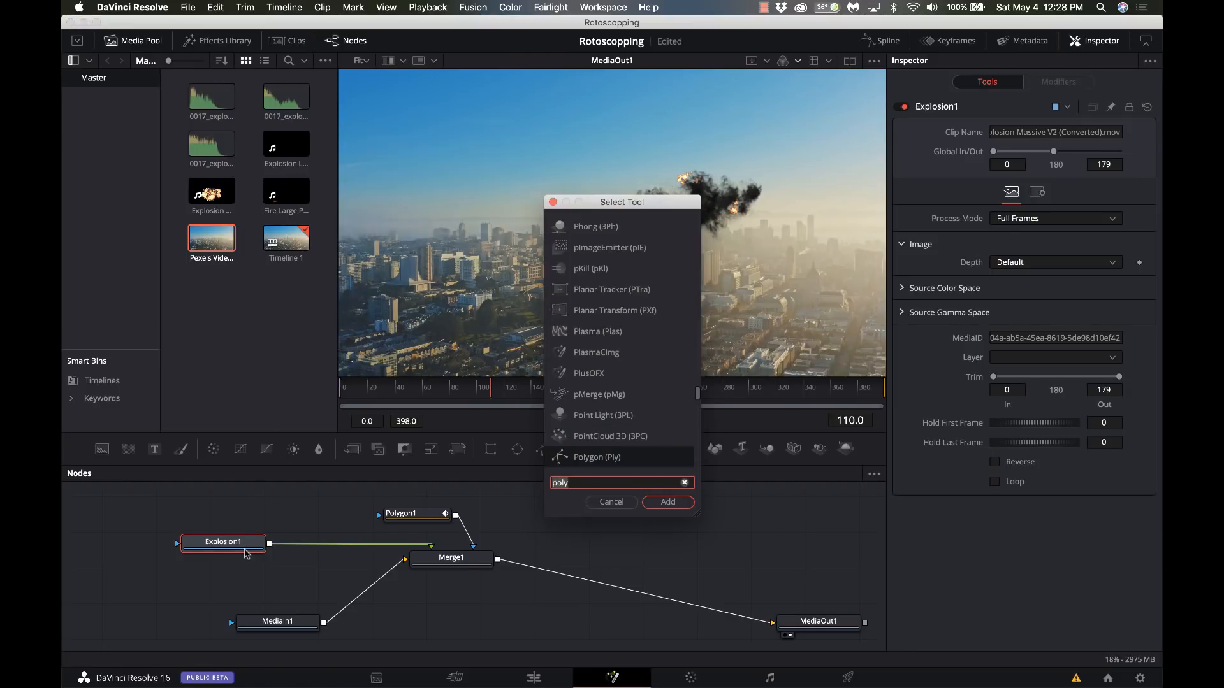
key("BackSpace")
key("BackSpace")
key("BackSpace")
key("BackSpace")
type("times")
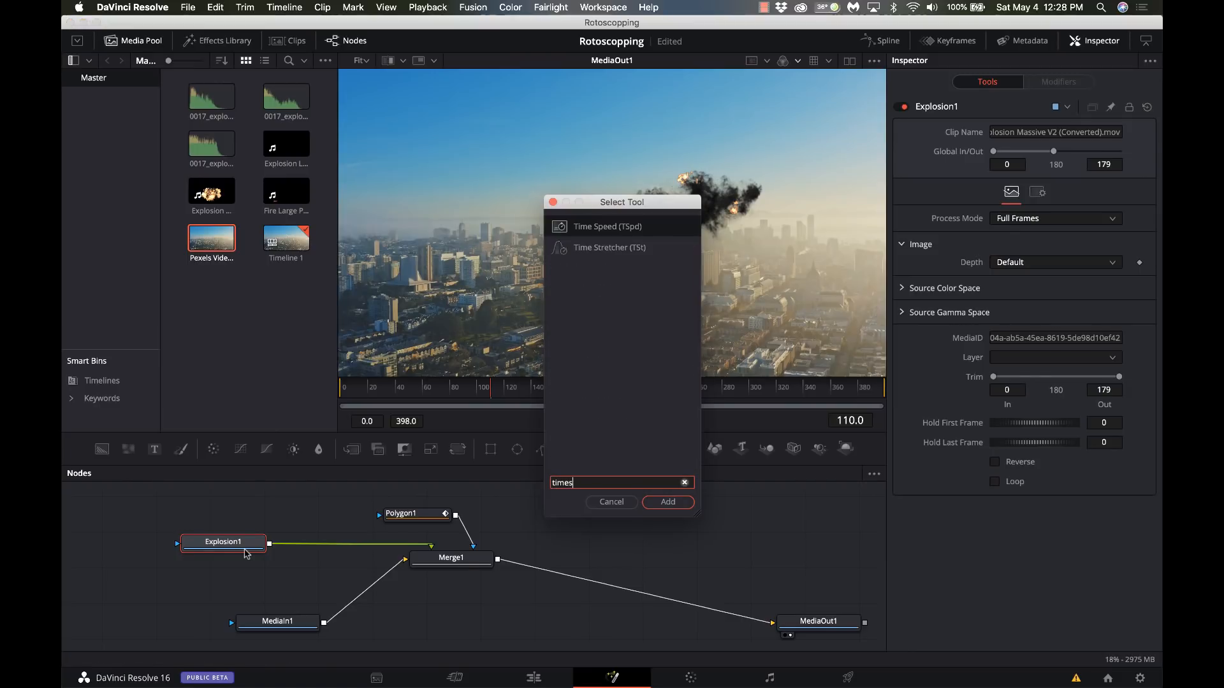
key("Return")
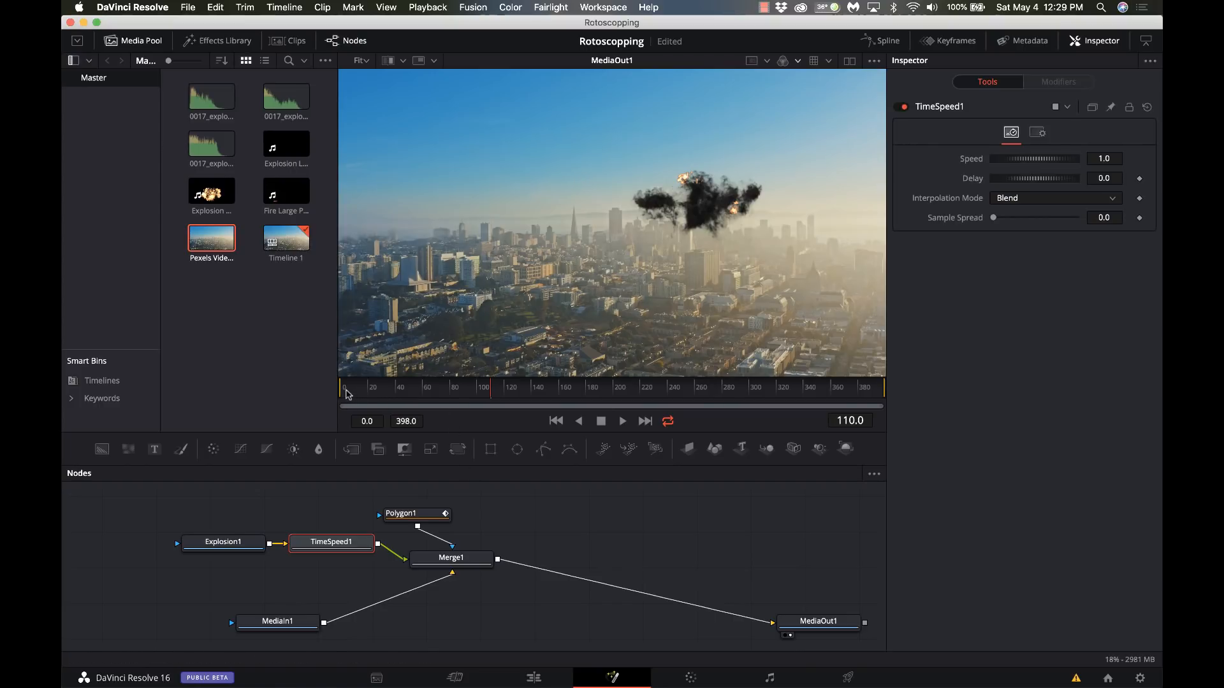
Check the explosion's timing up to around frame 82 and set the TimeSpeed1 delay to 80
left_click(382, 393)
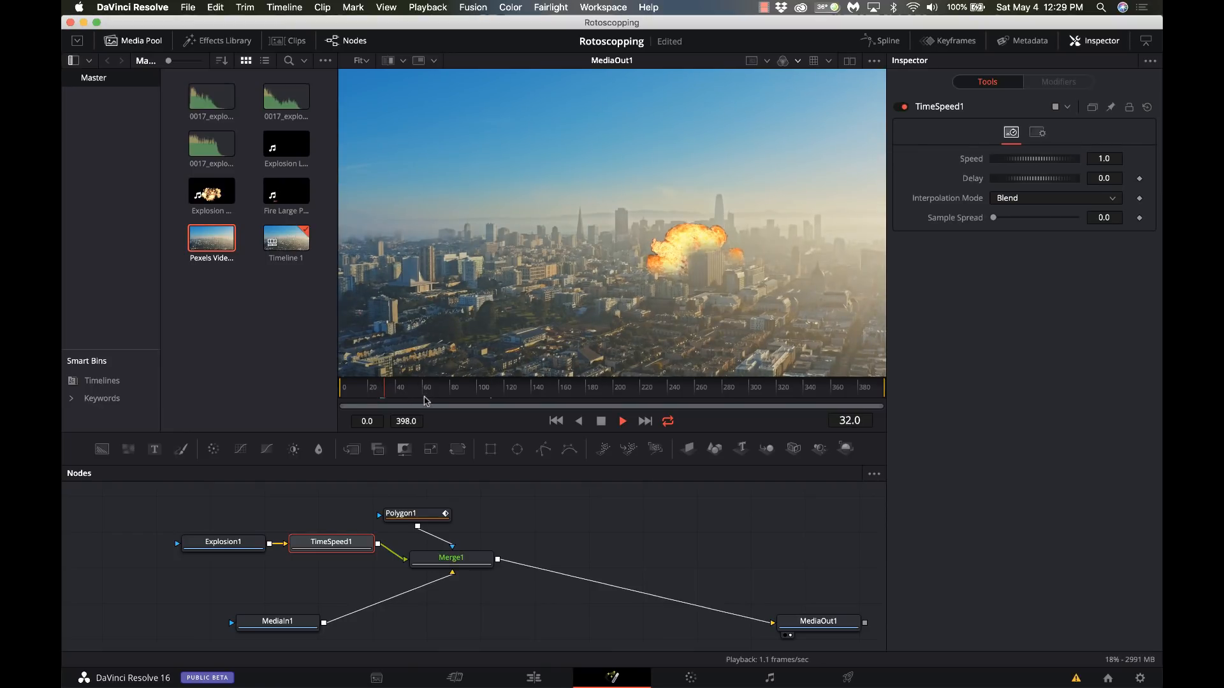
left_click(426, 394)
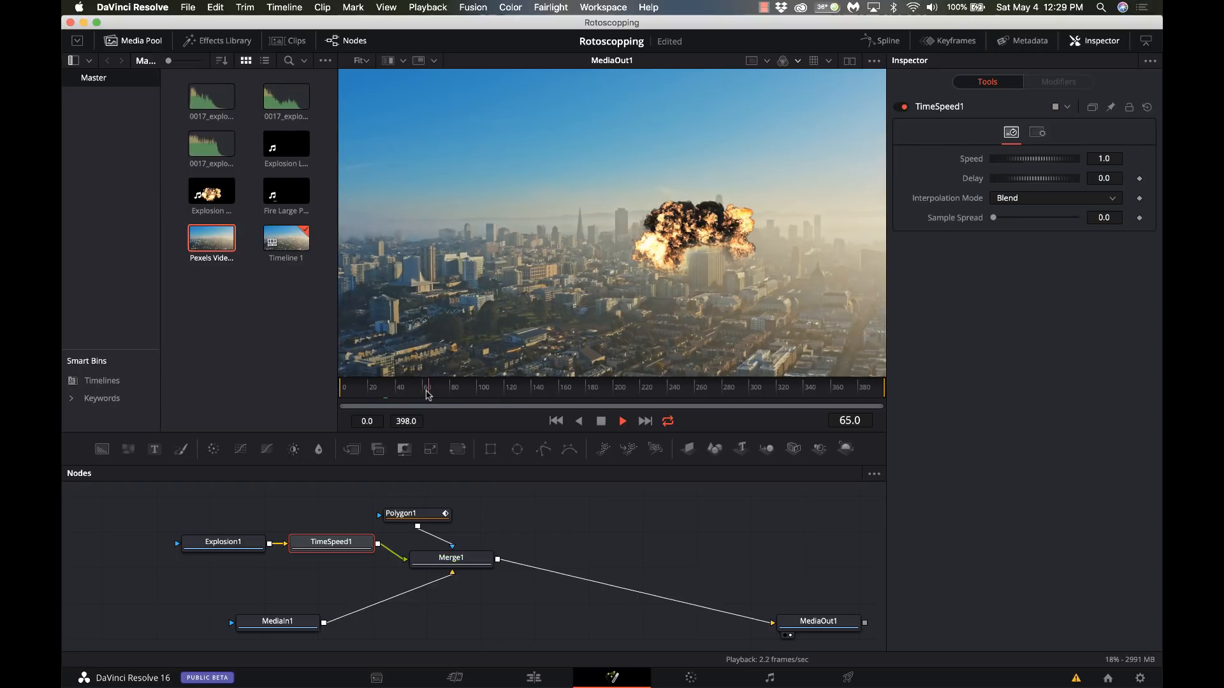
left_click(453, 396)
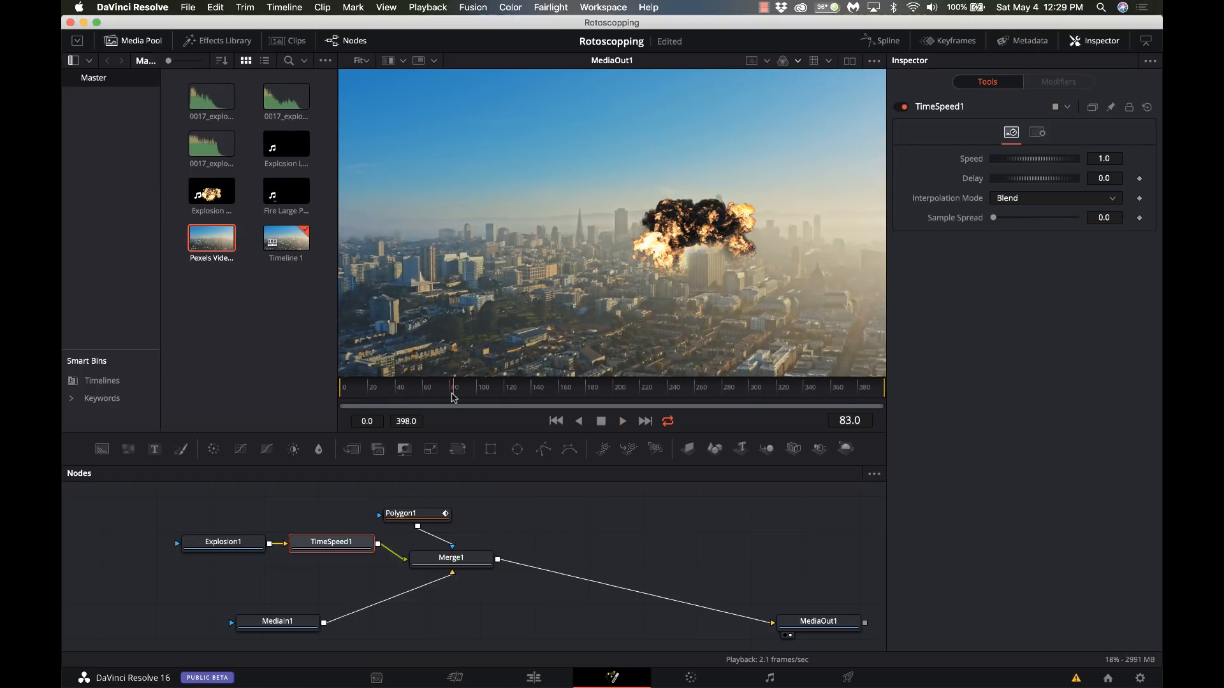
key("space")
left_click(1112, 179)
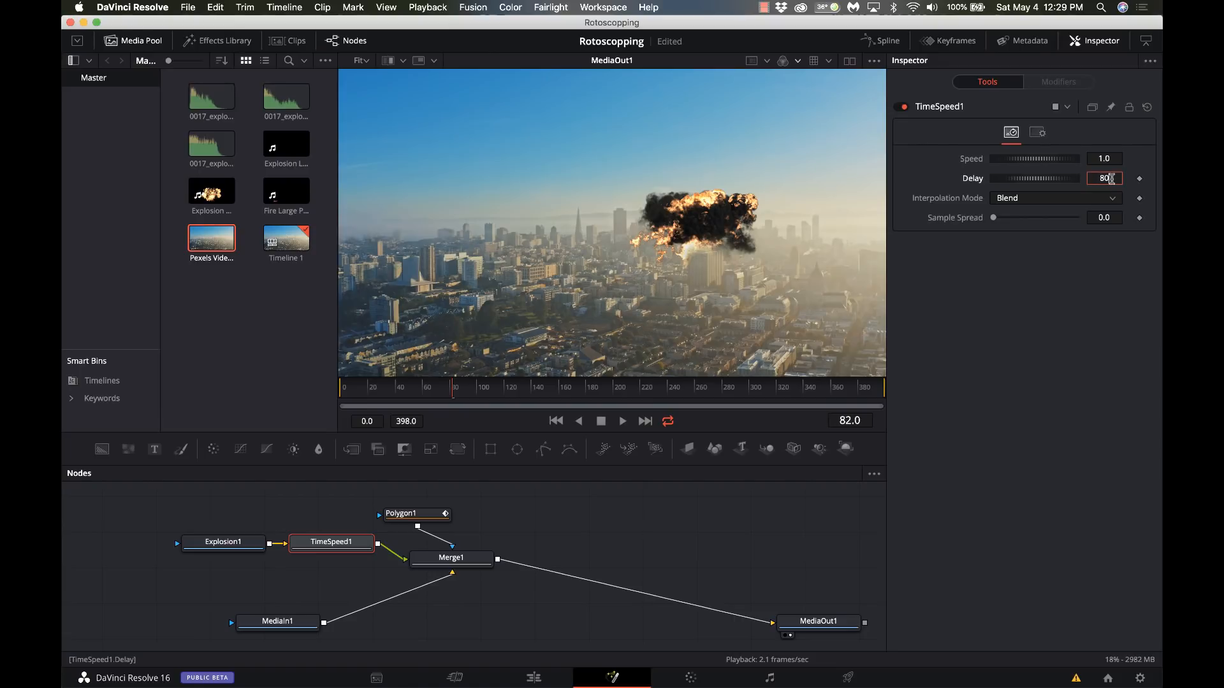
type("80")
key("Tab")
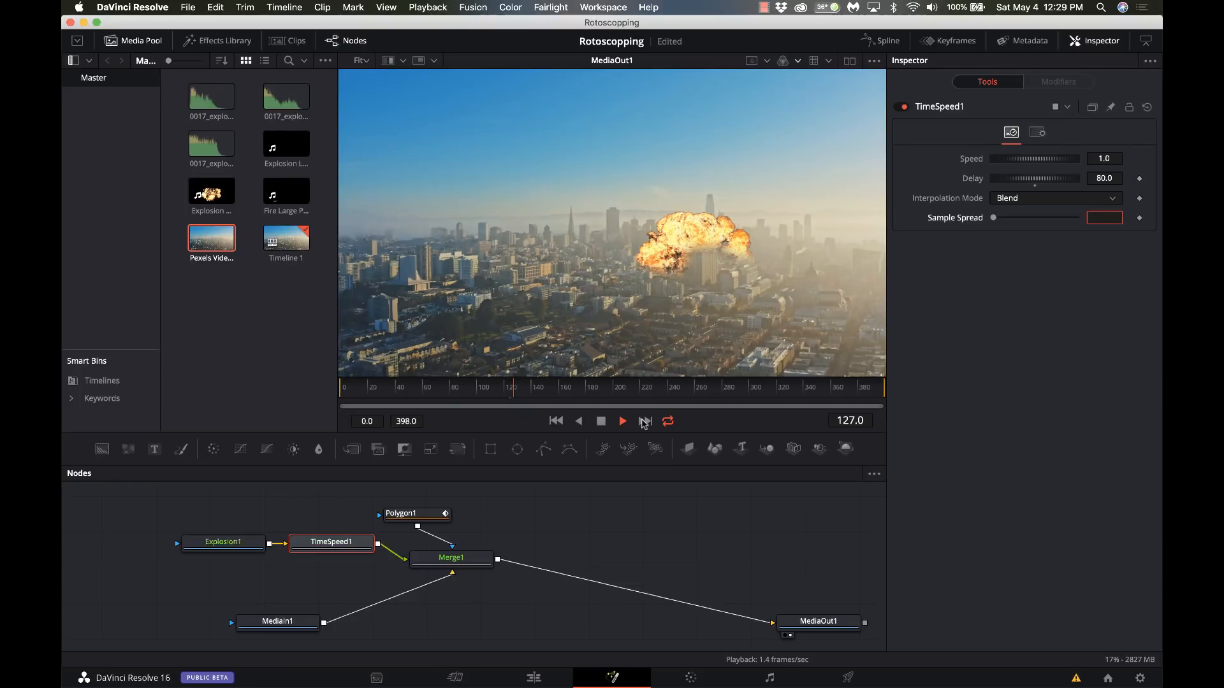
Scrub back through the delayed explosion and stop playback at frame 162
left_click(586, 389)
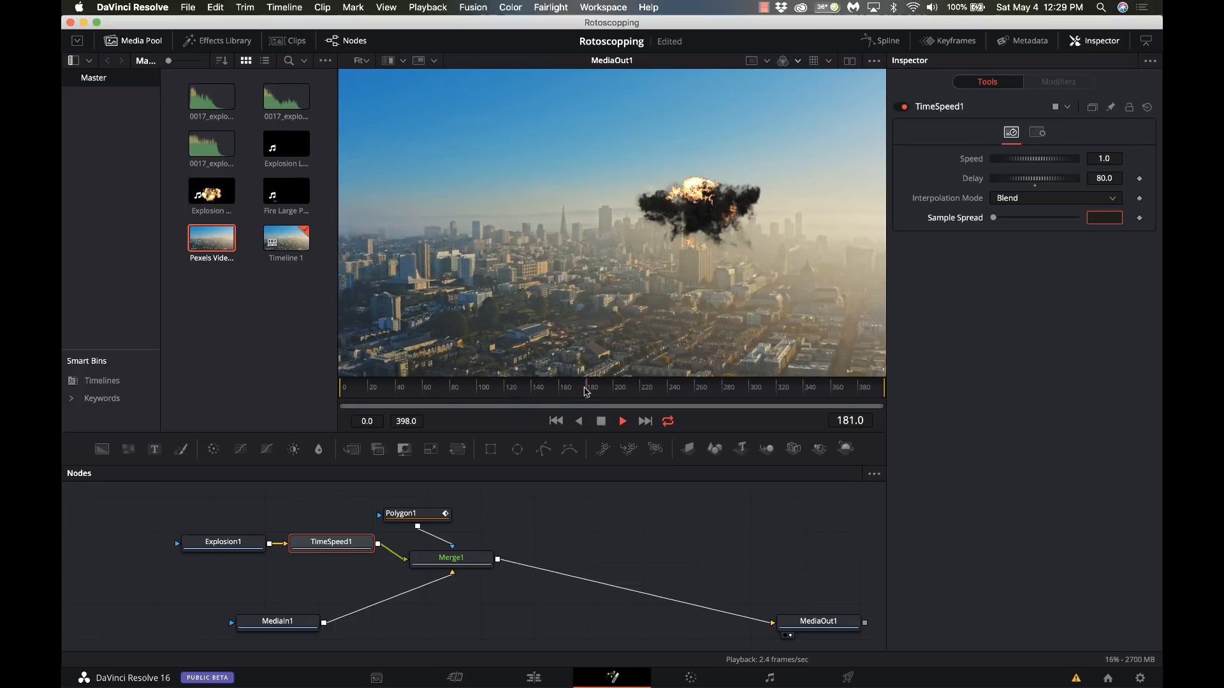
left_click(582, 388)
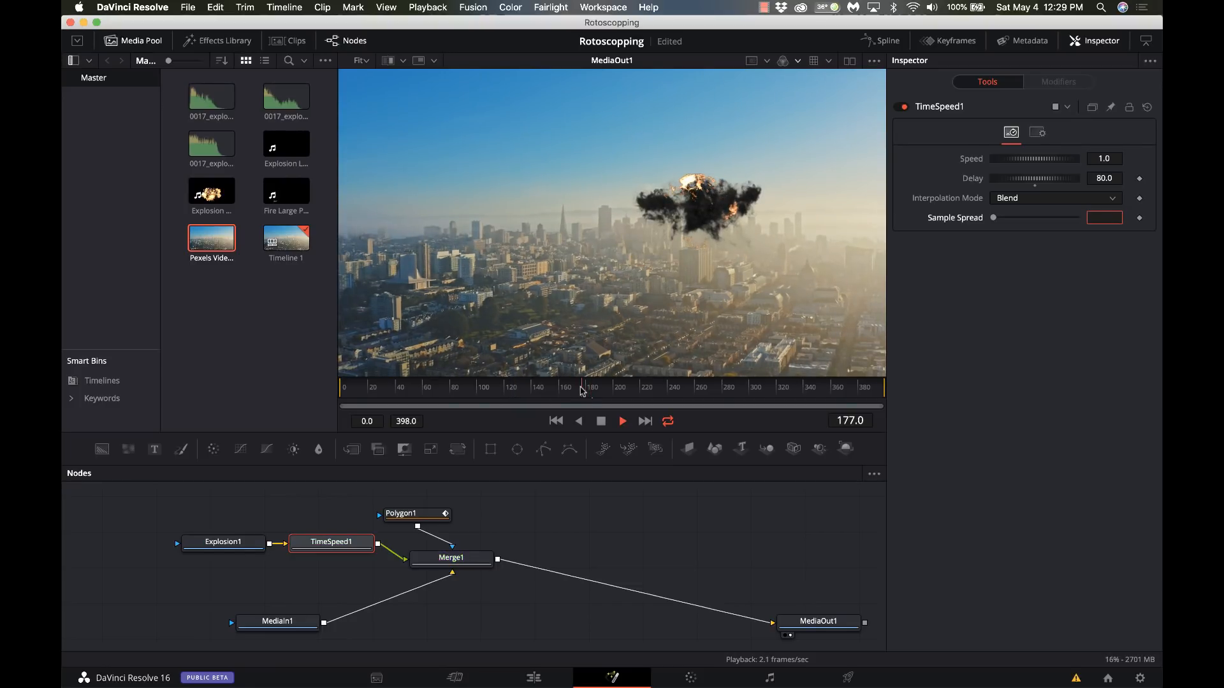
left_click(576, 388)
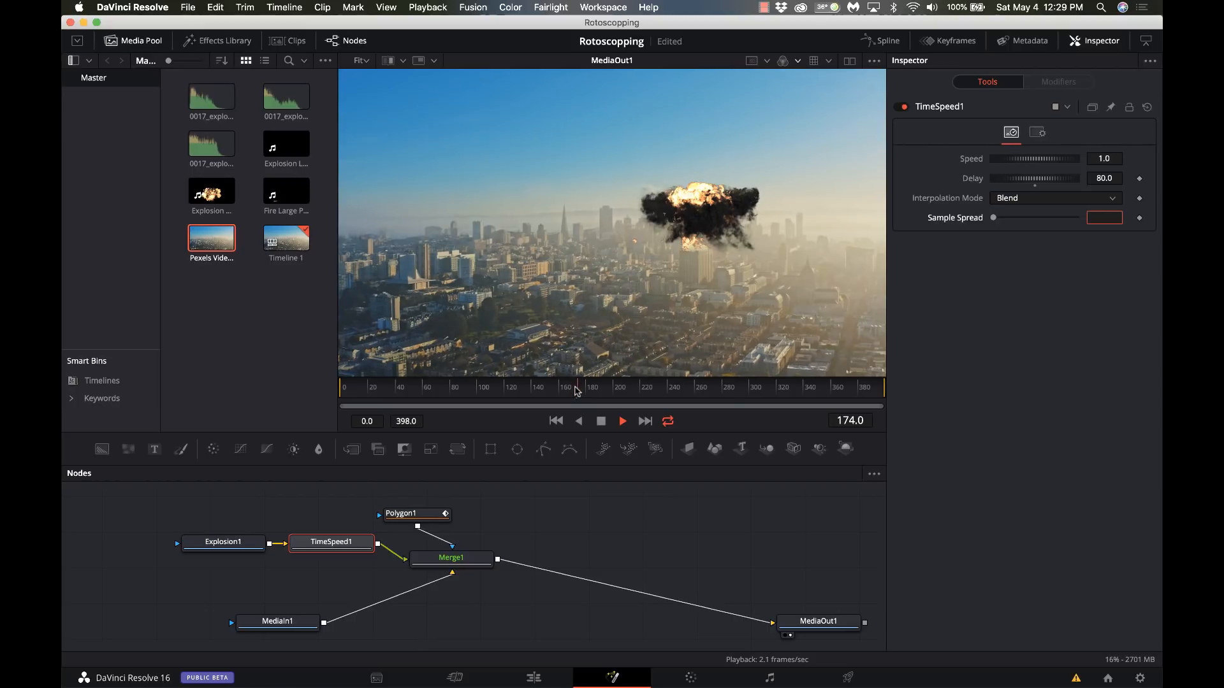
left_click(569, 389)
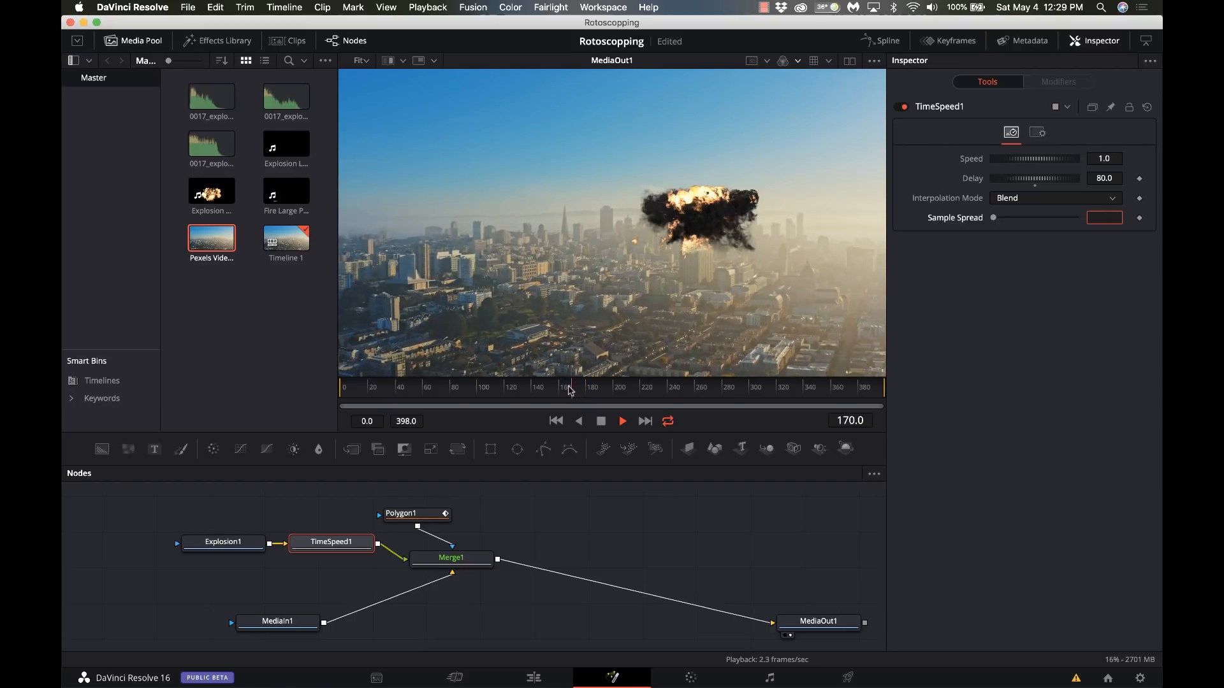
left_click(564, 389)
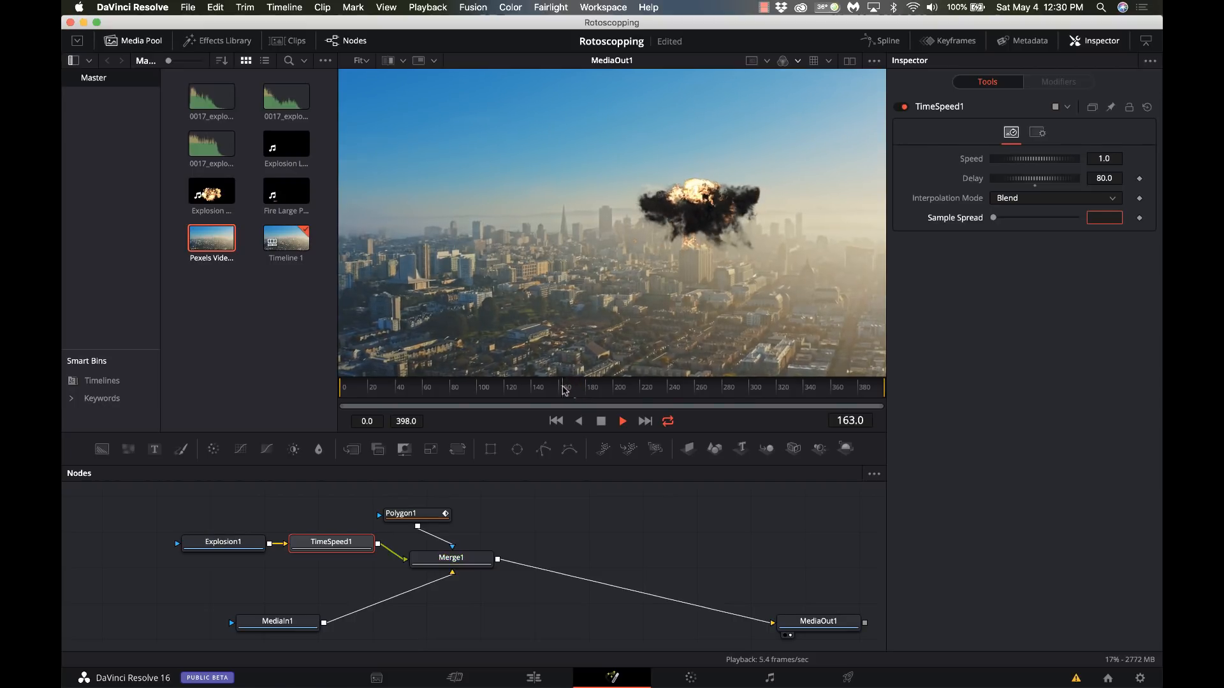
left_click(600, 422)
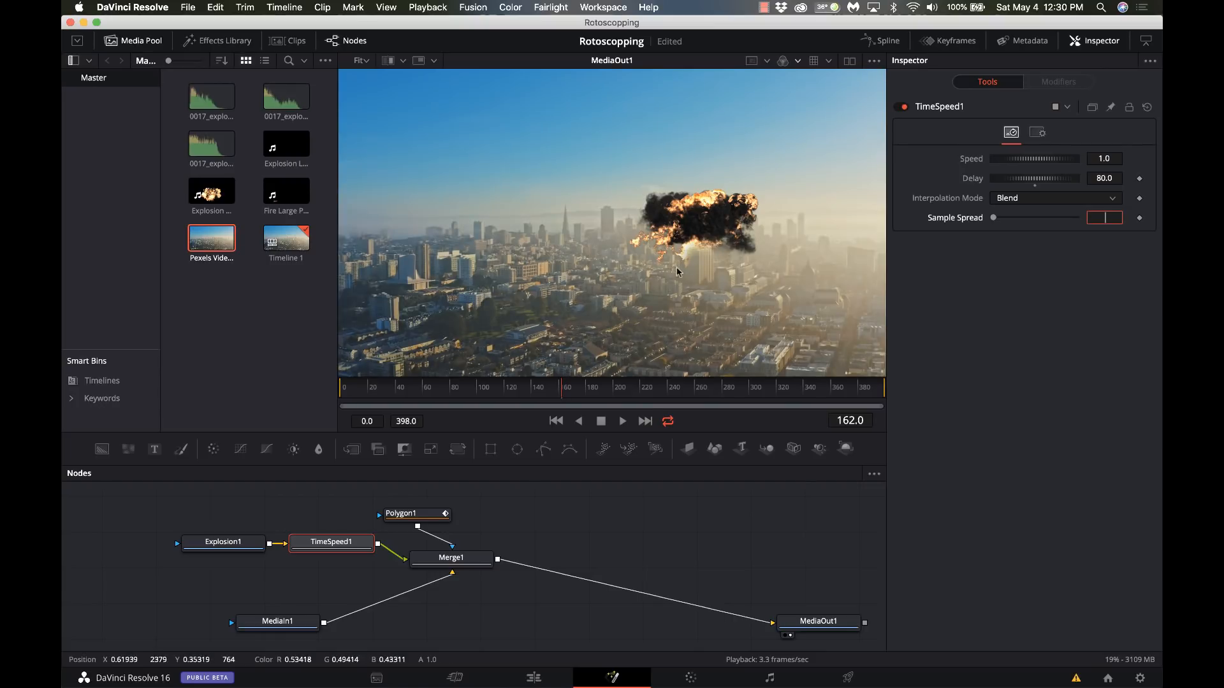
At frame 162, reshape Polygon1 around the tall building by moving its roof corners and both base points onto the building's outline
left_click(413, 513)
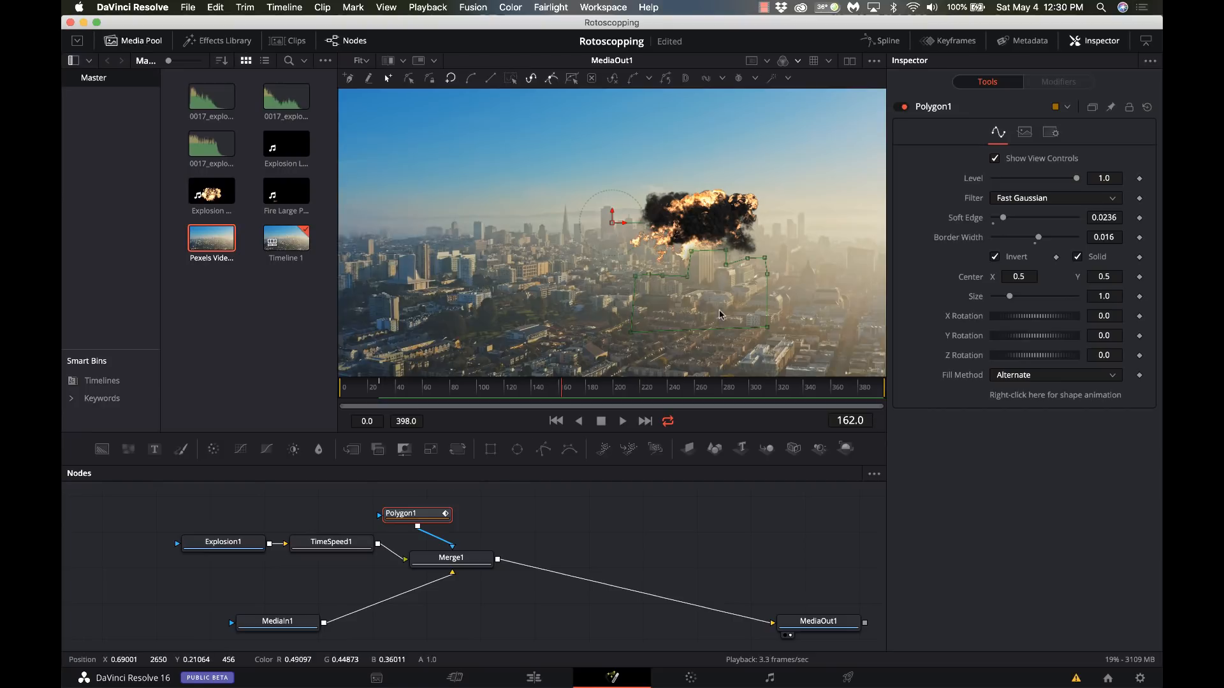
left_click(361, 60)
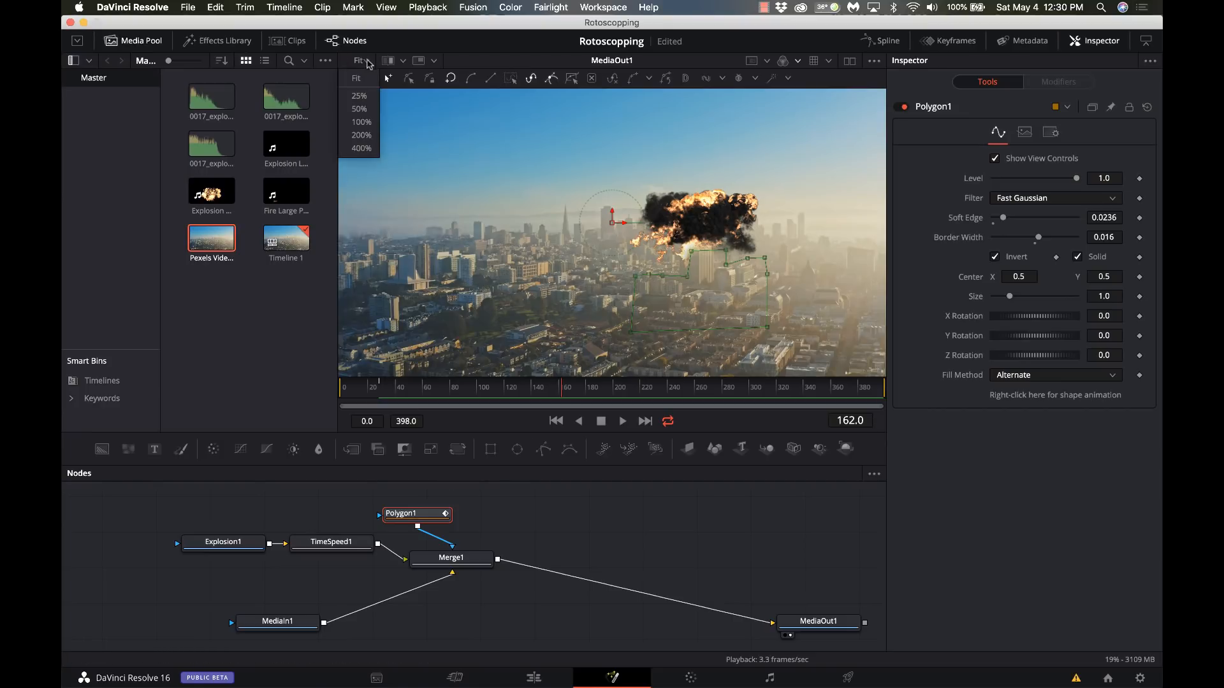
left_click(361, 122)
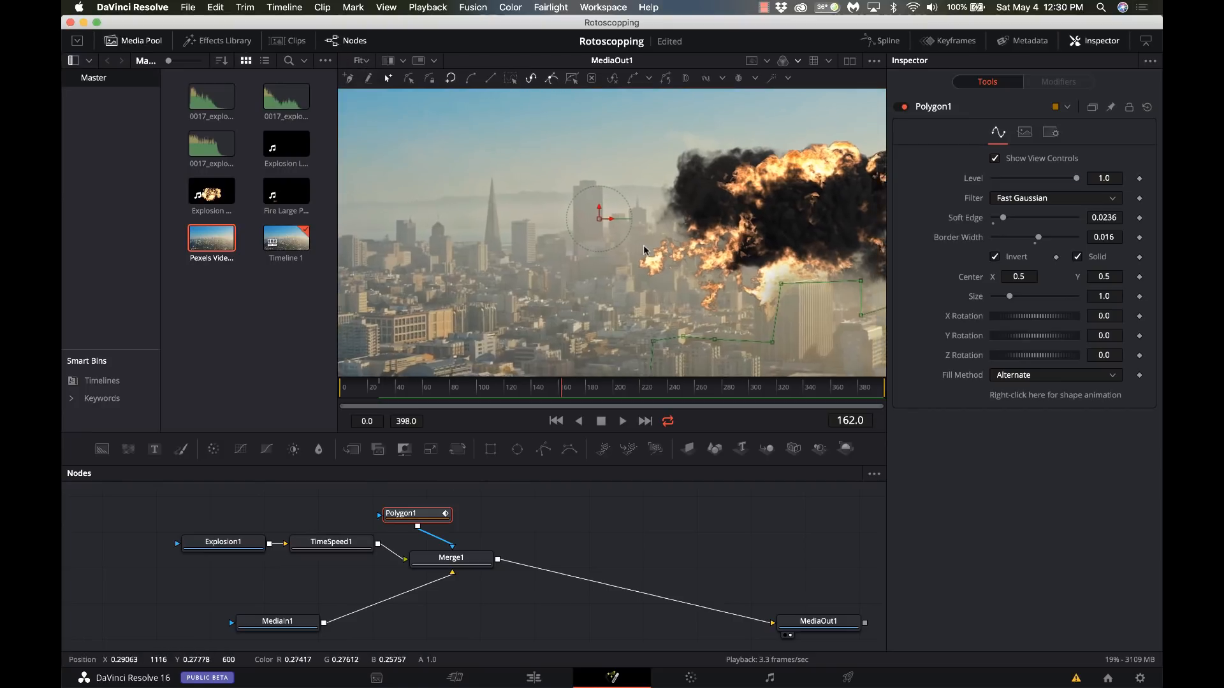
scroll(644, 251, "right", 3)
scroll(644, 250, "down", 2)
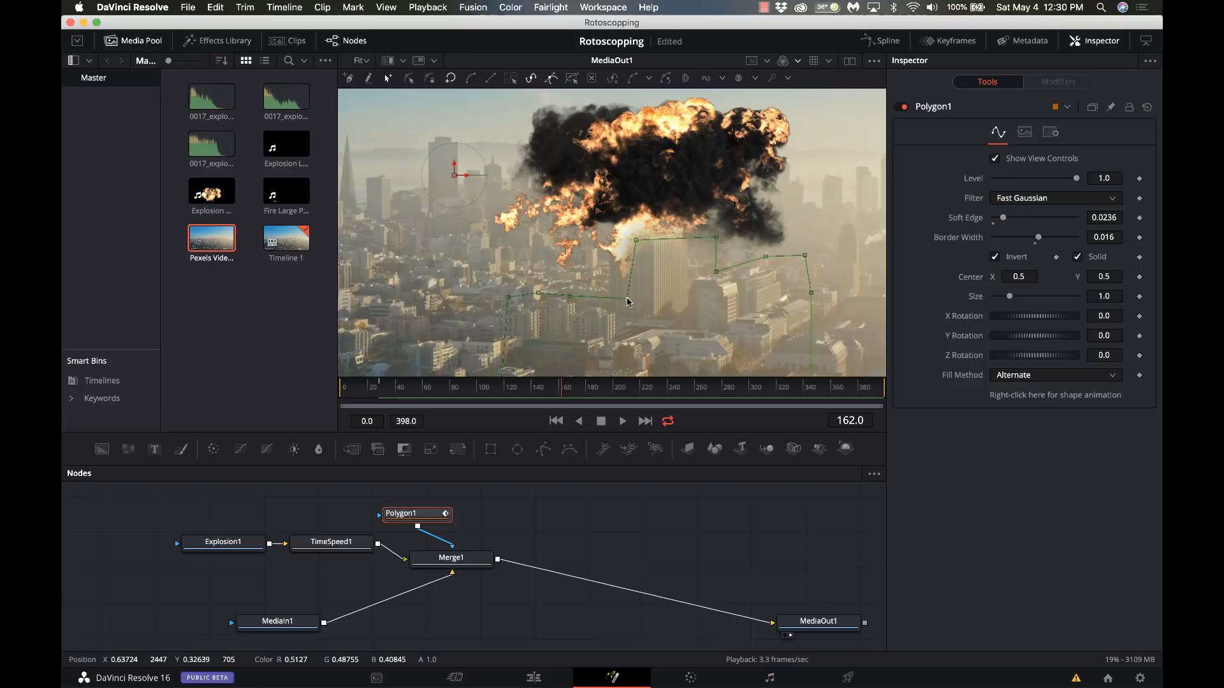
left_click_drag(627, 298, 618, 269)
left_click_drag(627, 255, 657, 231)
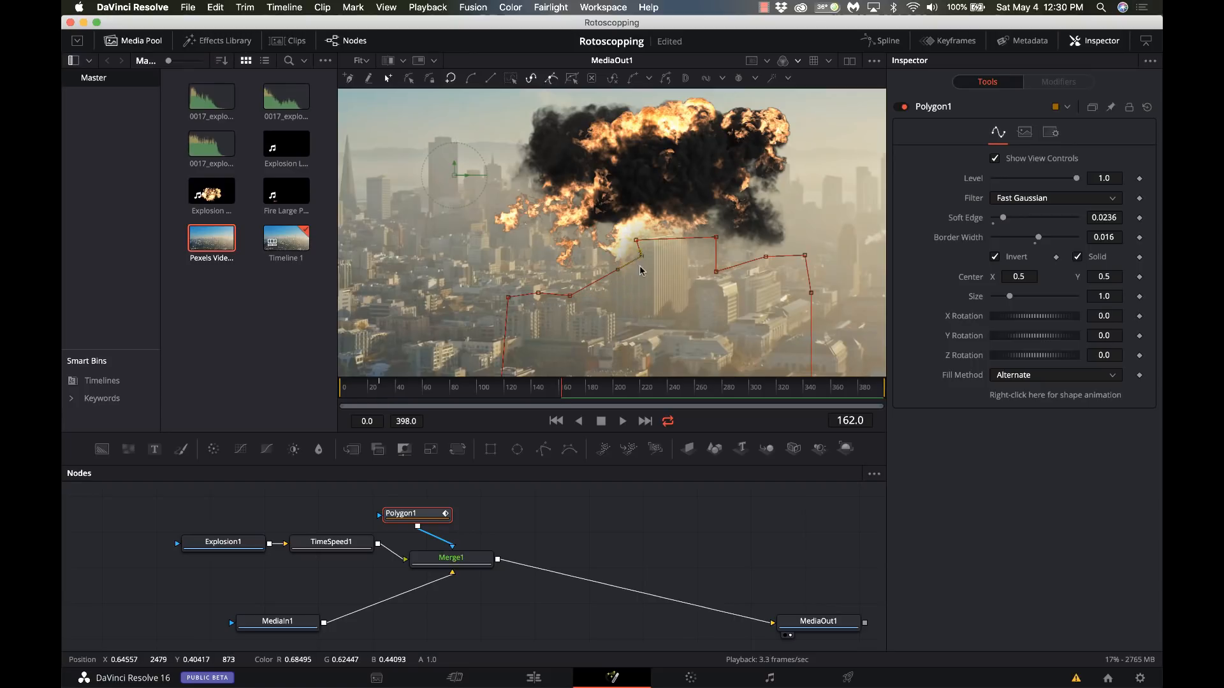
left_click_drag(642, 255, 607, 290)
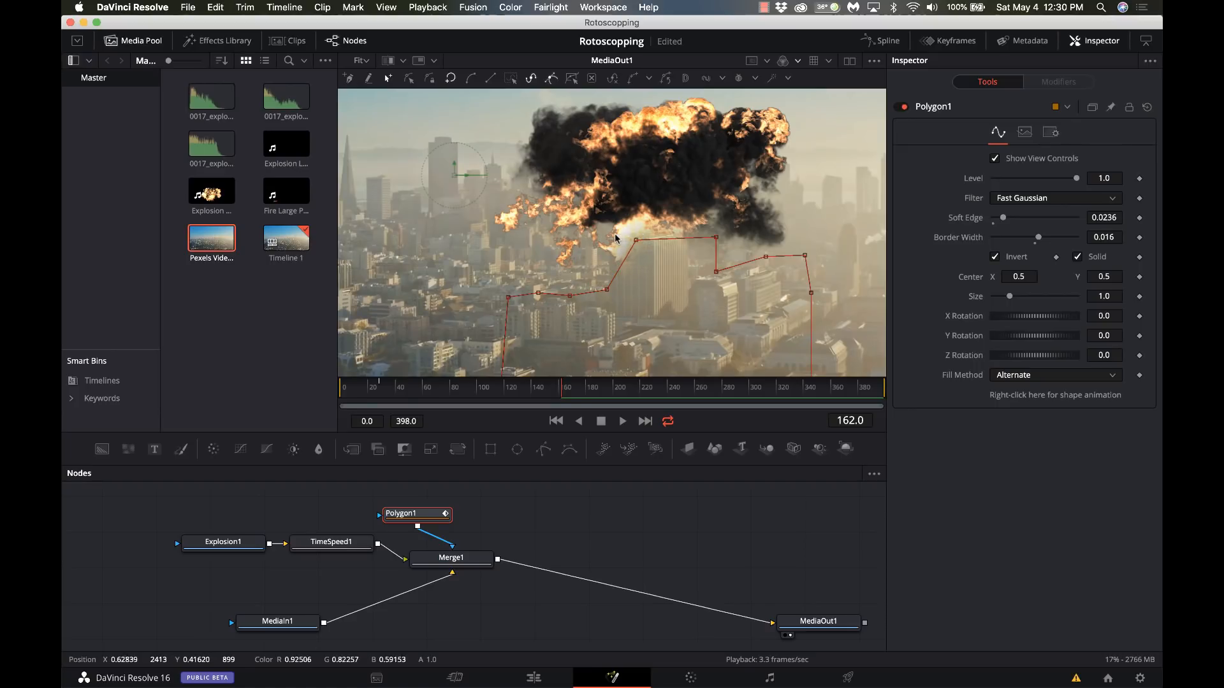
left_click_drag(615, 236, 609, 223)
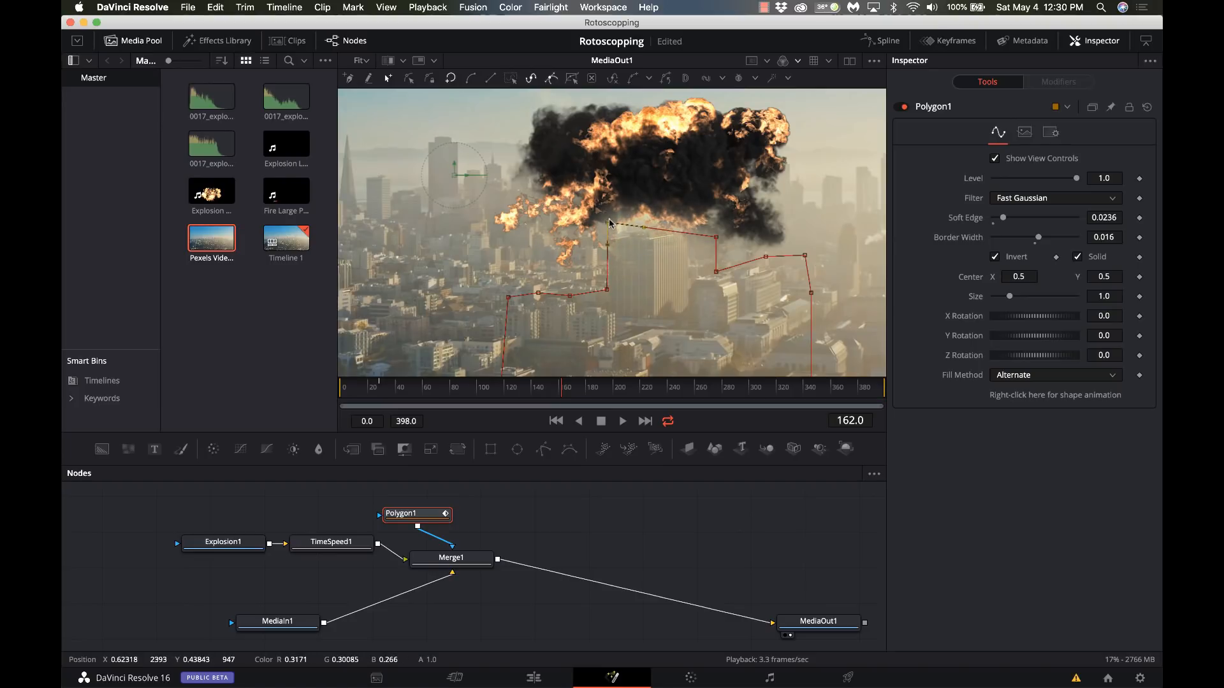
left_click_drag(713, 239, 682, 229)
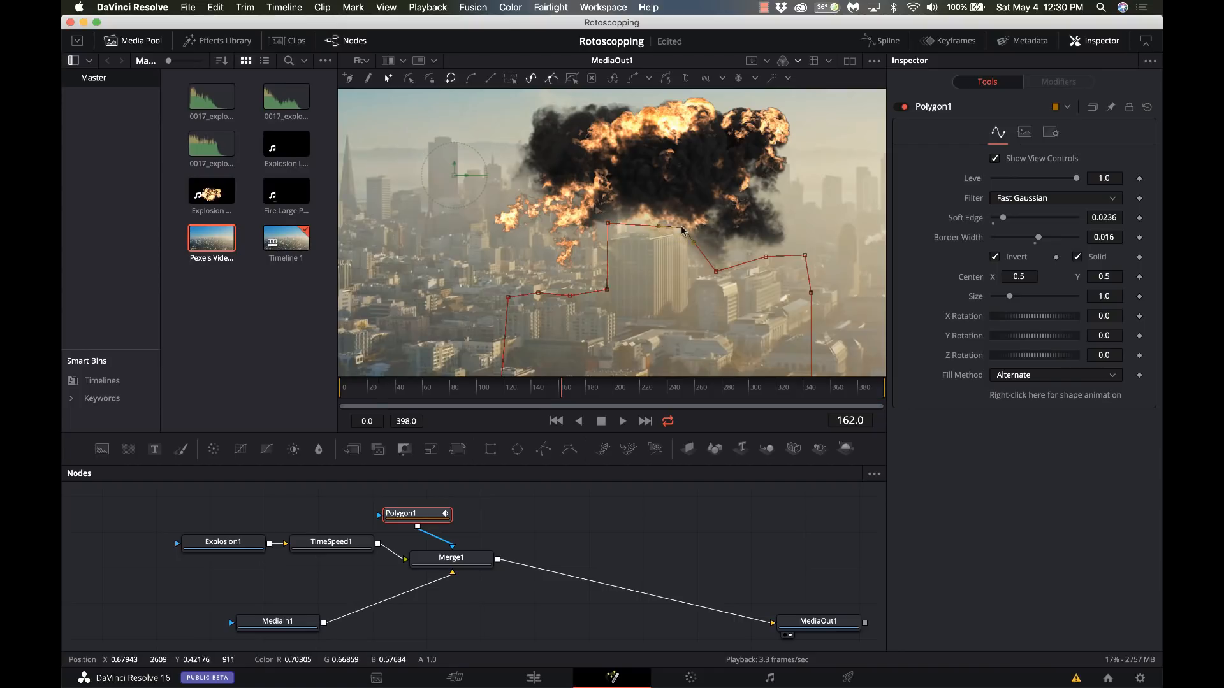
left_click_drag(608, 225, 610, 235)
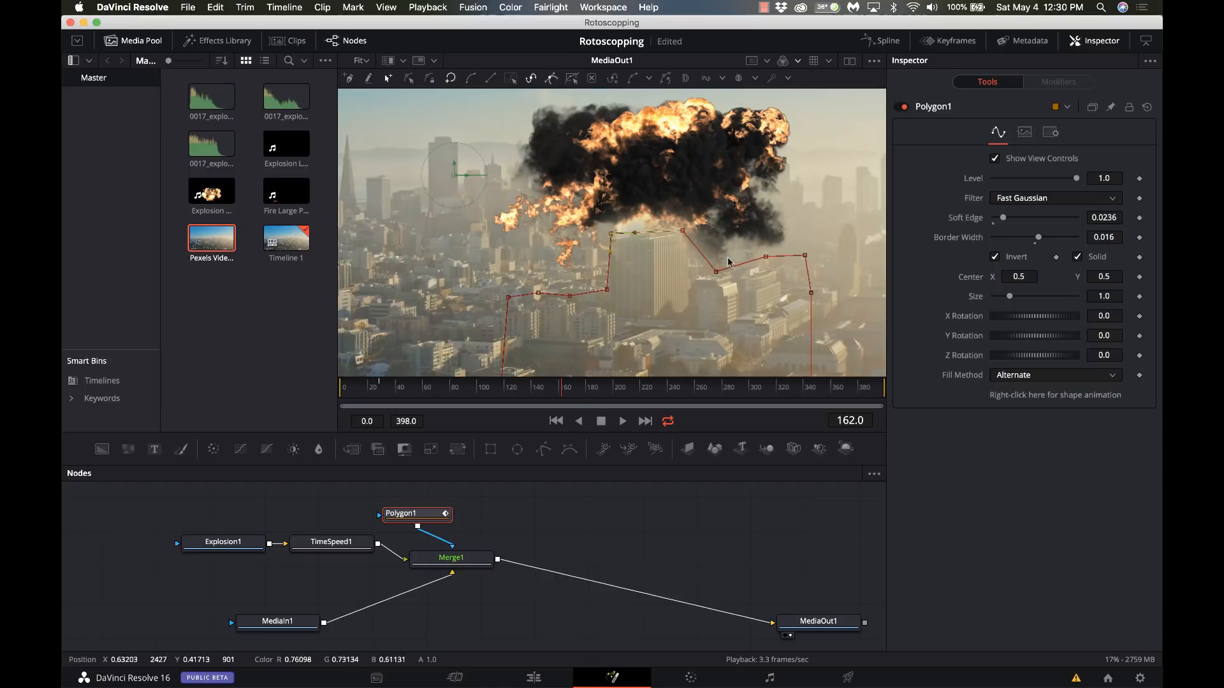
left_click_drag(716, 271, 689, 274)
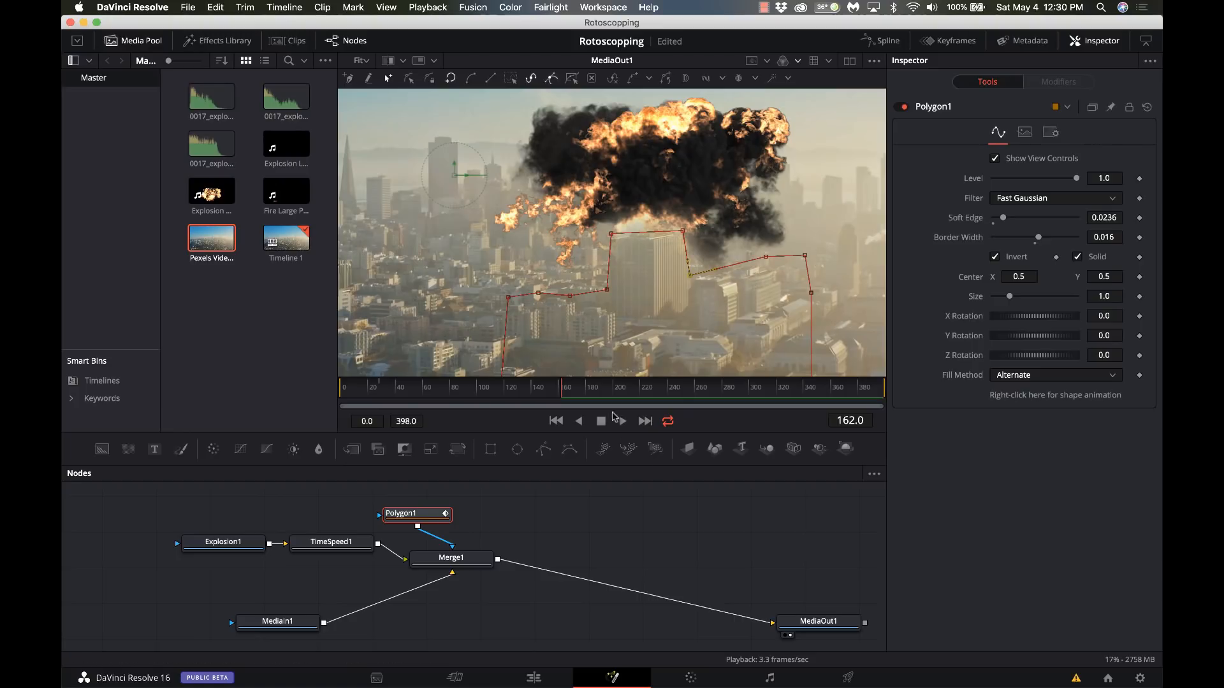
At frame 127, lower Polygon1's points along the rooftops to the right of the tall building so they follow the skyline
left_click(643, 391)
left_click(604, 390)
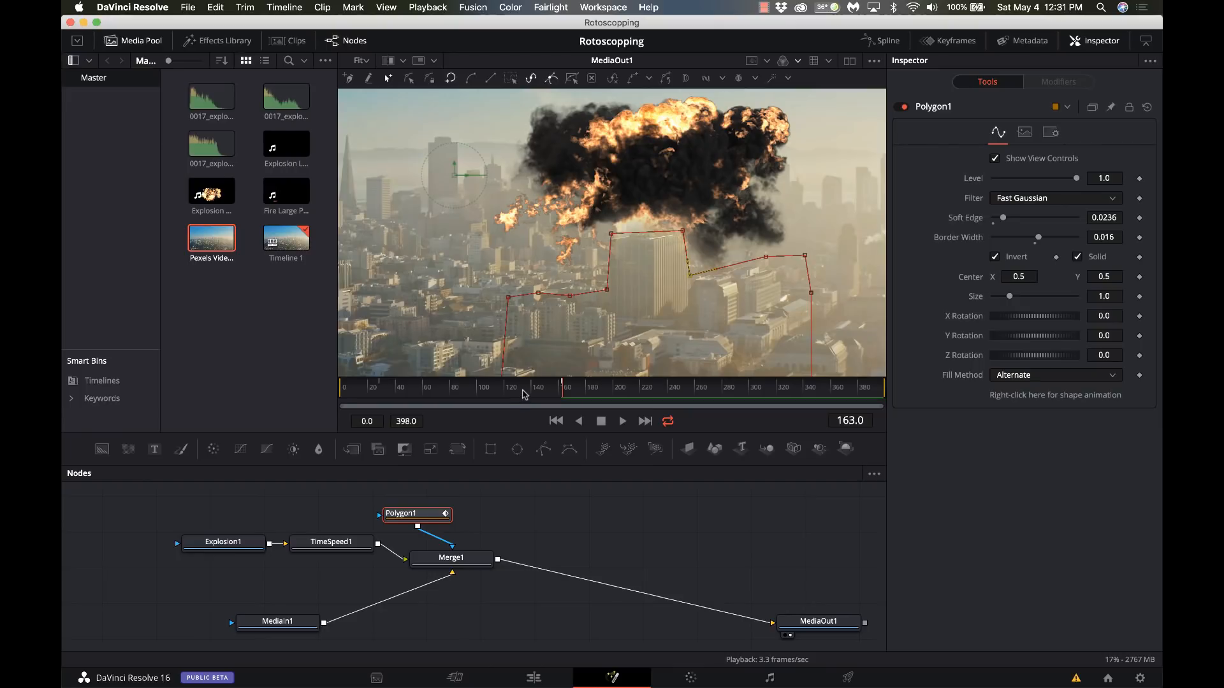
left_click(511, 398)
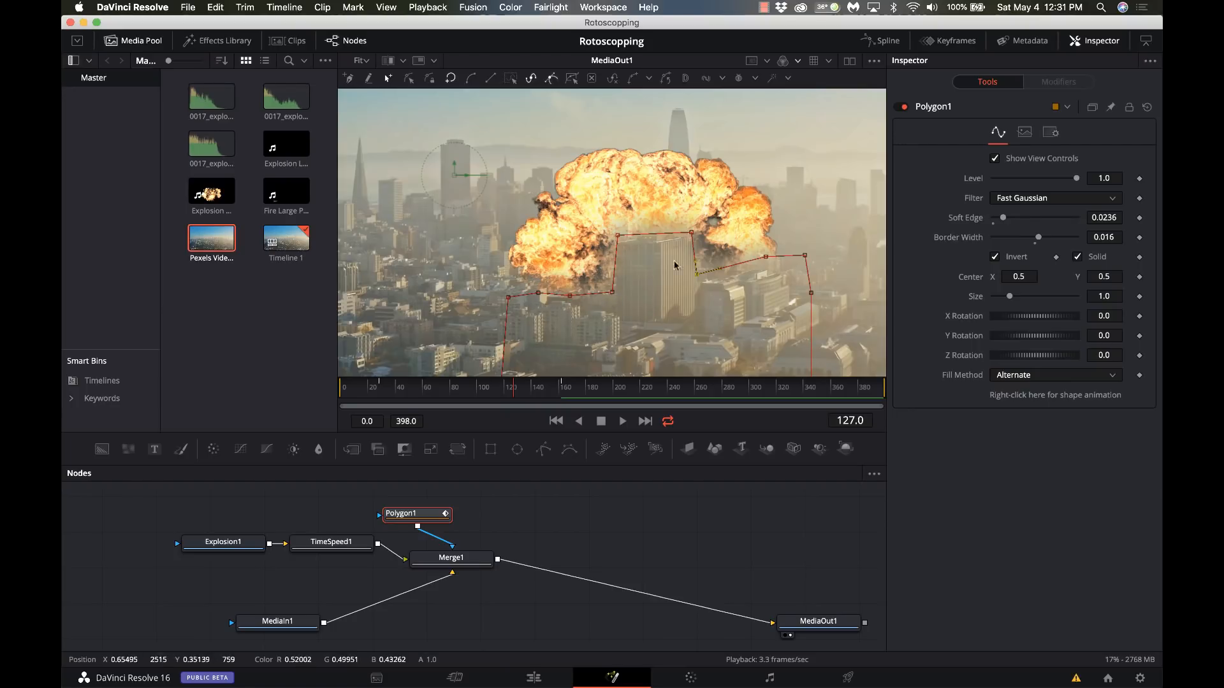
left_click_drag(765, 256, 763, 269)
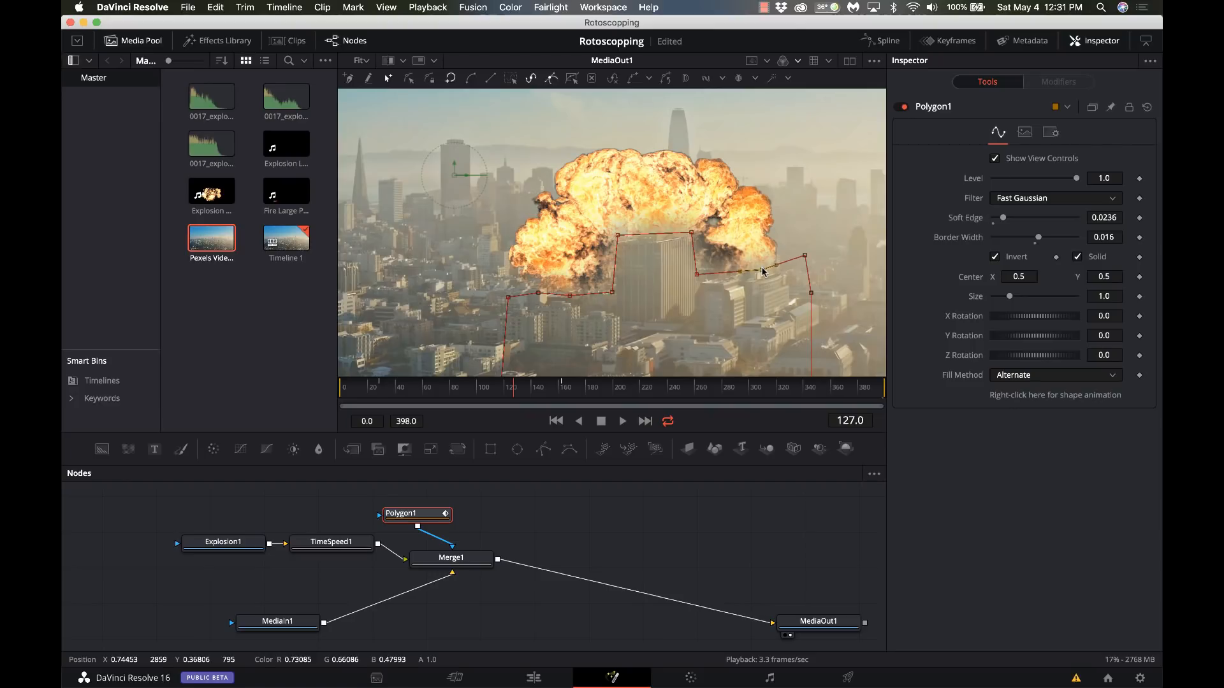
left_click_drag(695, 275, 700, 281)
left_click_drag(804, 255, 793, 301)
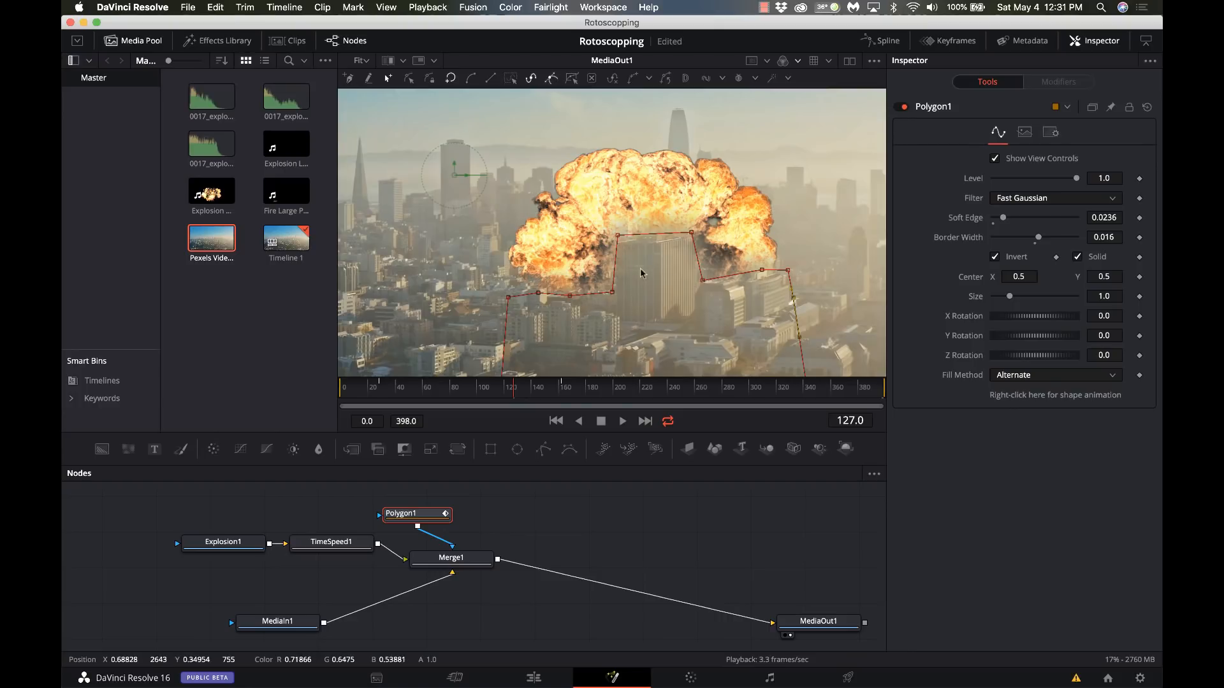
At frame 101, refit Polygon1's points to the tall building's edges and the adjacent right-hand roof, and switch to the Edit page
left_click(449, 393)
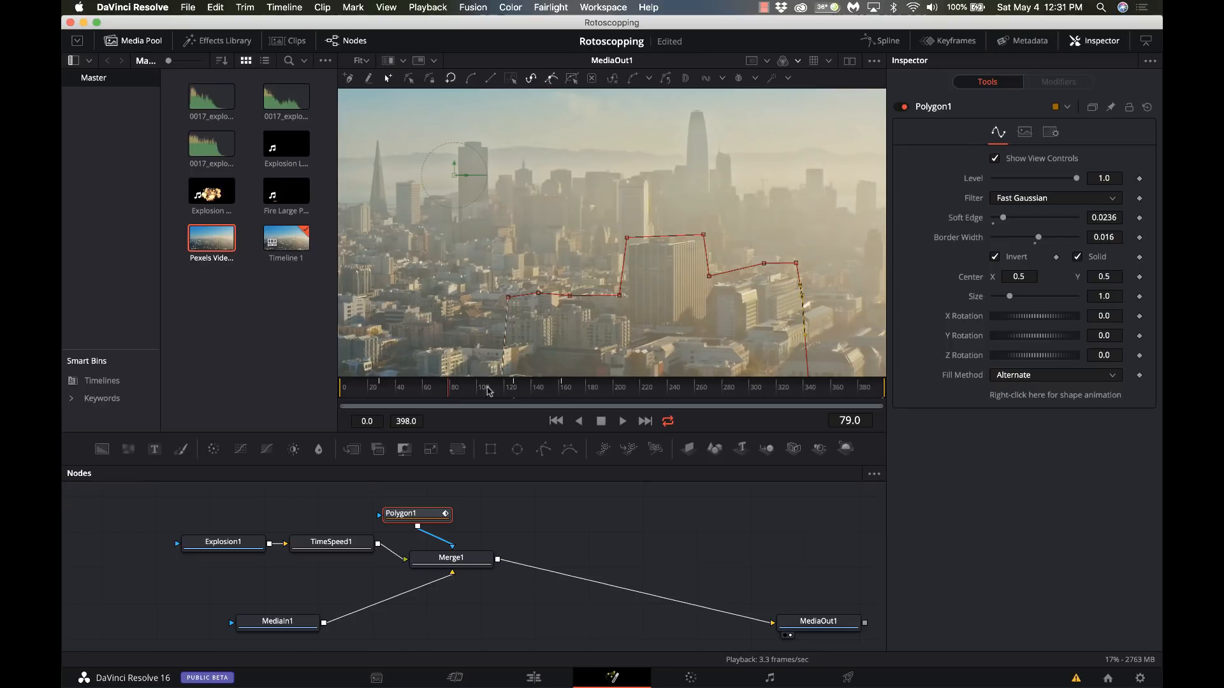
left_click(478, 393)
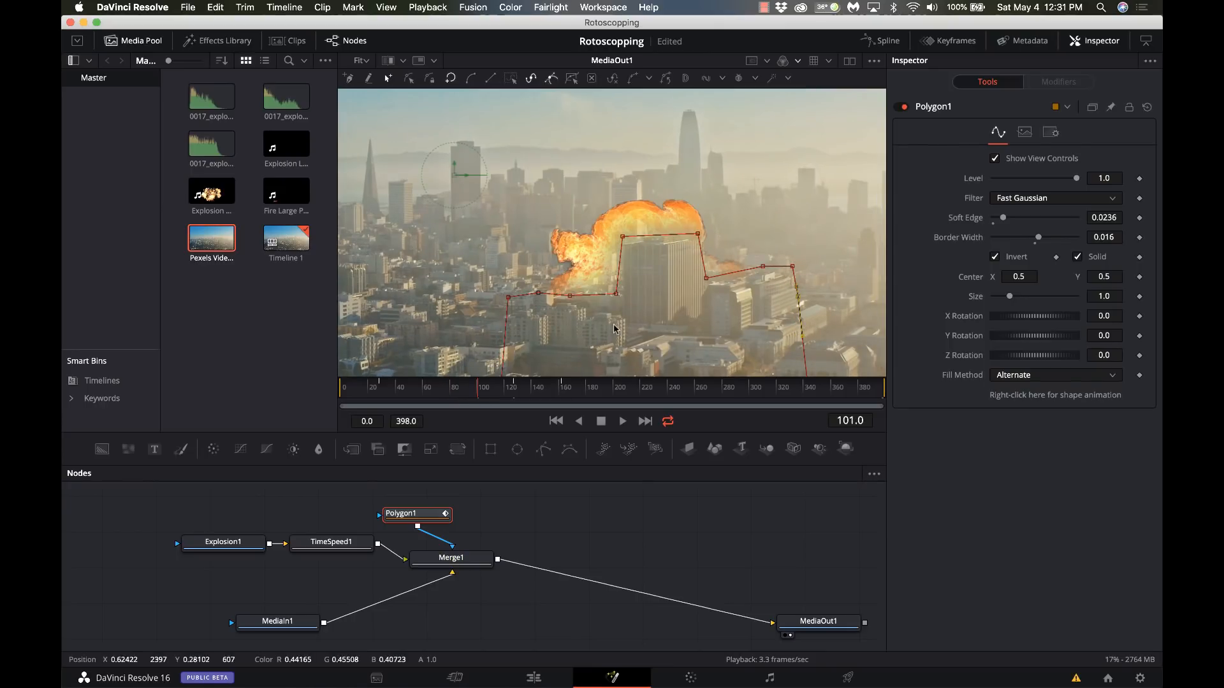
left_click_drag(617, 295, 623, 294)
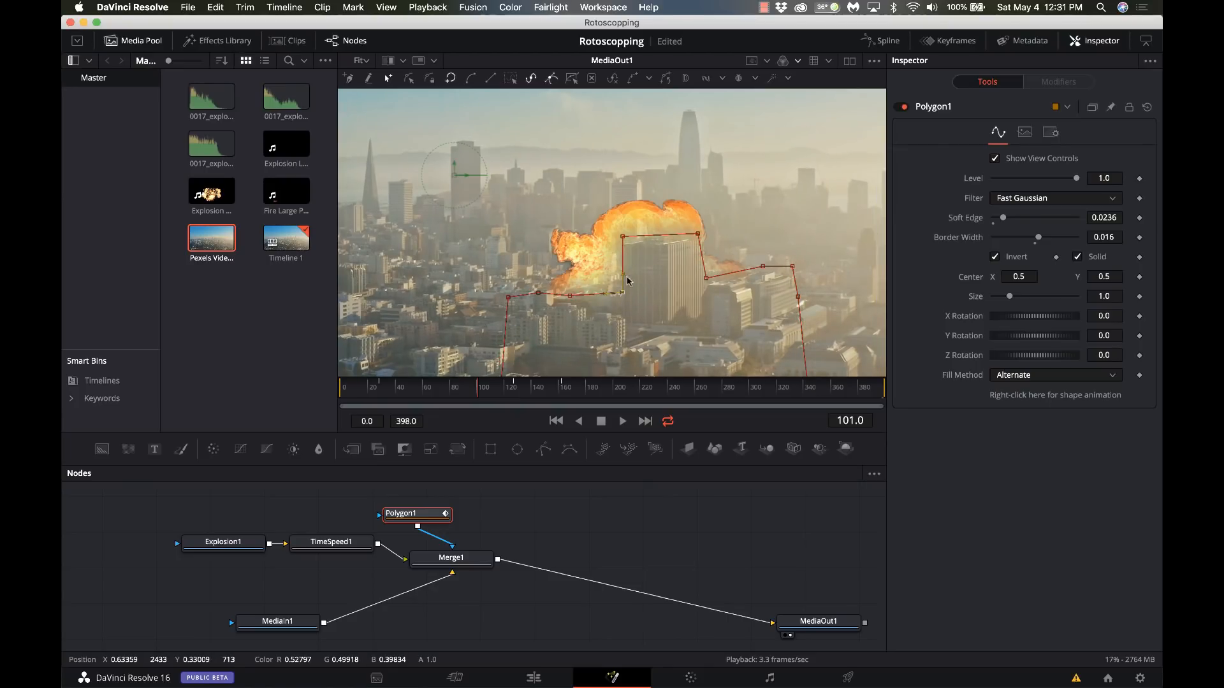
left_click(622, 238)
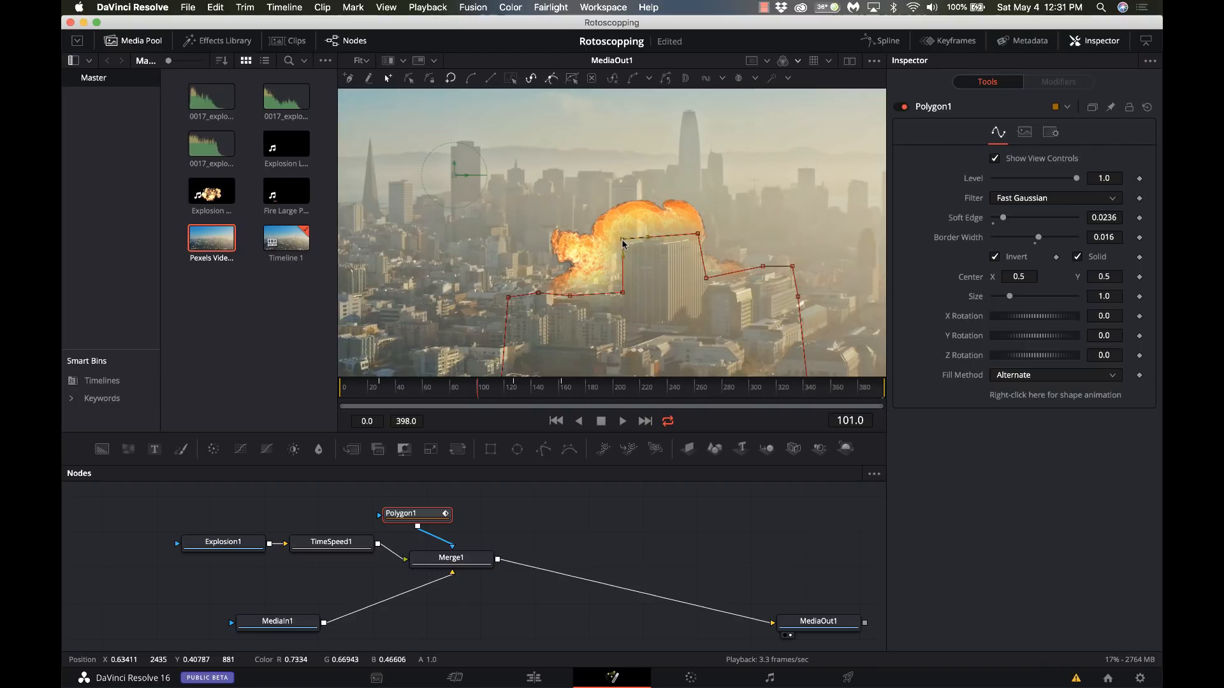
left_click(707, 279)
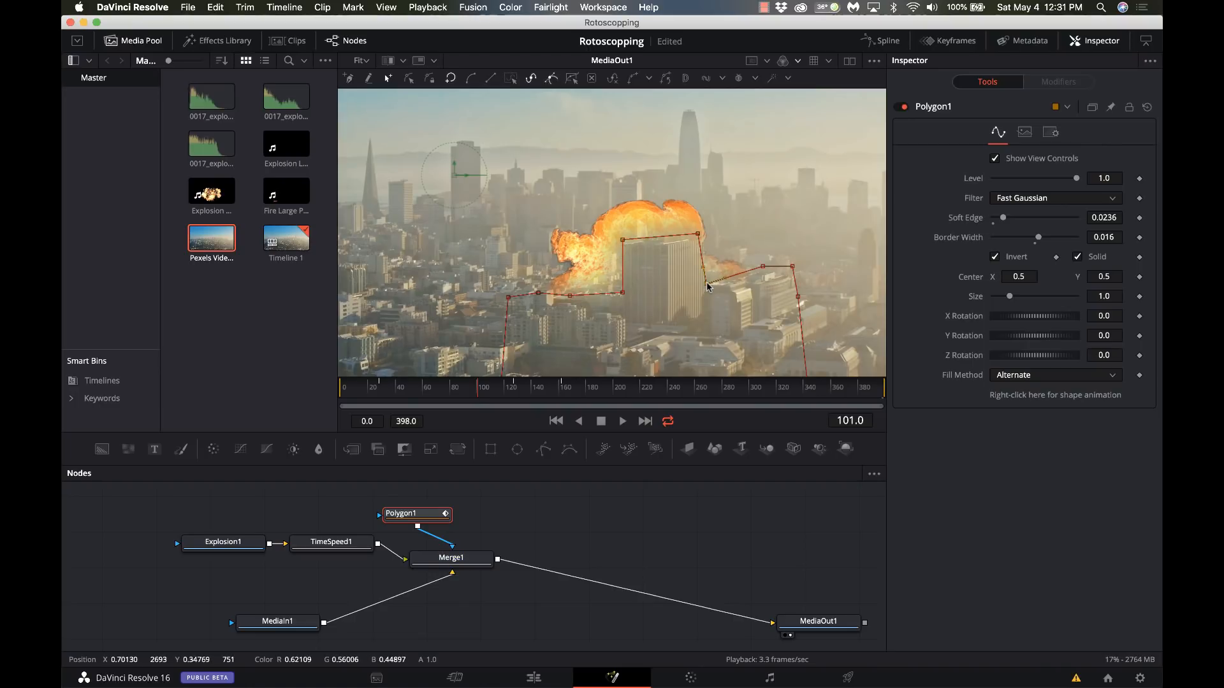
left_click_drag(763, 267, 748, 282)
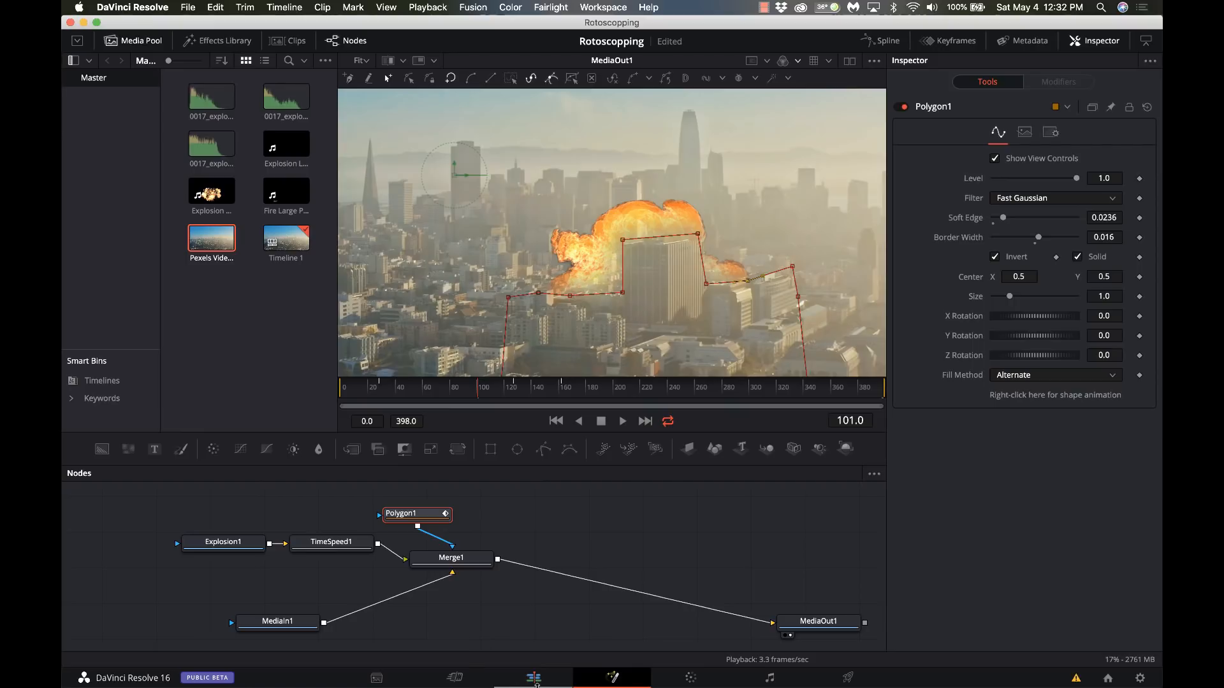
left_click(537, 681)
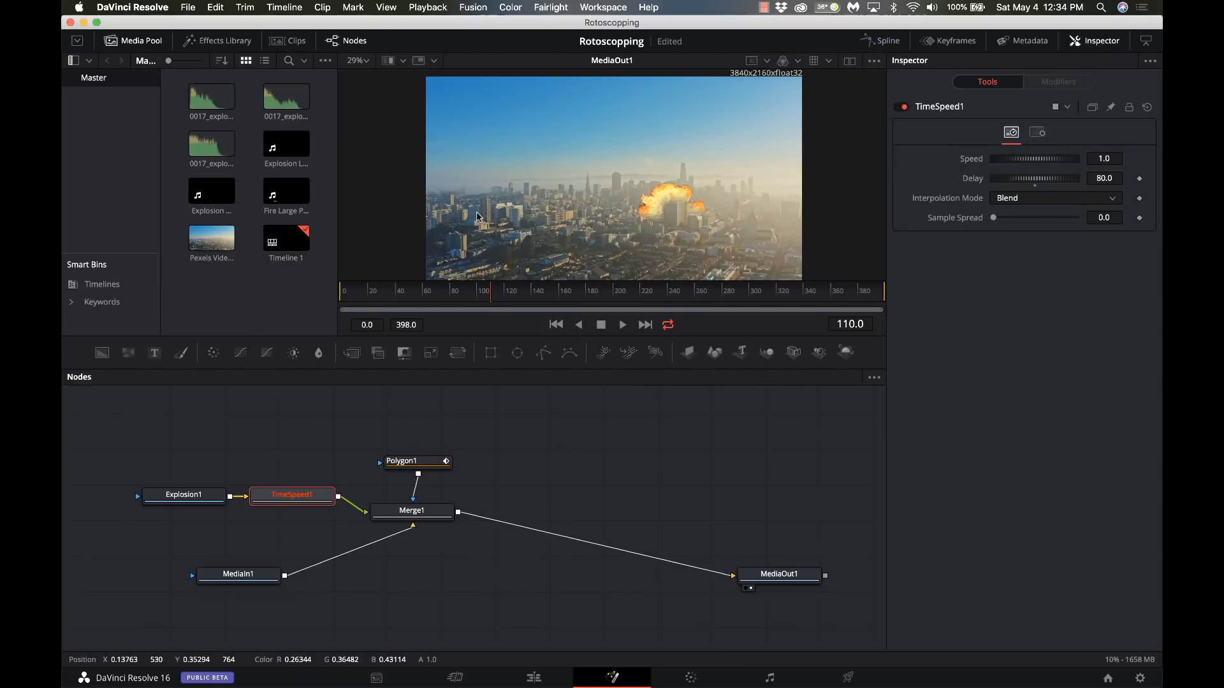
With the viewer at 100%, test an Alpha Gain of 0.3 on Merge1, restore it to 1.0, and set Blend to 0.693
left_click(358, 62)
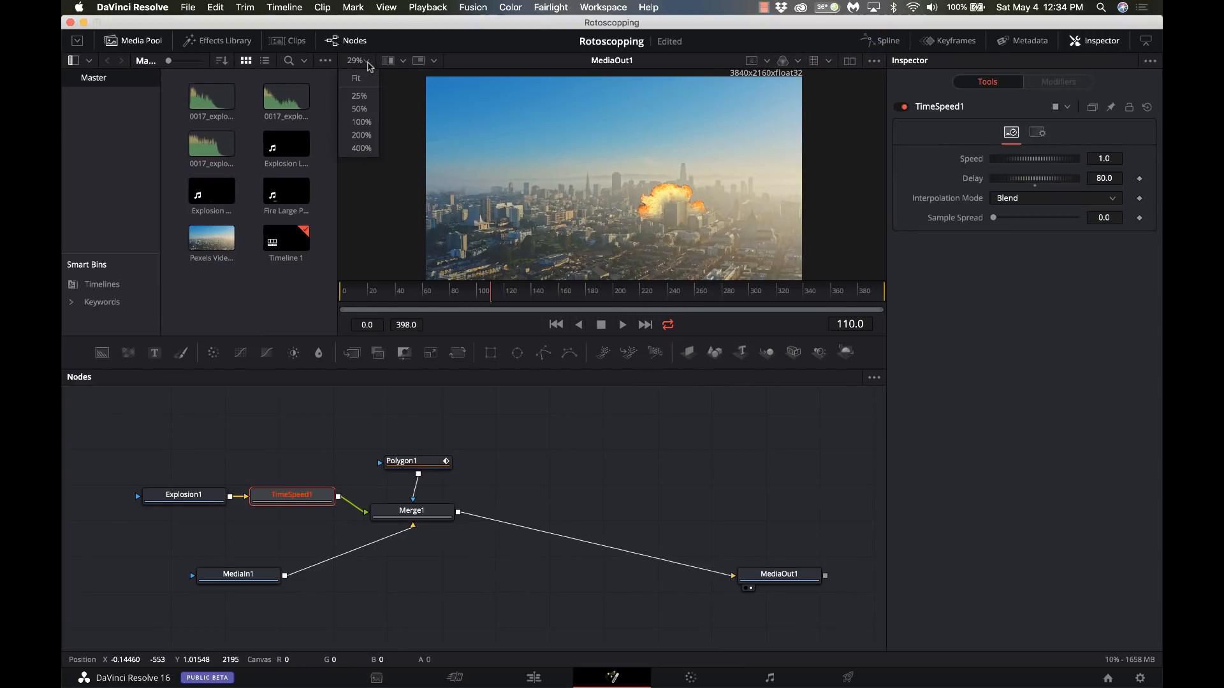
left_click(361, 121)
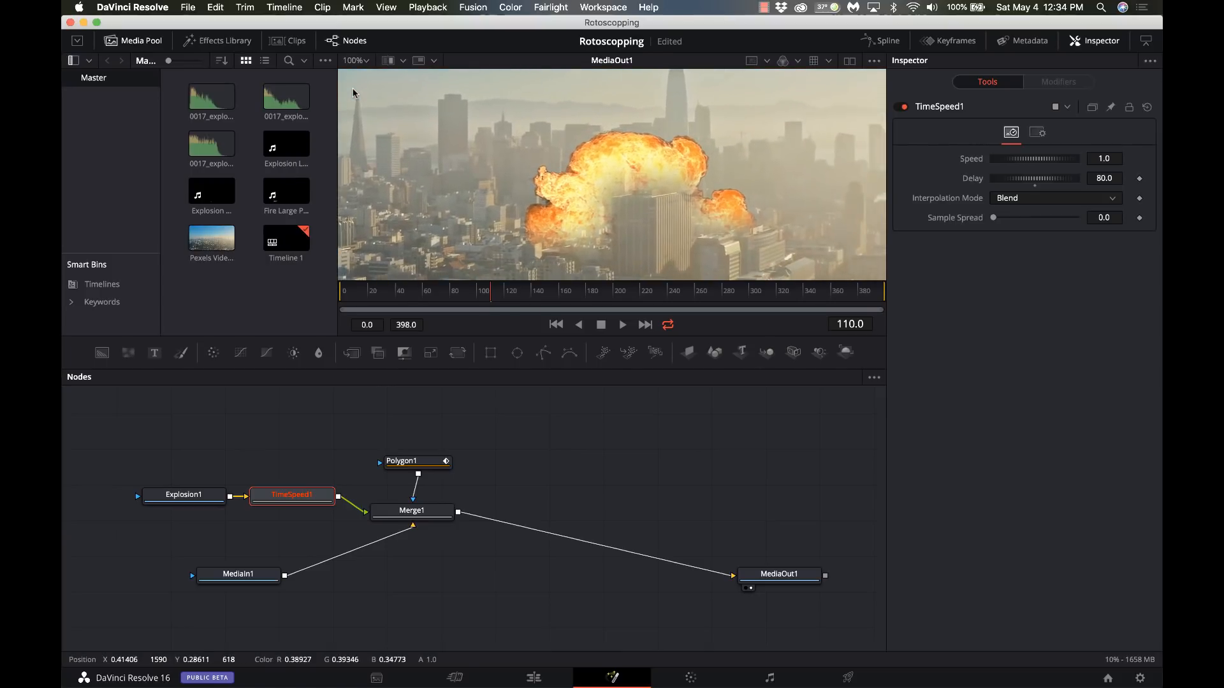
left_click(423, 517)
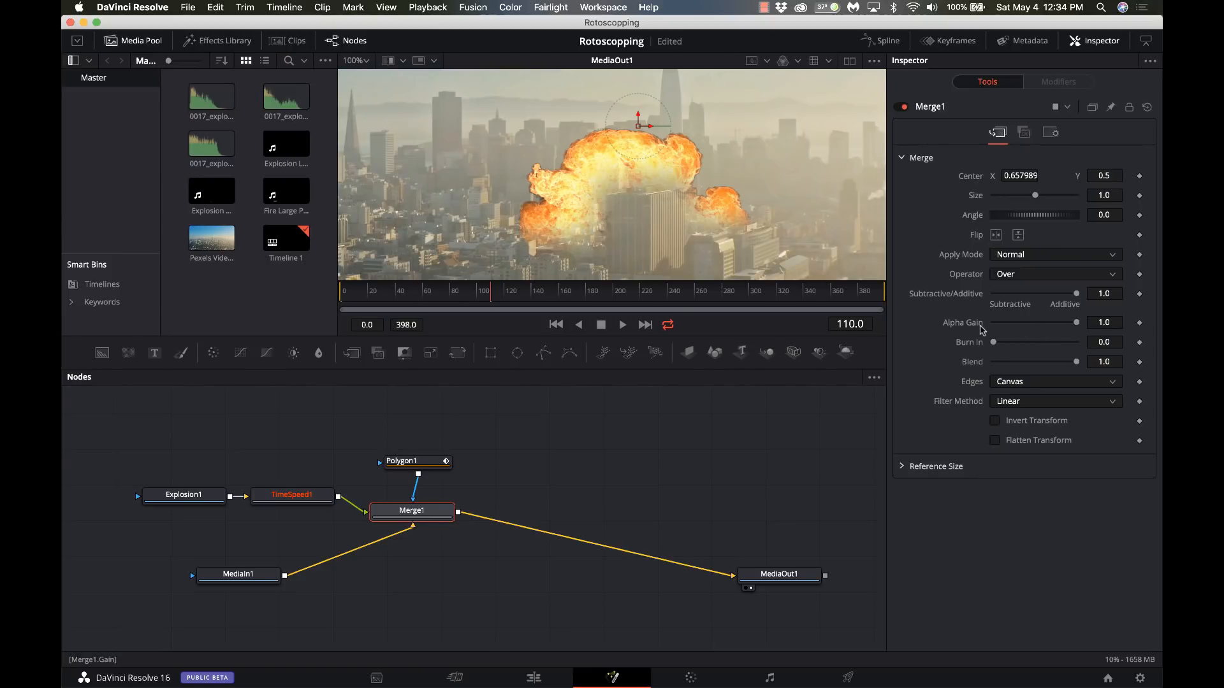
left_click_drag(1047, 325, 1021, 323)
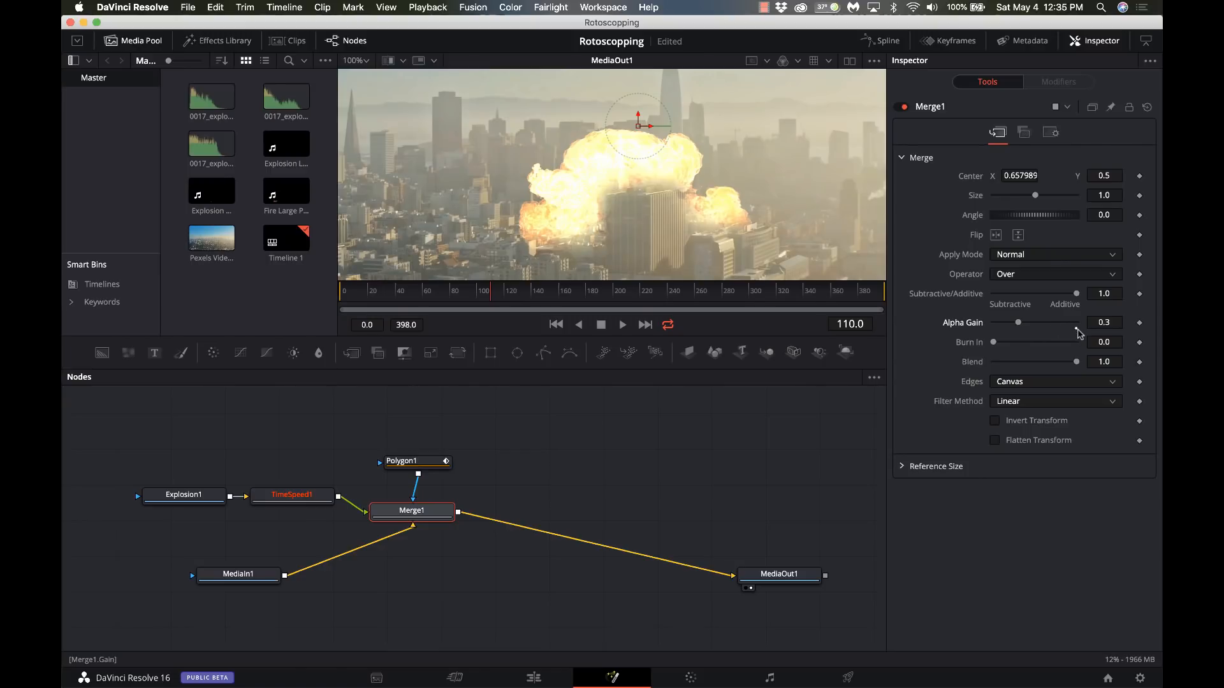
left_click(1055, 363)
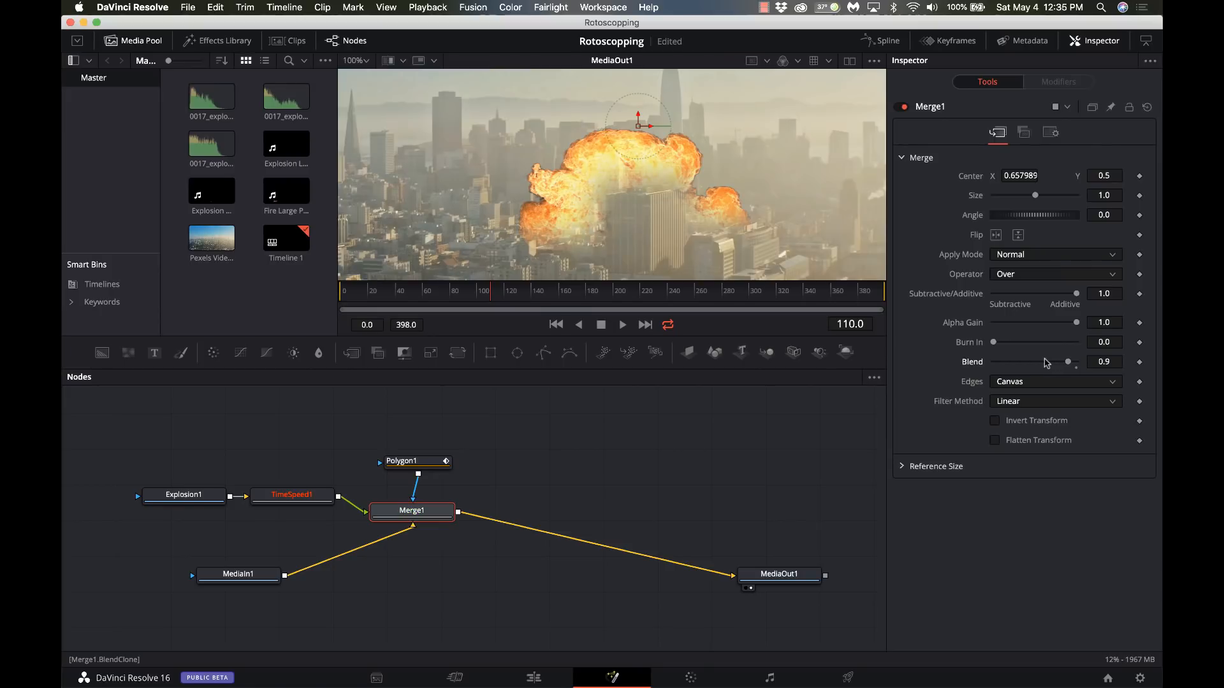
left_click(1040, 364)
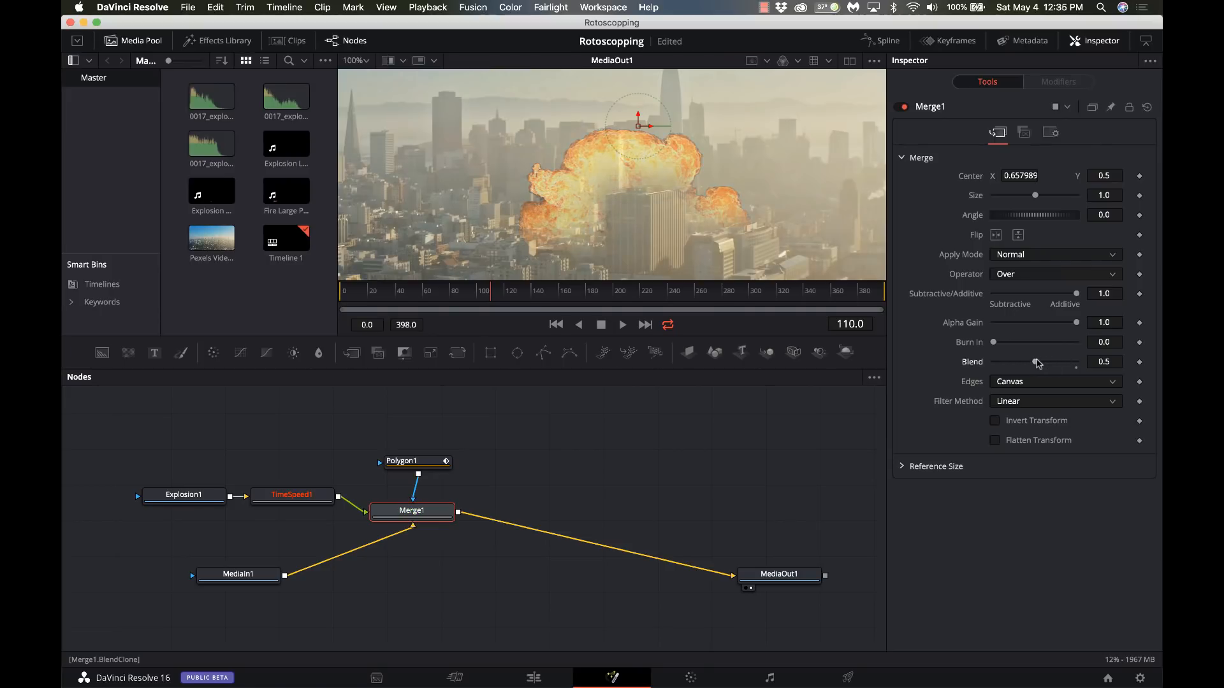
left_click_drag(1038, 364, 1052, 364)
Switch to the Edit page and examine the blended explosion full screen at 01:00:22:19
left_click(534, 679)
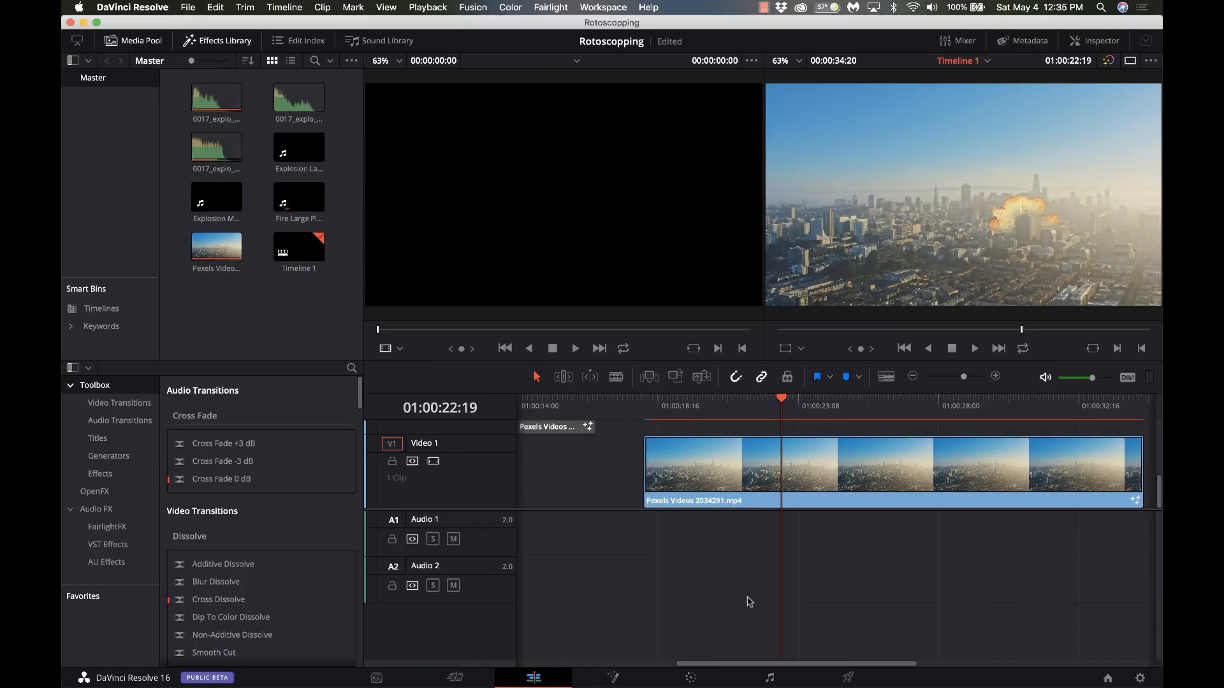
scroll(748, 603, "right", 5)
scroll(748, 603, "left", 6)
scroll(748, 603, "right", 3)
scroll(748, 603, "left", 2)
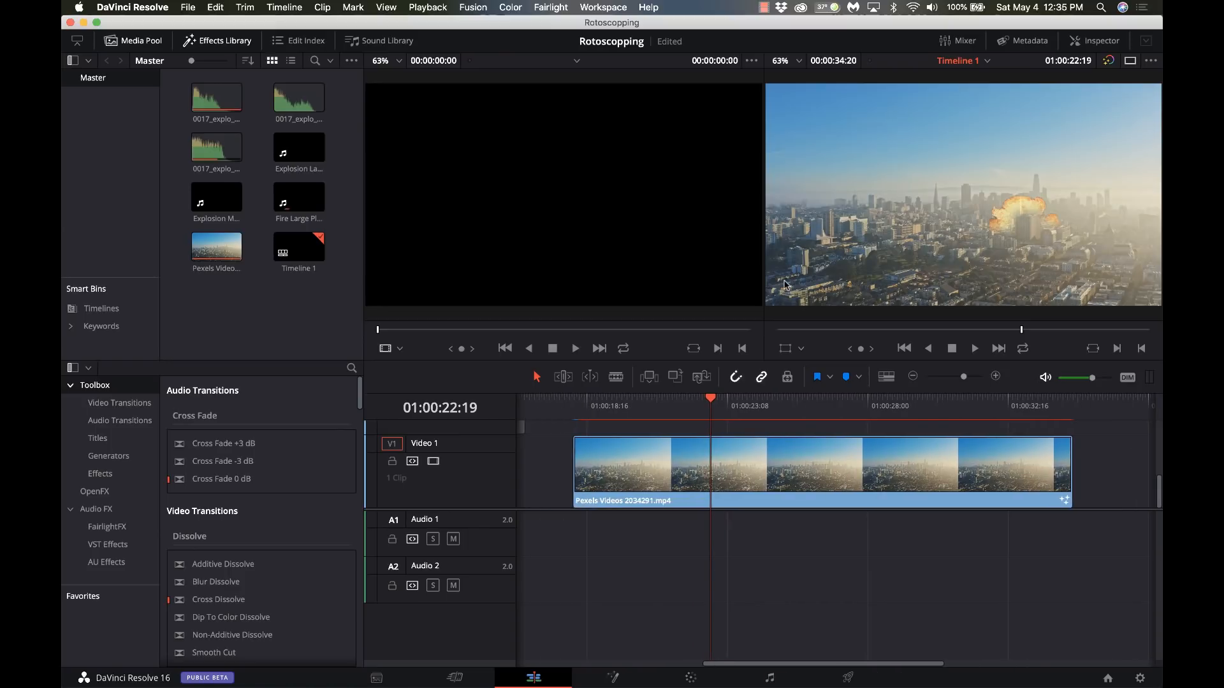
key("super+f")
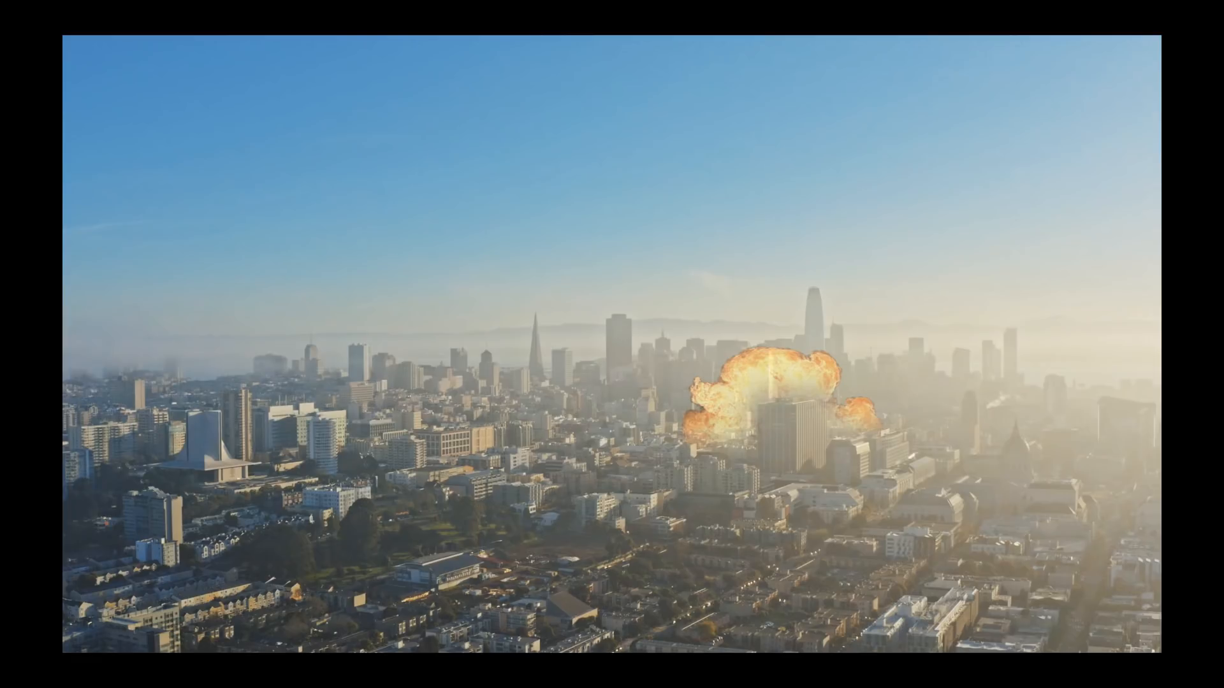
mouse_move(843, 306)
key("Escape")
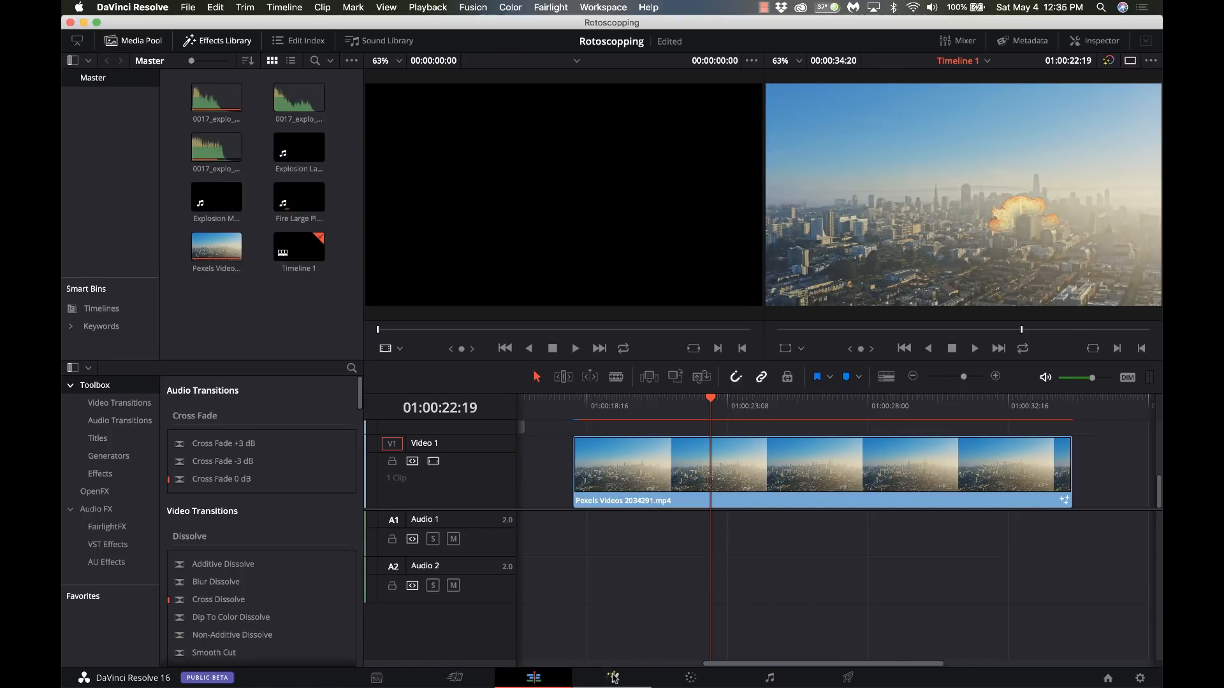
Return to the Fusion page, play the explosion's start up to frame 96, and set Merge1's Blend to 0.793
left_click(614, 680)
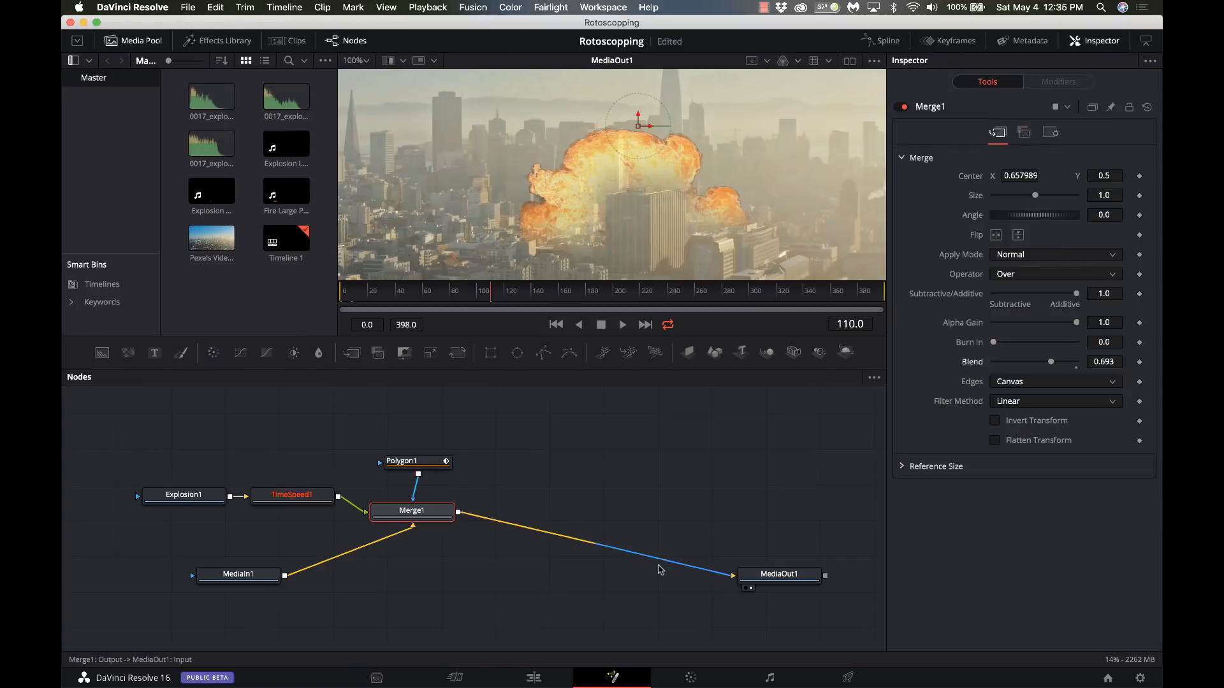
left_click(456, 299)
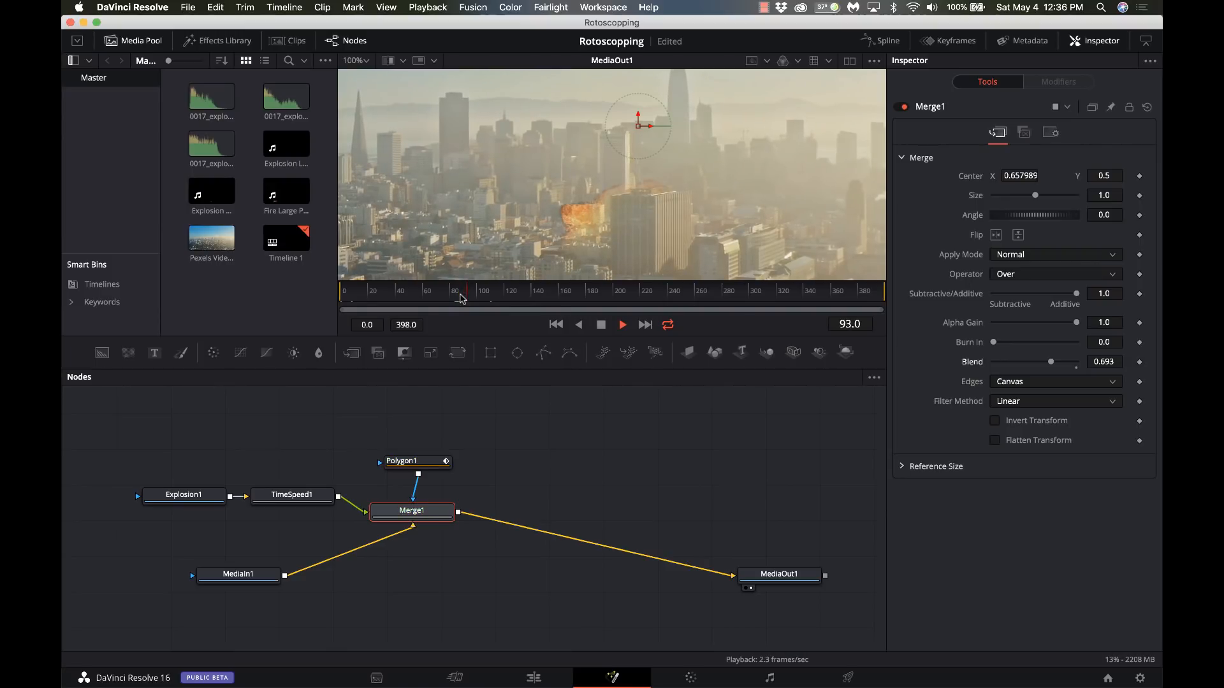
key("space")
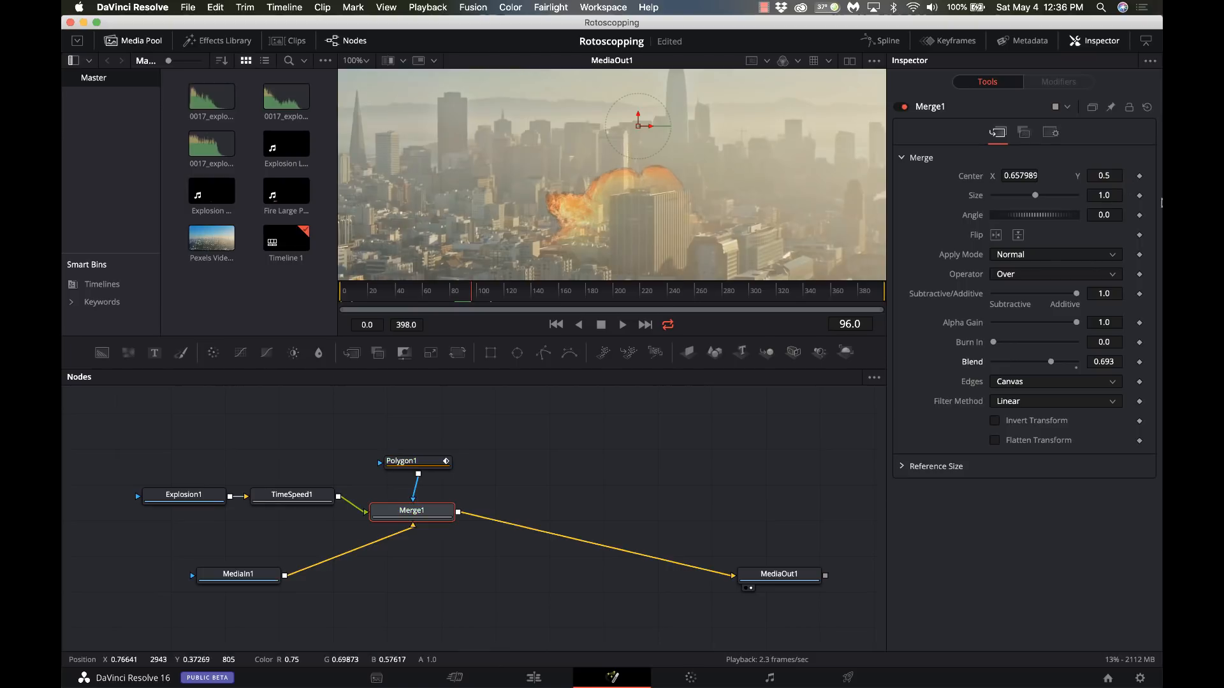
left_click(1060, 362)
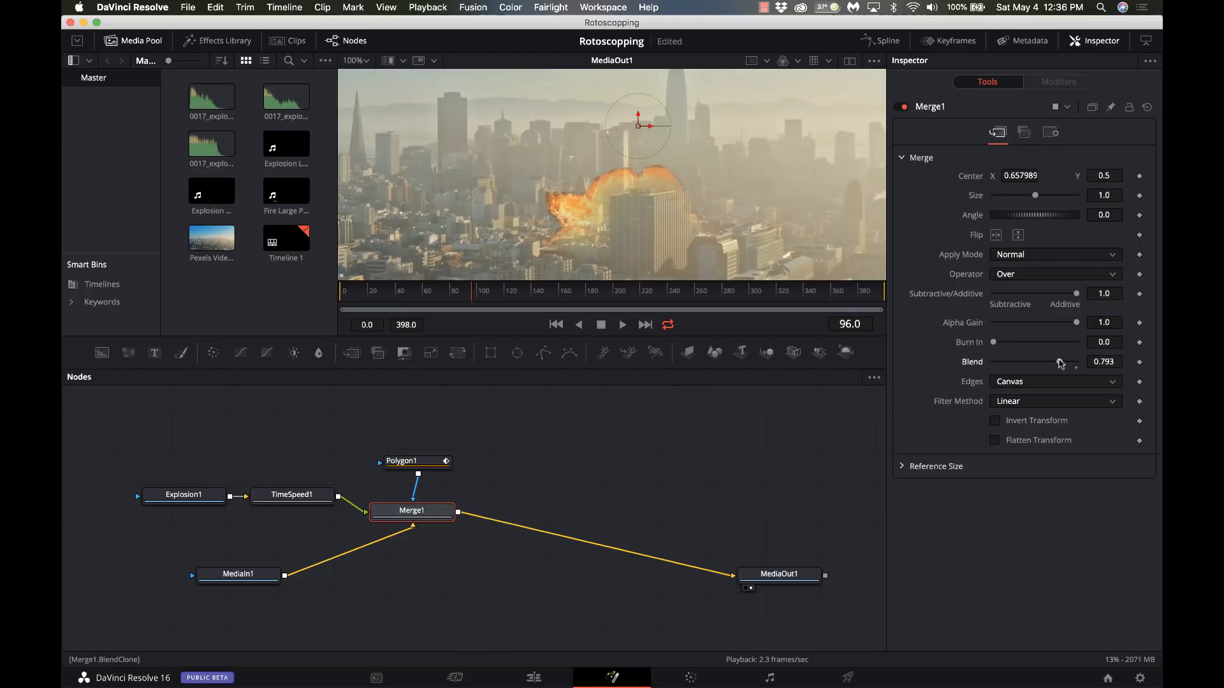
Set Merge1's Blend to 0.893 and move the MediaOut1 node level with Merge1
left_click(1069, 364)
left_click_drag(777, 576, 789, 524)
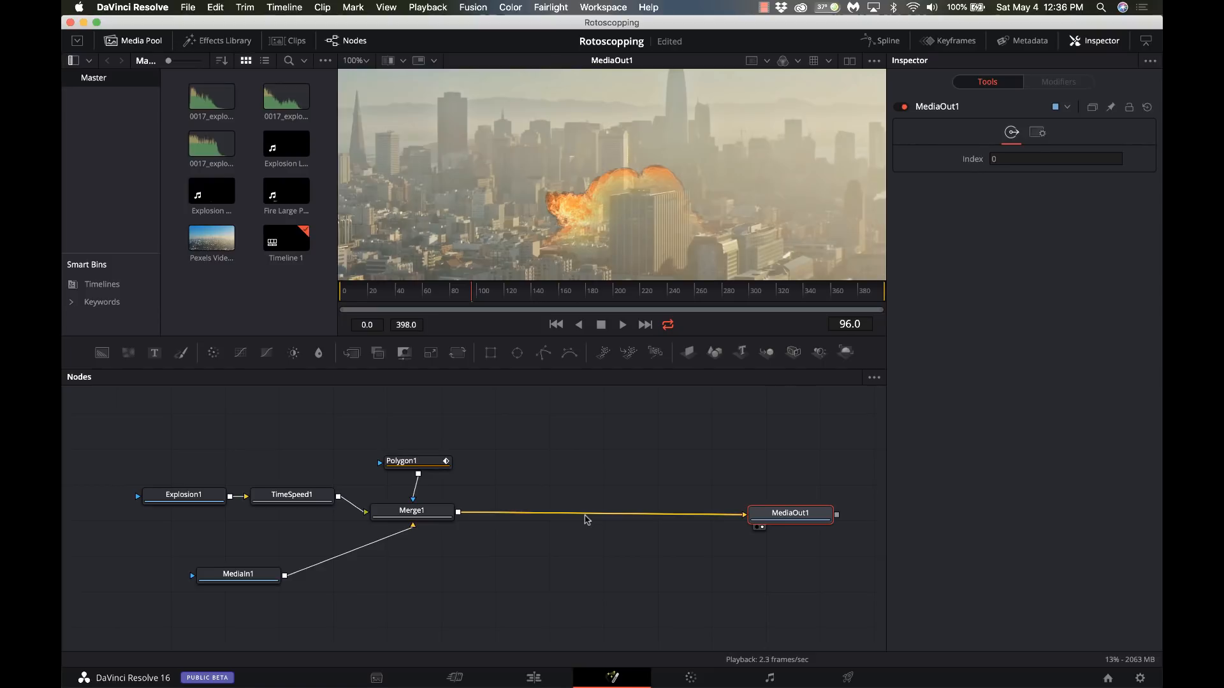
Insert a Camera Shake (CShk) node after Merge1 and place it close to MediaOut1
left_click(435, 514)
key("shift+space")
type("camer")
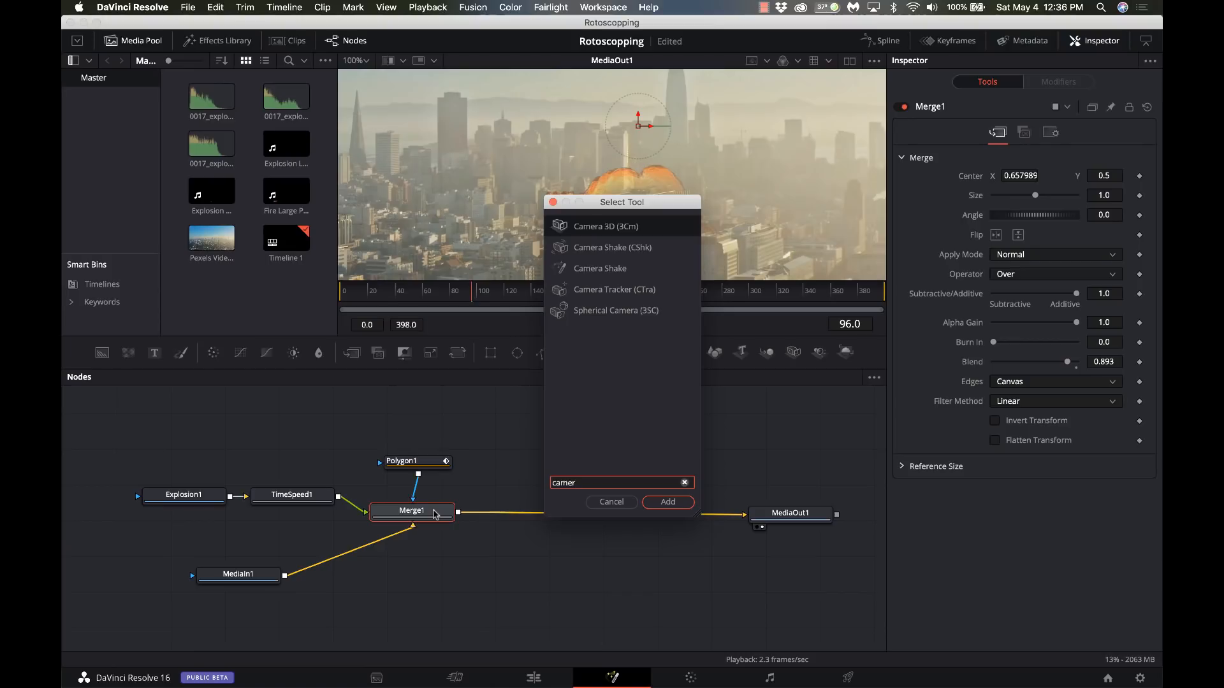
key("Down")
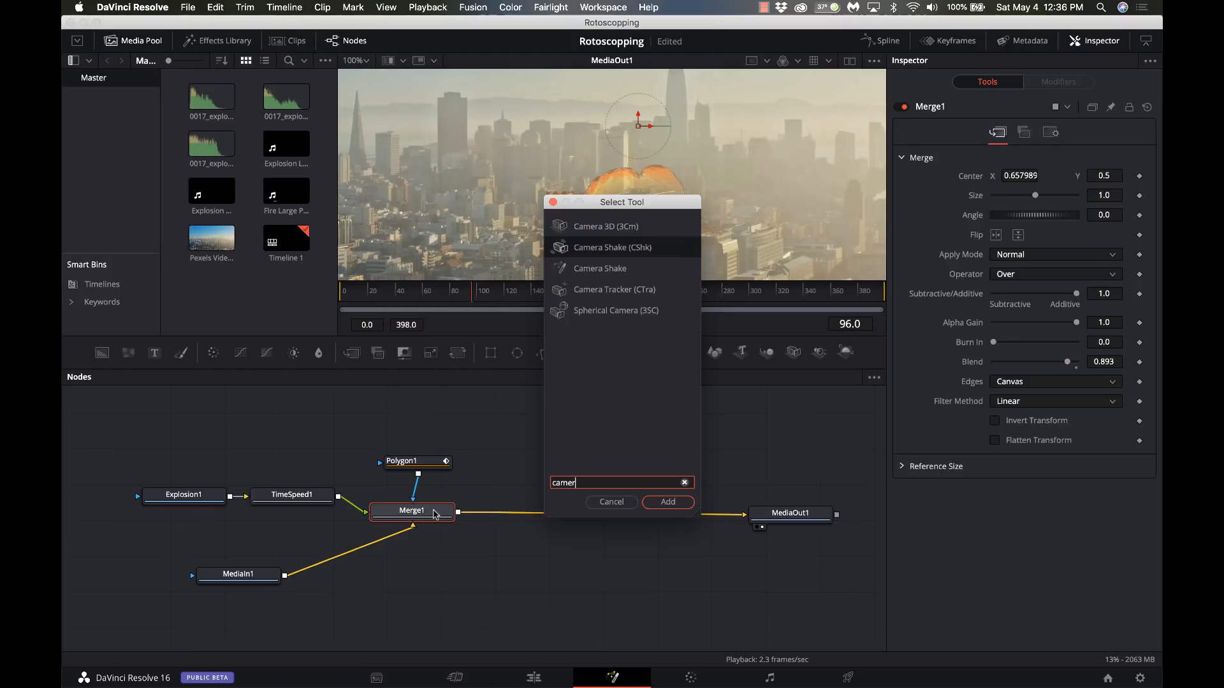
key("Return")
left_click_drag(542, 523, 700, 524)
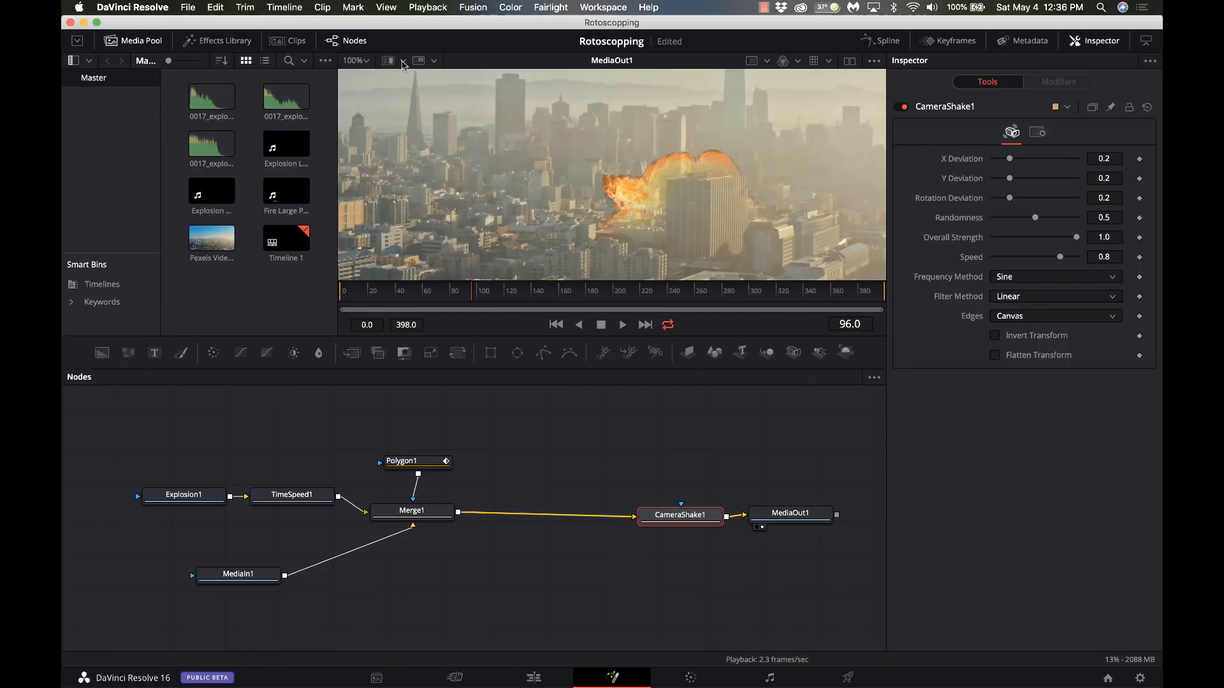
Fit the image in the viewer and, at frame 86, keyframe CameraShake1's Overall Strength and Speed at 0.0
left_click(360, 61)
left_click(365, 79)
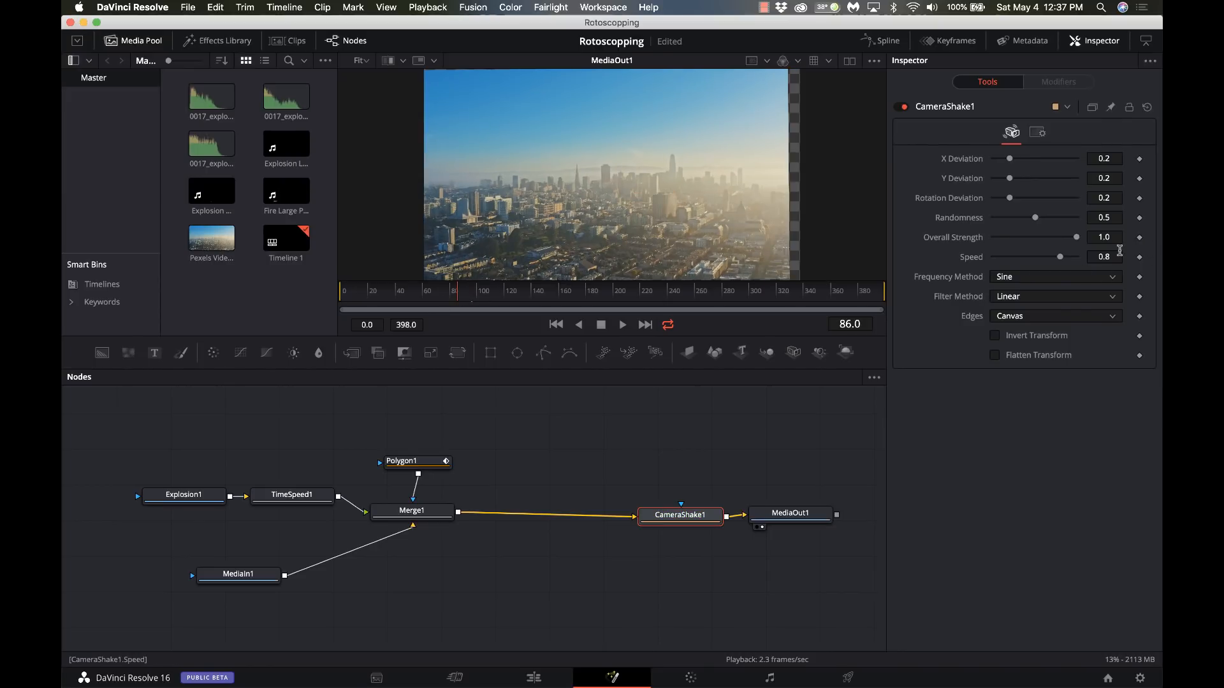
left_click_drag(1077, 237, 982, 250)
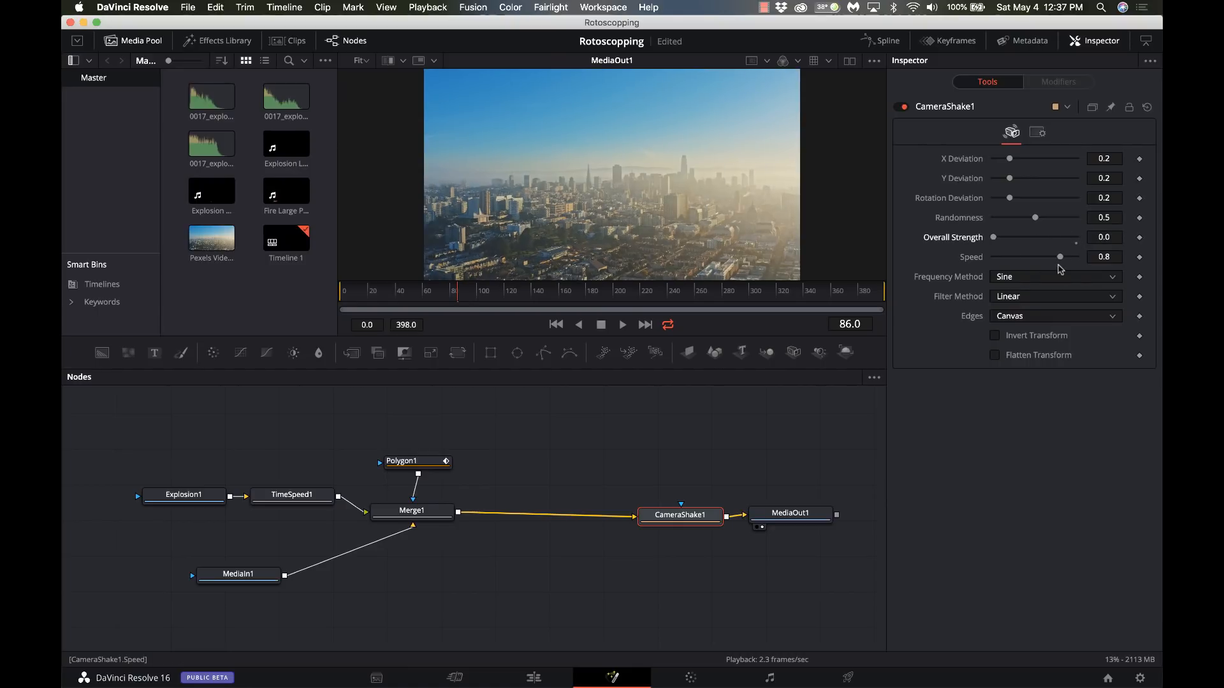
left_click_drag(1060, 257, 971, 263)
left_click(1139, 237)
left_click(1139, 257)
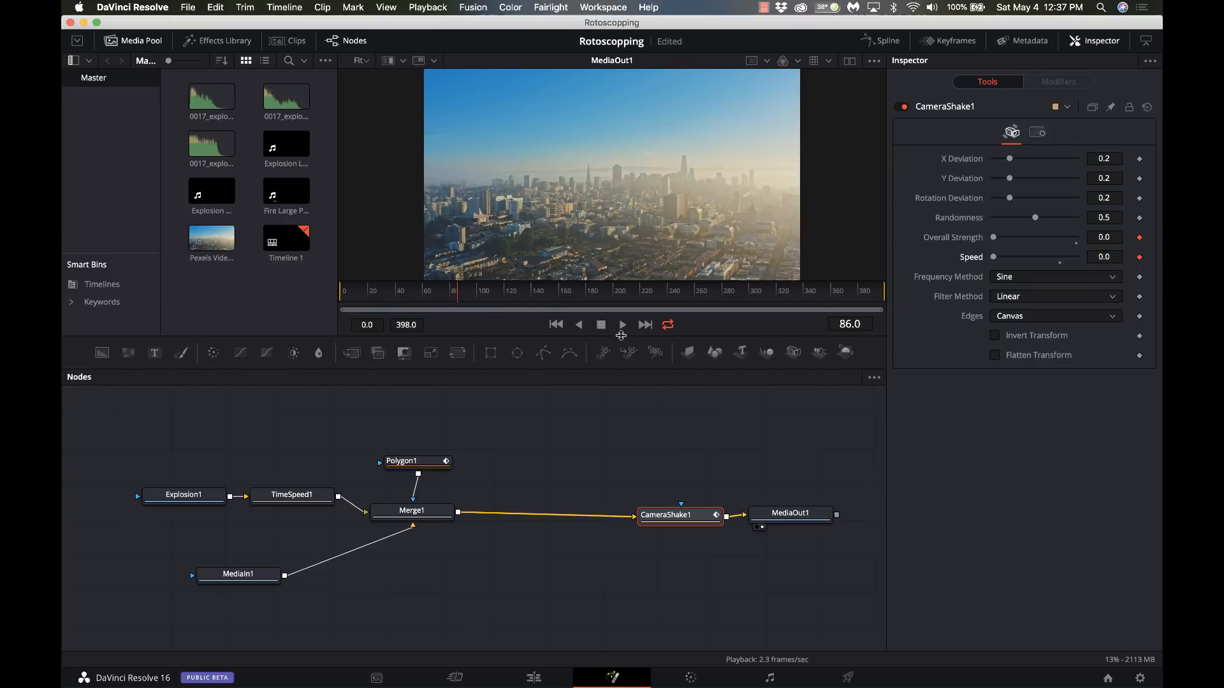
At frame 113, keyframe CameraShake1's Overall Strength at 0.1 and Speed at 0.8
left_click(475, 297)
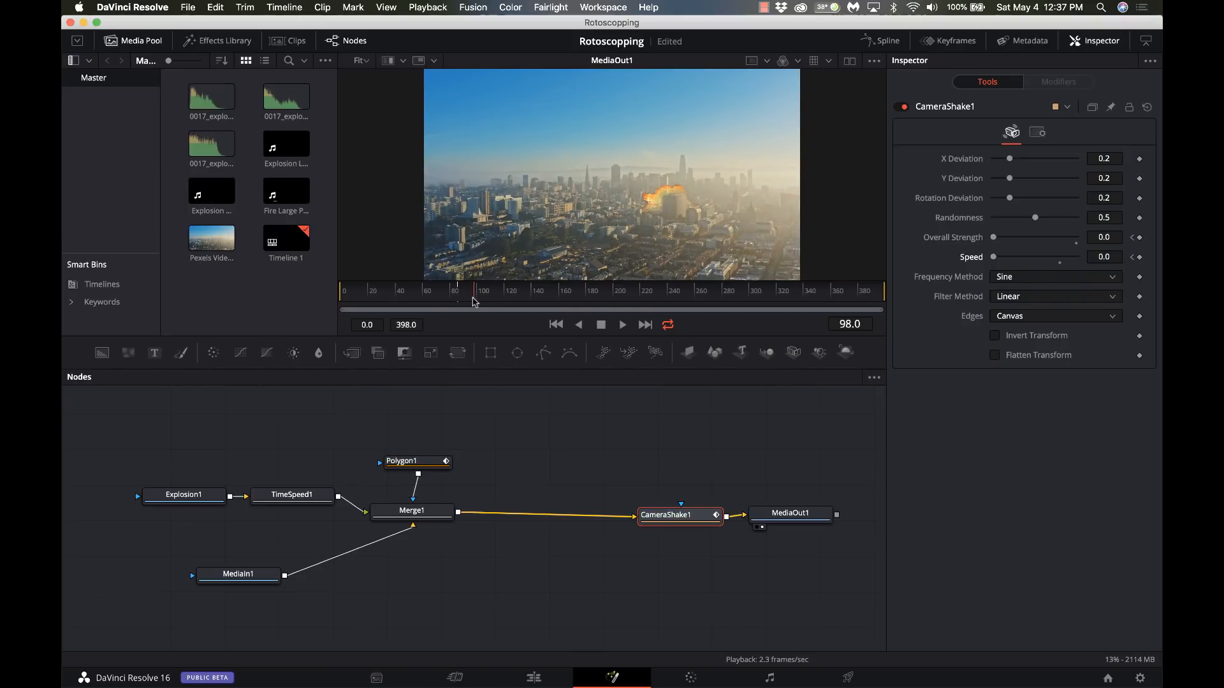
left_click(489, 297)
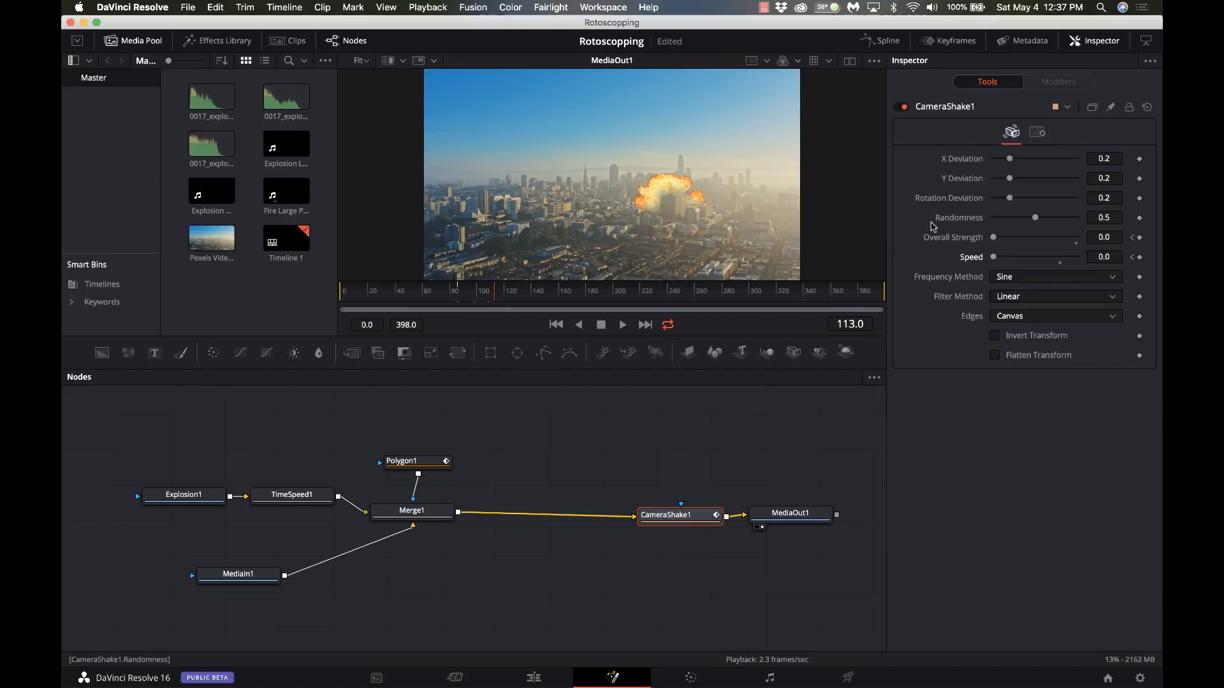
left_click(1077, 238)
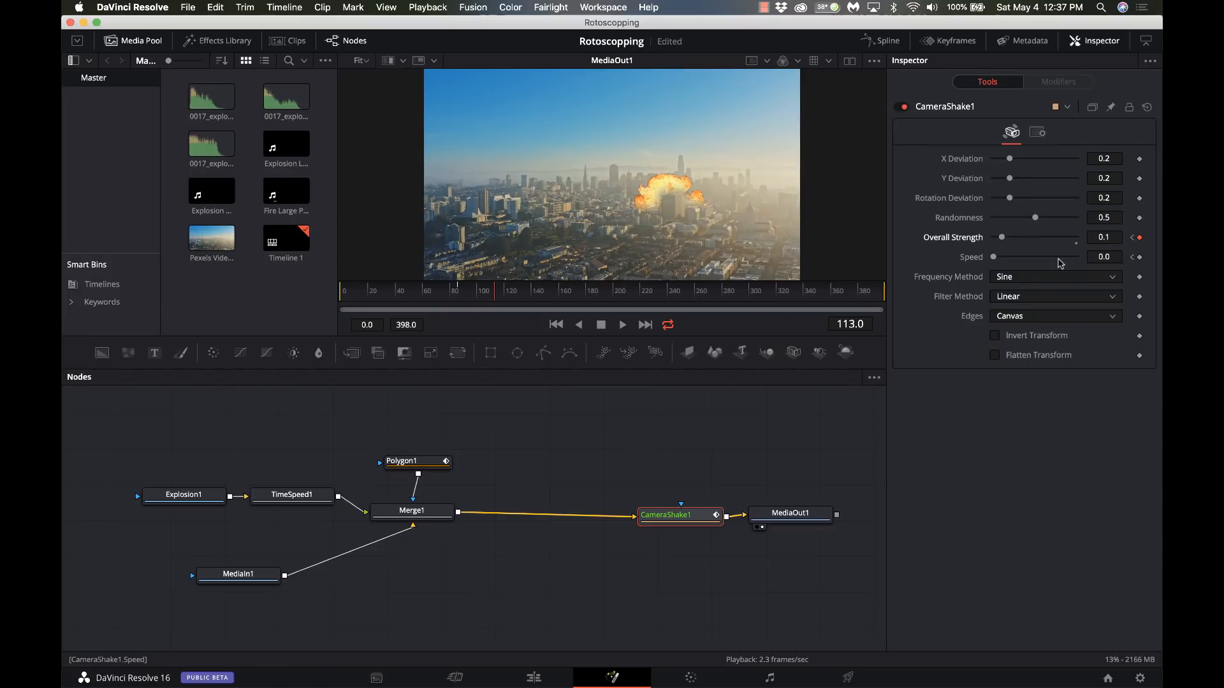
left_click(1060, 256)
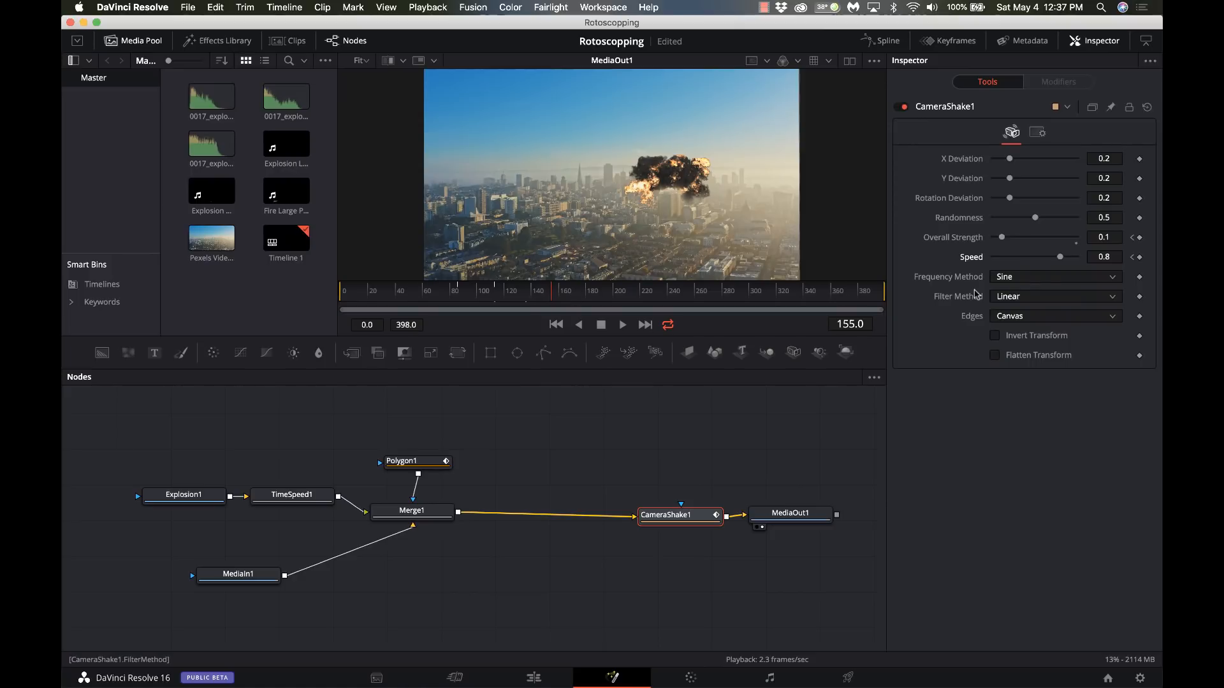
At frame 137, keyframe CameraShake1's Overall Strength at 1.0 and Speed at 0.8
left_click(529, 292)
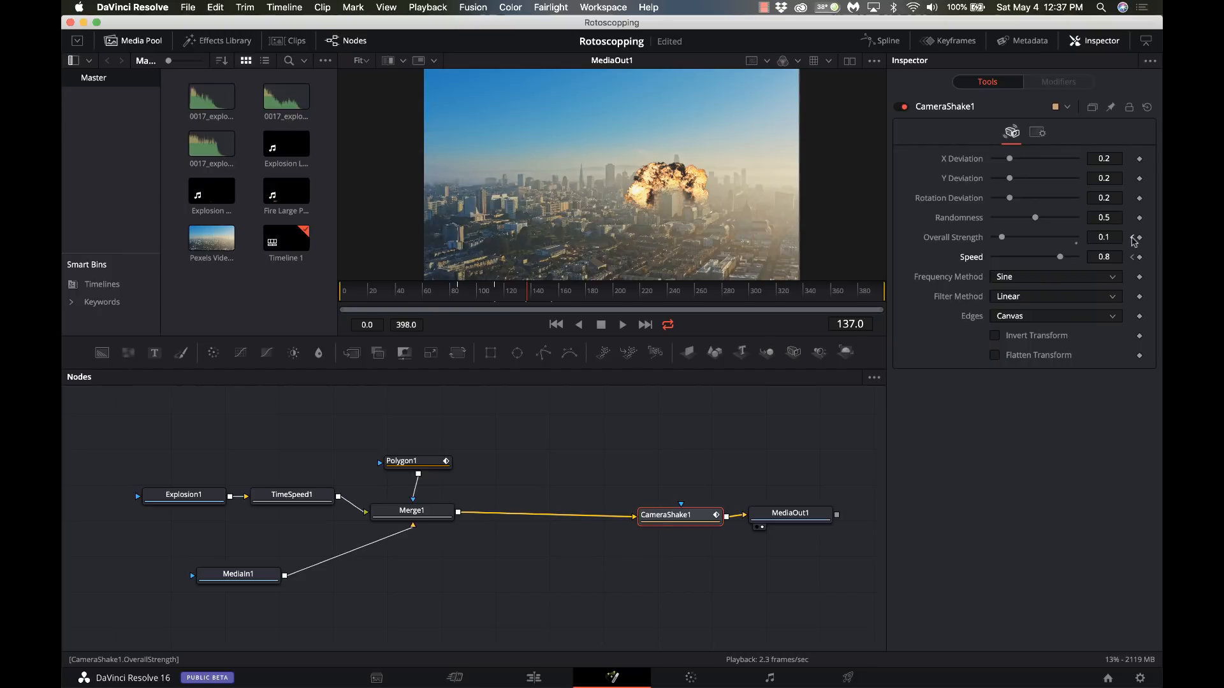
left_click(1079, 239)
left_click(1141, 257)
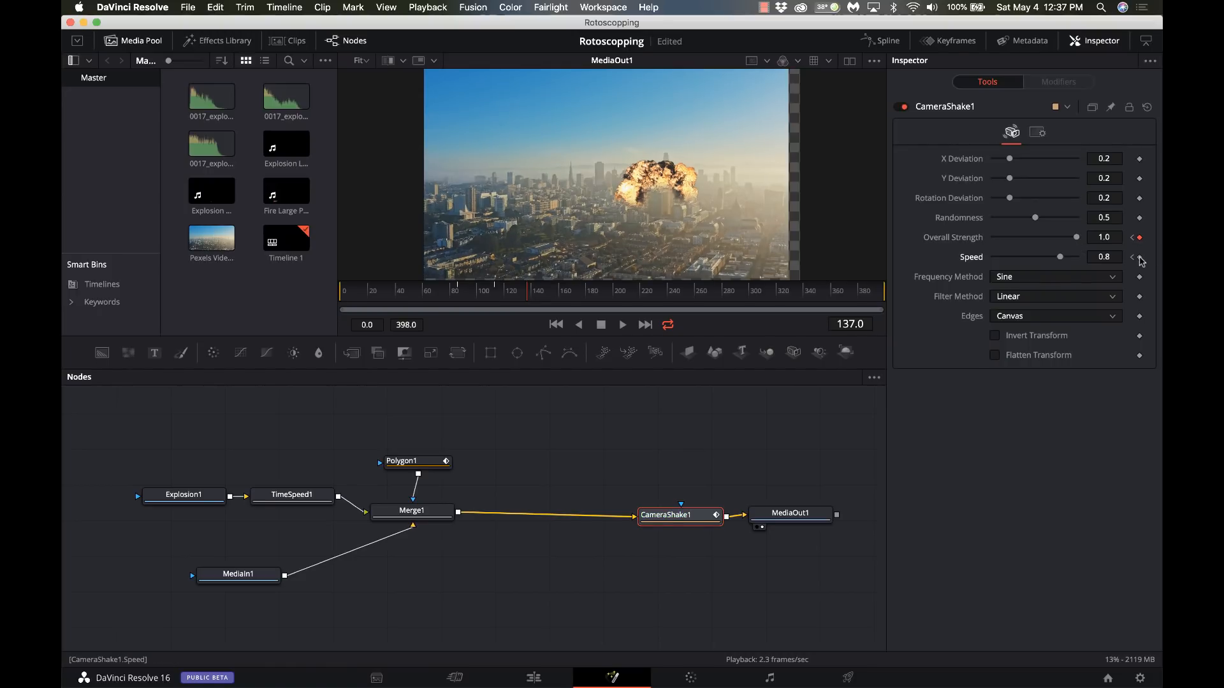
At frame 172, set CameraShake1's Overall Strength and Speed keyframes to 0
left_click(561, 295)
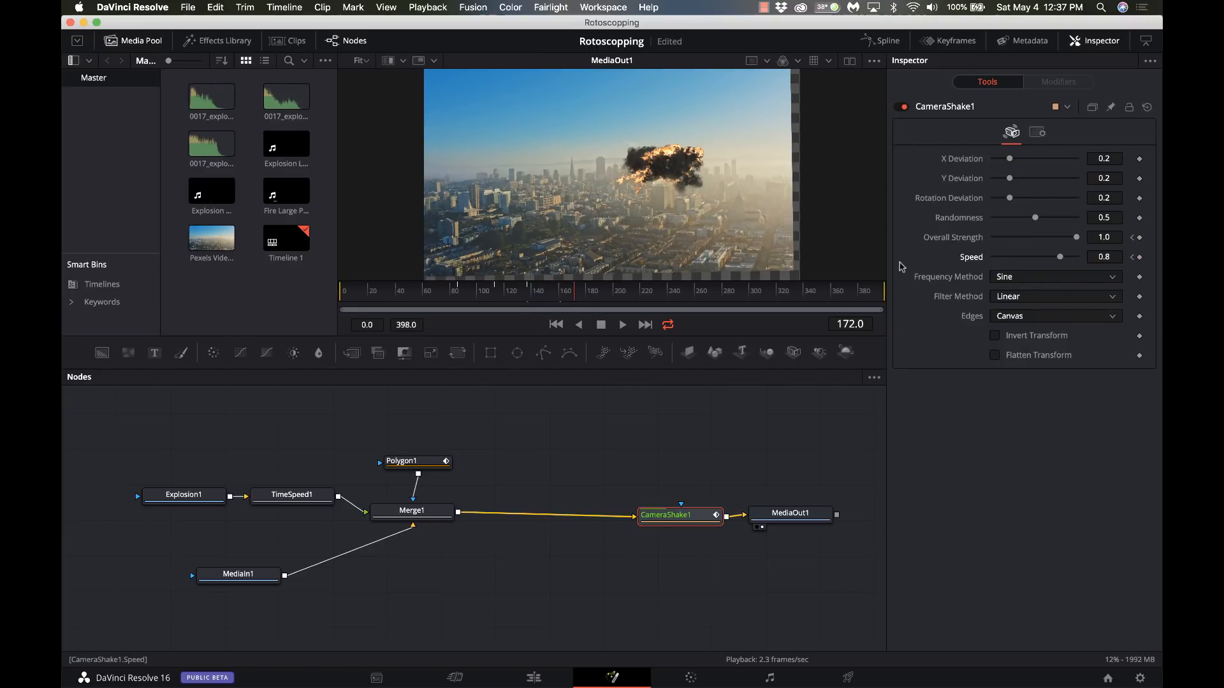
left_click(1112, 237)
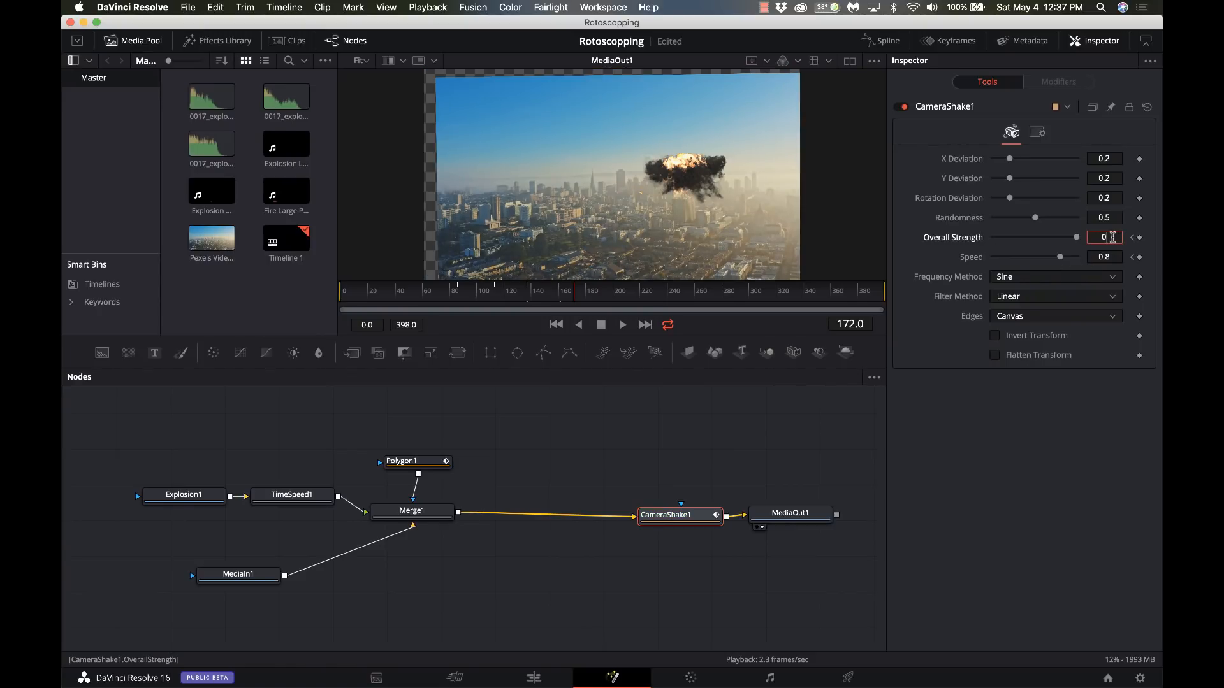
left_click(1112, 256)
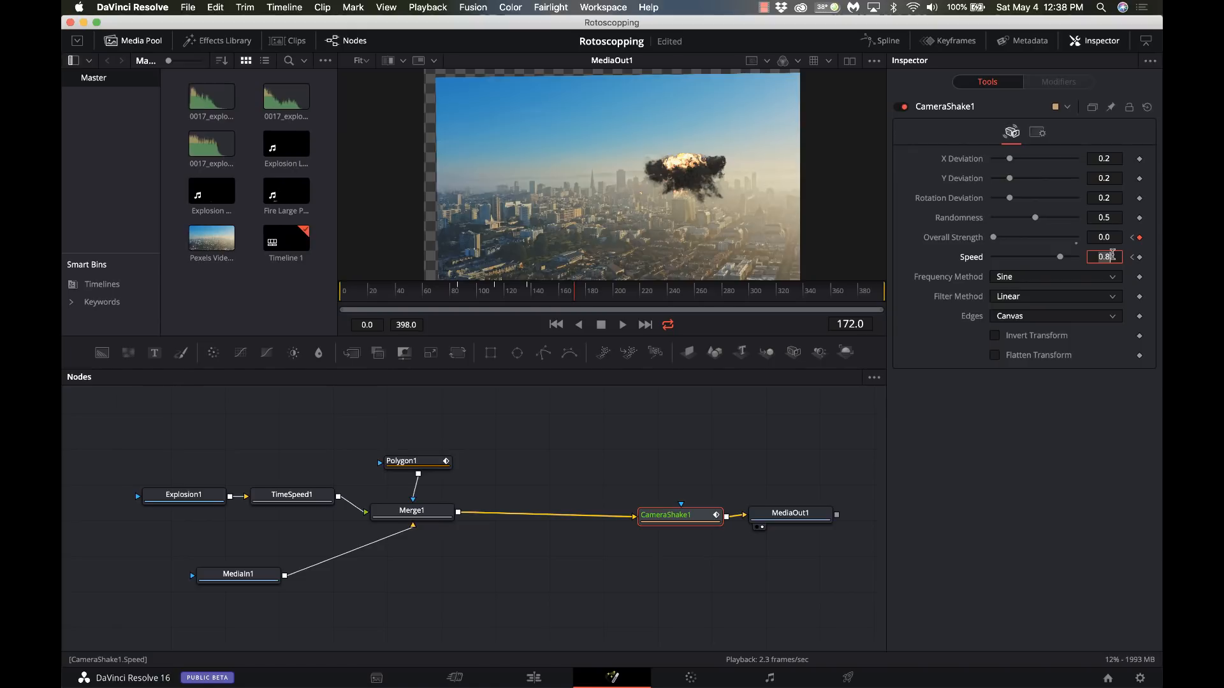
type("0")
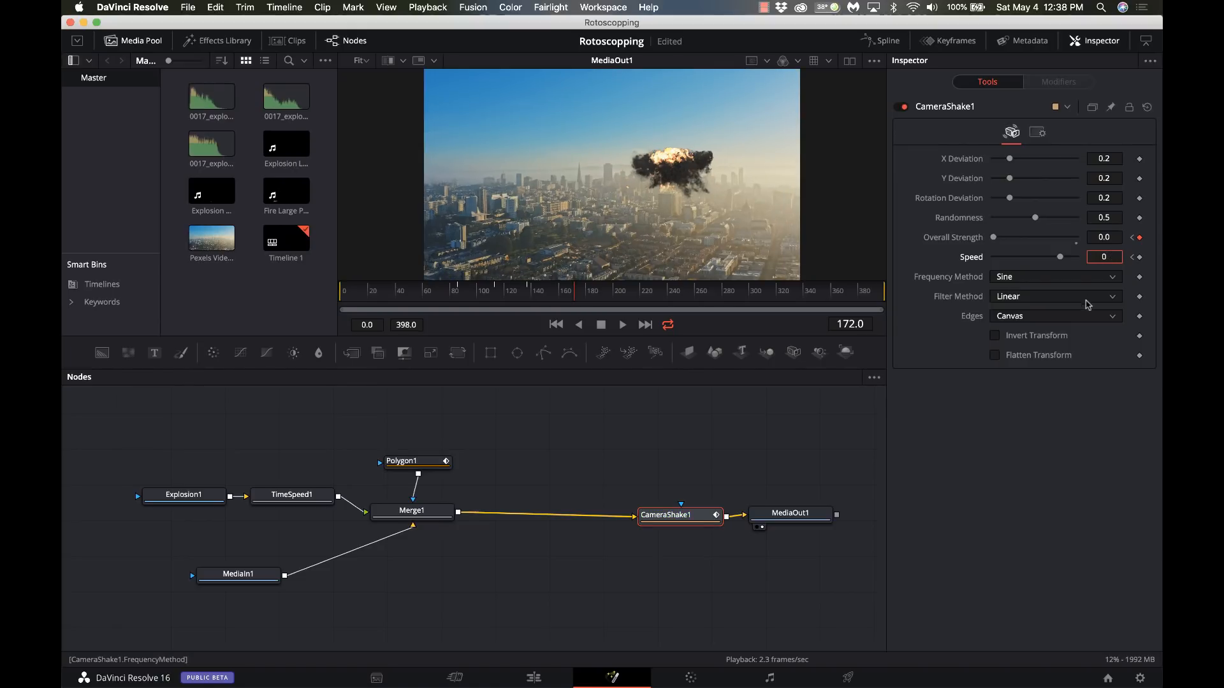
left_click(1106, 236)
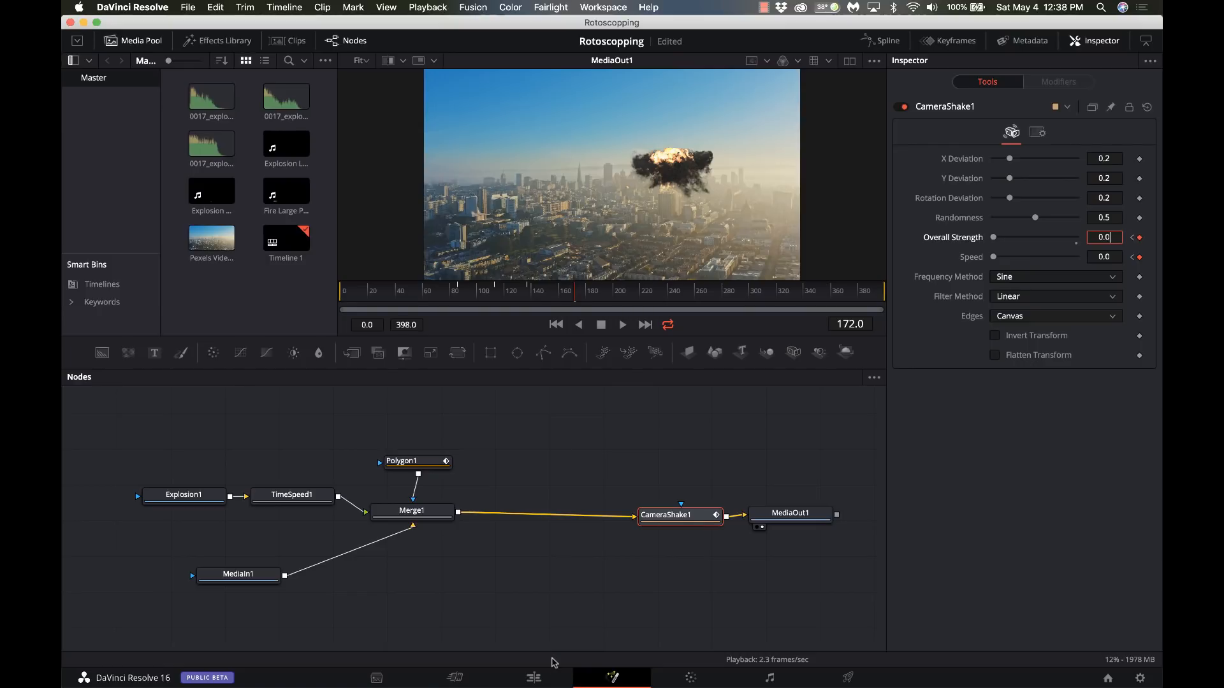
Switch to the Edit page, play the clip from its start, and scrub through the camera shake up to 01:00:24:16
left_click(534, 678)
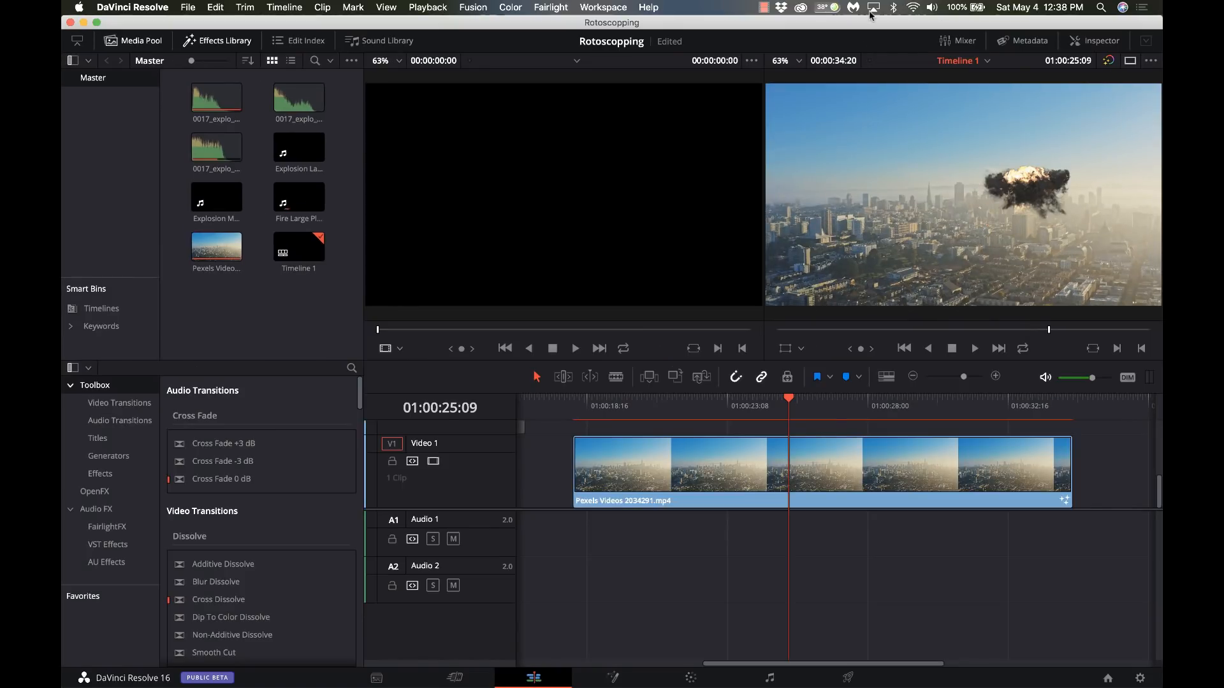
left_click(763, 7)
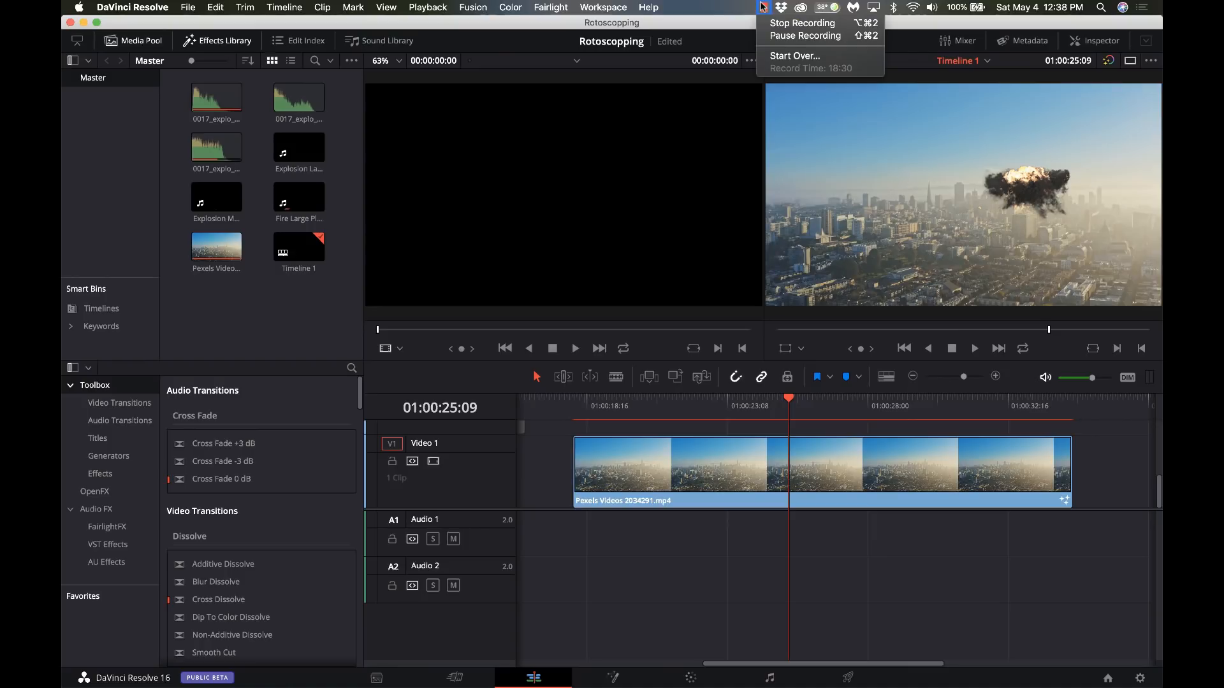
left_click(776, 37)
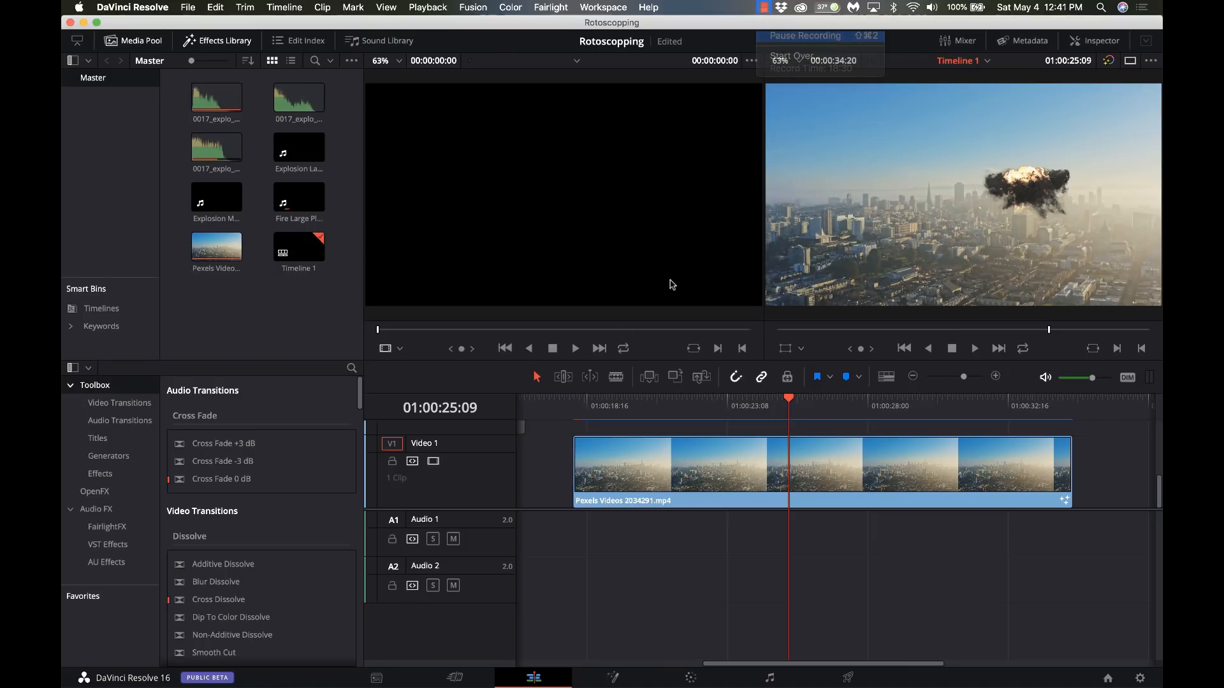
left_click(579, 411)
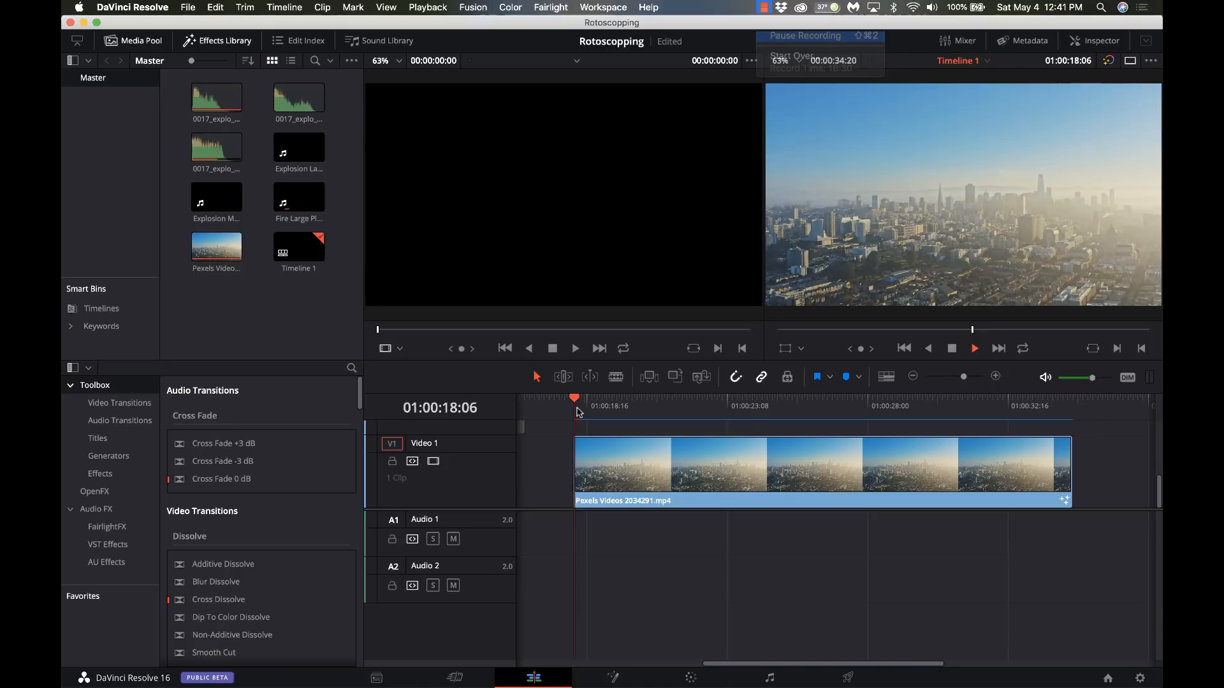
key("space")
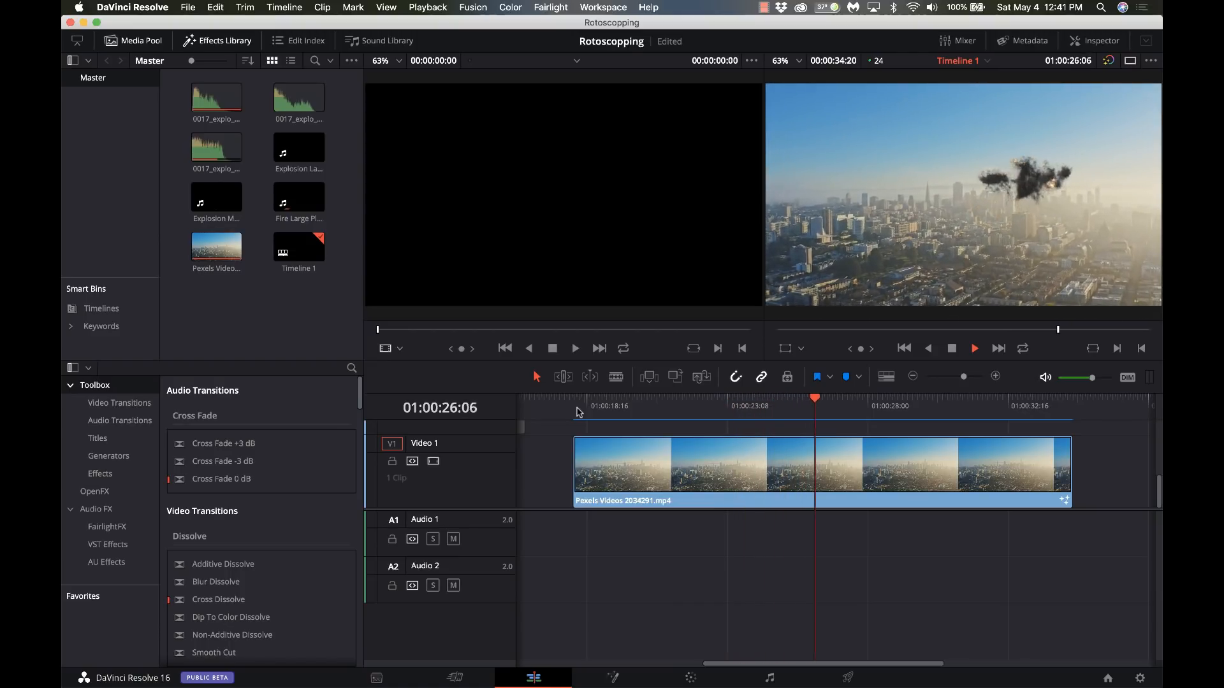
key("space")
left_click(724, 413)
left_click_drag(725, 413, 769, 420)
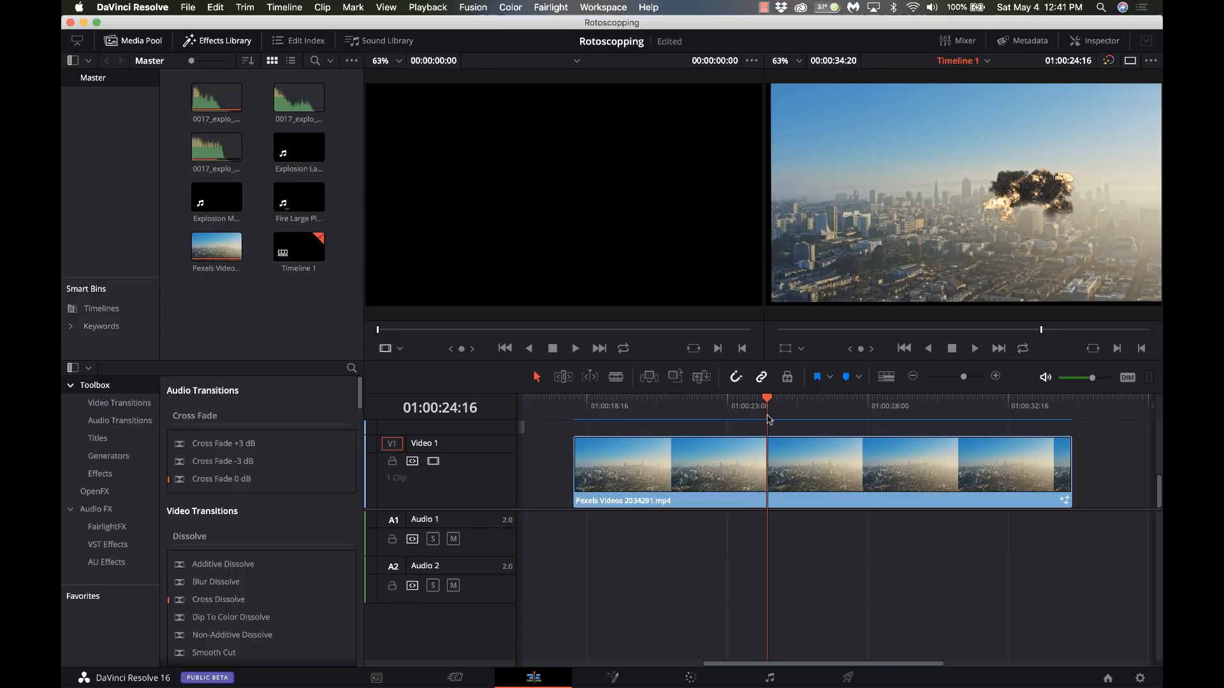
Return to the Fusion page and lower CameraShake1's Speed at the frame 113 keyframe to mid-range
left_click(612, 679)
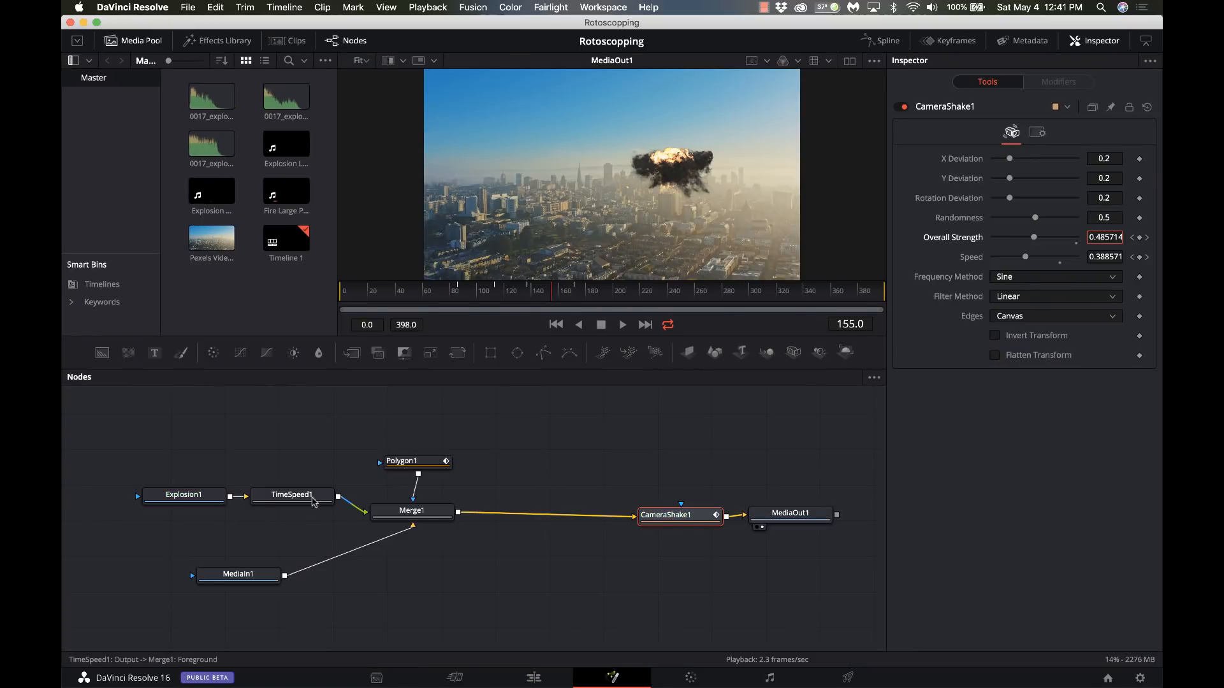
left_click(312, 499)
left_click(669, 515)
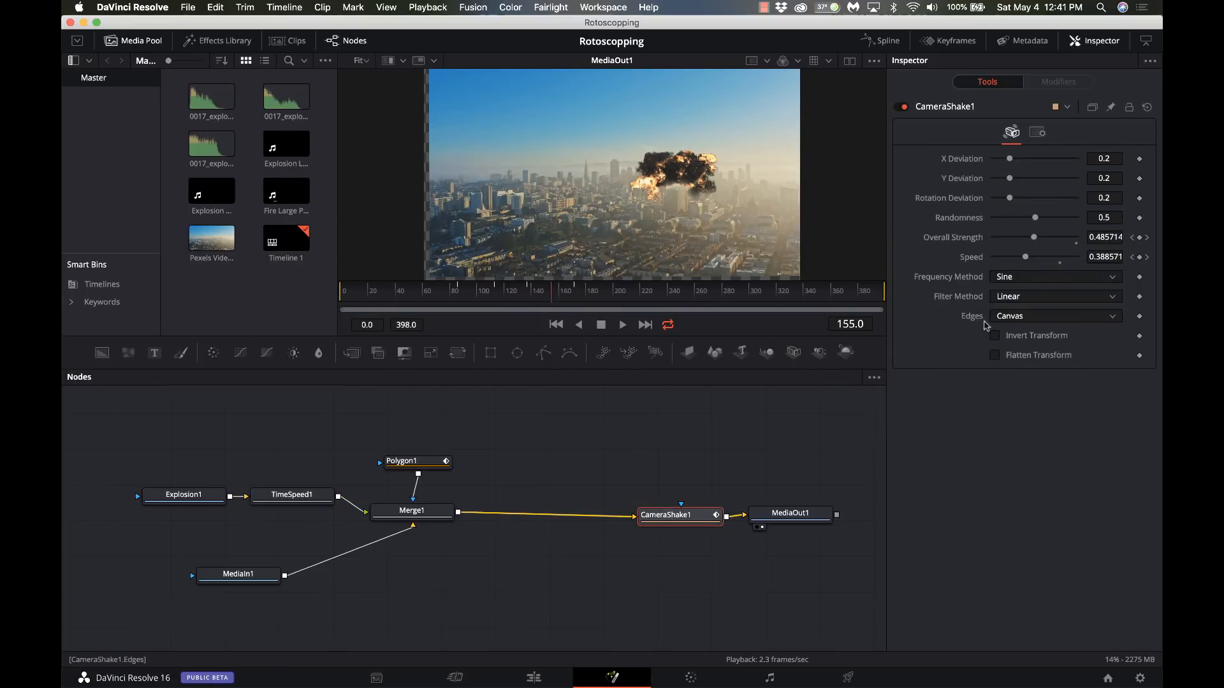
left_click(460, 292)
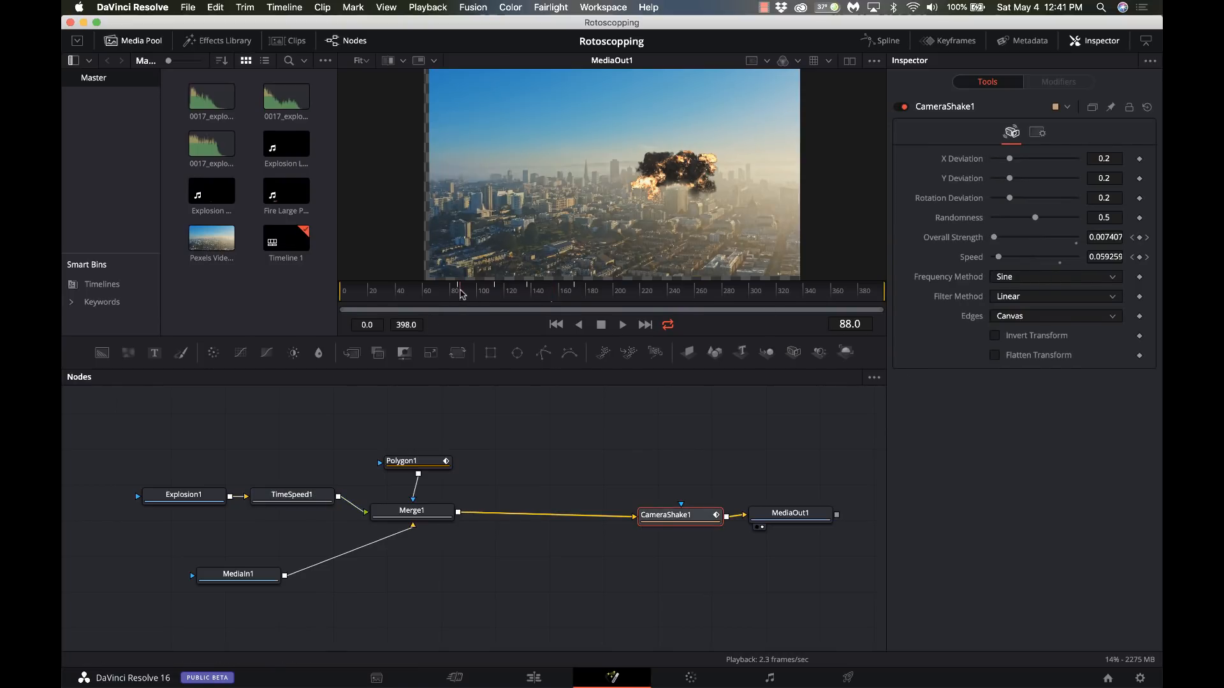
left_click(458, 294)
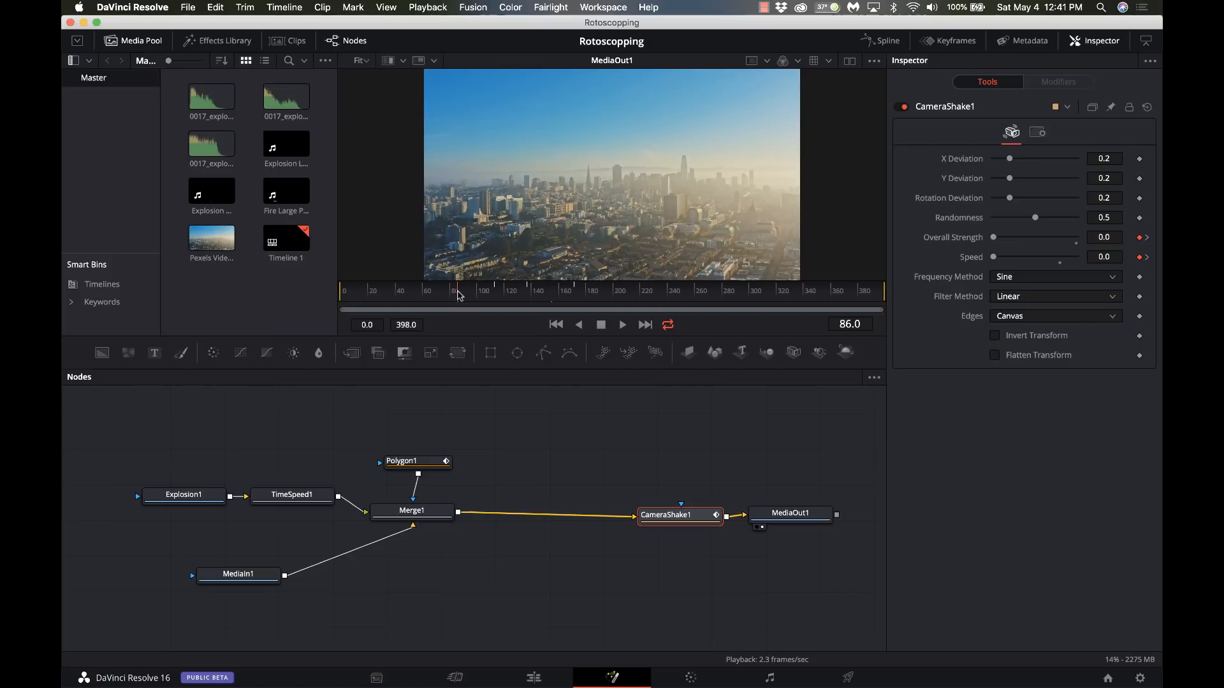
left_click(495, 293)
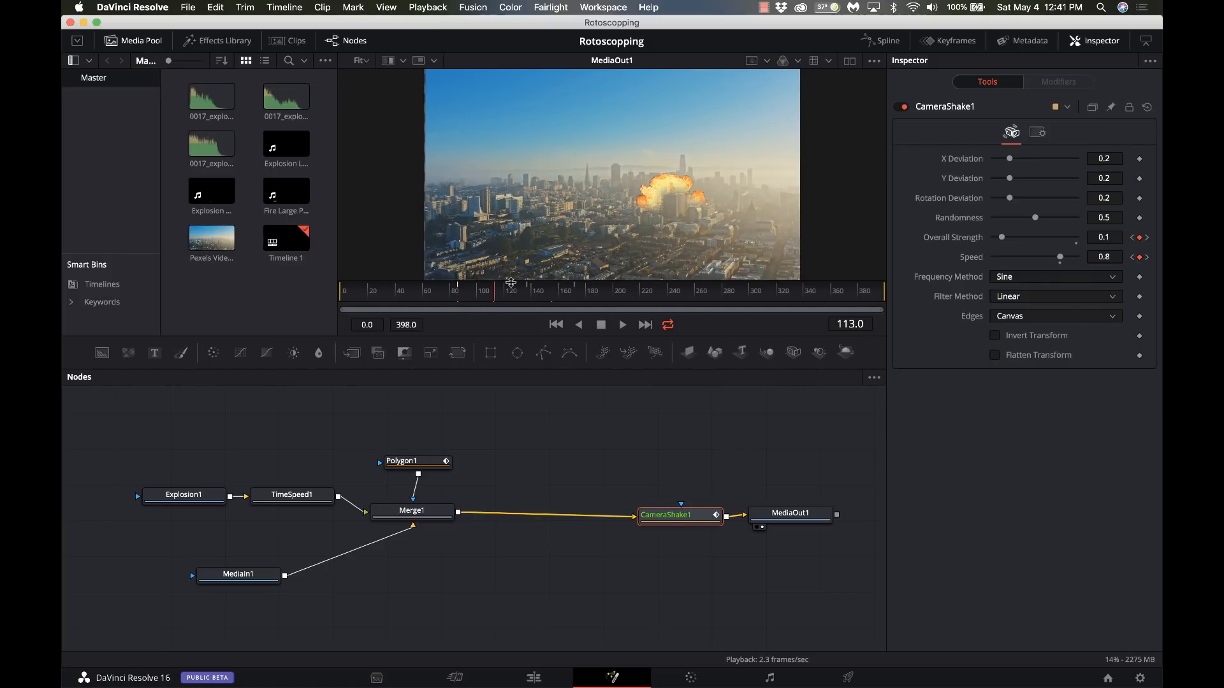
left_click(1035, 257)
Set CameraShake1's Overall Strength at the frame 137 keyframe to 0.4, and go to its next keyframe at frame 172
left_click(530, 292)
left_click_drag(530, 292, 527, 297)
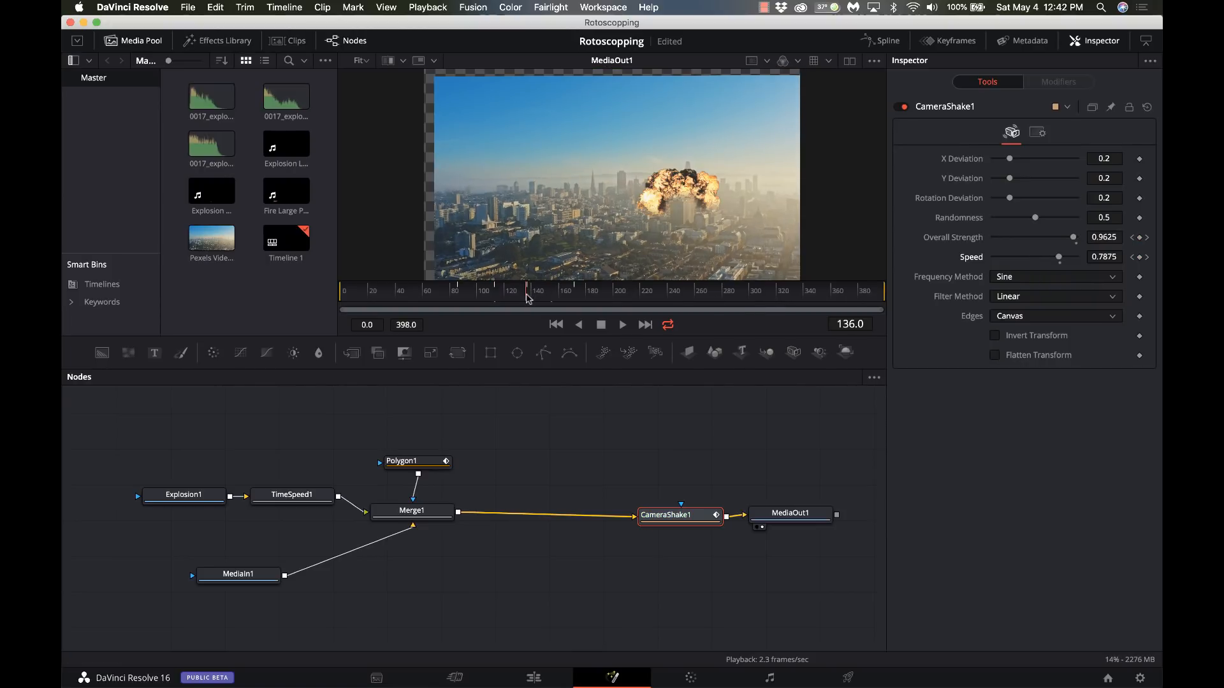
key("Right")
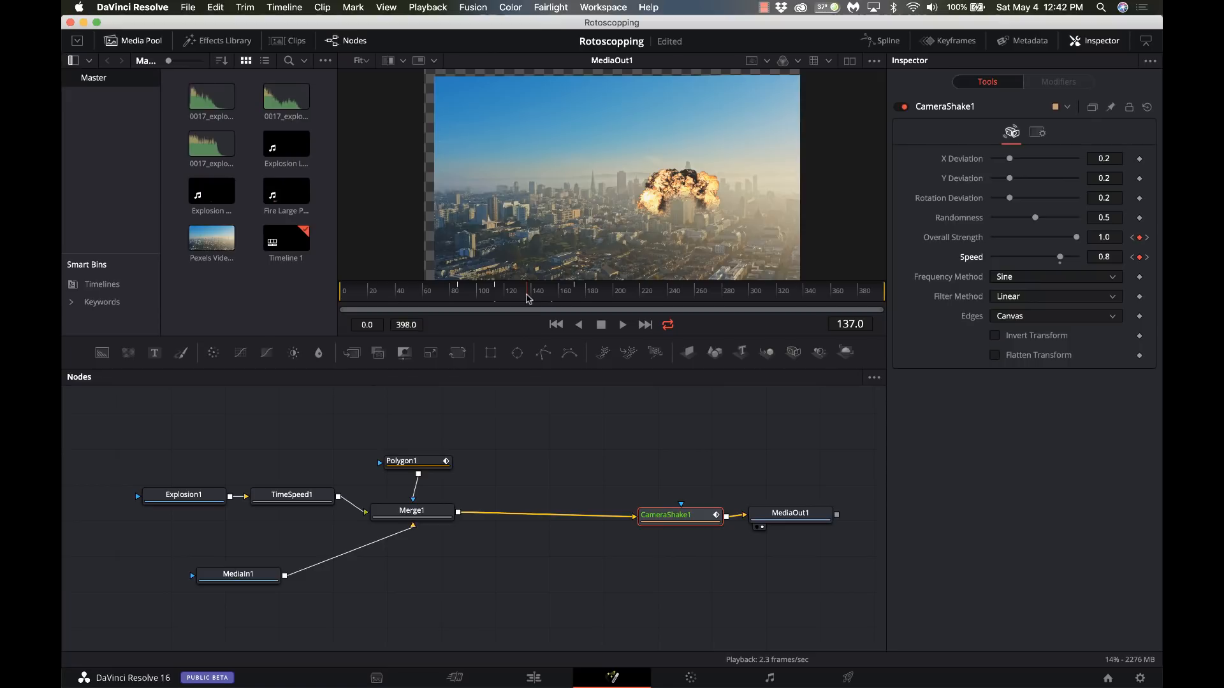
left_click(1030, 240)
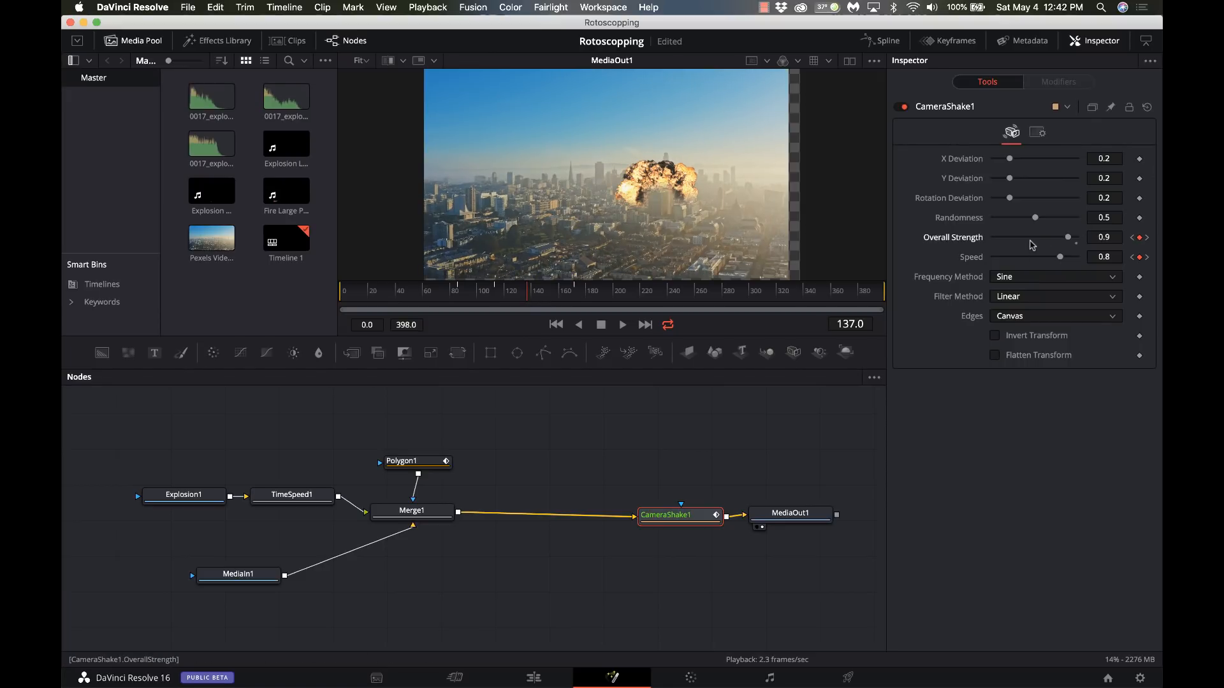
left_click(1031, 241)
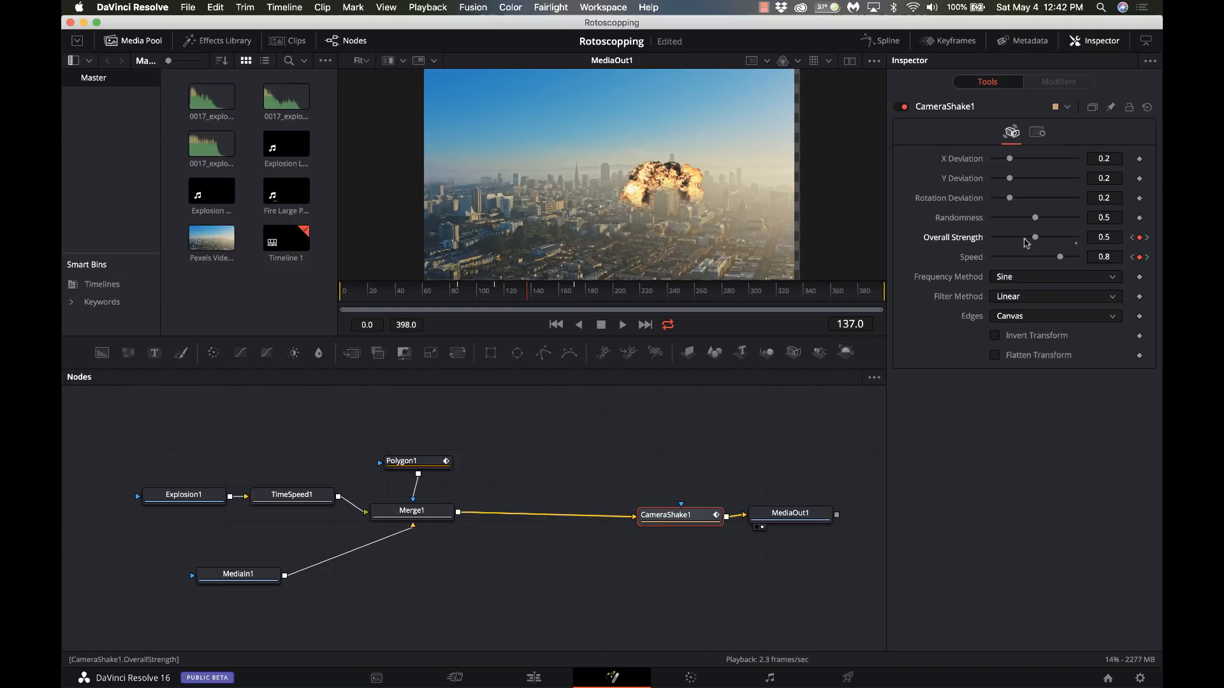
left_click(1026, 243)
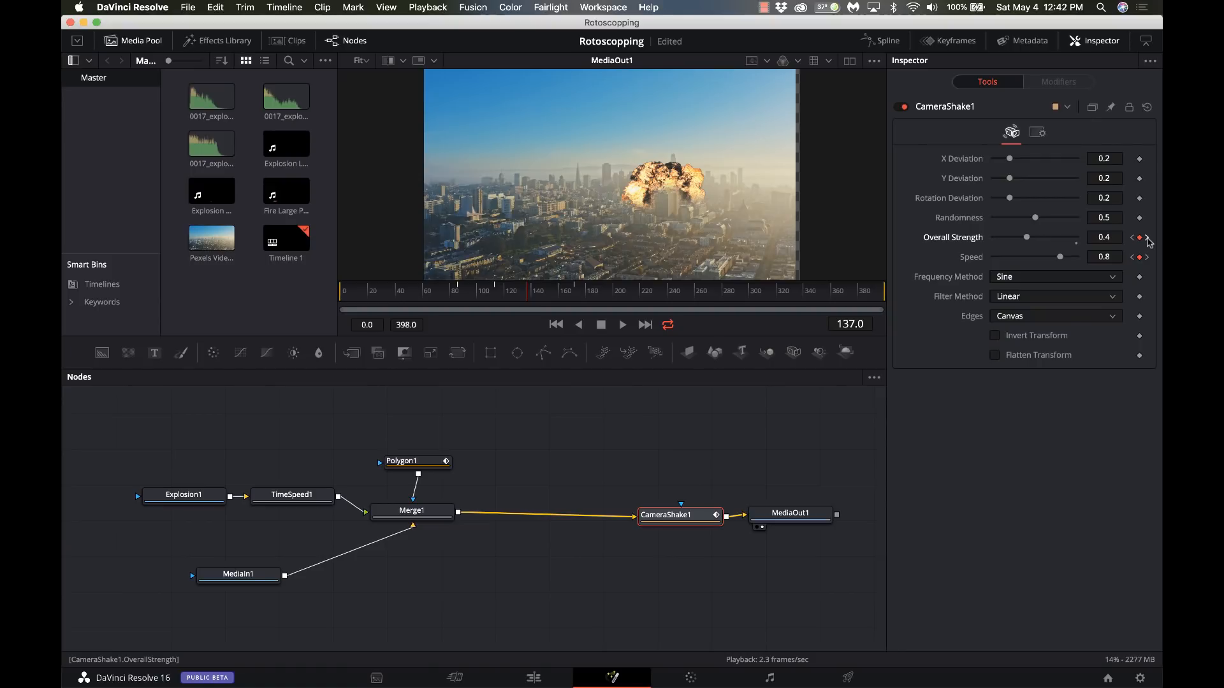
left_click(1147, 238)
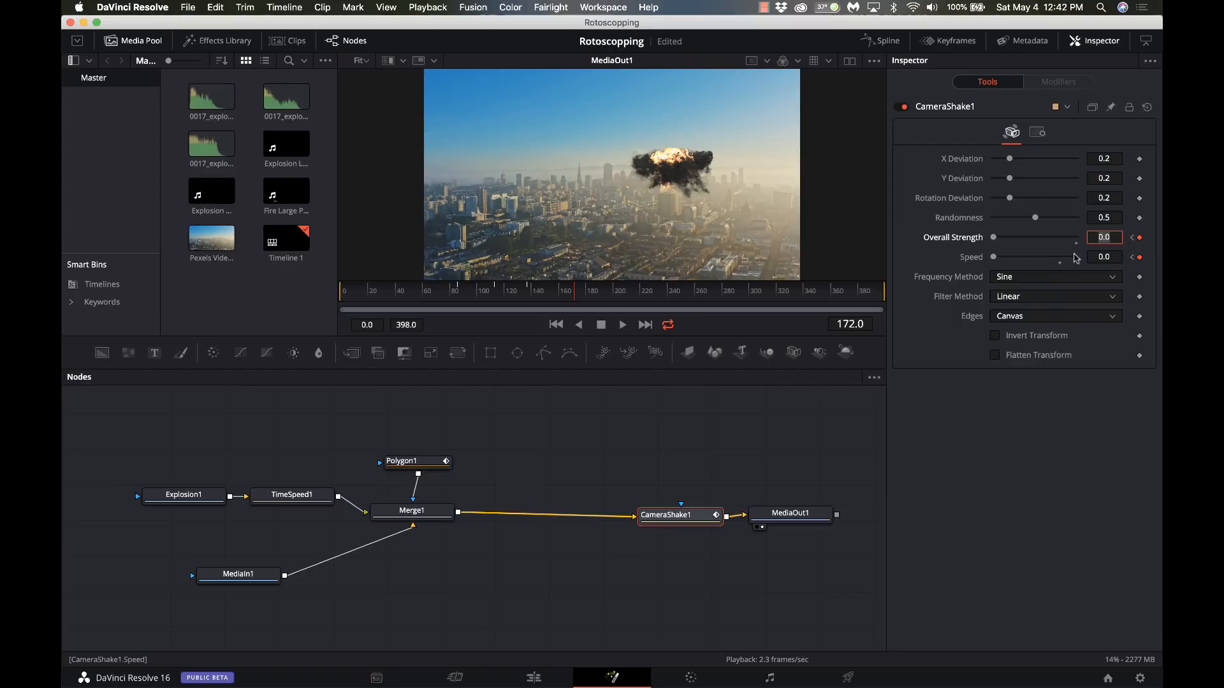
Go back to CameraShake1's keyframe at frame 137 and move Explosion1 farther away from TimeSpeed1 in the node graph
left_click(1132, 237)
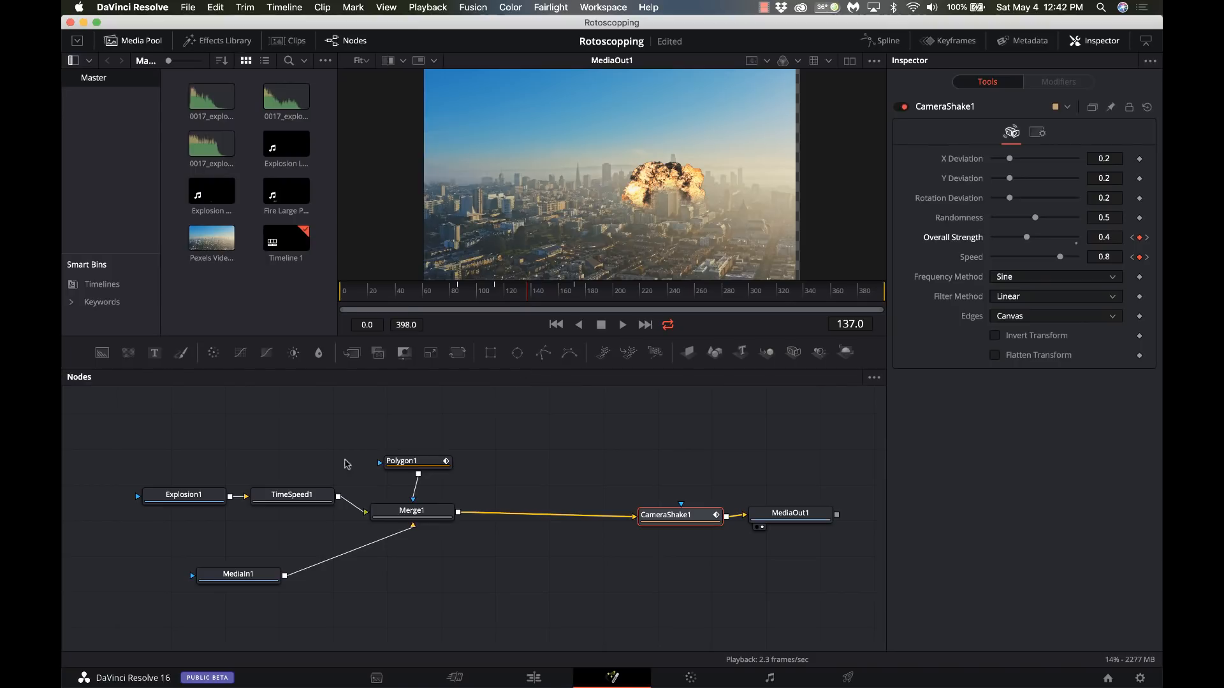
left_click_drag(202, 503, 154, 504)
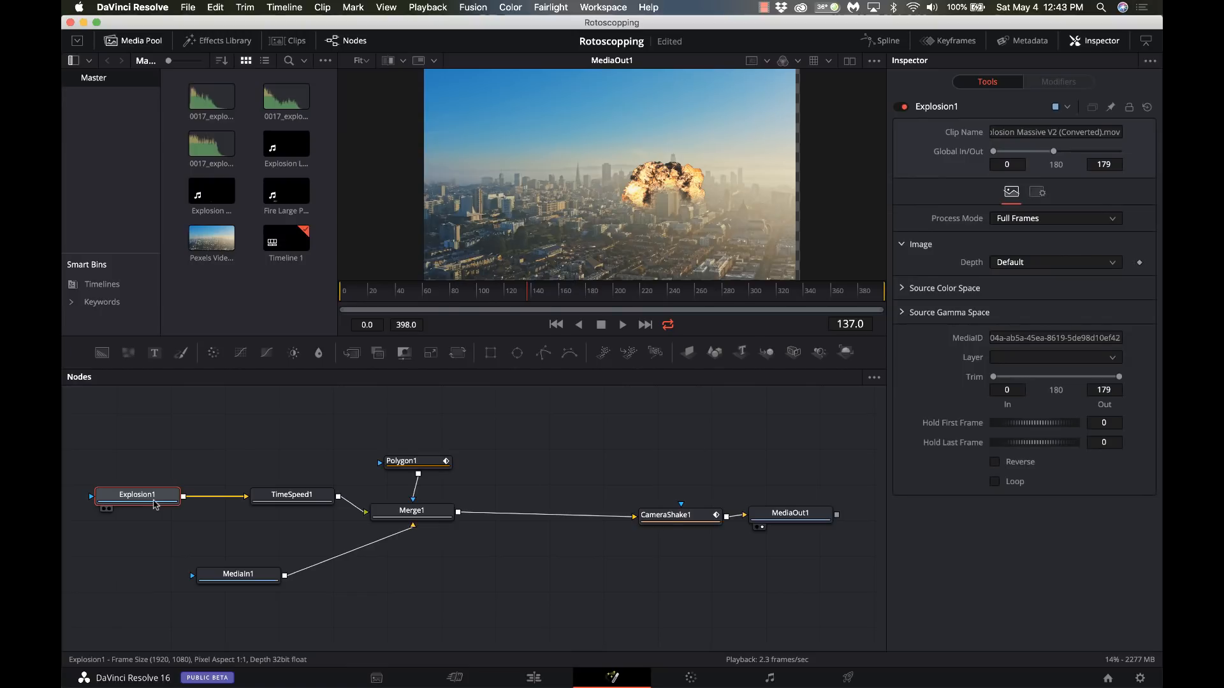
Try a Transform node between Explosion1 and TimeSpeed1 with Size 1.1
key("shift+space")
type("camer")
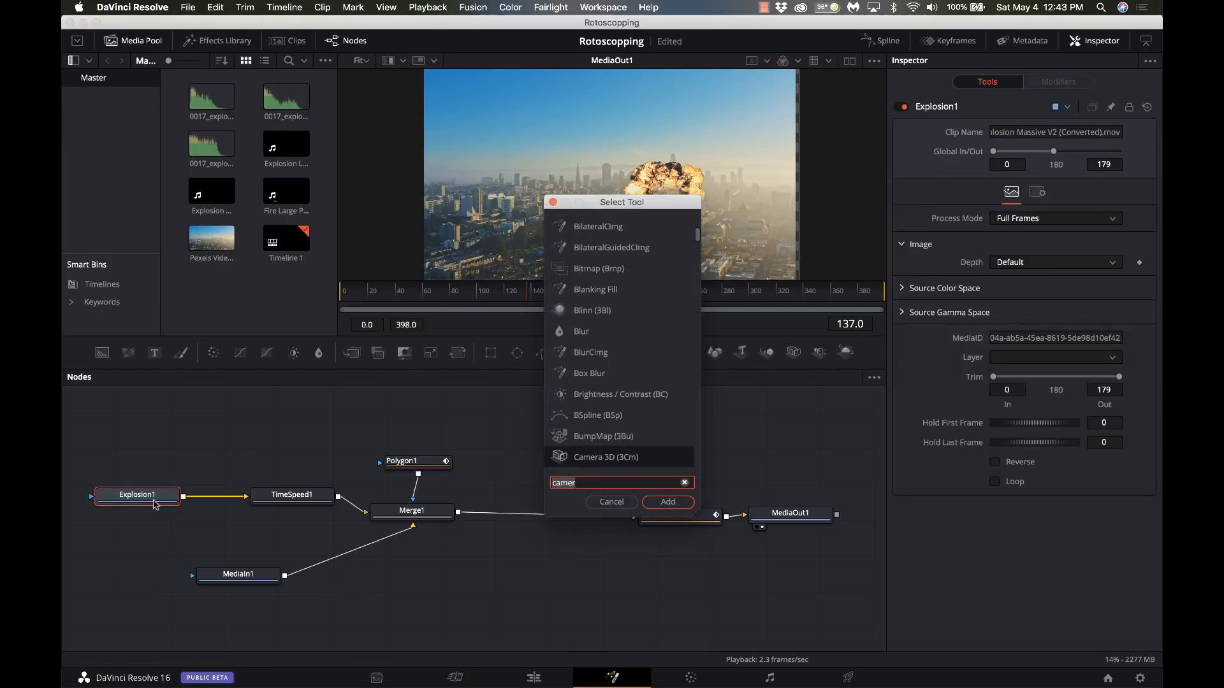
type("trans")
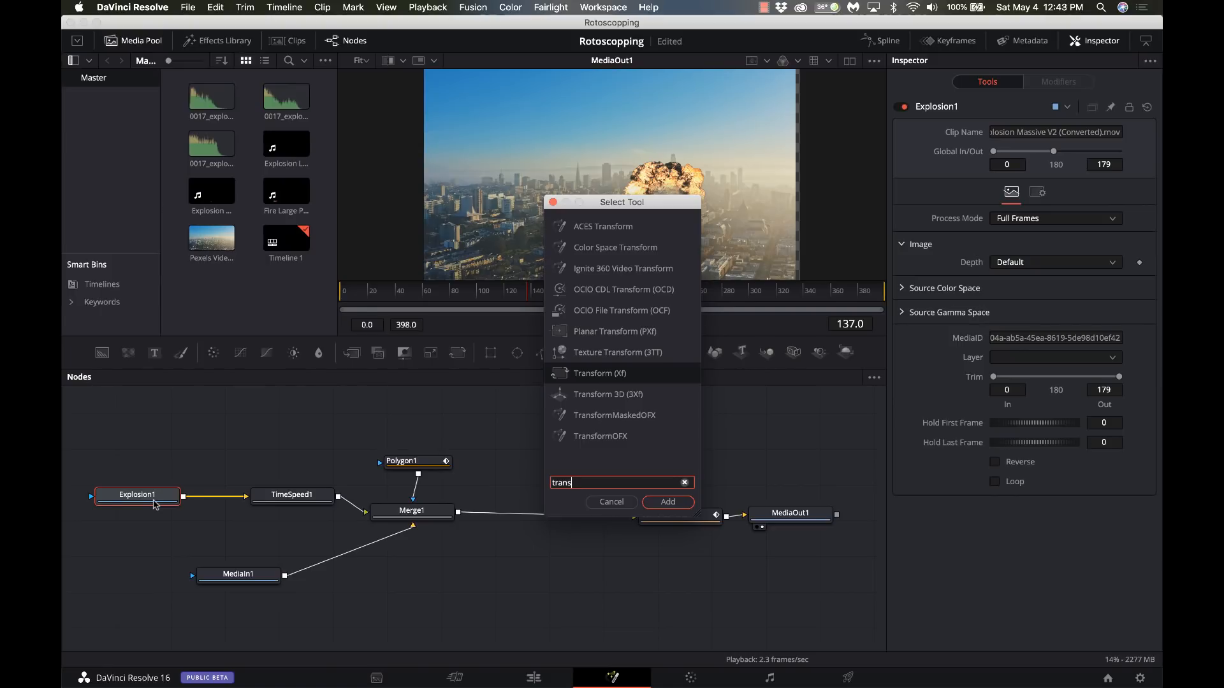
key("Return")
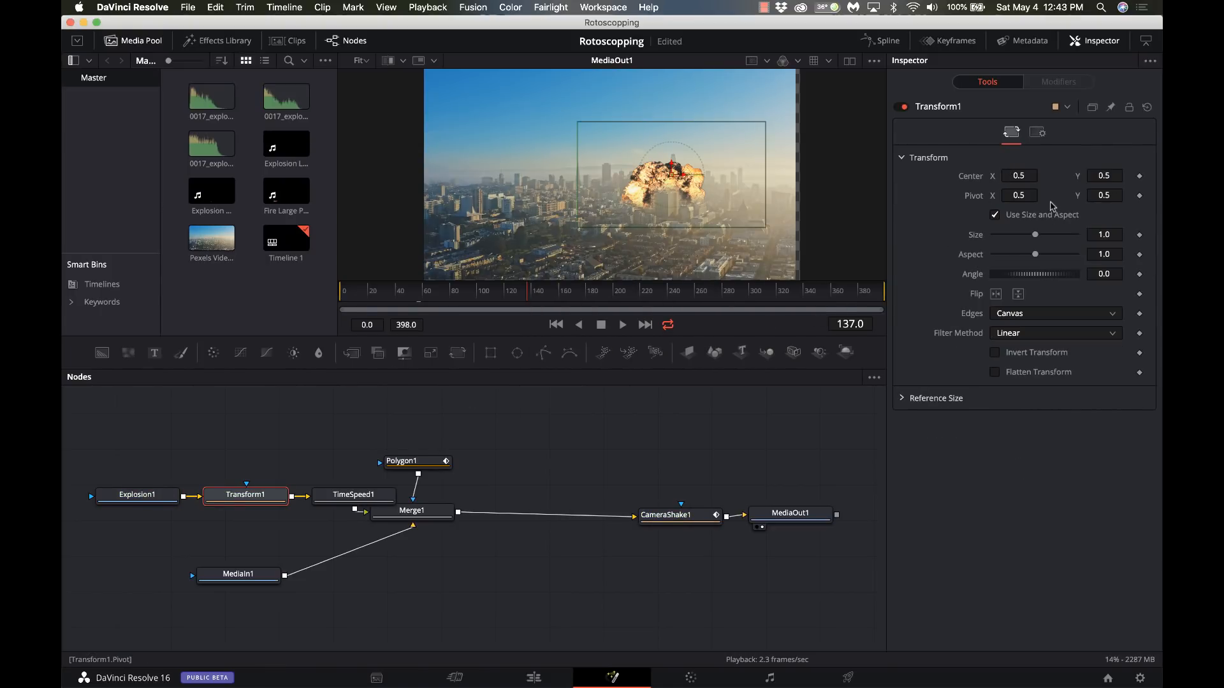
left_click(1110, 235)
key("Tab")
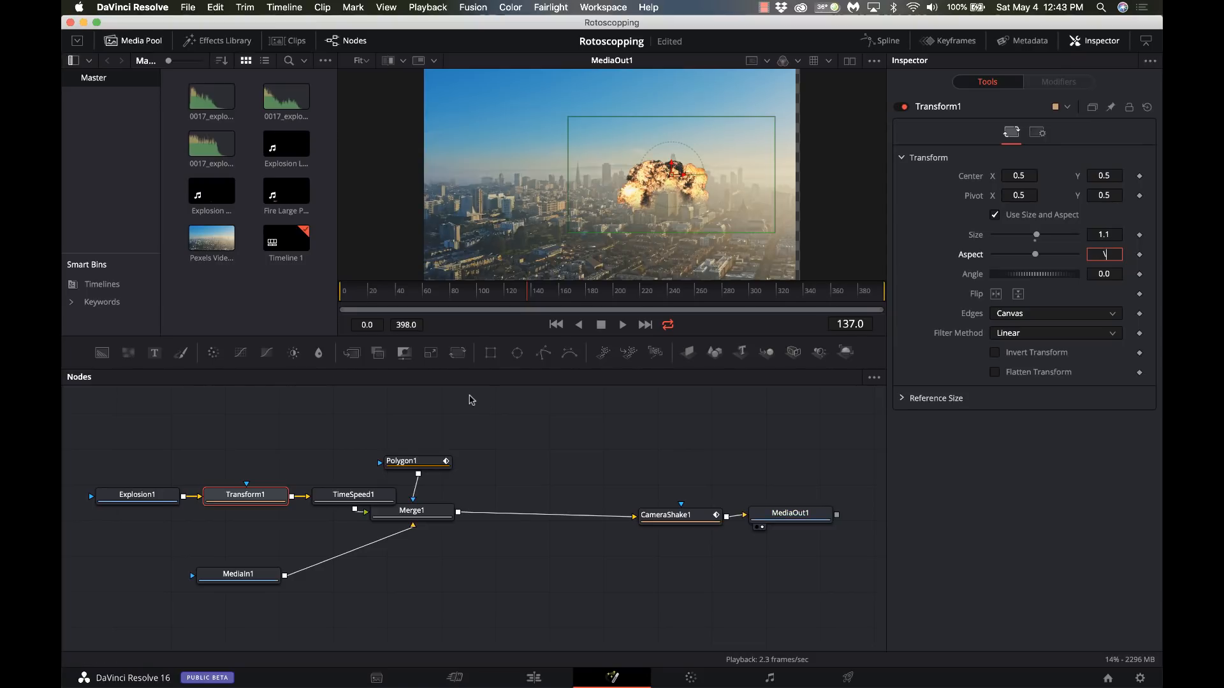
Delete the Transform node placed after Explosion1
left_click(215, 502)
left_click(213, 522)
left_click(233, 500)
key("Delete")
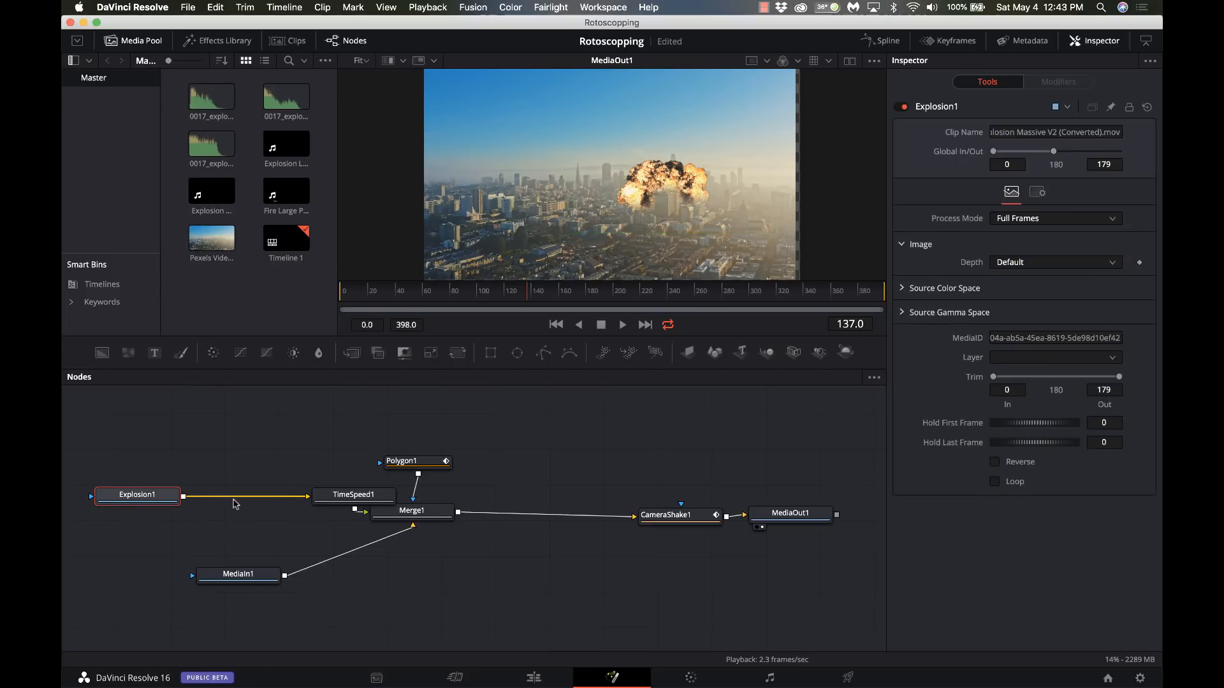
Insert a Transform node between MediaIn1 and Merge1
left_click(251, 580)
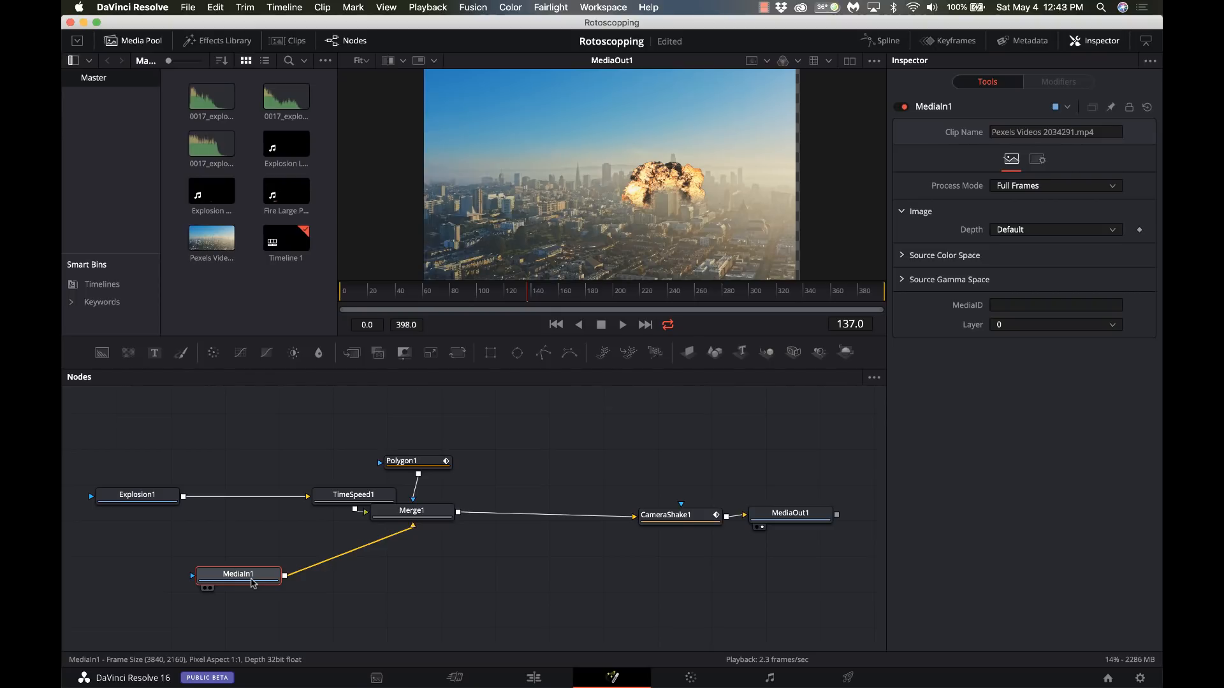
key("shift+space")
type("trans")
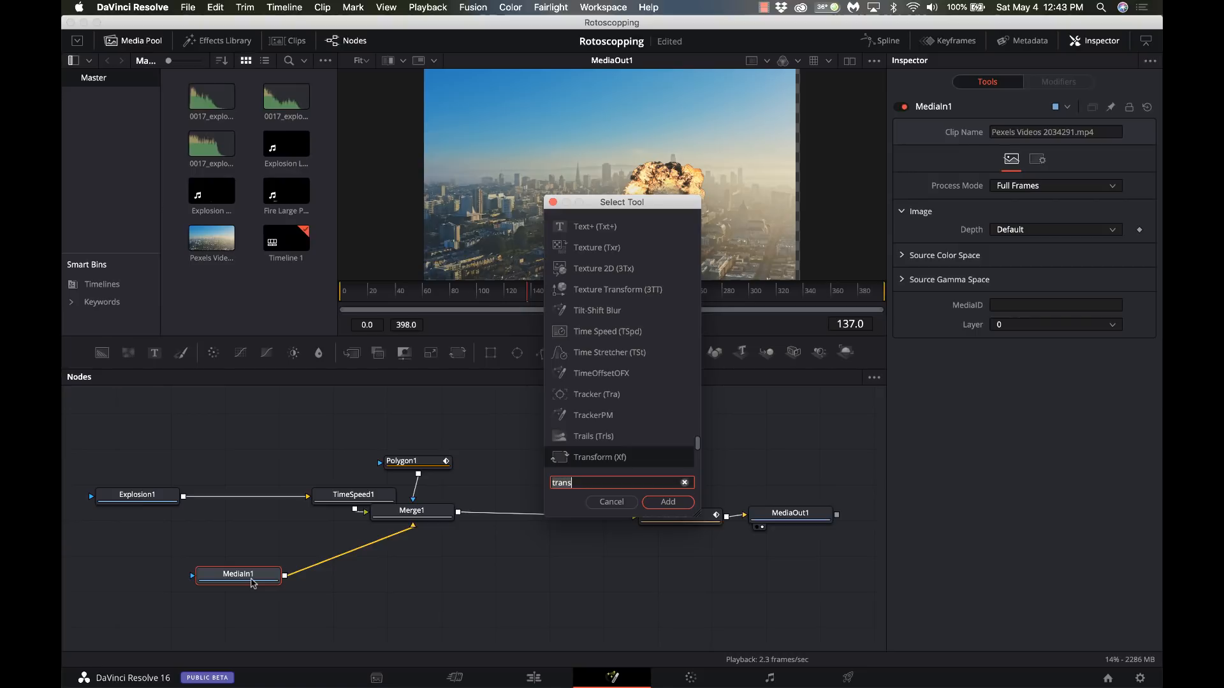
key("BackSpace")
key("BackSpace")
key("BackSpace")
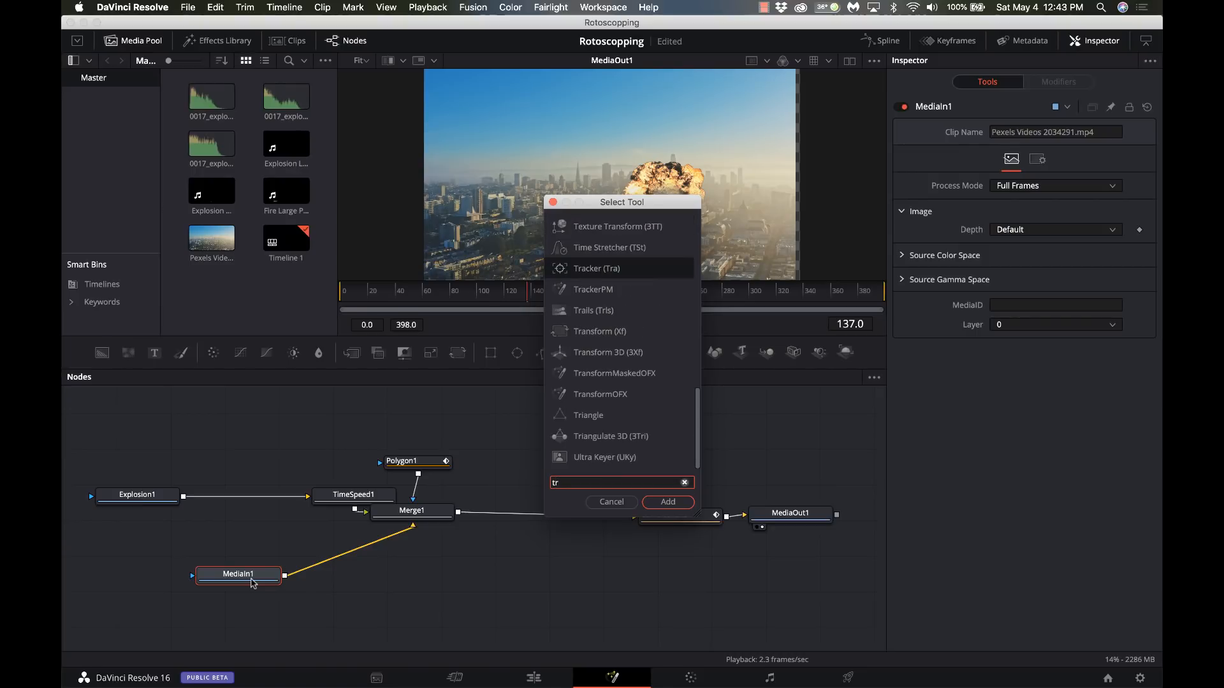
type("ansf")
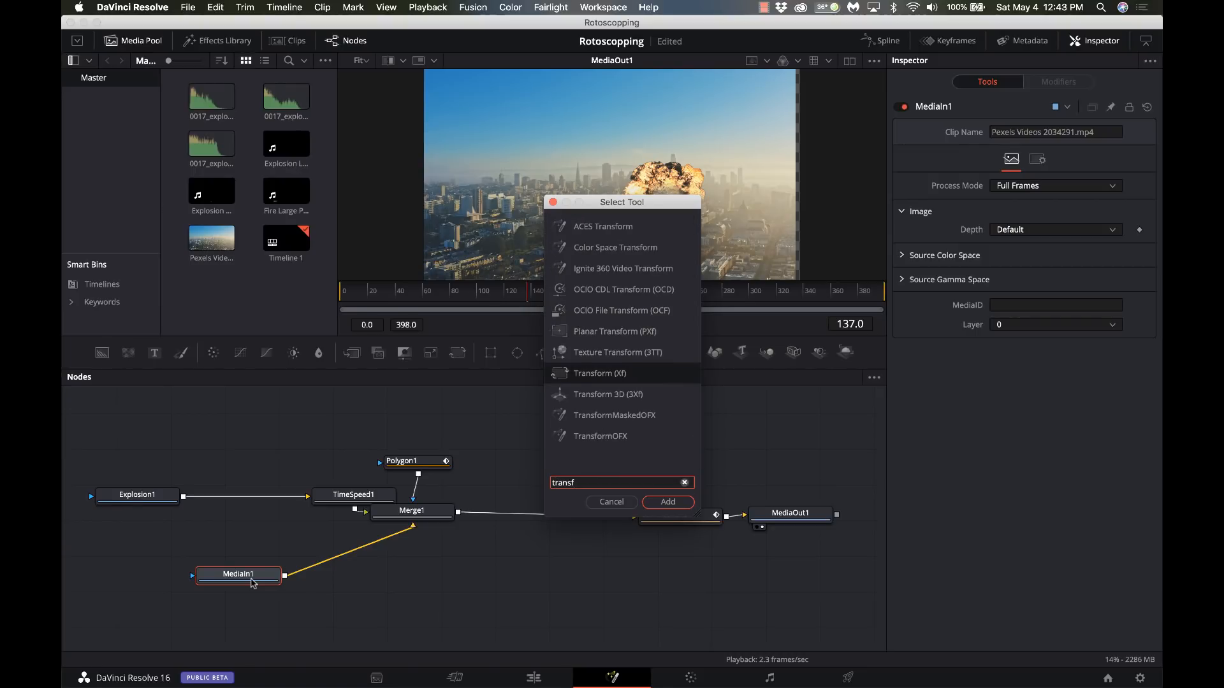
key("Return")
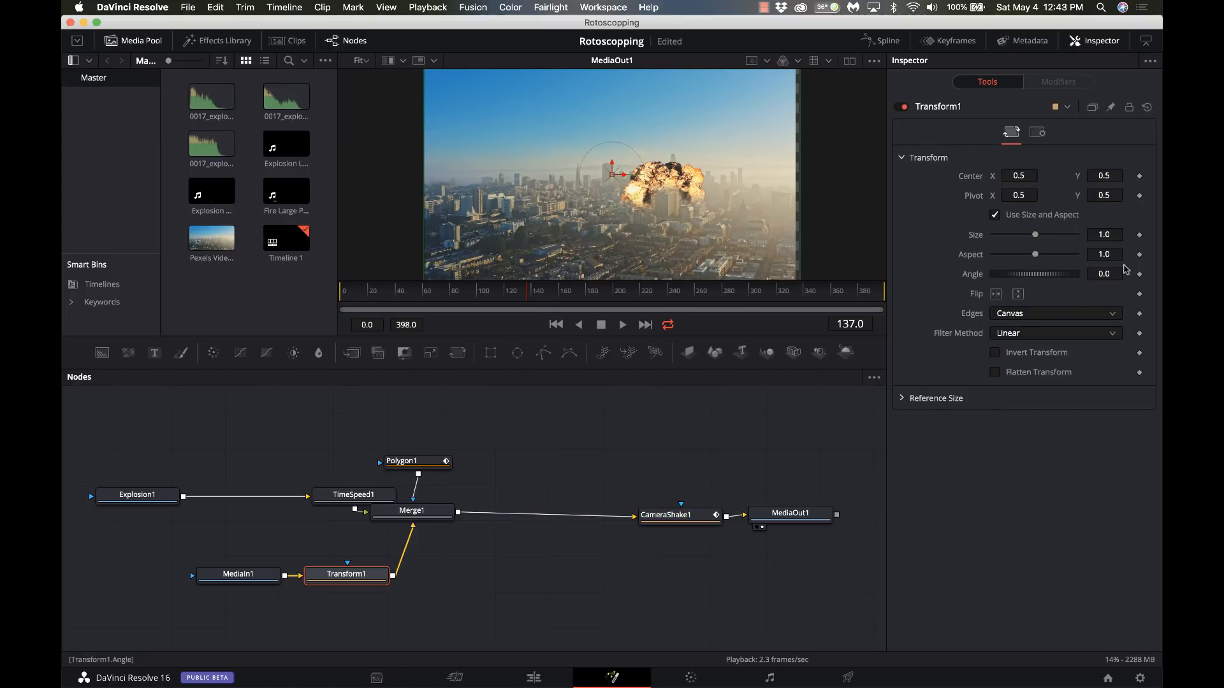
Set the Size of the Transform node after MediaIn1 to 1.1
left_click(1108, 233)
type("1.3")
key("Tab")
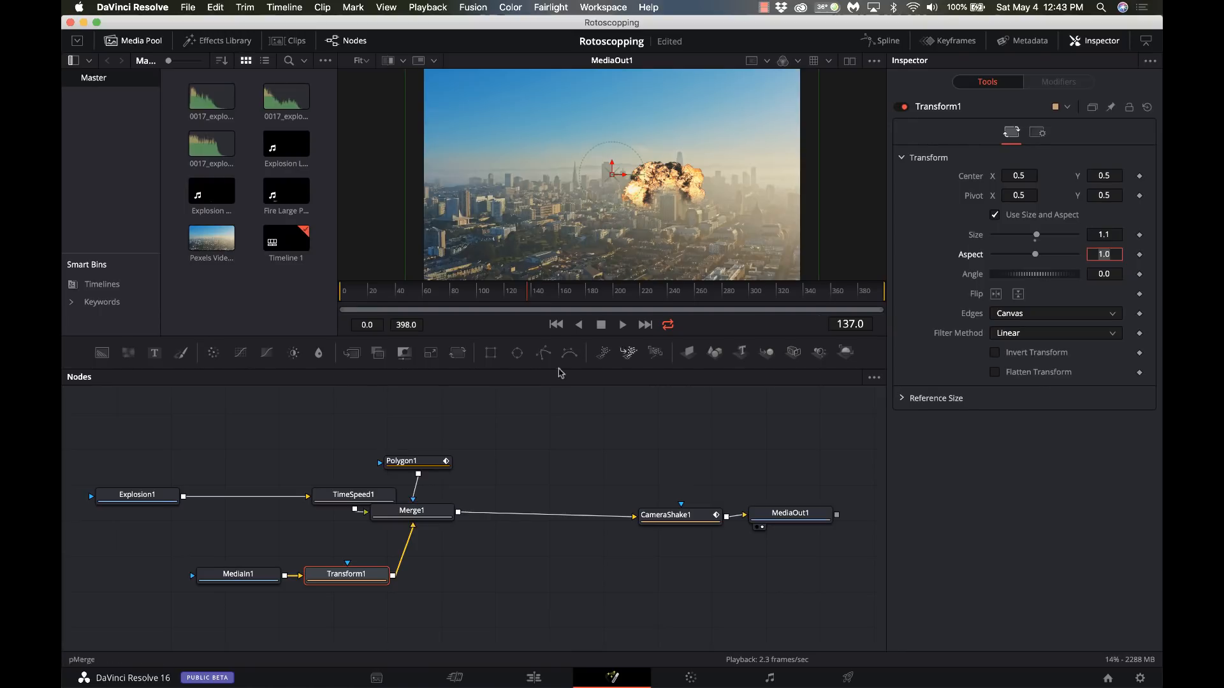
At frame 137, move Polygon1's points to fit the tall building's roof corners and the base of its right edge
left_click(425, 464)
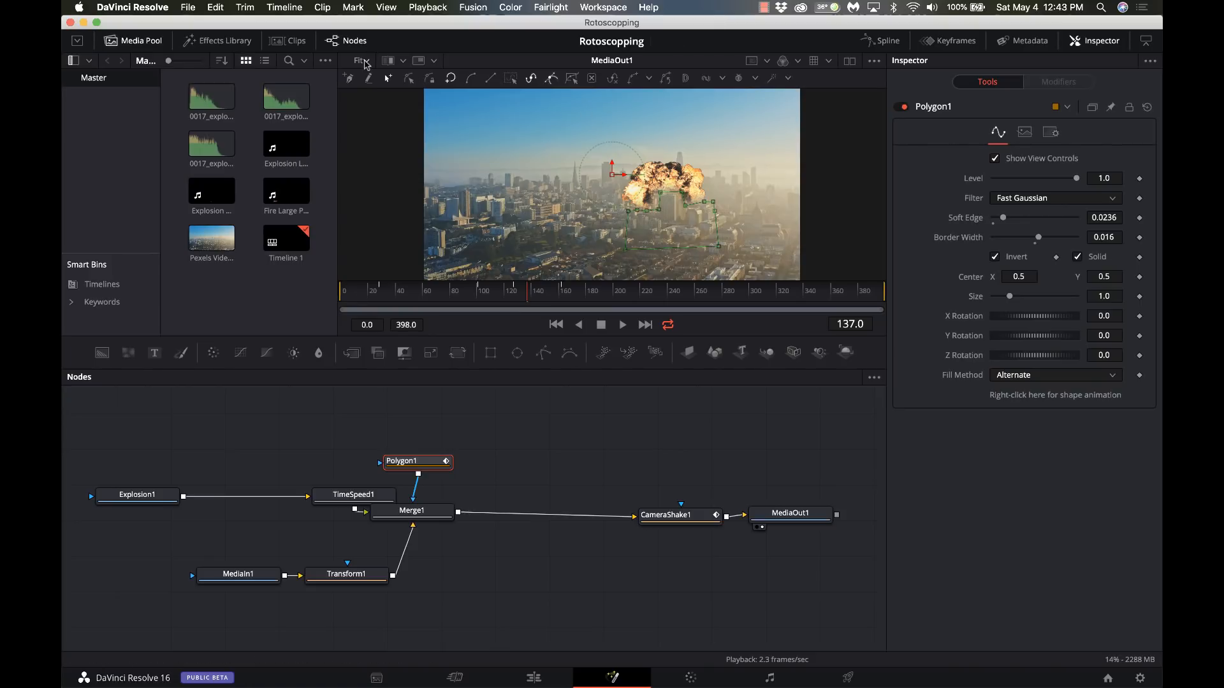
left_click(366, 62)
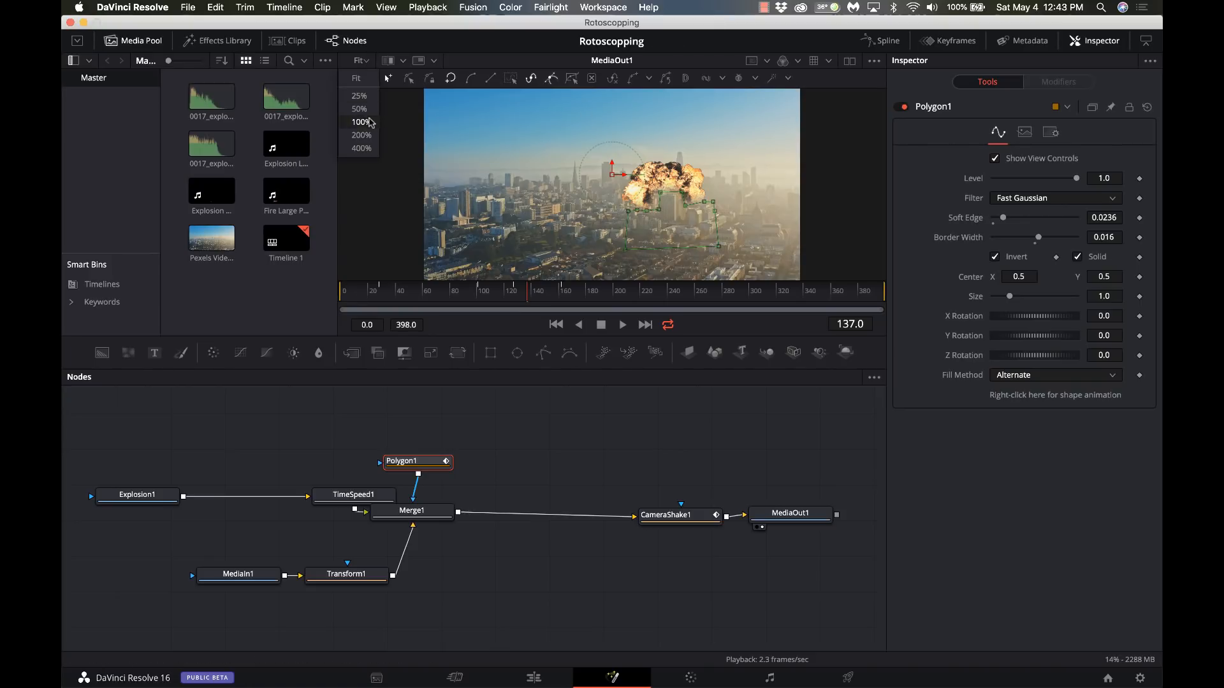
left_click(364, 121)
scroll(535, 201, "down", 5)
scroll(536, 201, "right", 5)
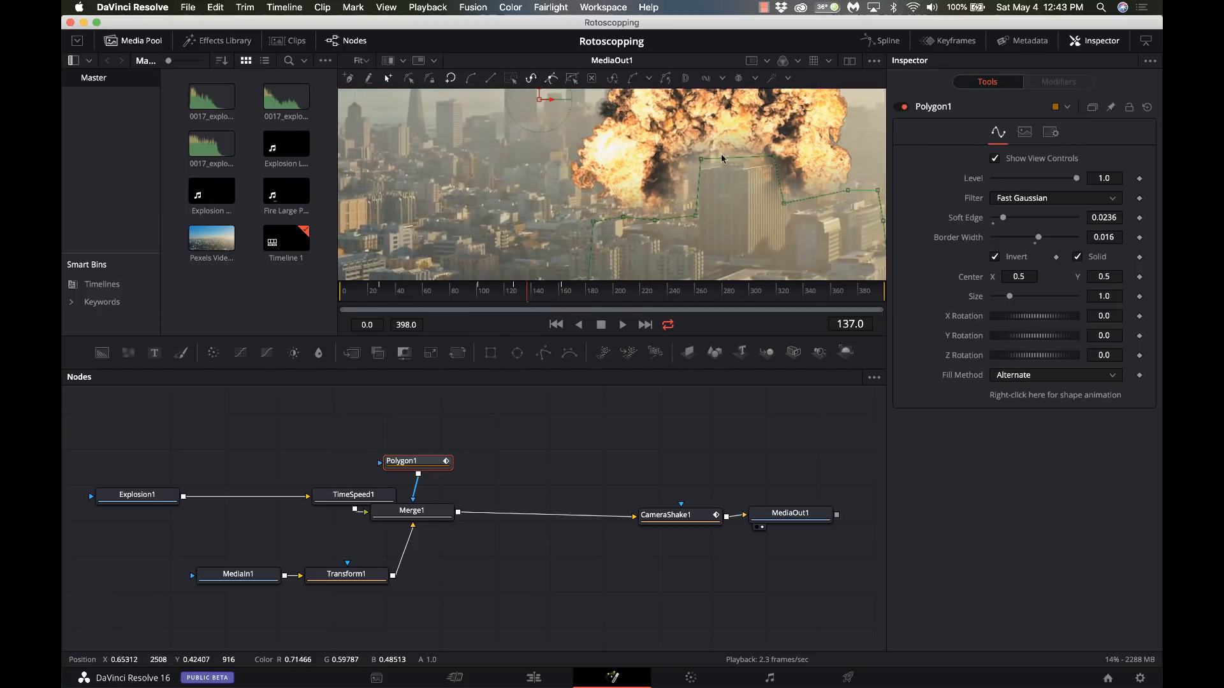
left_click(701, 159)
mouse_move(702, 157)
left_mouse_down()
mouse_move(765, 156)
mouse_move(694, 168)
left_mouse_up()
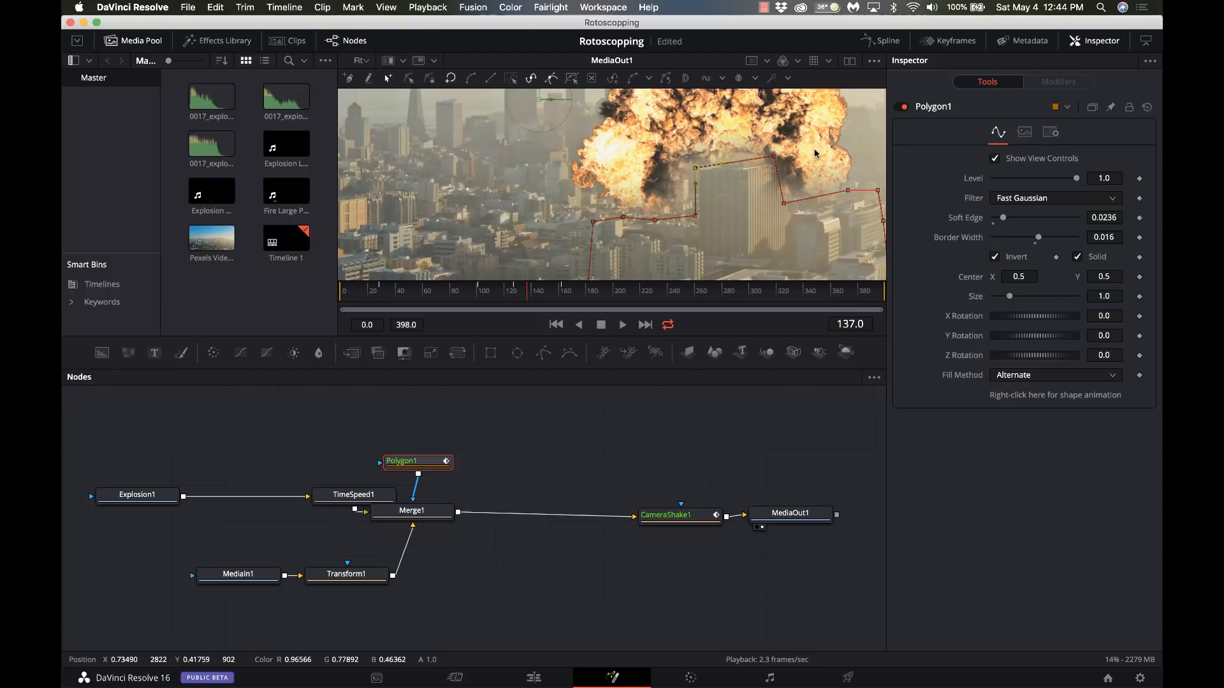
left_click_drag(774, 157, 786, 211)
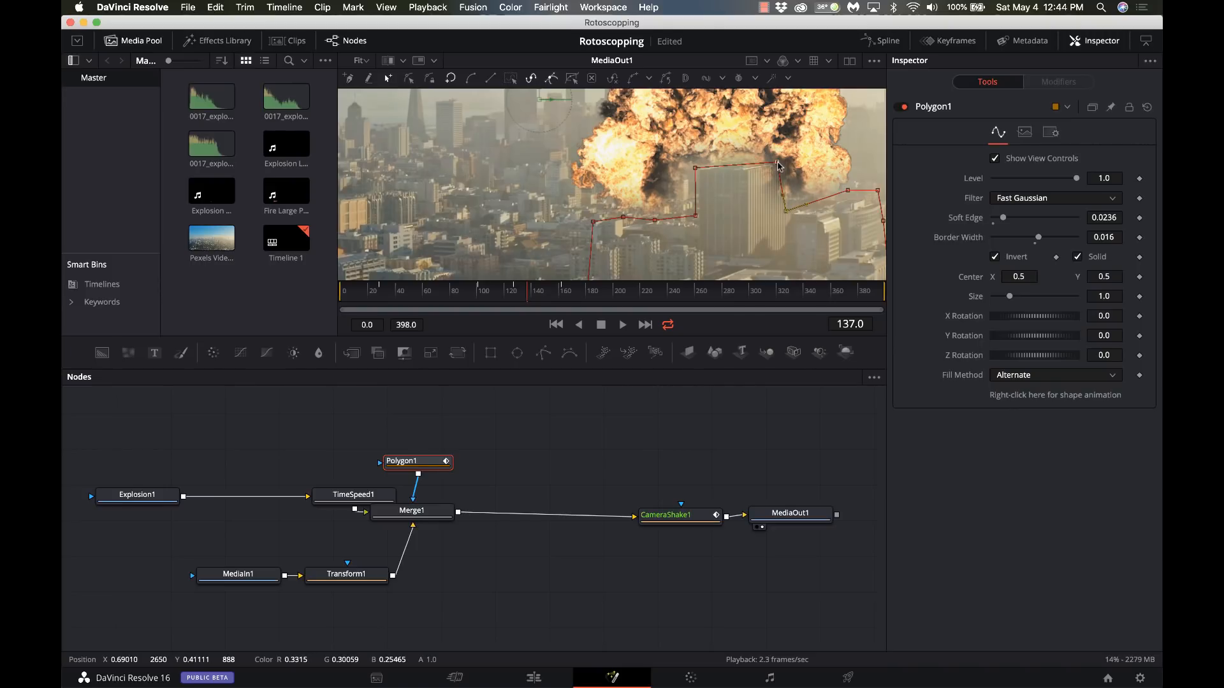
left_click_drag(777, 163, 785, 164)
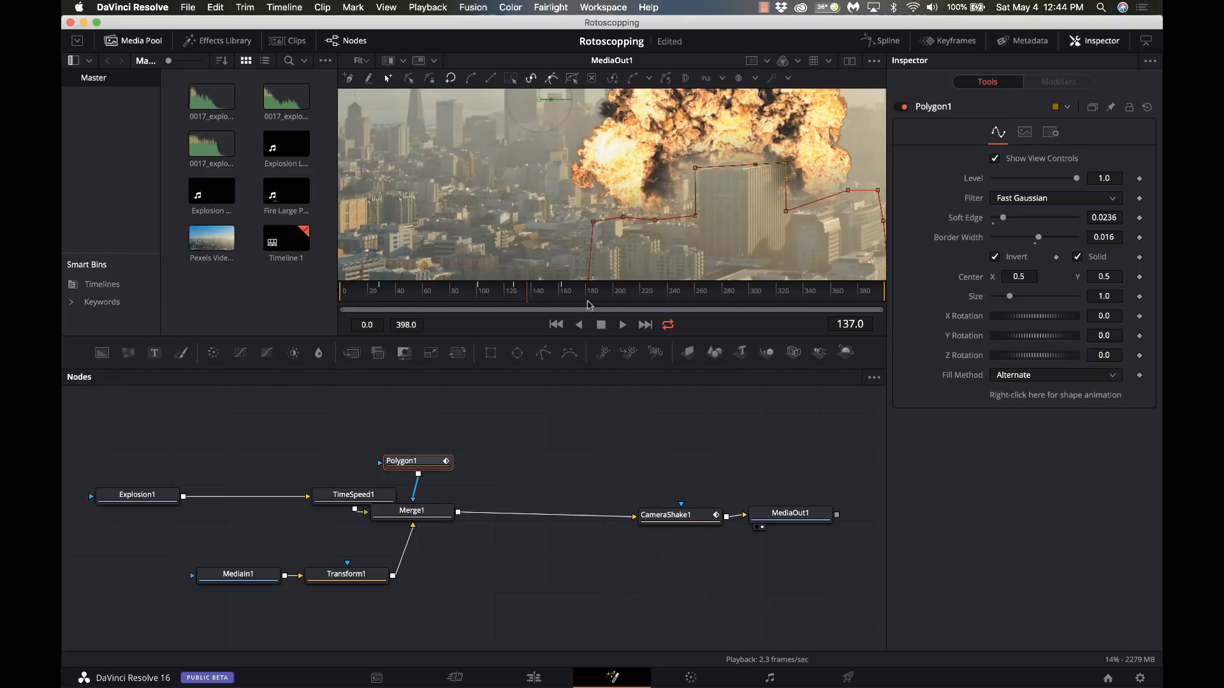
At frame 94, refit Polygon1's points to the tall building's roof corners and both side edges
left_click(470, 297)
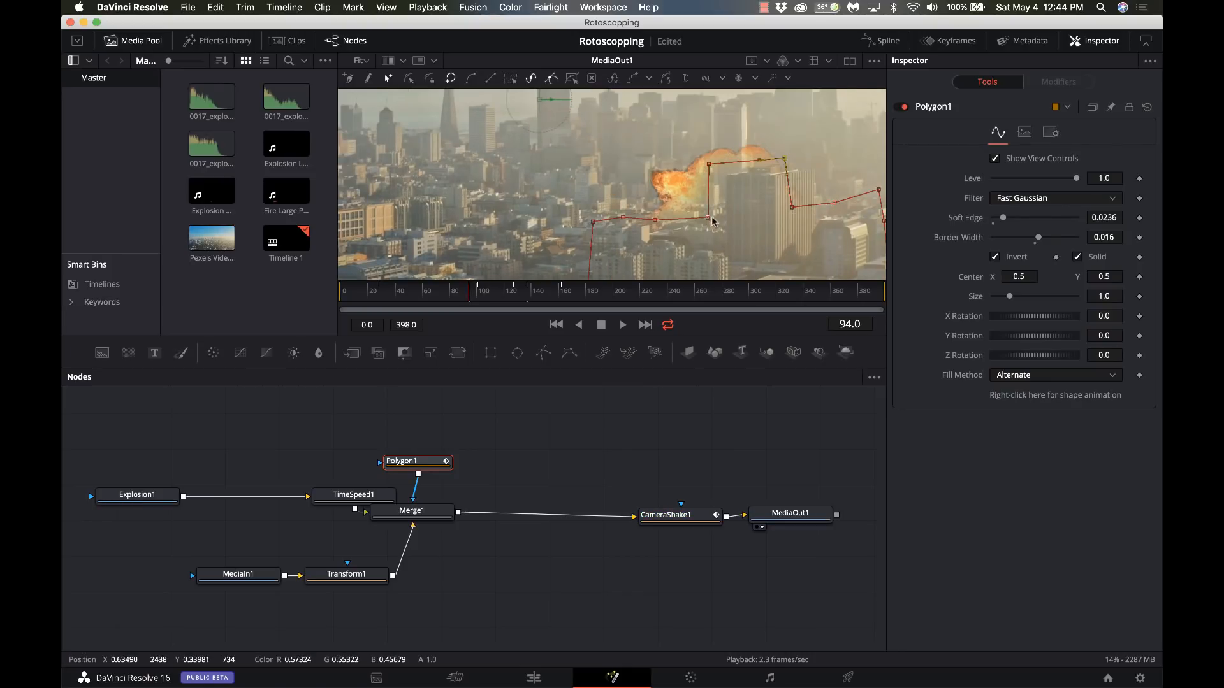
left_click_drag(718, 219, 725, 219)
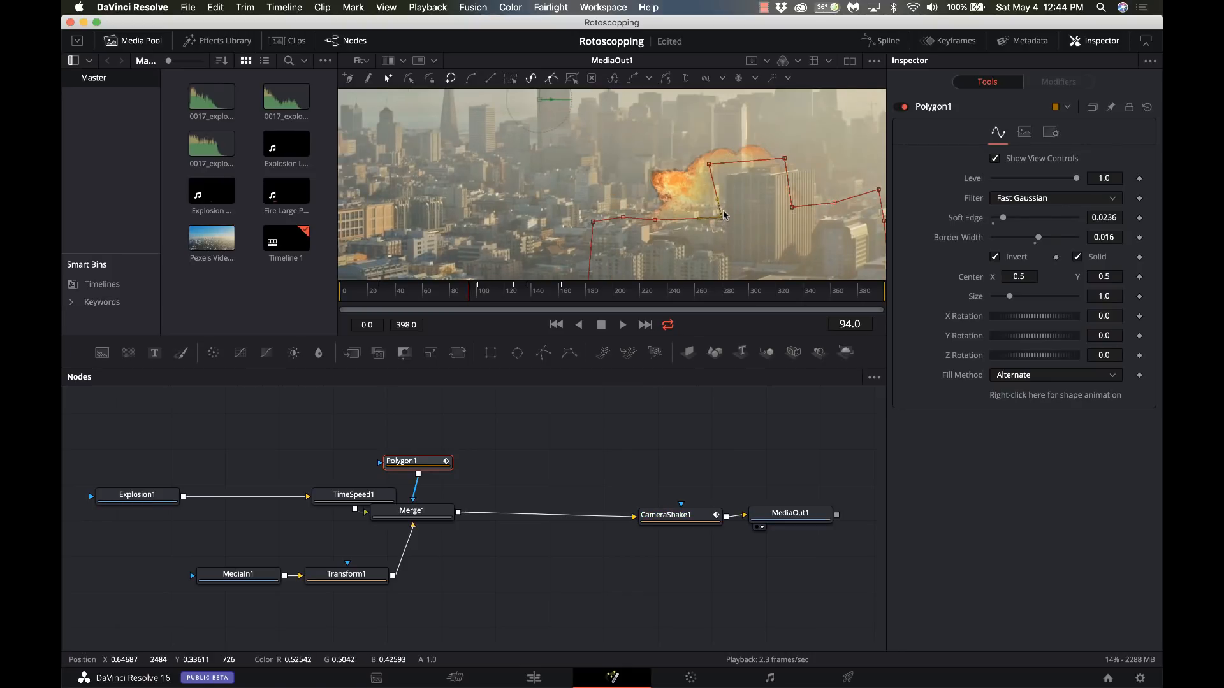
left_click_drag(720, 171, 798, 167)
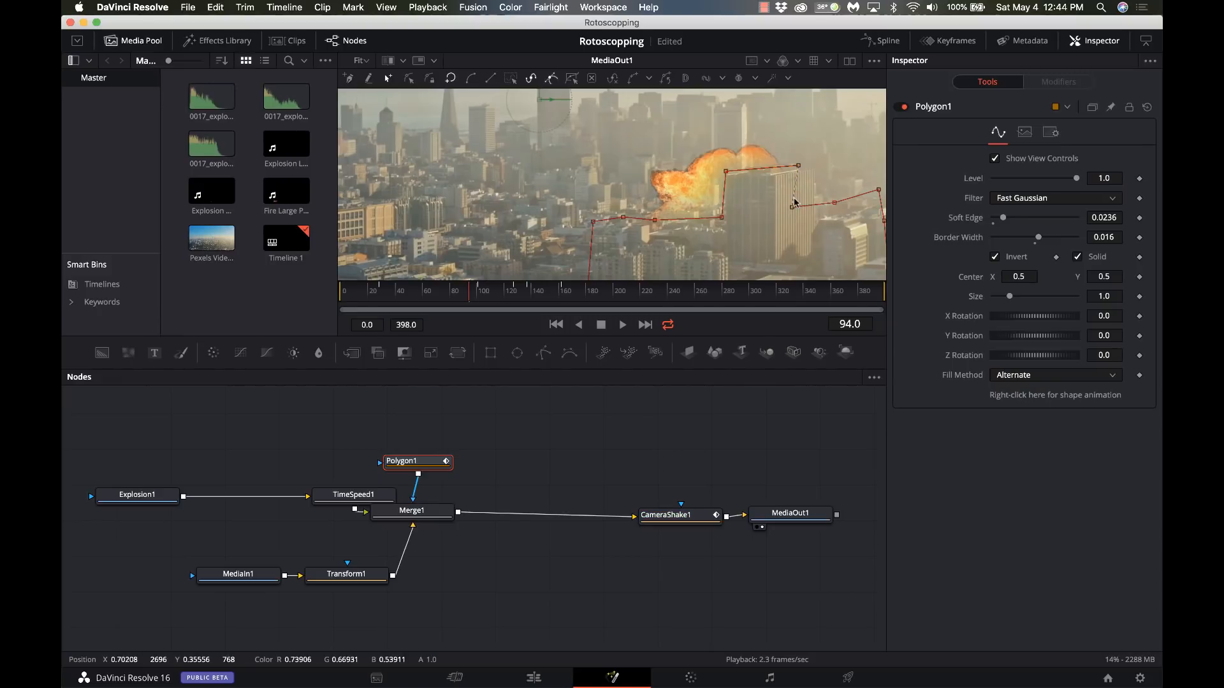
left_click_drag(791, 207, 822, 210)
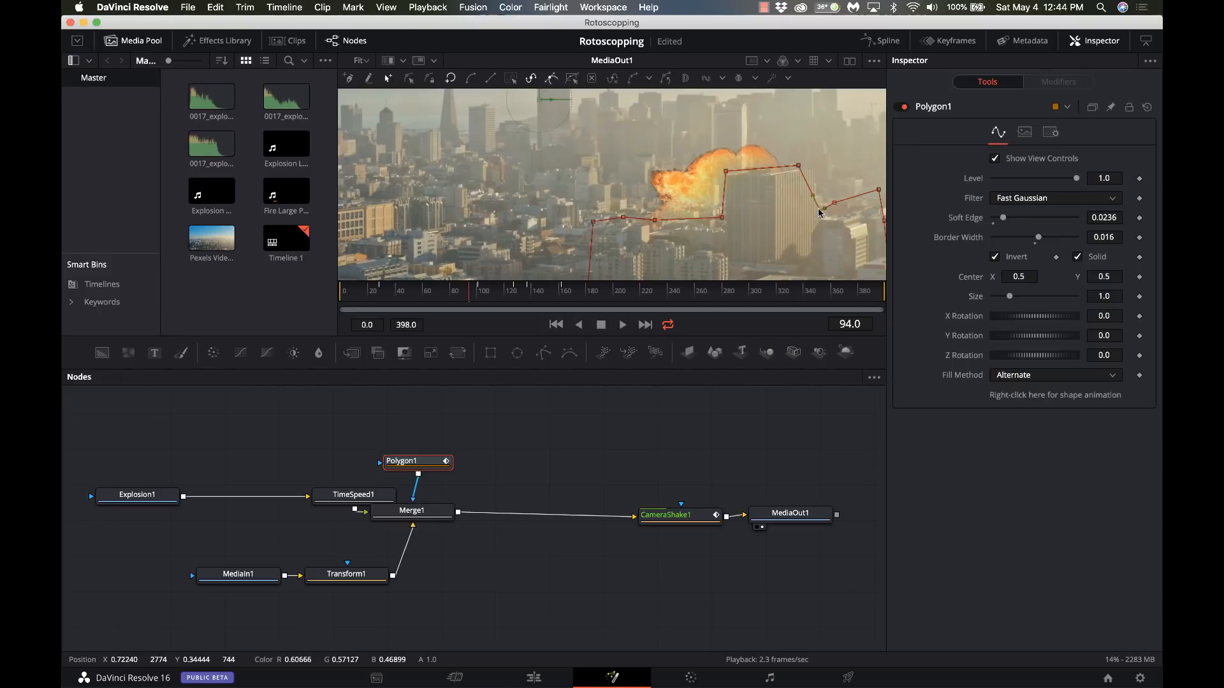
left_click_drag(796, 167, 815, 168)
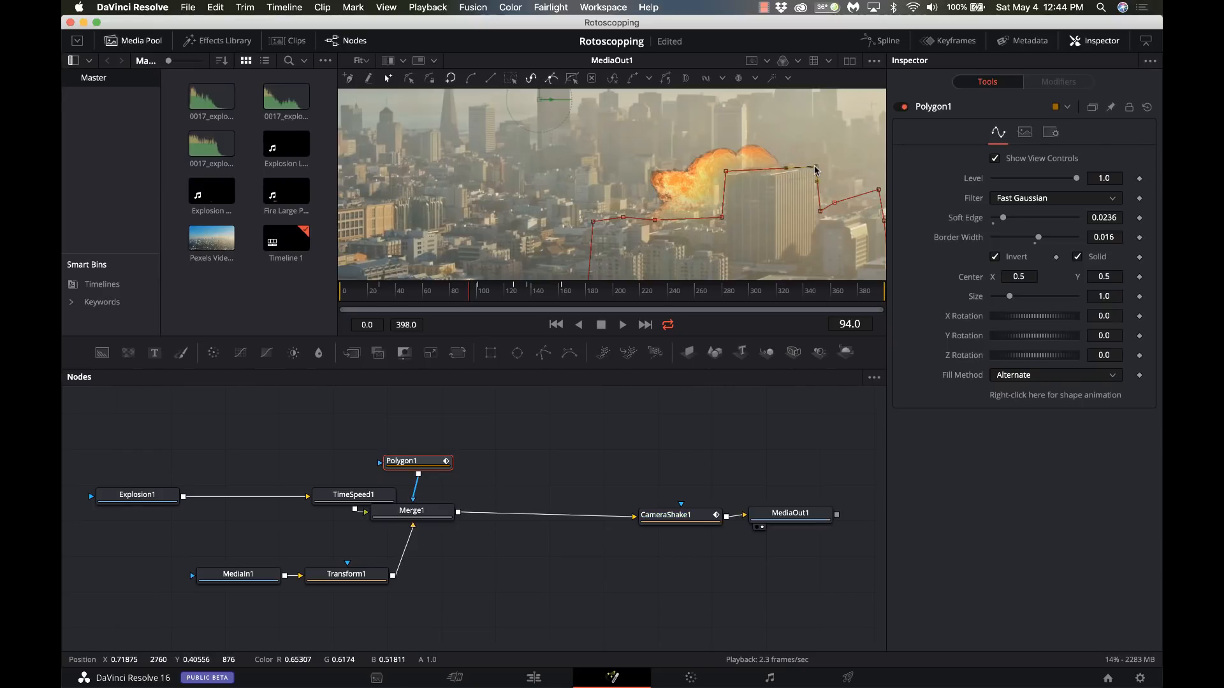
left_click_drag(722, 218, 721, 224)
left_click_drag(725, 171, 722, 172)
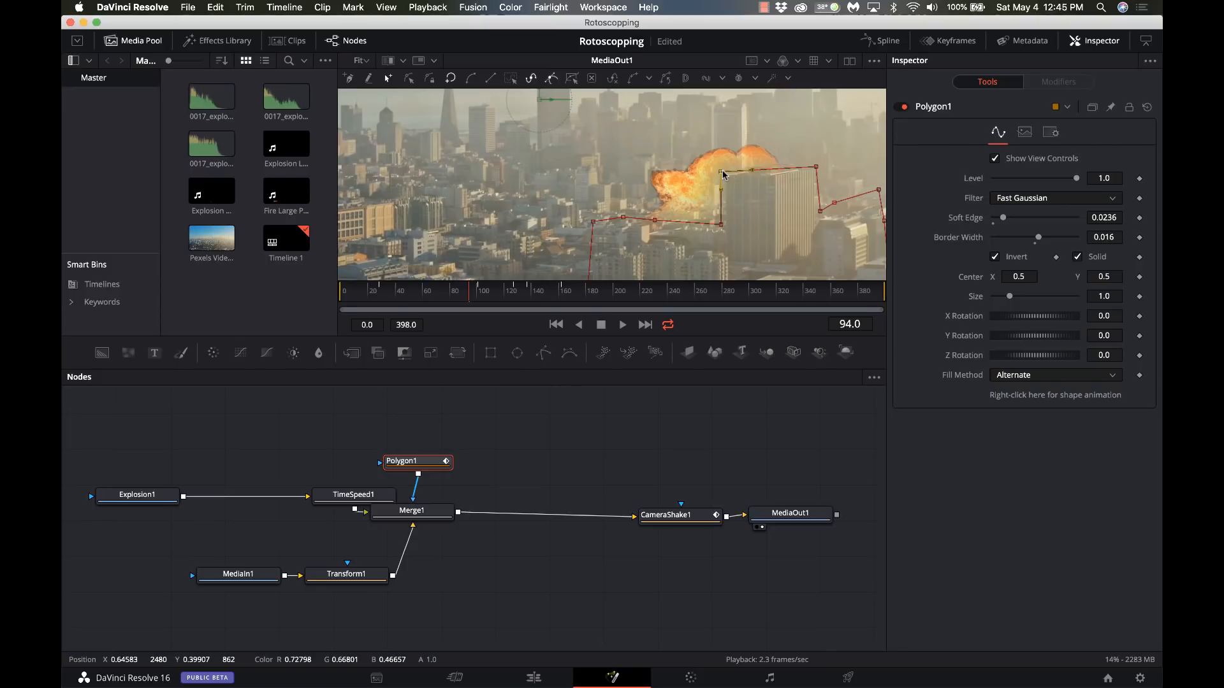
left_click_drag(748, 221, 663, 186)
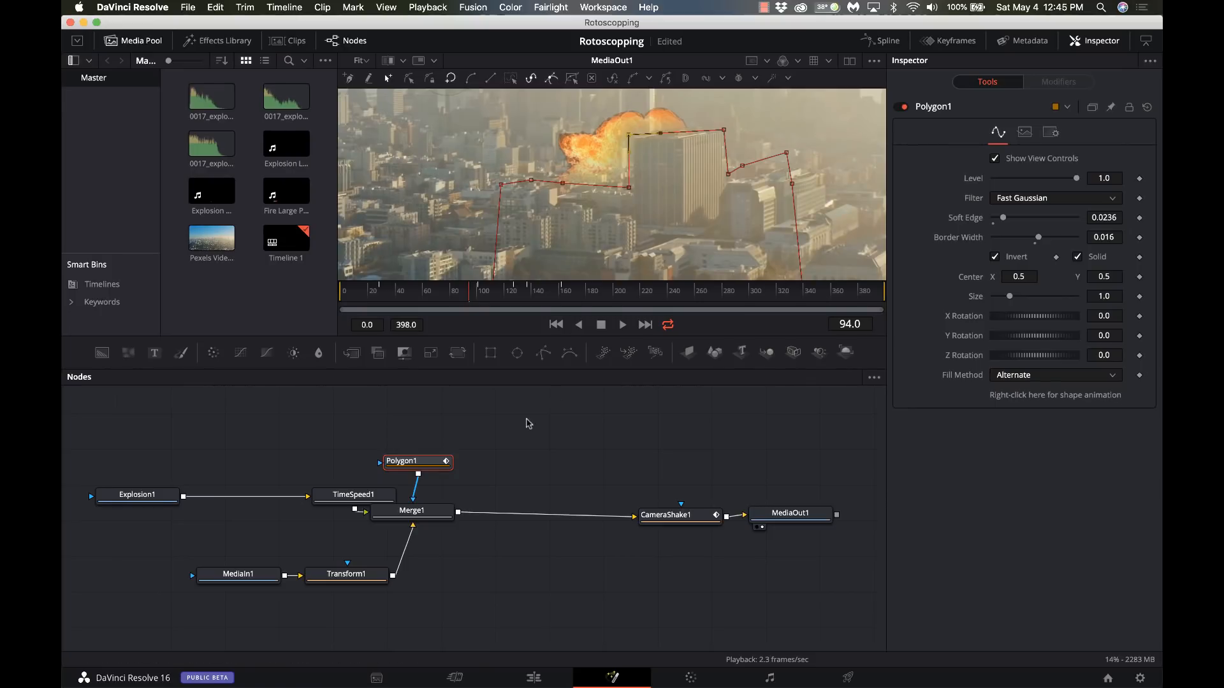
Tidy the node graph by spacing TimeSpeed1 away from Merge1 and moving MediaIn1 and Transform1 farther left
left_click_drag(359, 499, 307, 508)
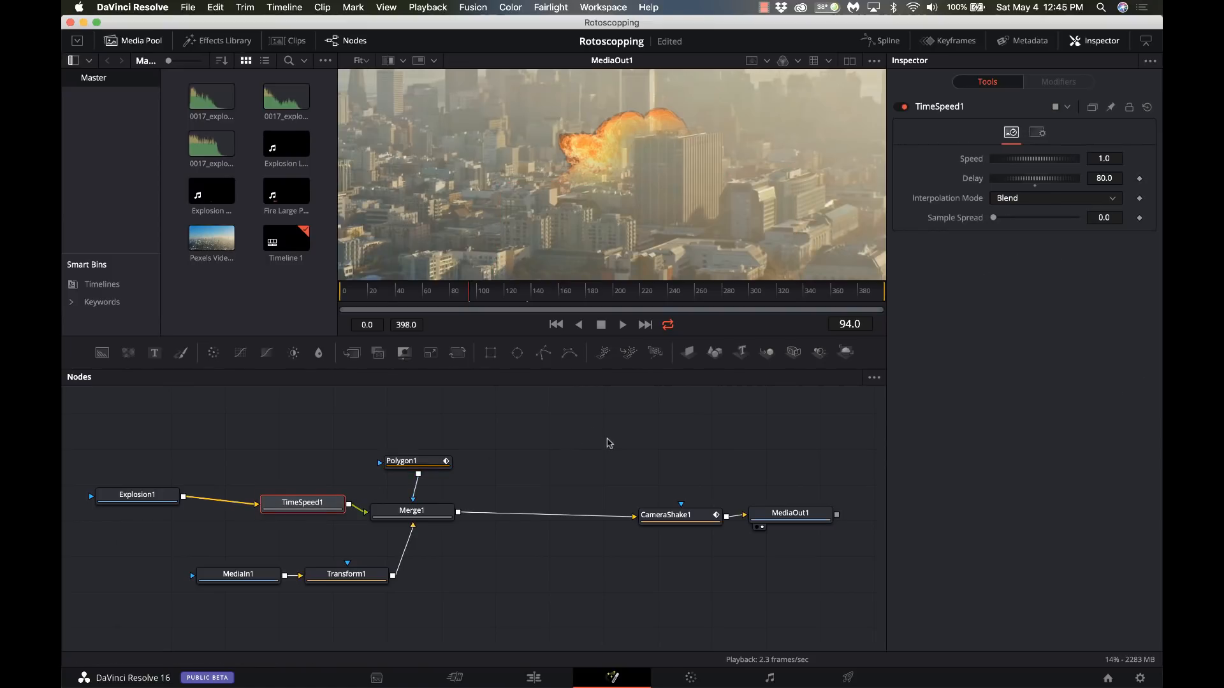
scroll(572, 480, "left", 5)
scroll(572, 480, "right", 5)
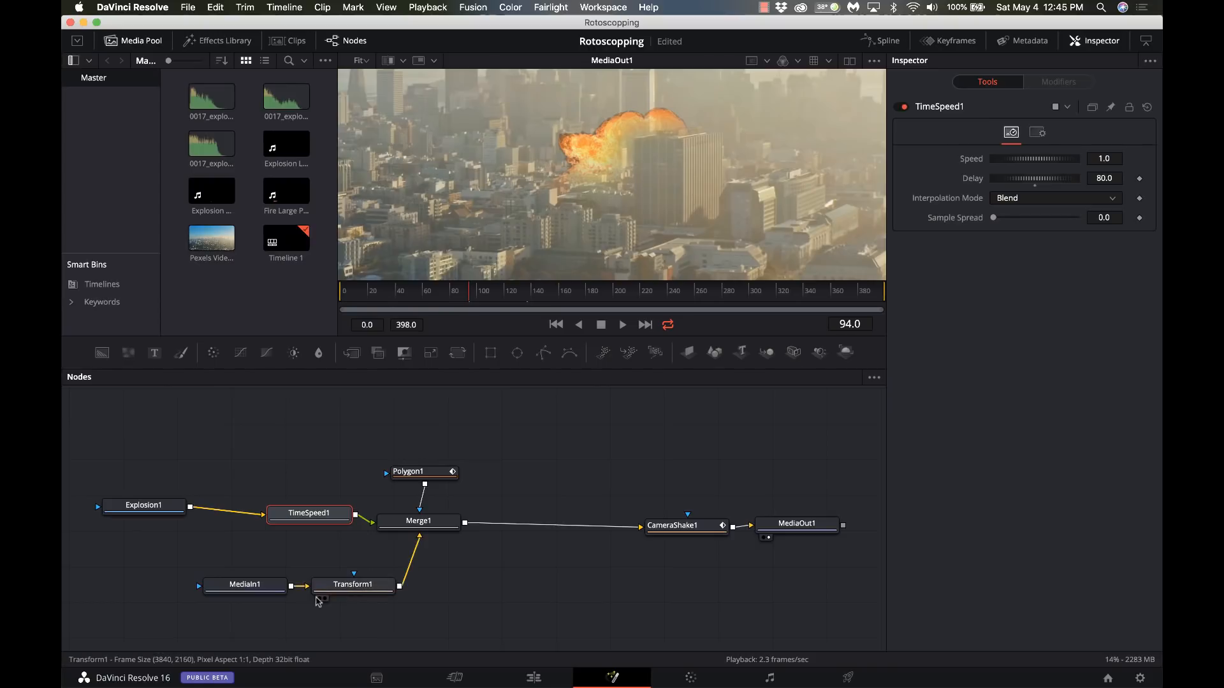
left_click_drag(381, 623, 200, 574)
left_click_drag(272, 587, 208, 598)
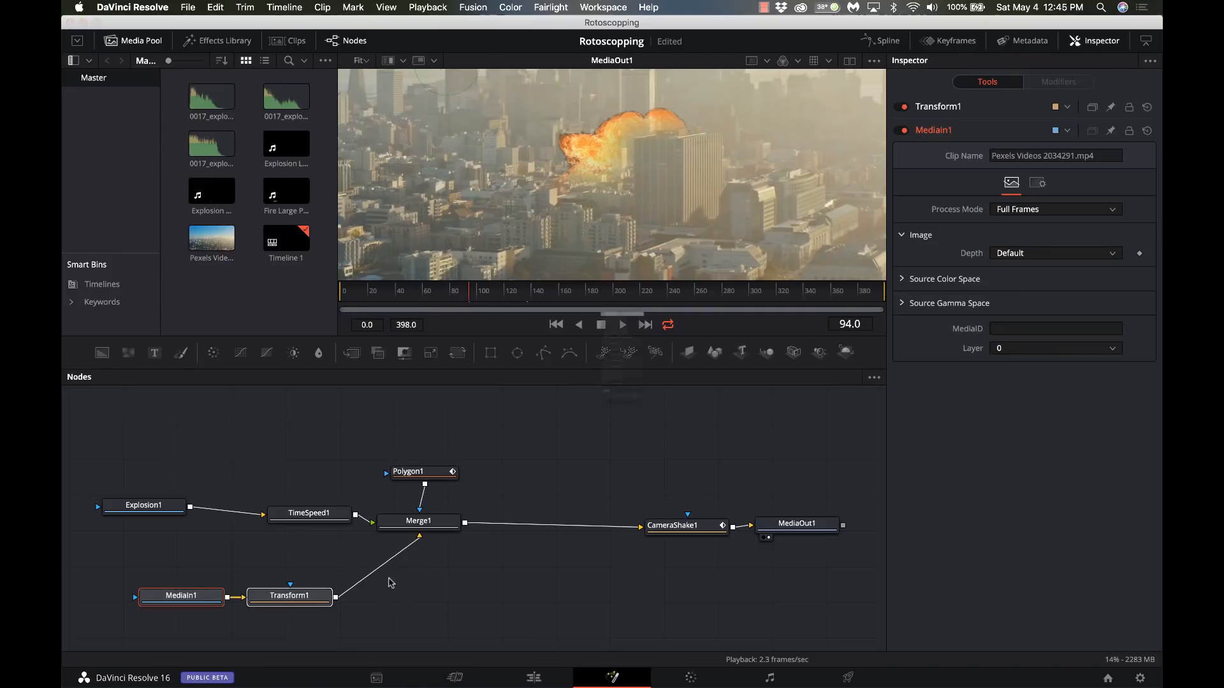
key("shift+space")
type("transf")
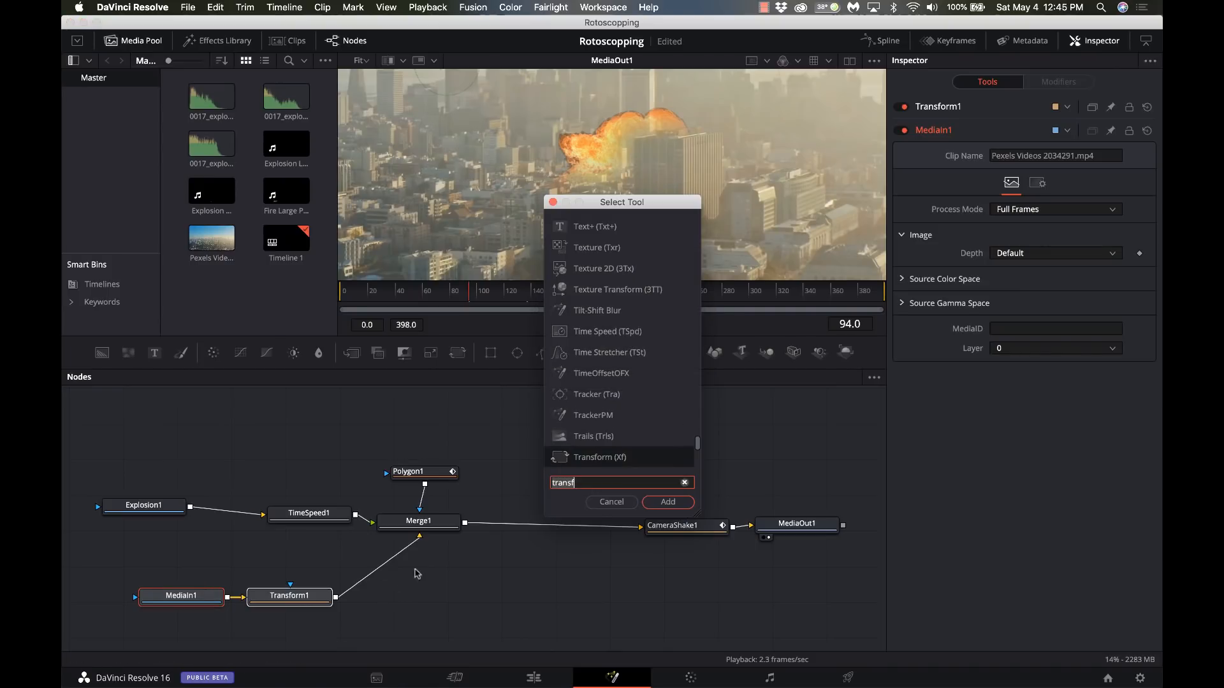
left_click(611, 502)
Insert a ColorCorrector node between MediaIn1 and Transform1, and tint its Master range orange with Strength 0.4121
key("shift+space")
type("colorco")
key("Return")
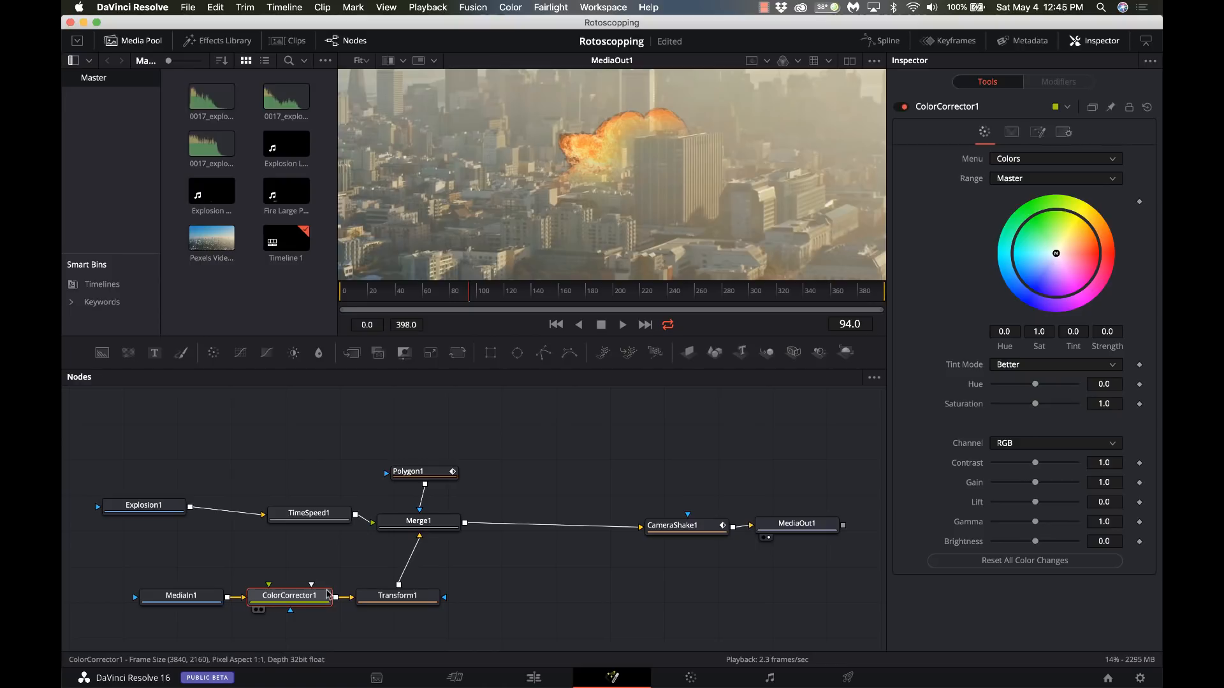
left_click_drag(1056, 253, 1081, 241)
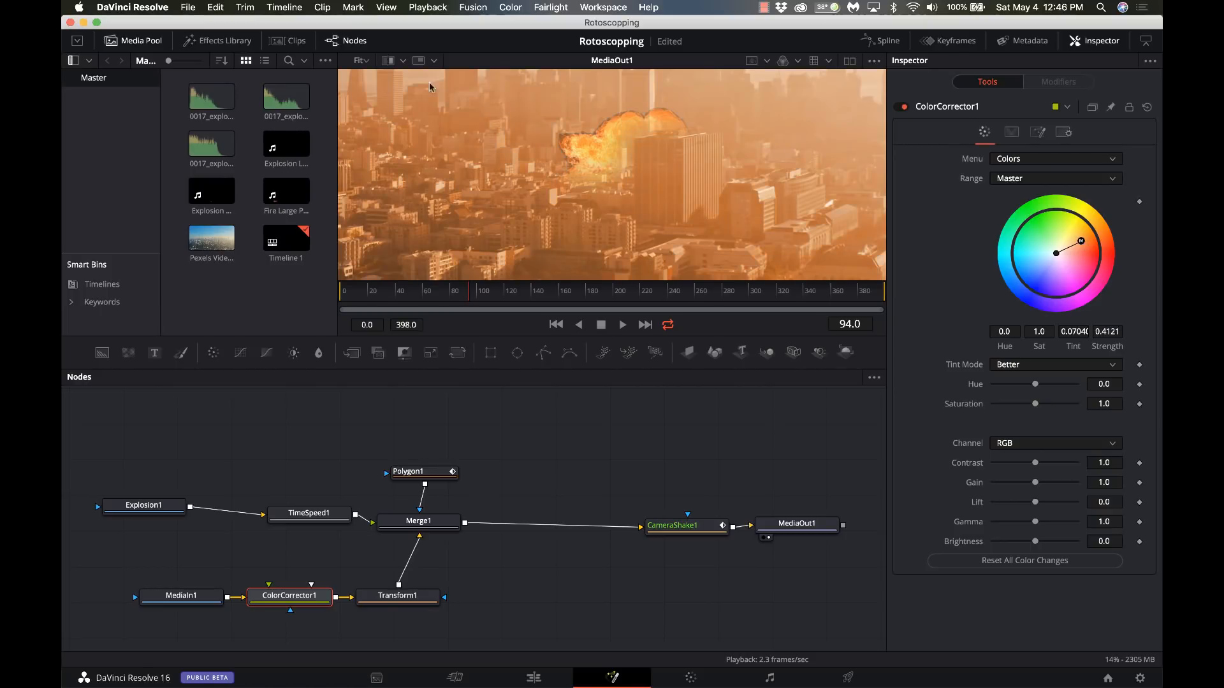
Add a second Polygon mask node in the empty graph area near Transform1, leaving it unconnected
left_click(364, 61)
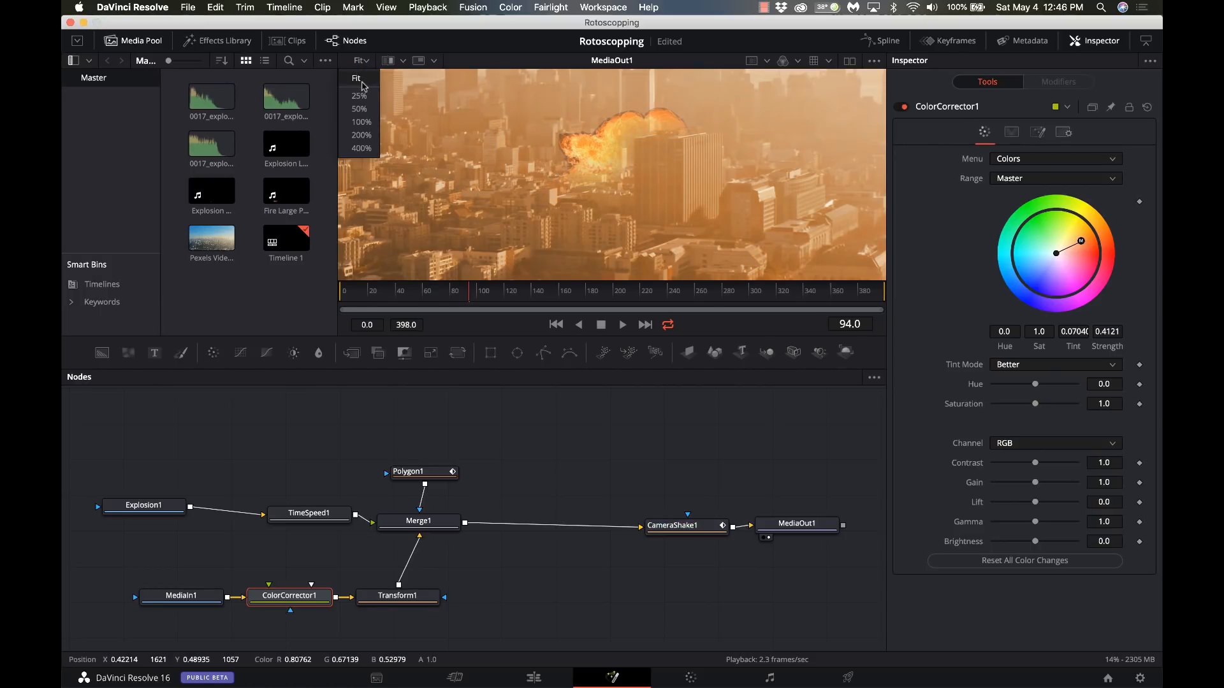
left_click(363, 86)
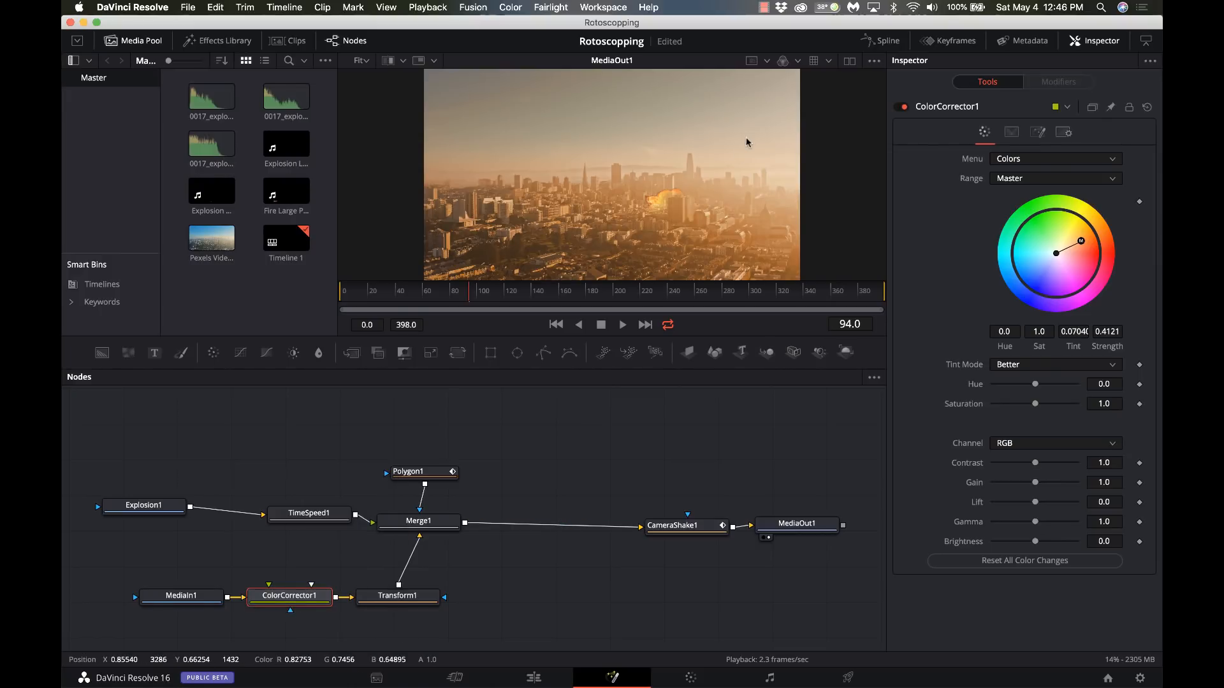
left_click(361, 60)
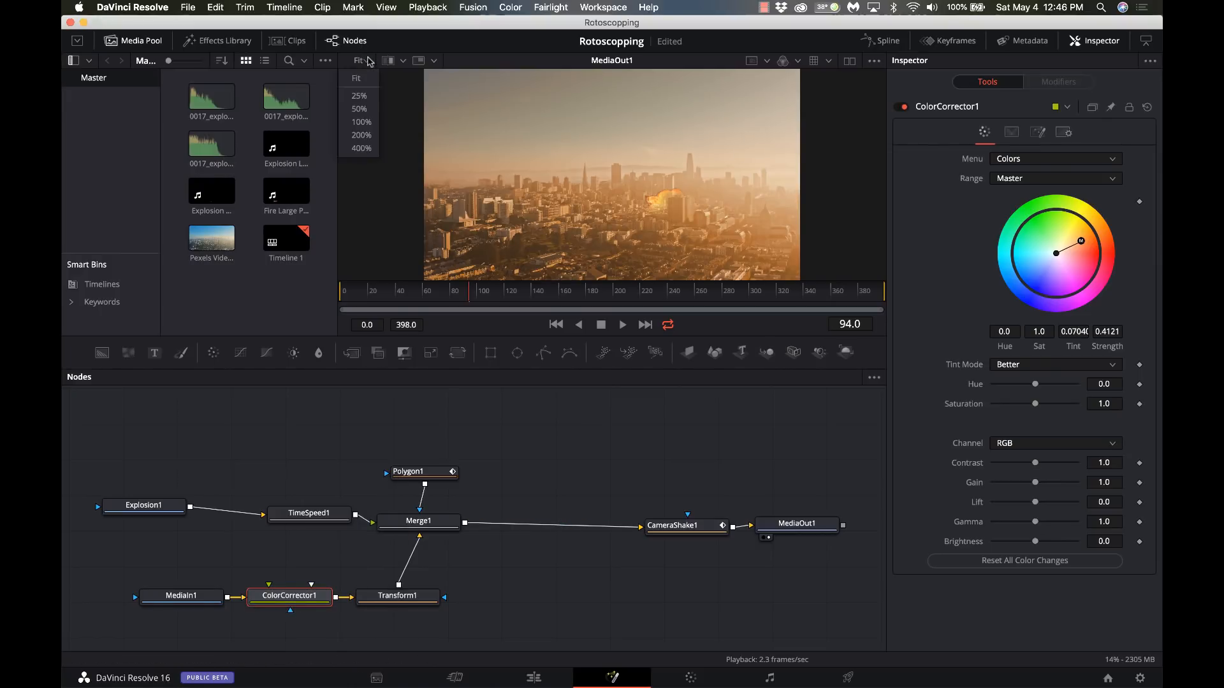
left_click(360, 108)
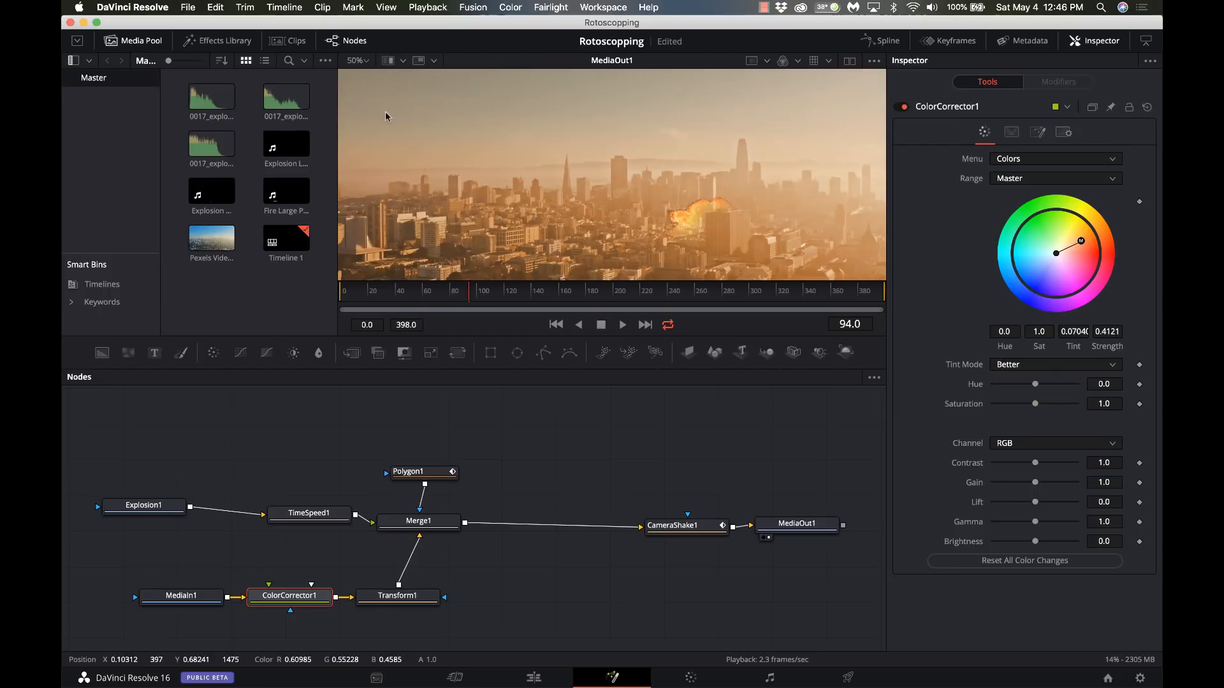
scroll(603, 189, "right", 5)
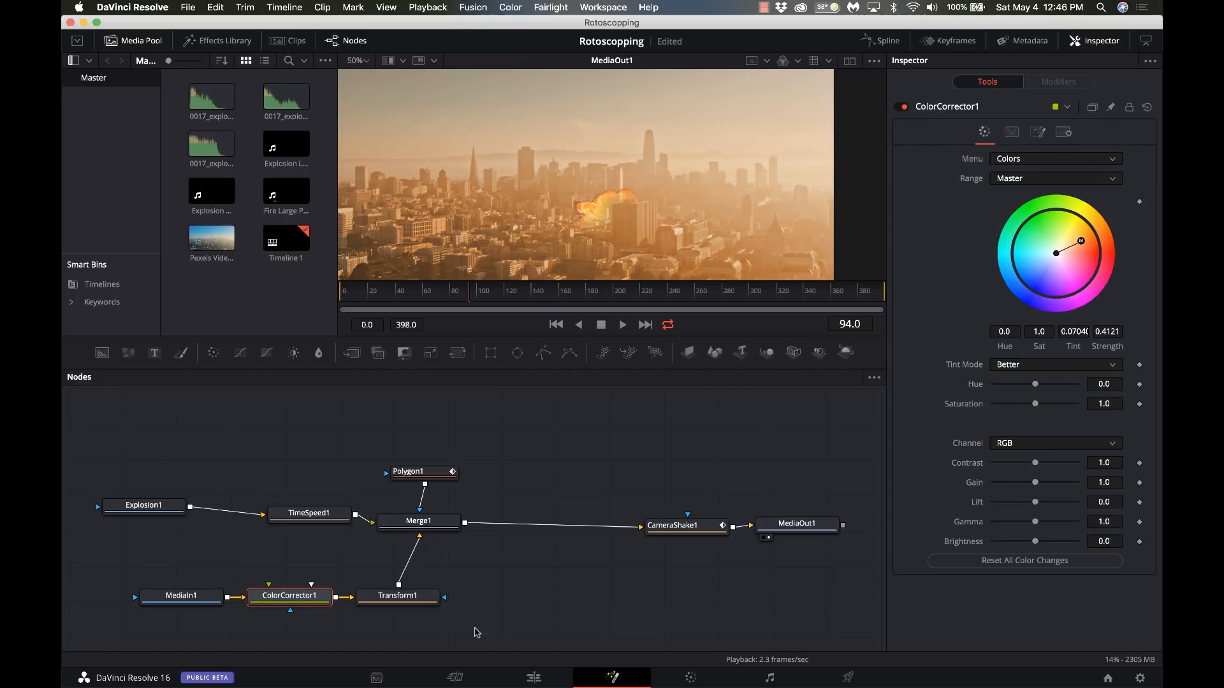
left_click(508, 629)
key("shift+space")
type("pol")
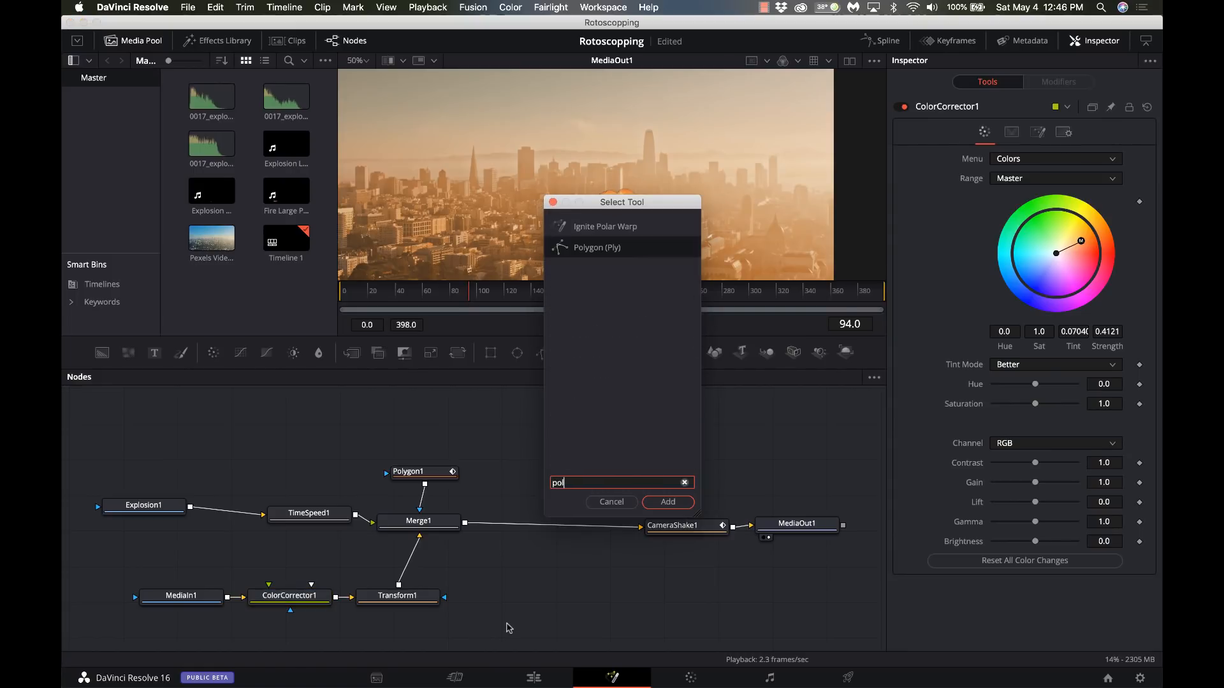
type("y")
key("Return")
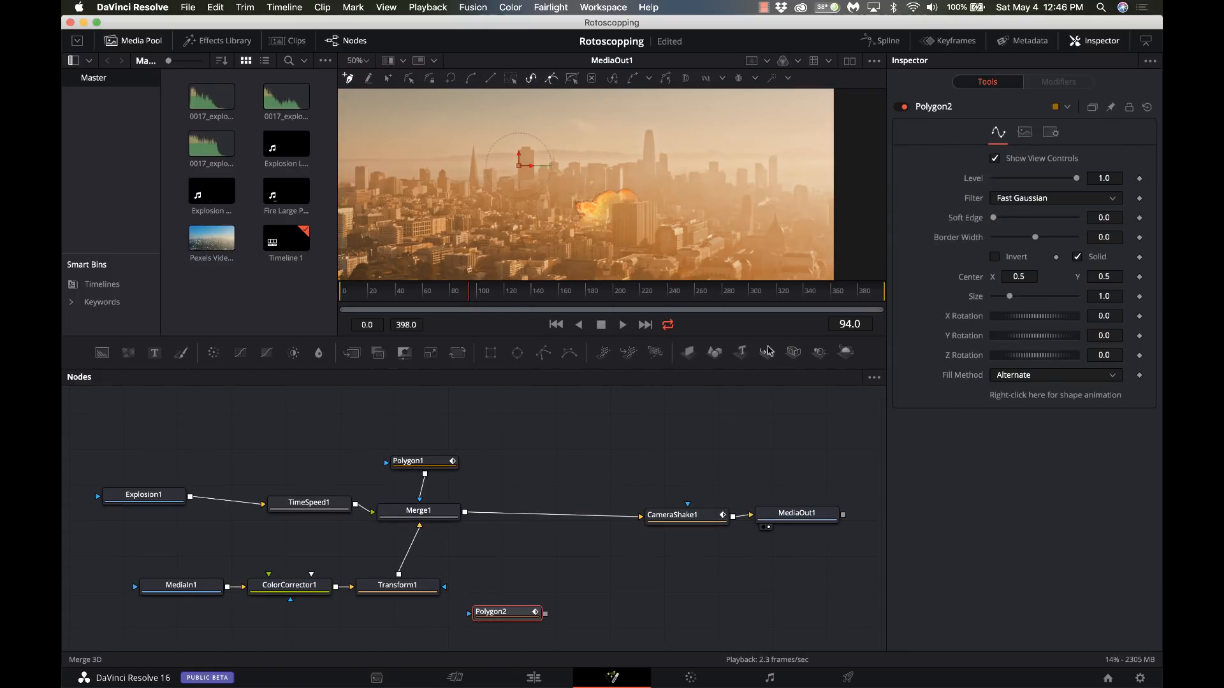
Start Polygon2's outline with points along the skyline behind the explosion, going up and over the tall tower
left_click(540, 167)
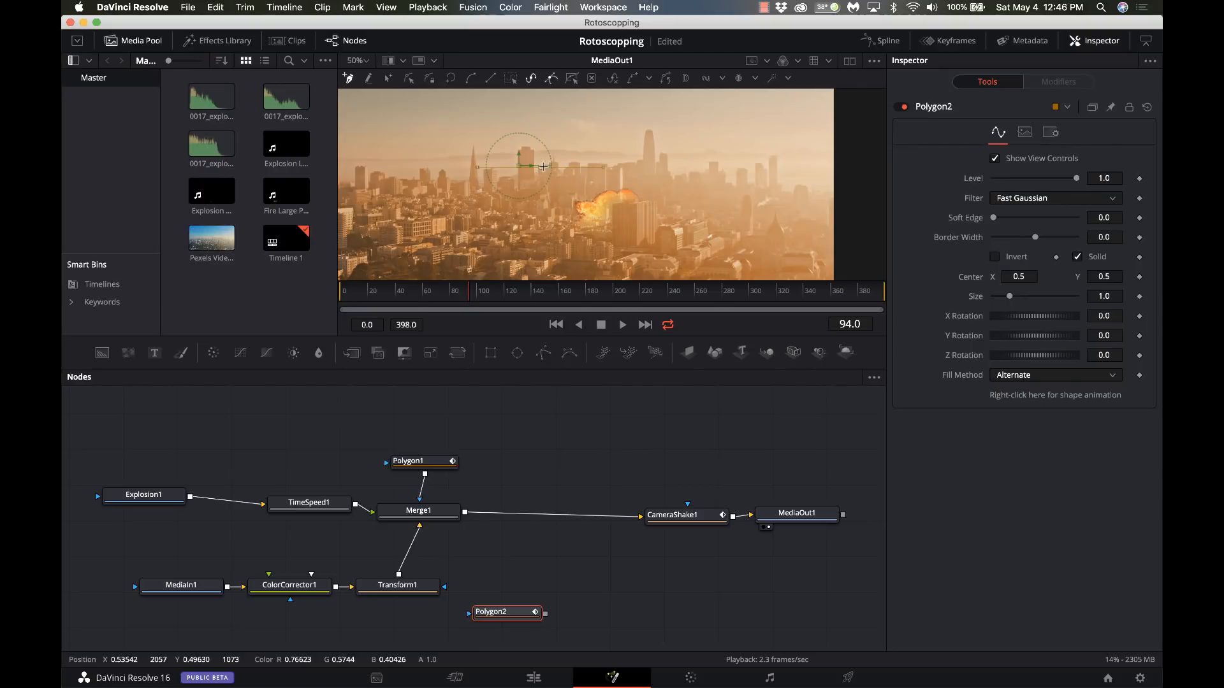
left_click(552, 161)
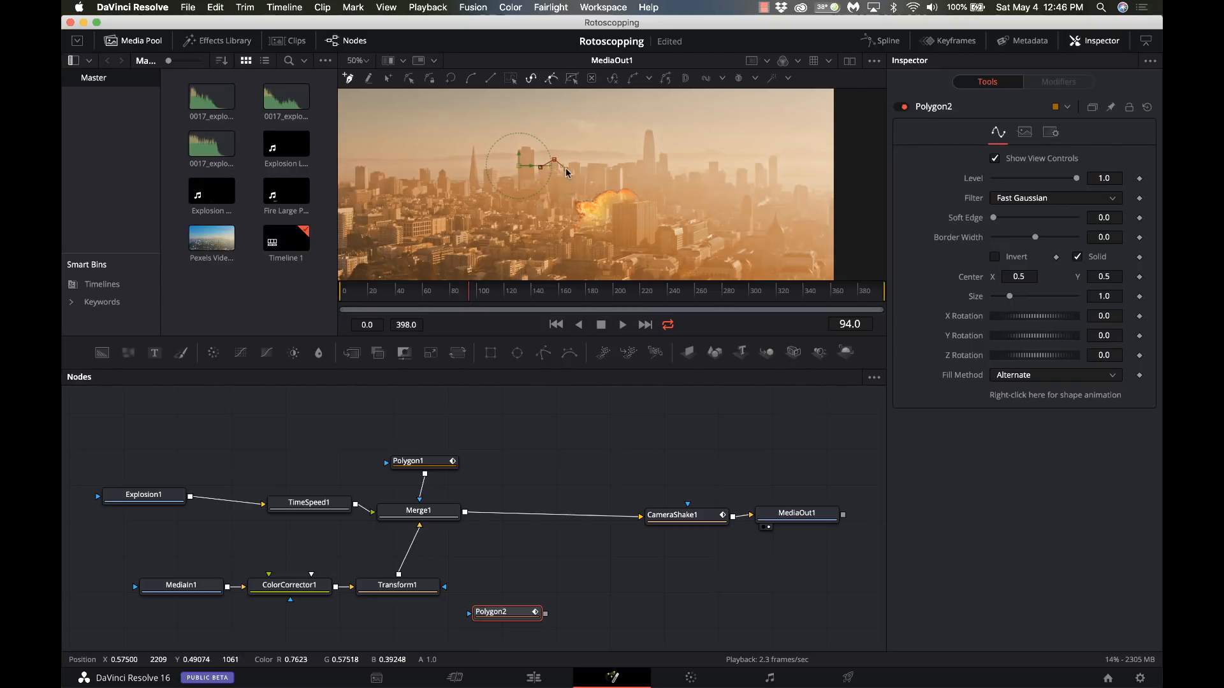
left_click(573, 162)
left_click(587, 163)
left_click(606, 165)
left_click(634, 157)
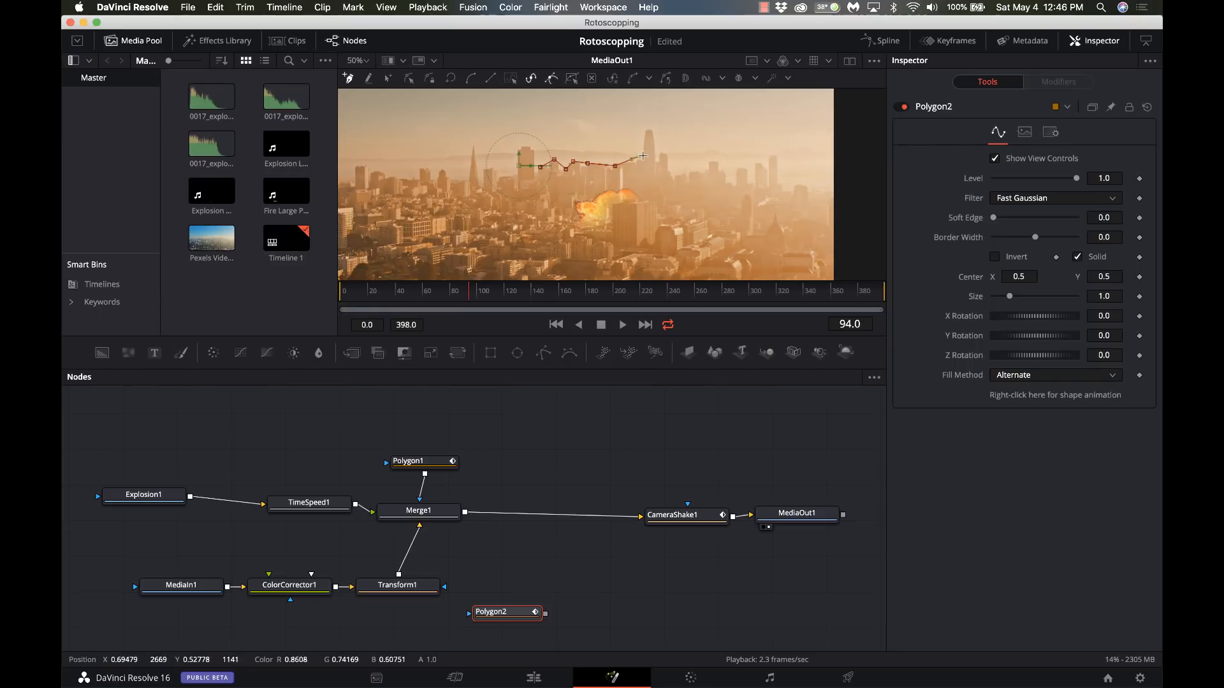
left_click(655, 132)
left_click(658, 160)
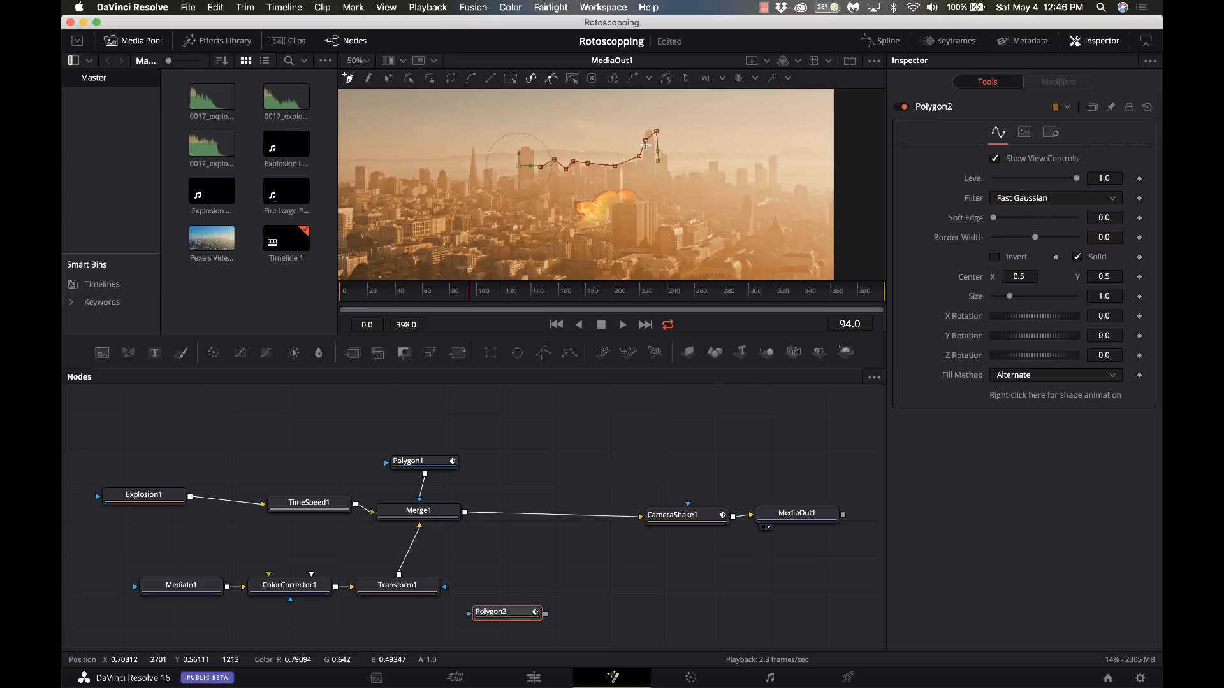
left_click_drag(645, 141, 670, 177)
key("super+z")
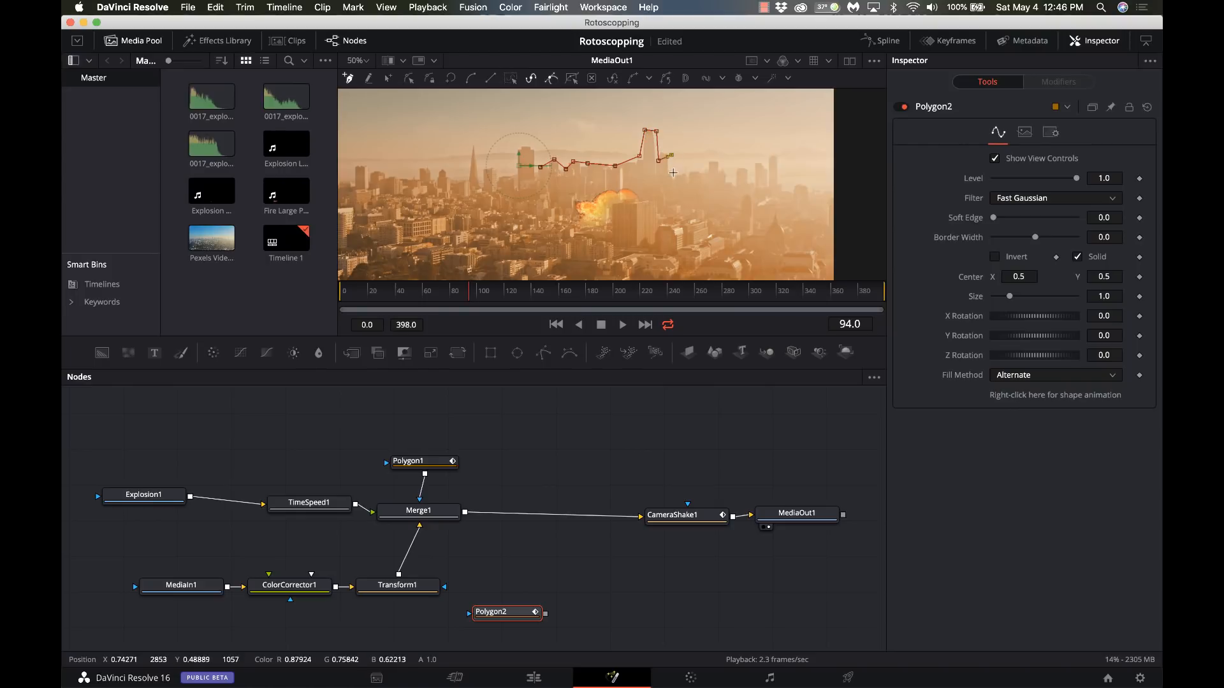
Continue Polygon2's outline over the hazy rooftops to the right of the tall tower and around the mask's right end
left_click(673, 180)
left_click(694, 170)
left_click(705, 169)
left_click(715, 166)
left_click(730, 184)
left_click(737, 195)
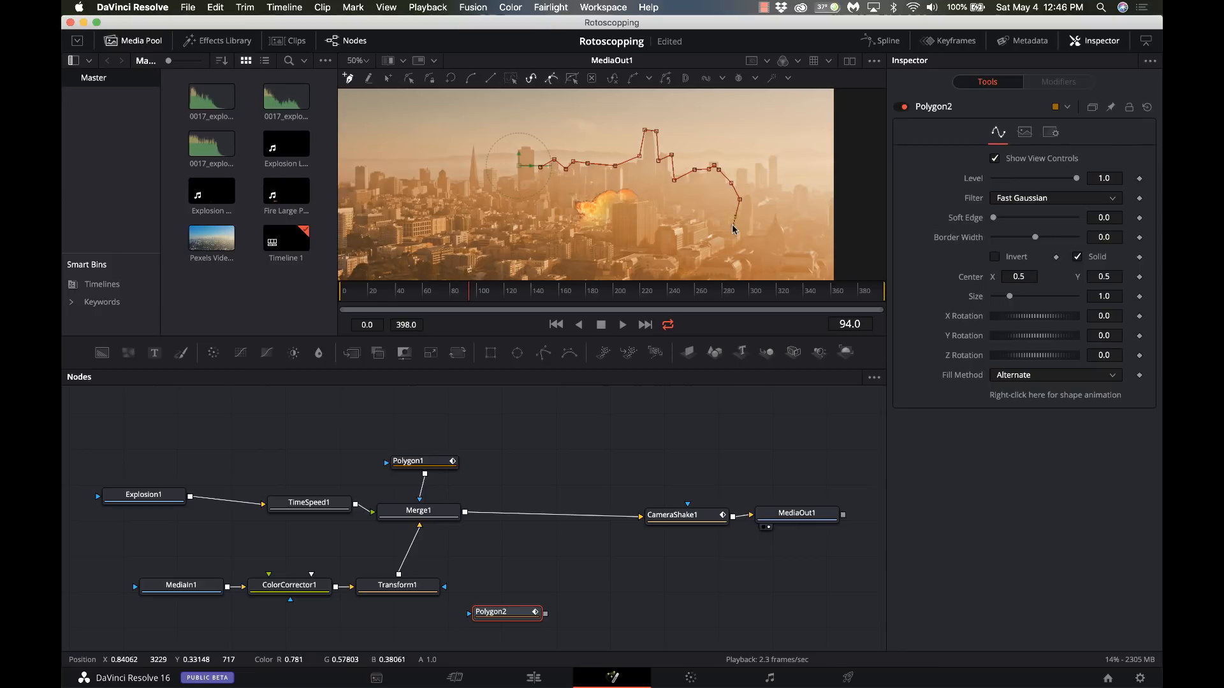
Trace Polygon2's lower edge back leftward along the foreground buildings and around the square building in front of the explosion
left_click(708, 233)
left_click(704, 220)
left_click(688, 221)
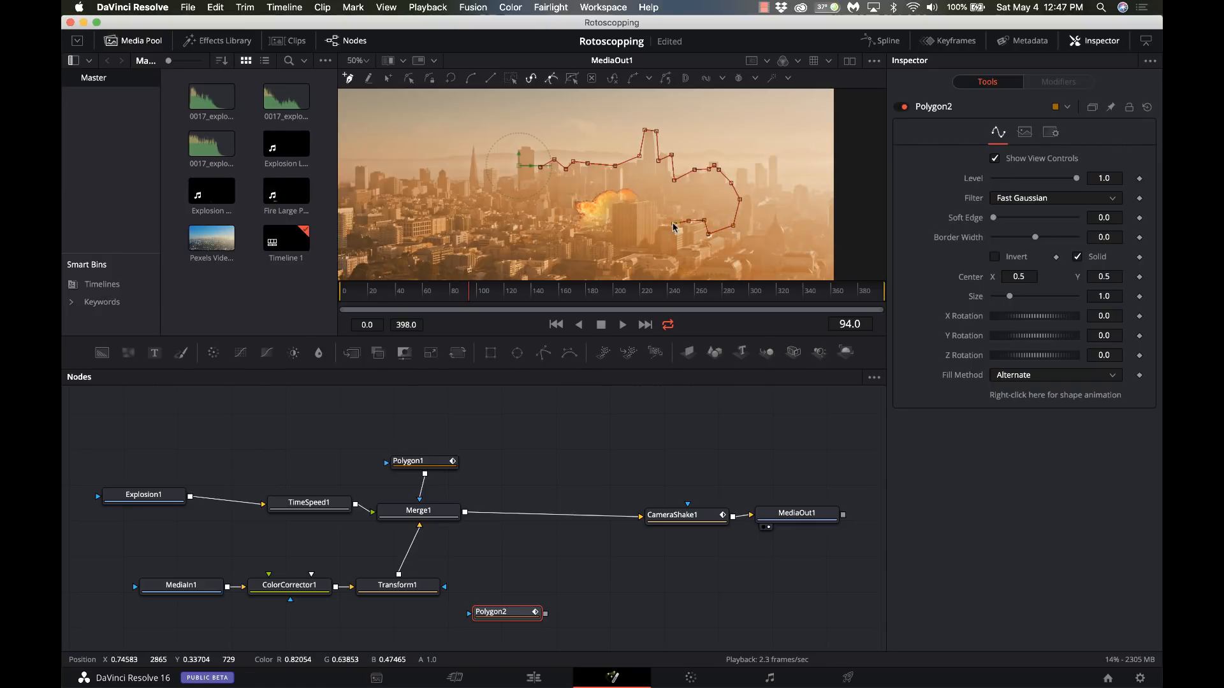
left_click(659, 226)
left_click(654, 246)
left_click(640, 246)
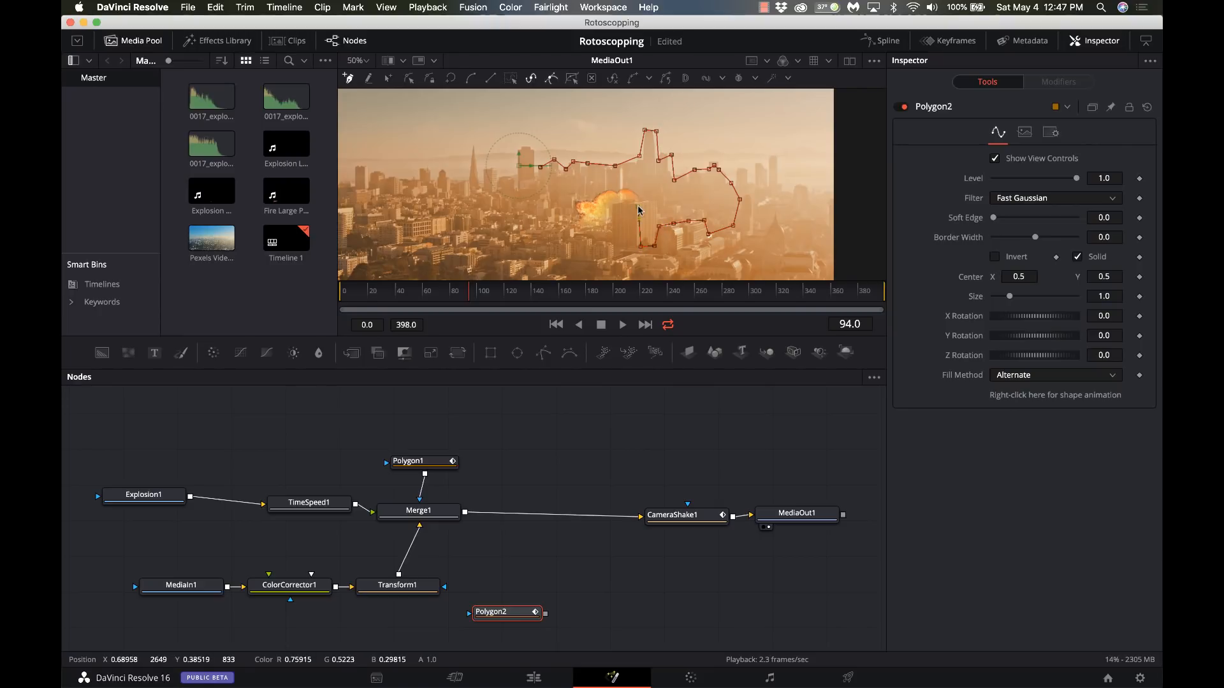
left_click(612, 230)
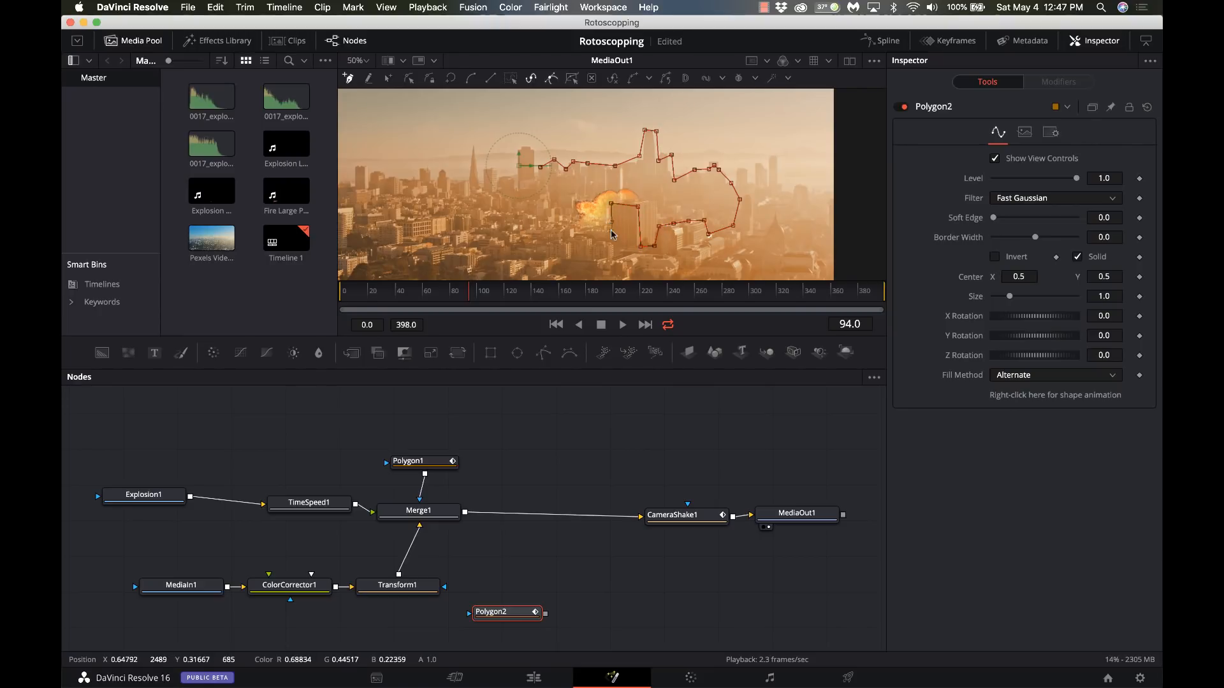
Trace Polygon2 below and left of the explosion, then close the outline at its first skyline point
left_click(571, 233)
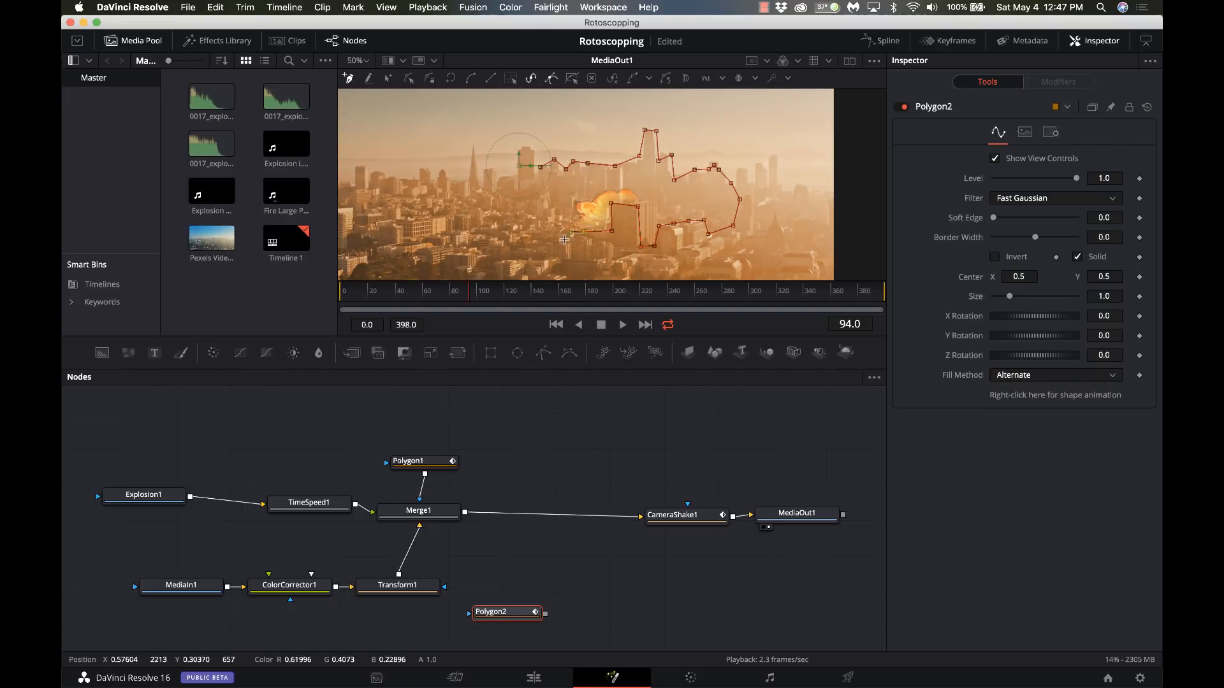
left_click(561, 249)
left_click(529, 256)
left_click(518, 247)
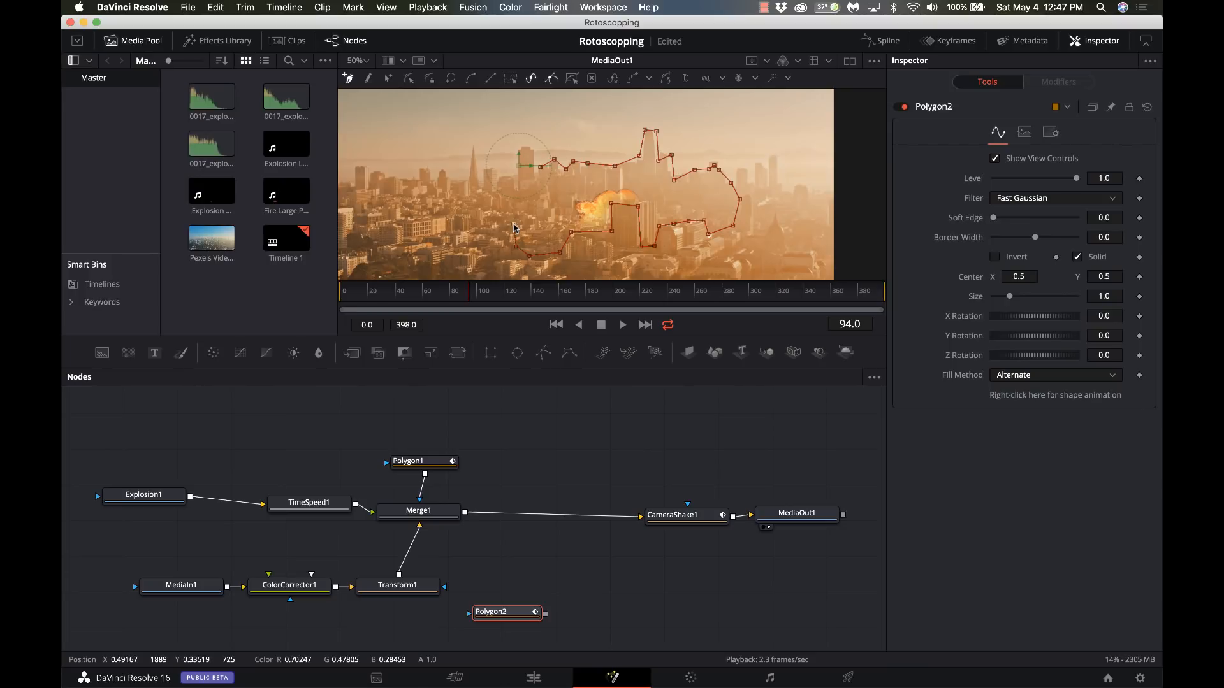
left_click(511, 201)
left_click(515, 180)
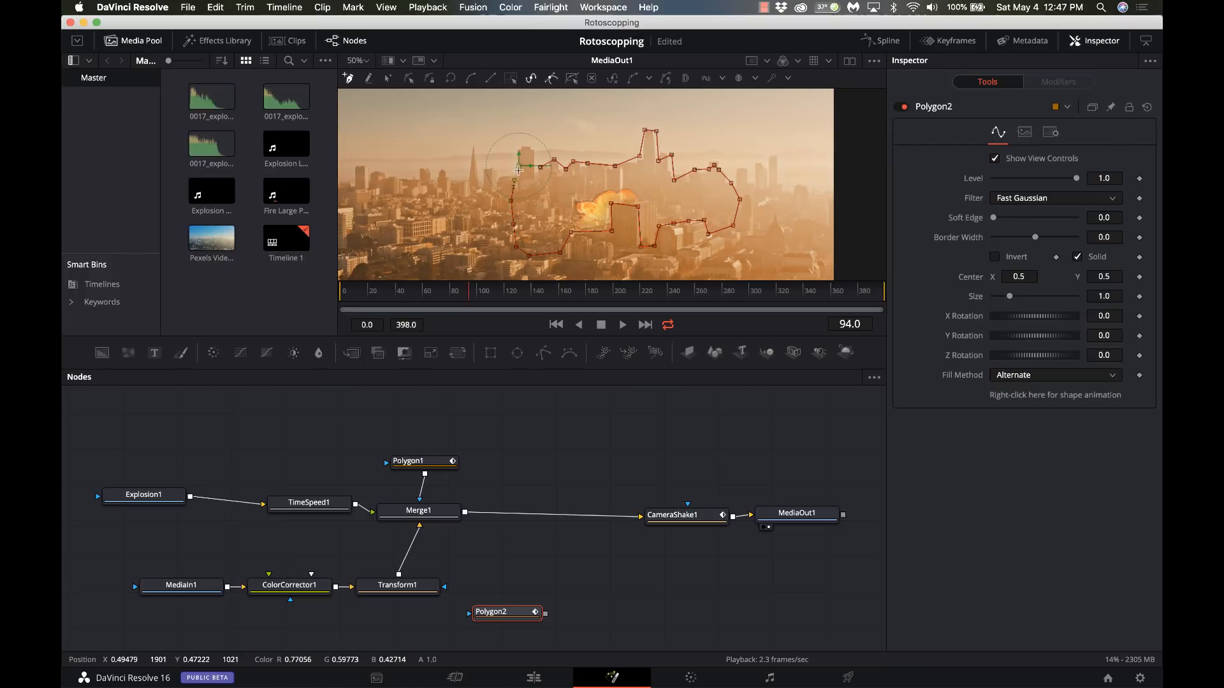
left_click(527, 166)
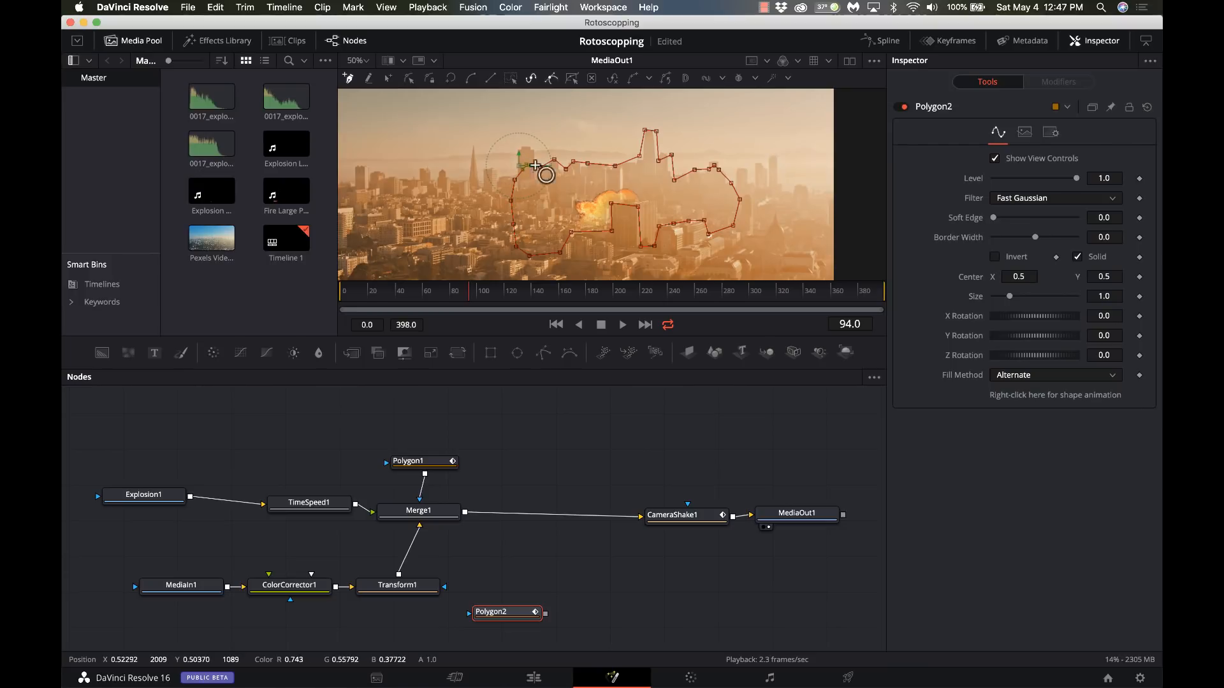
left_click(541, 168)
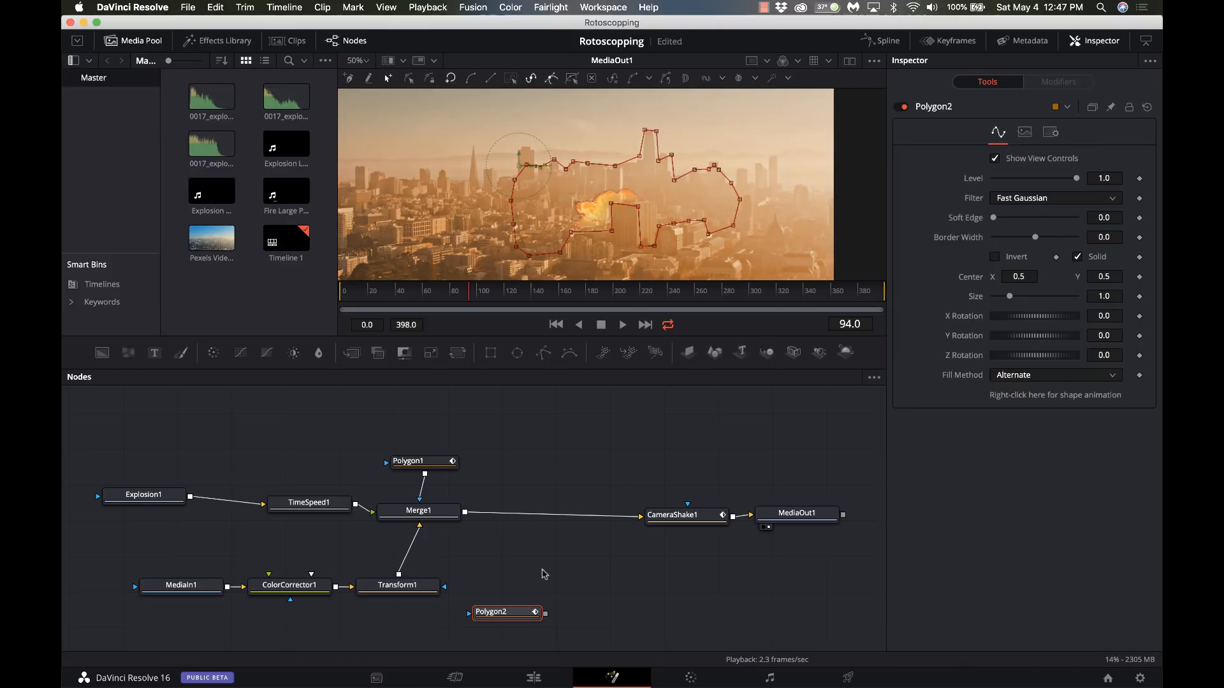
Connect Polygon2 to ColorCorrector1's mask input, and set its Soft Edge to 0.08 and Level to 0.0
left_click_drag(517, 621, 303, 594)
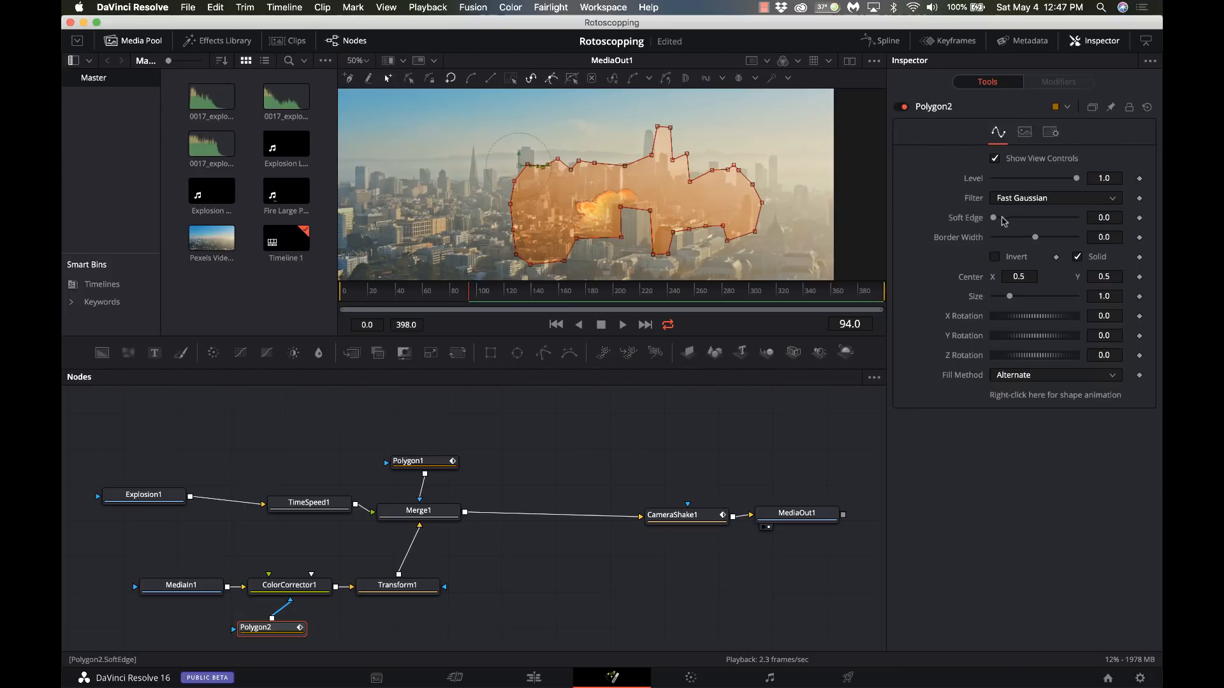
left_click_drag(1001, 220, 1015, 222)
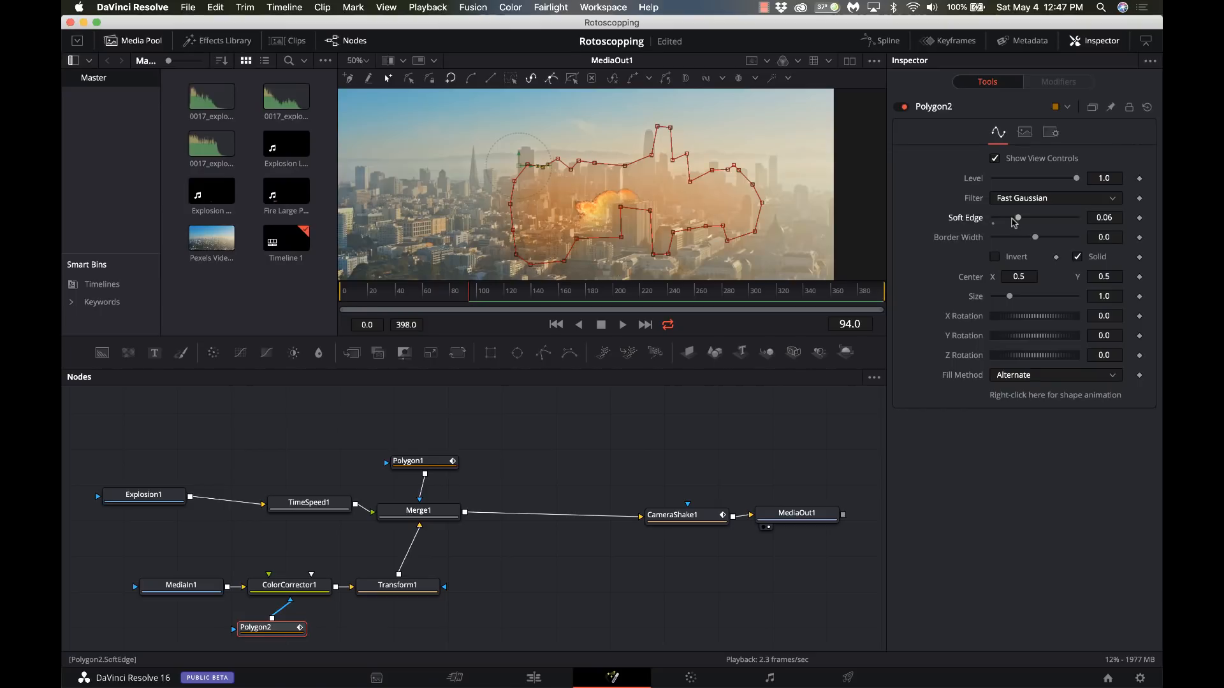
left_click_drag(1016, 220, 1034, 222)
left_click(1049, 223)
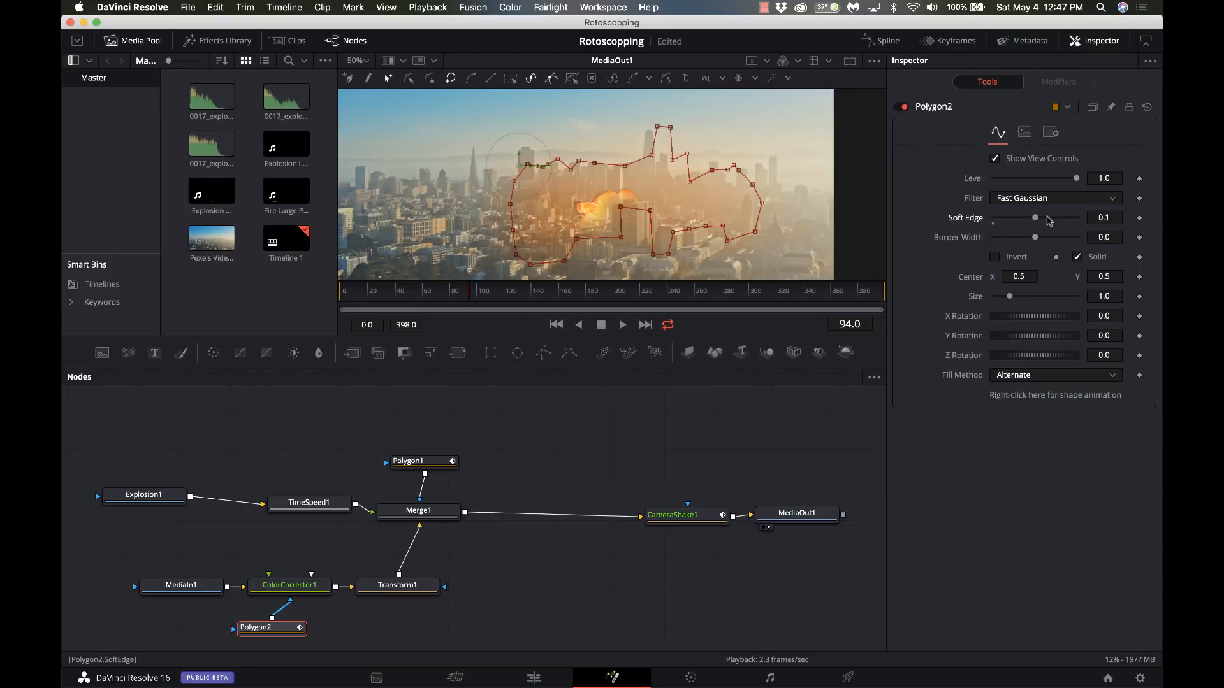
left_click_drag(1052, 219, 1055, 220)
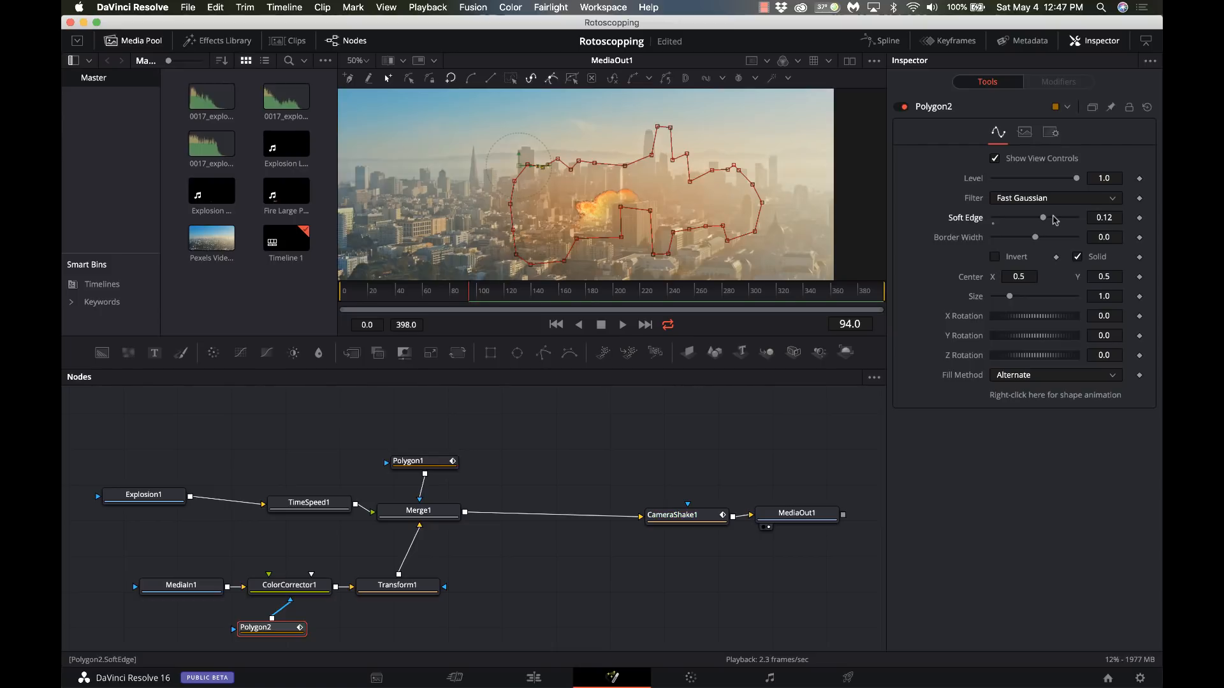
left_click_drag(1046, 220, 1077, 220)
left_click(1032, 221)
left_click(1027, 220)
left_click_drag(1076, 181, 975, 183)
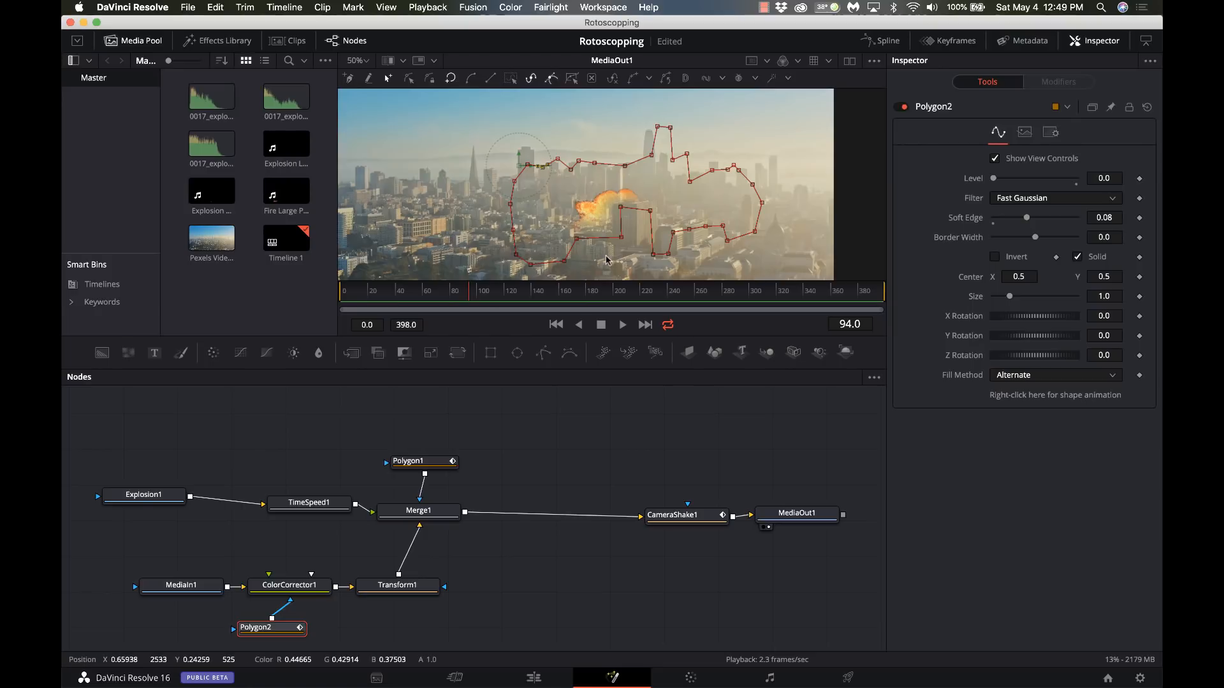
At frame 87, shift all of Polygon2's points slightly left to match the buildings, and keyframe its Level at 0.0
left_click(456, 295)
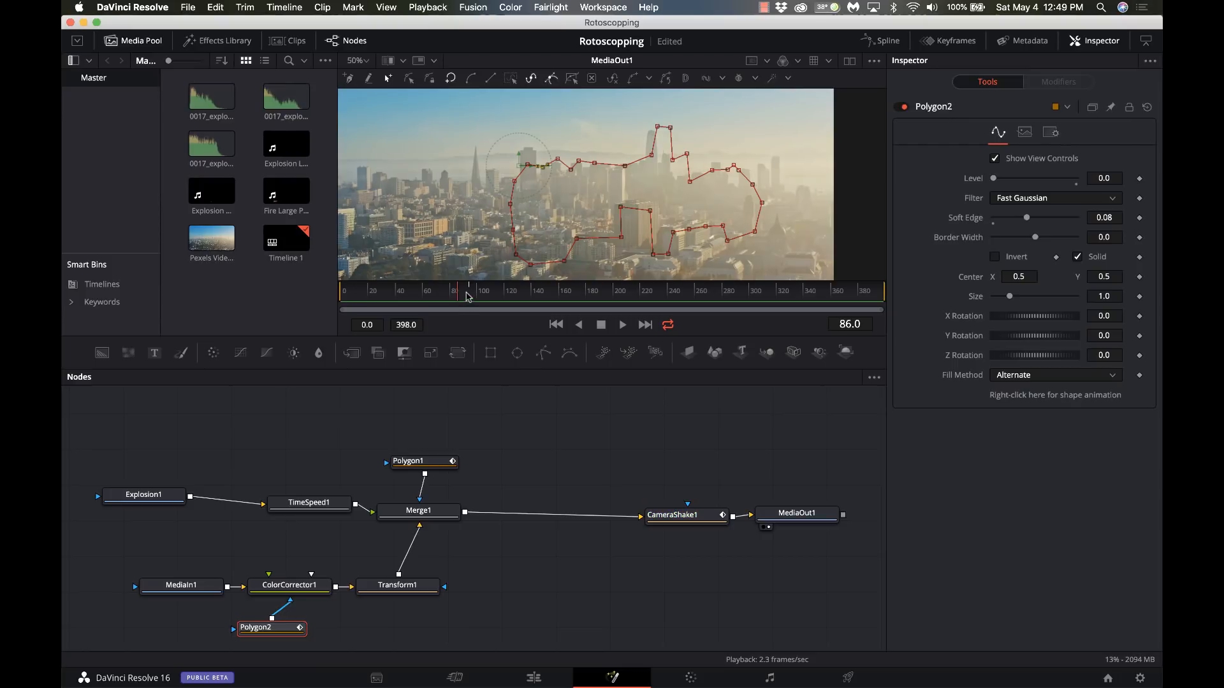
left_click(469, 295)
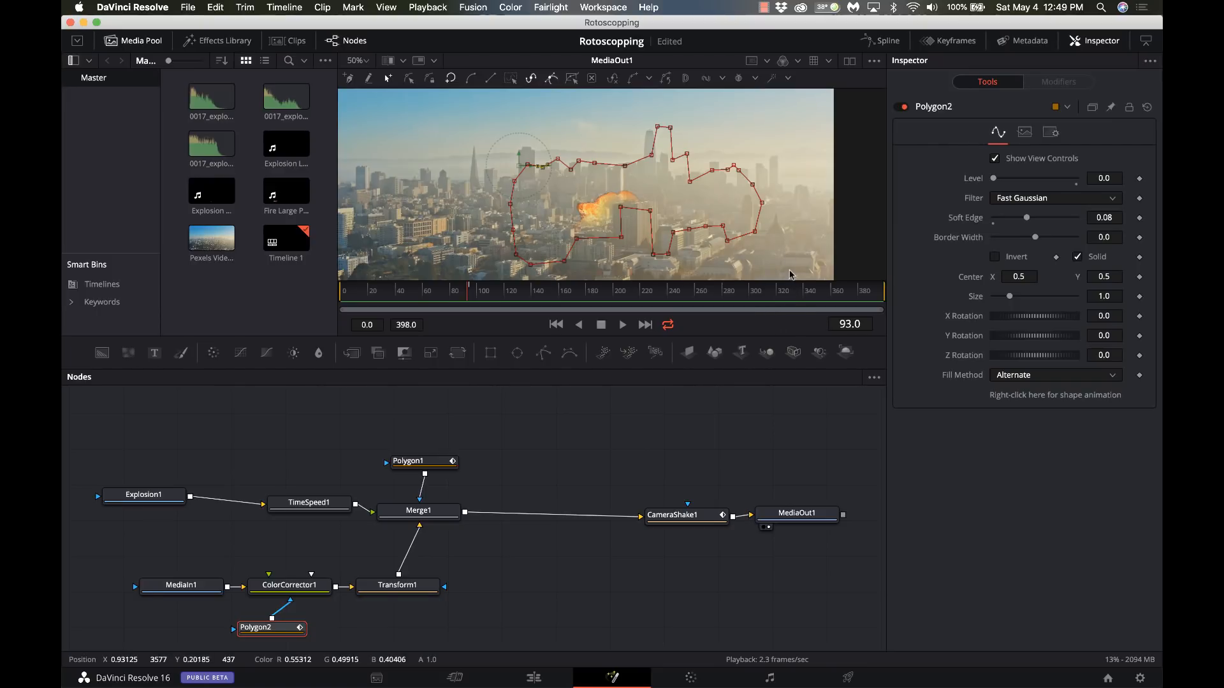
left_click_drag(790, 271, 447, 118)
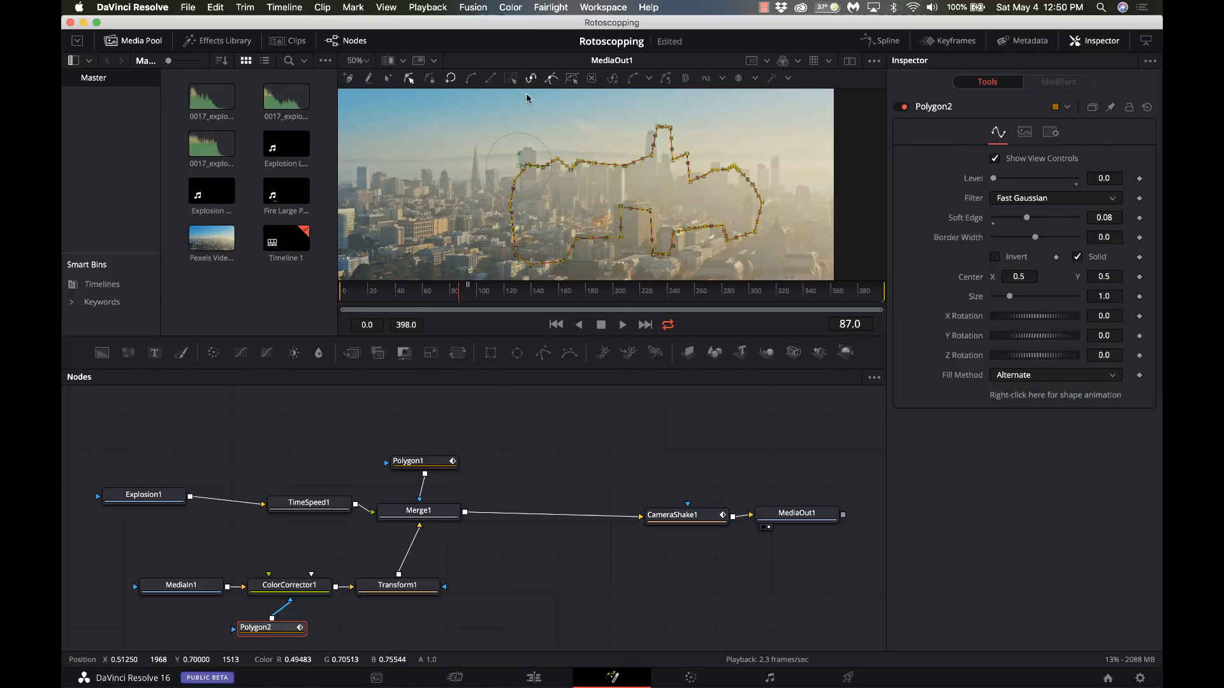
left_click(572, 80)
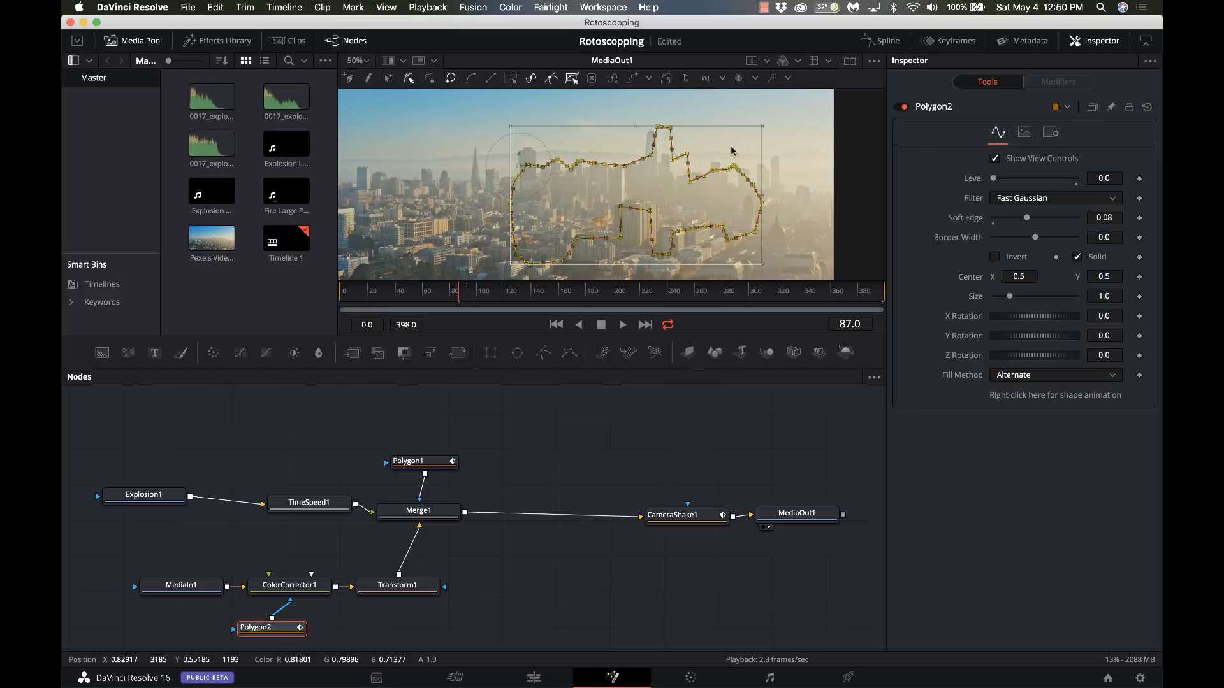
left_click_drag(738, 129, 726, 128)
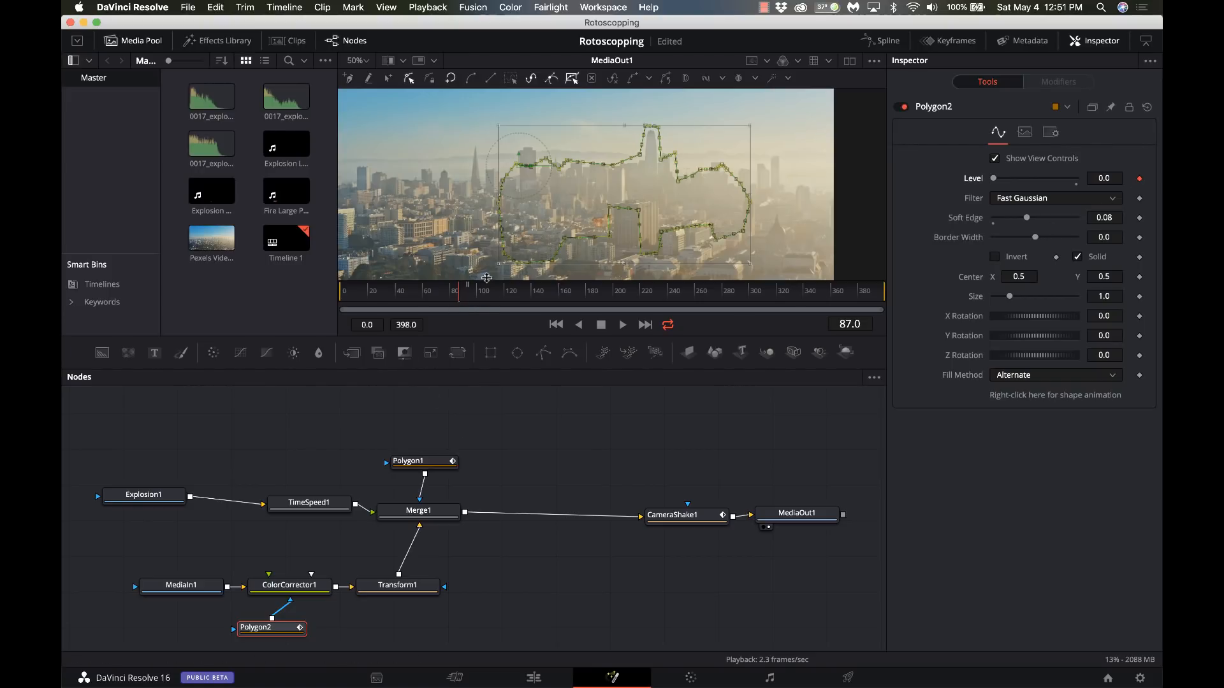
At frame 101, shift all of Polygon2's points slightly left to realign the mask with the buildings
left_click(469, 294)
left_click(498, 300)
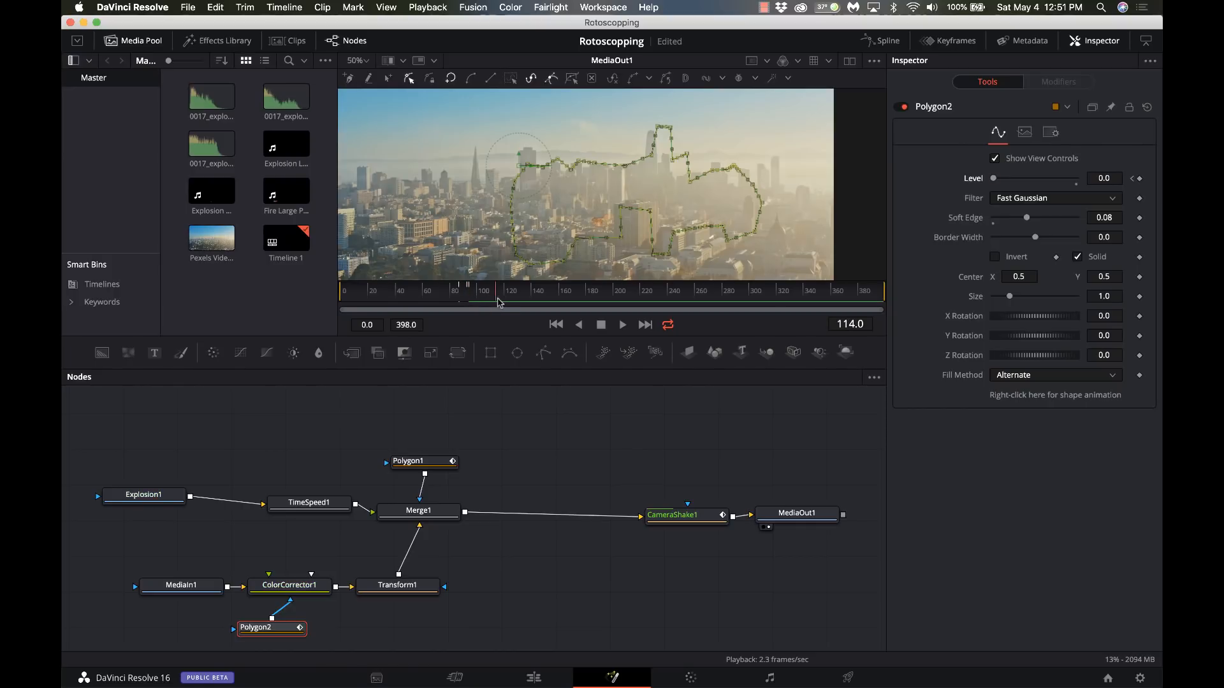
left_click(492, 297)
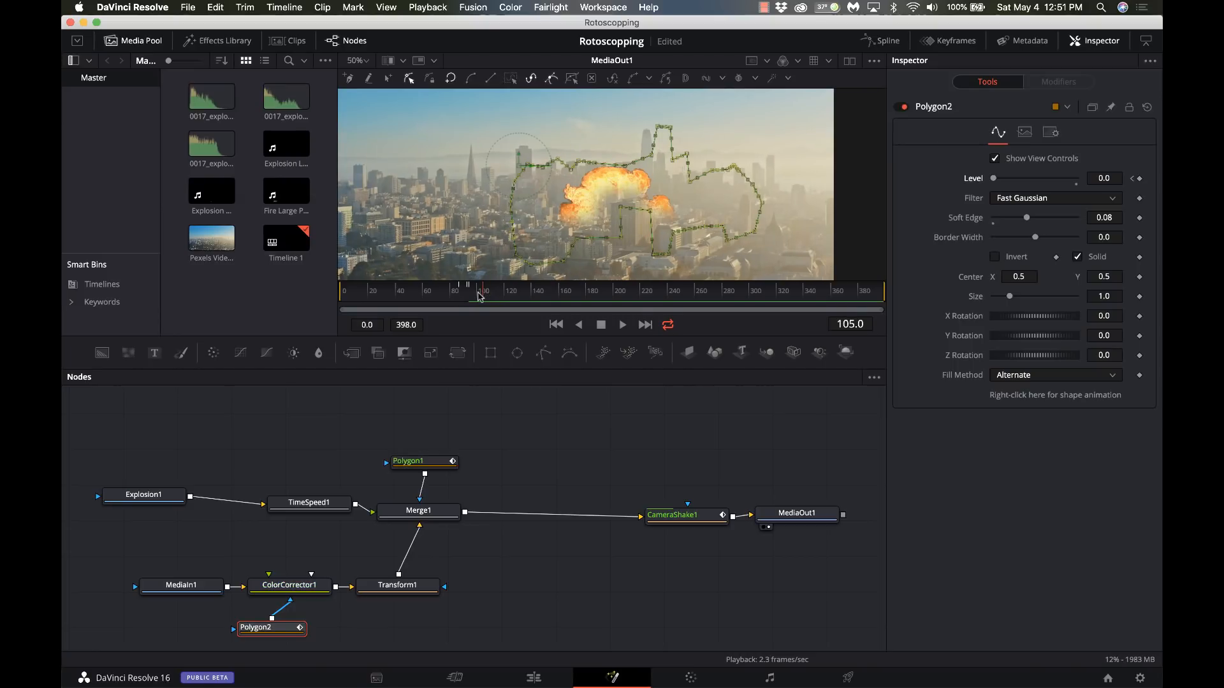
left_click(478, 293)
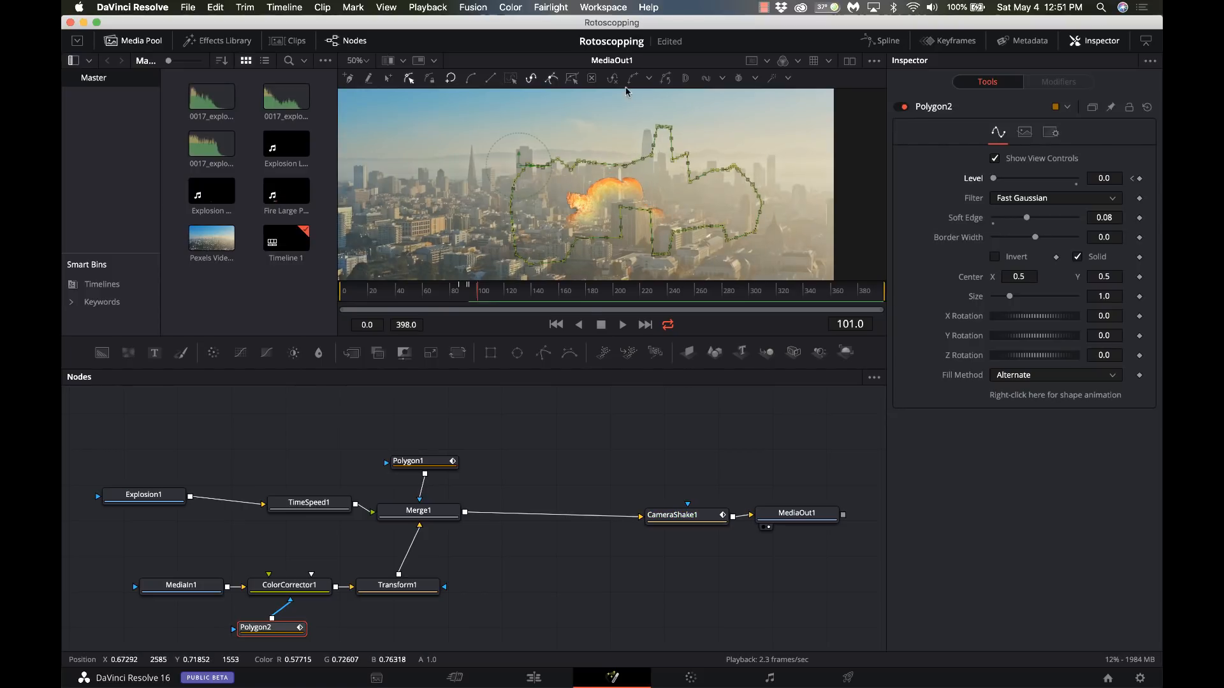
left_click(572, 78)
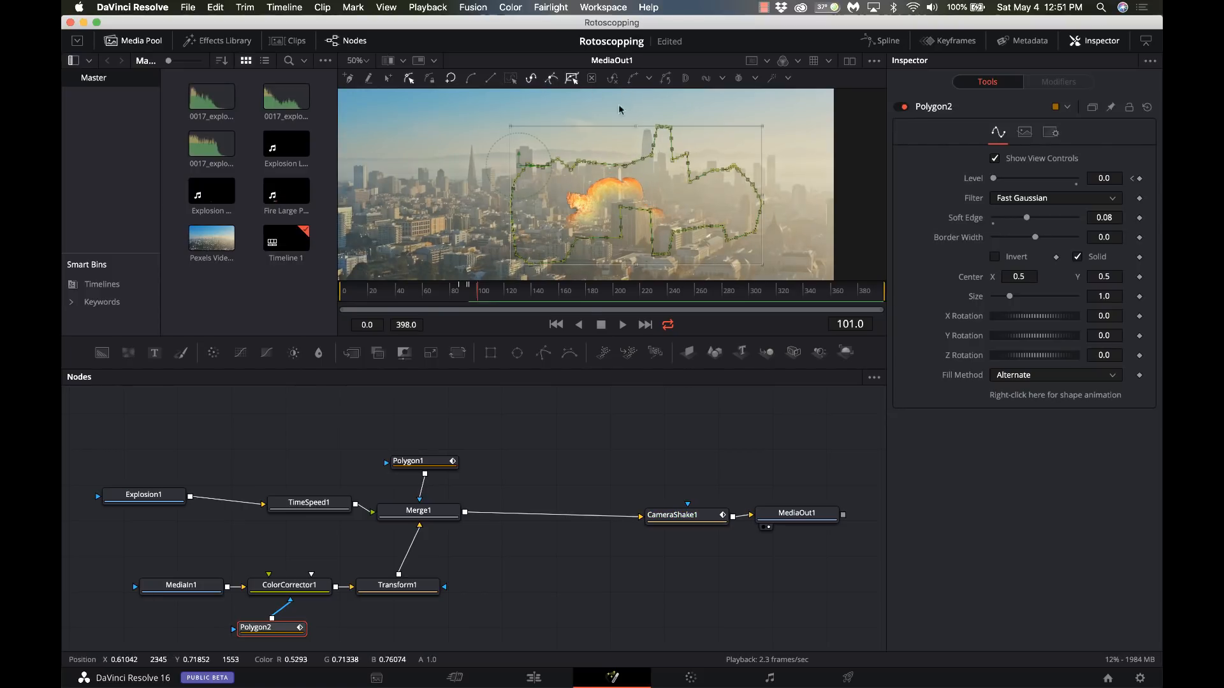
left_click_drag(697, 126, 682, 126)
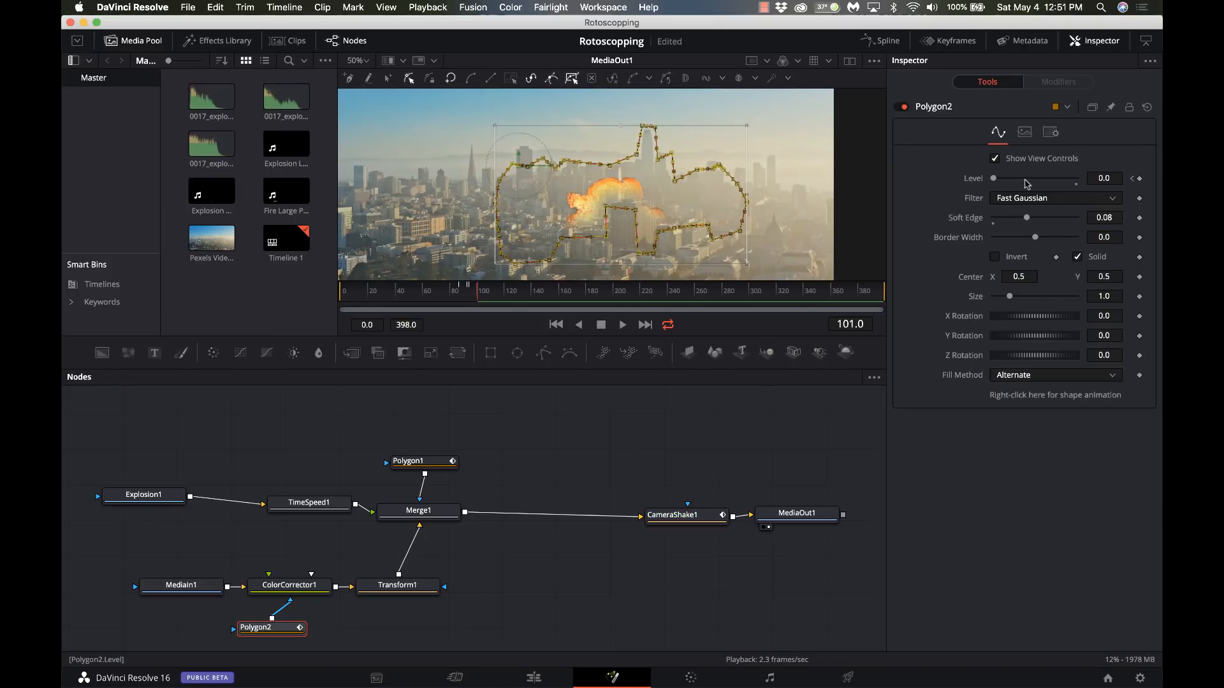
Keyframe Polygon2's Level at 0.3 on frame 101 and at 0.669 on frame 141
left_click(1008, 179)
left_click(1031, 182)
left_click(534, 294)
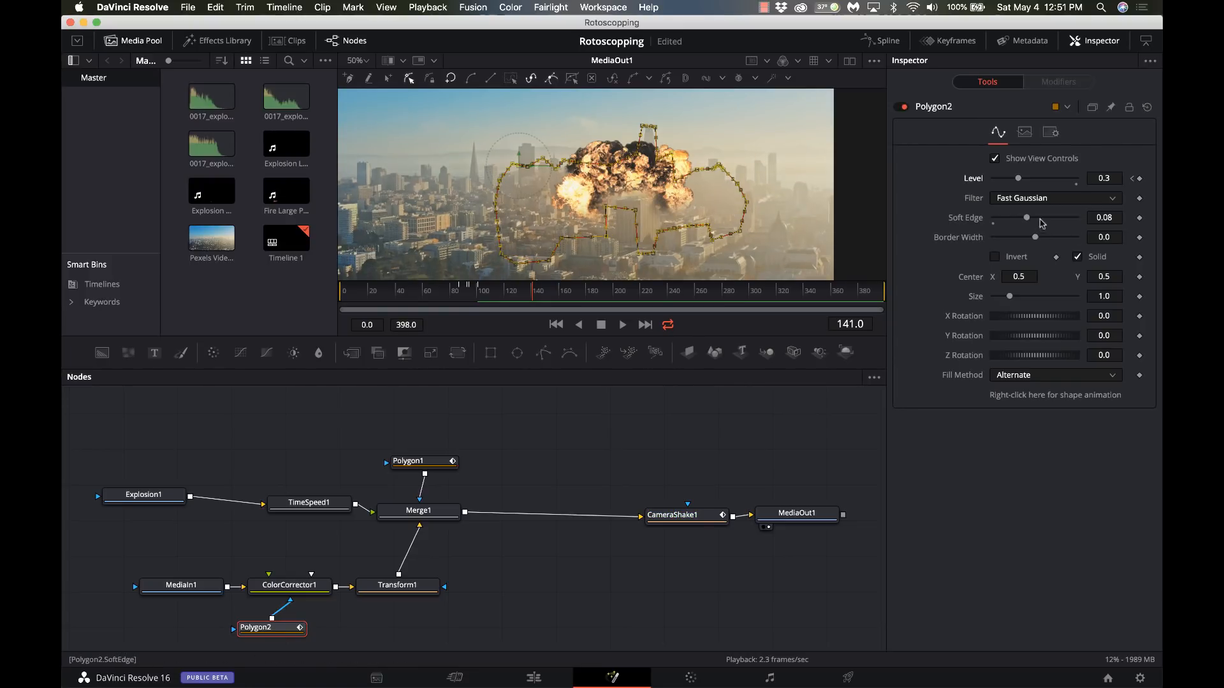
left_click_drag(1054, 181, 1051, 182)
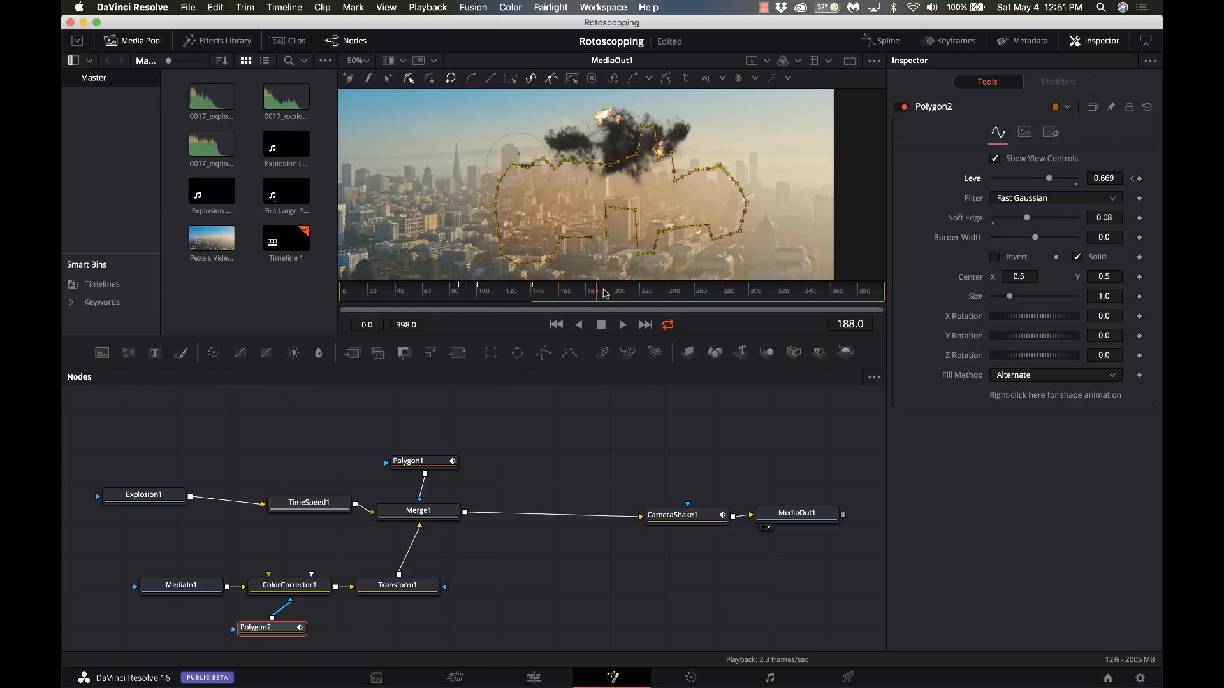
Fade out the orange glow by keyframing Polygon2's Level at 0.0 on frame 185
left_click(584, 294)
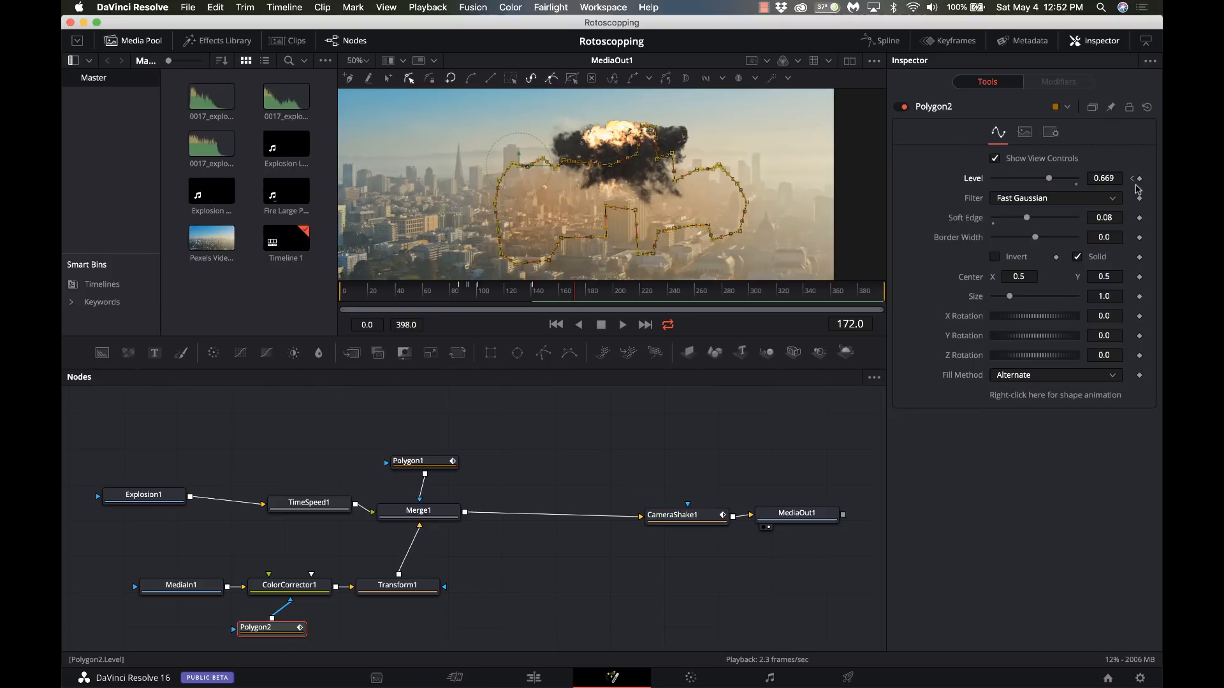
left_click(600, 295)
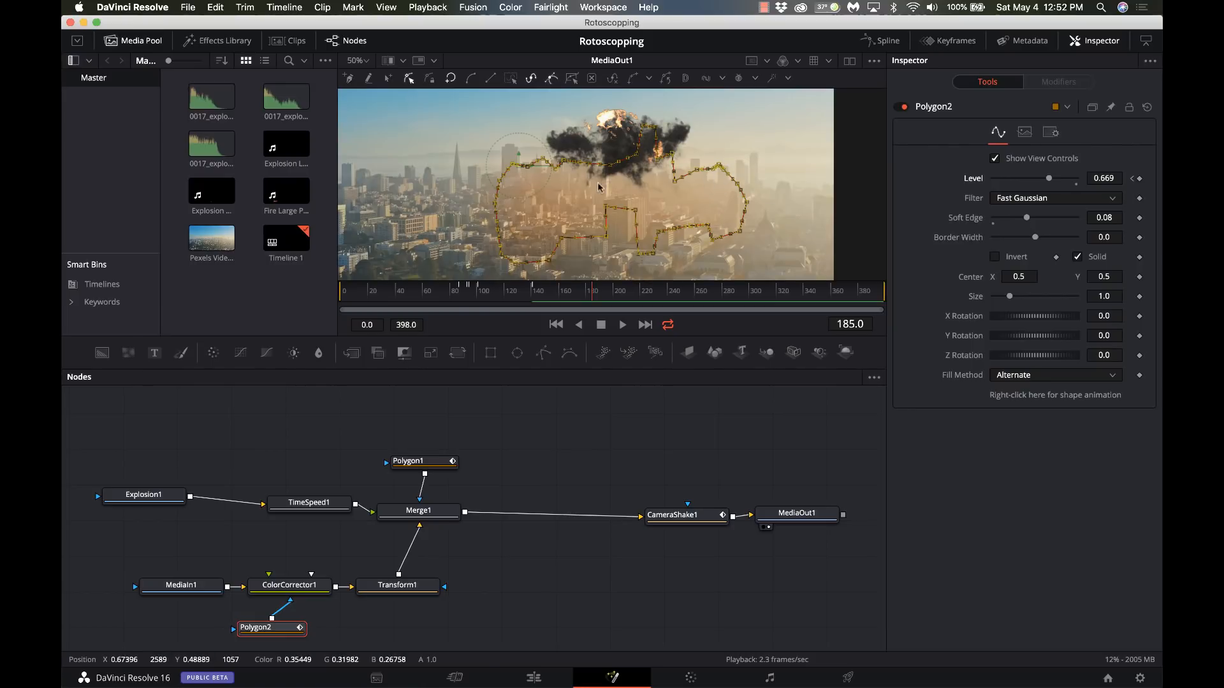
left_click_drag(1048, 179, 973, 183)
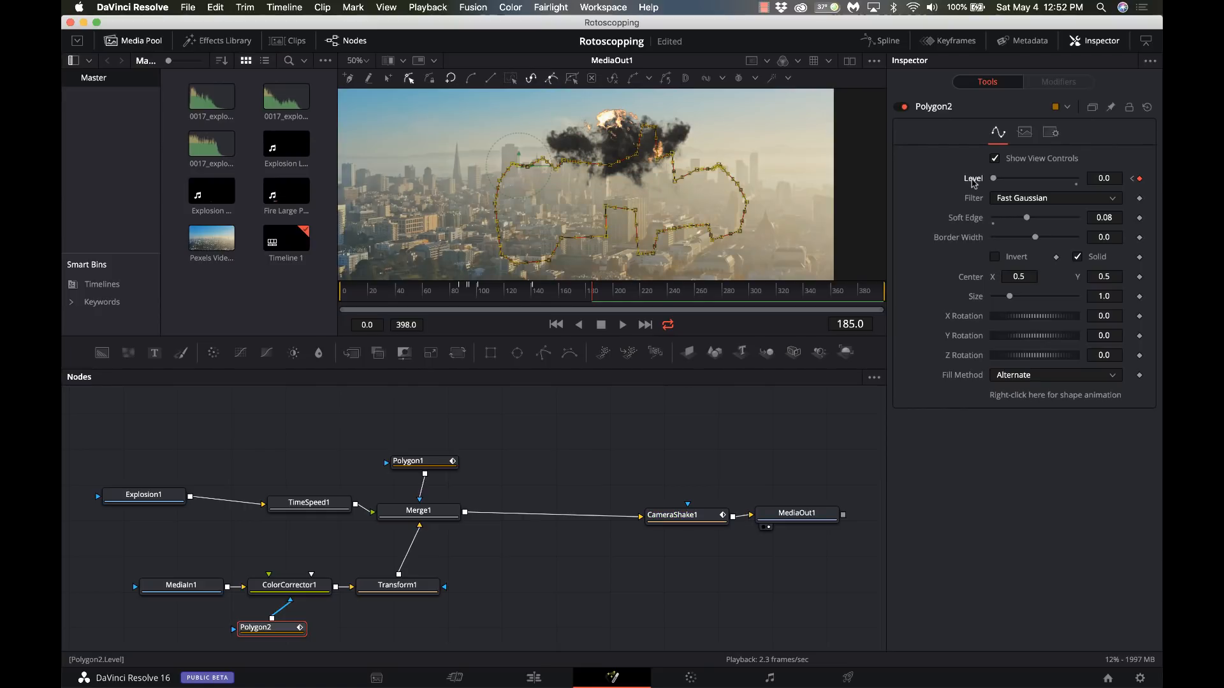
Return to the Edit page and play a short stretch of the explosion shot on the timeline
left_click(536, 678)
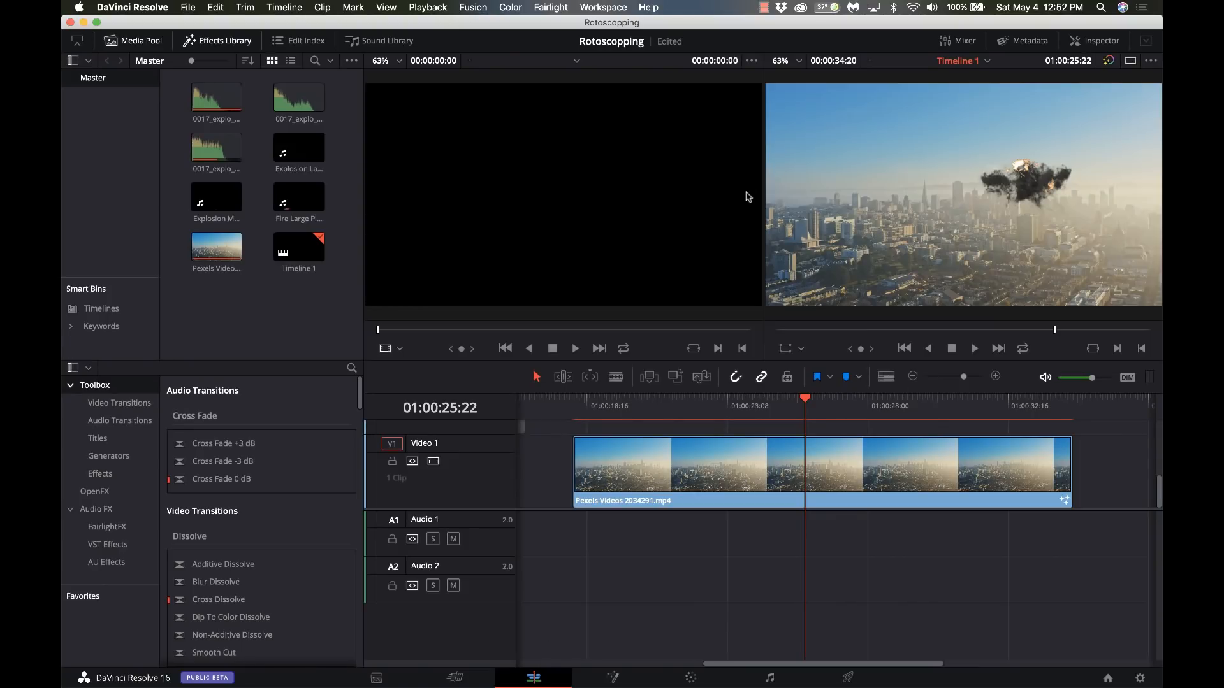
left_click(764, 8)
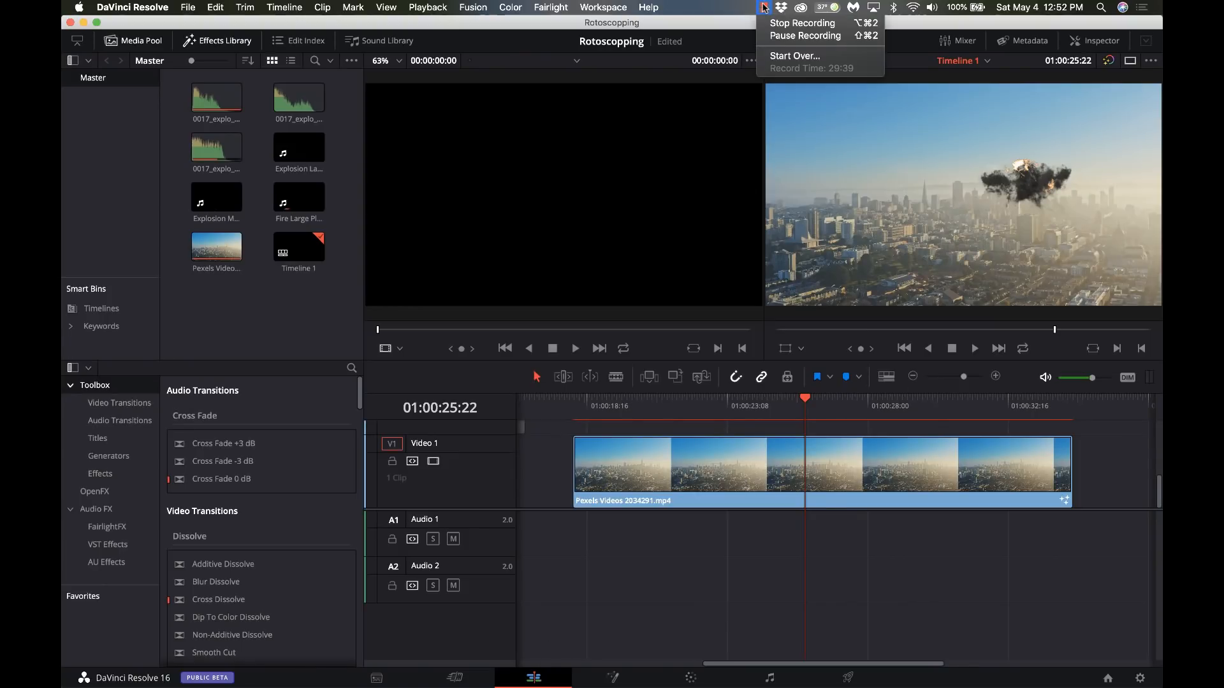
left_click(805, 36)
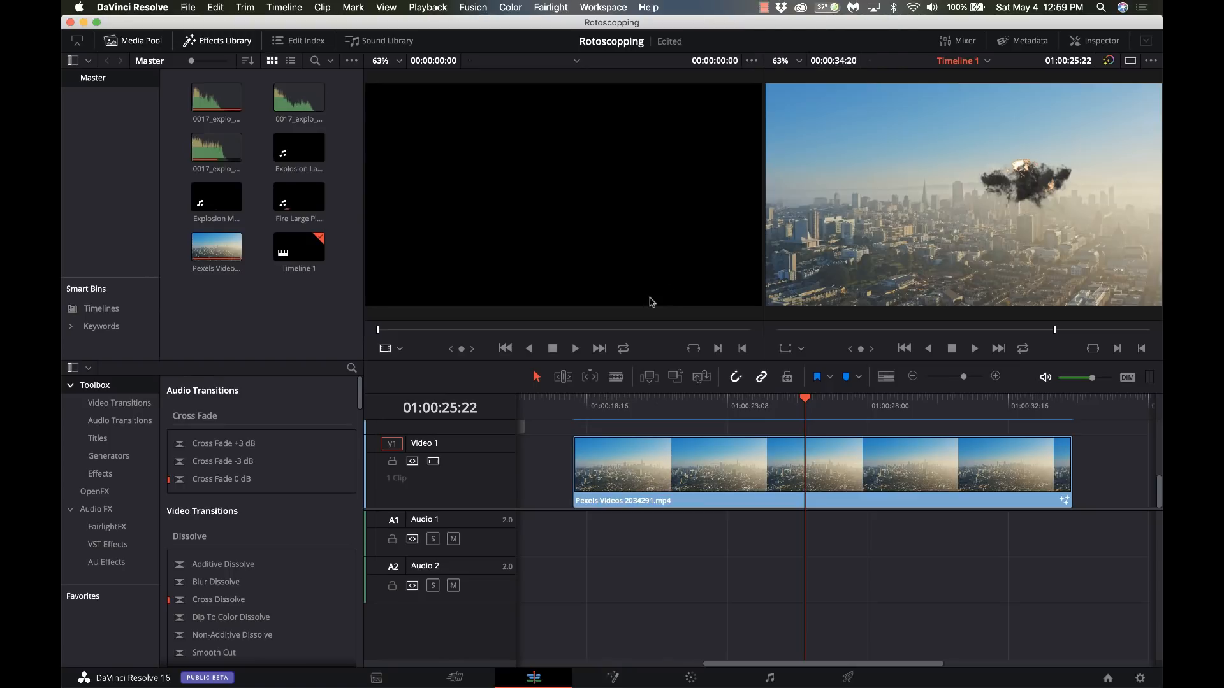
key("space")
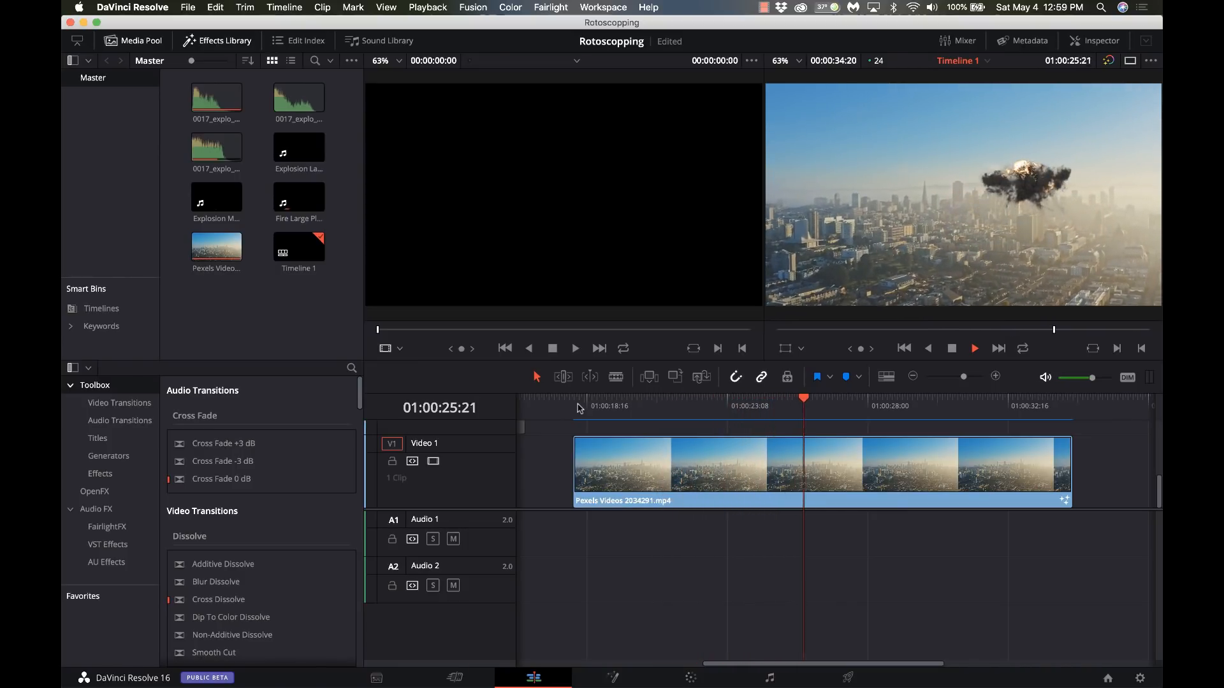
key("space")
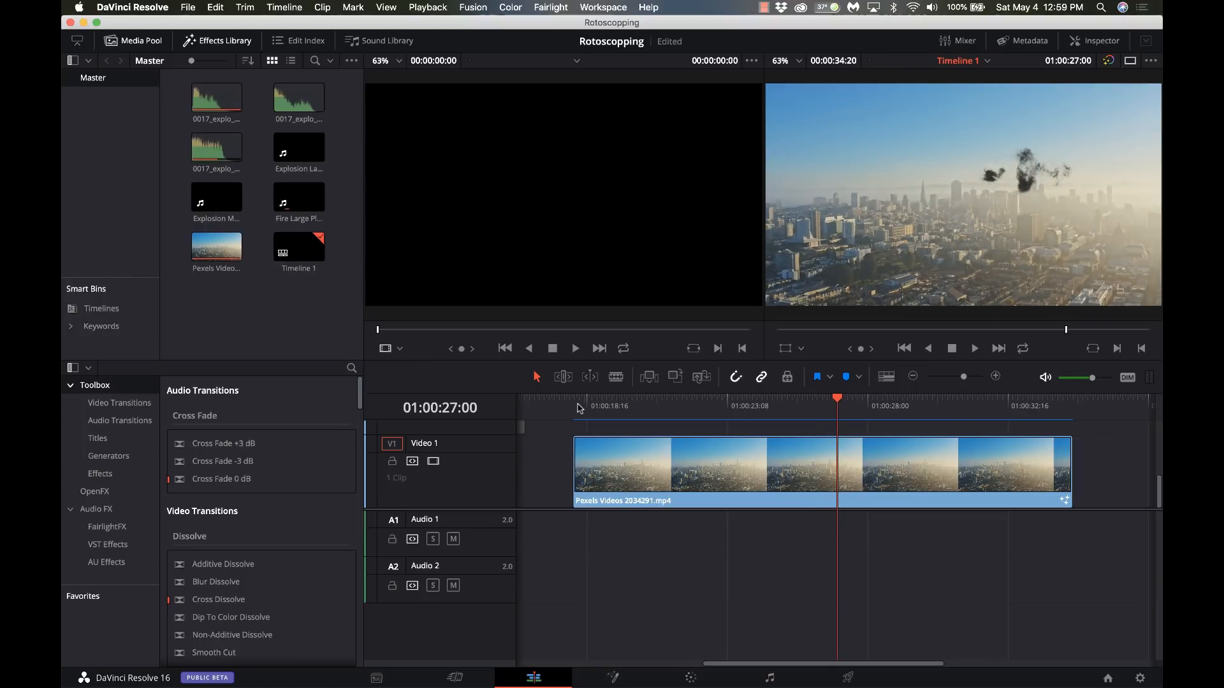